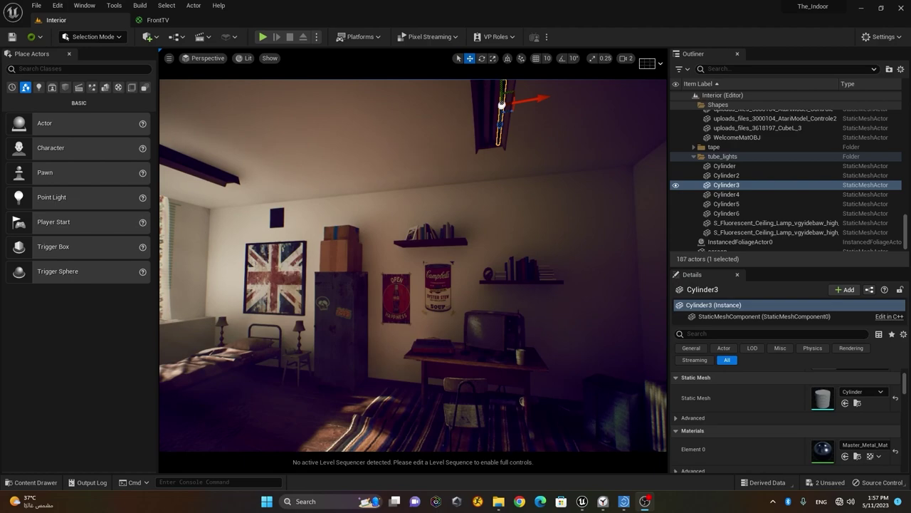
Step: Inspect the ceiling lamp up close and identify its individual tube cylinders
right_click_drag(459, 177, 534, 125)
right_click_drag(447, 244, 409, 286)
right_click_drag(539, 242, 539, 243)
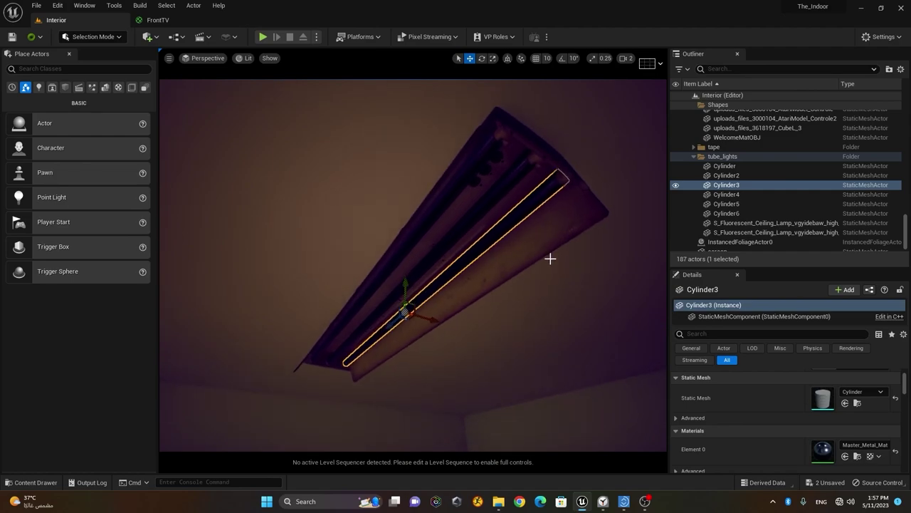
right_click_drag(549, 264, 549, 264)
right_click_drag(510, 221, 510, 222)
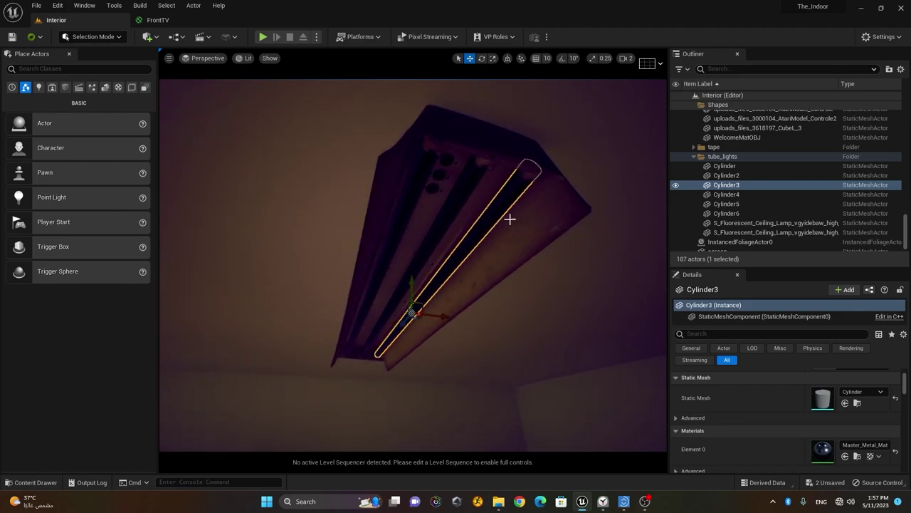
left_click(419, 198)
left_click(419, 197)
left_click(497, 209)
left_click(409, 197)
left_click(456, 218)
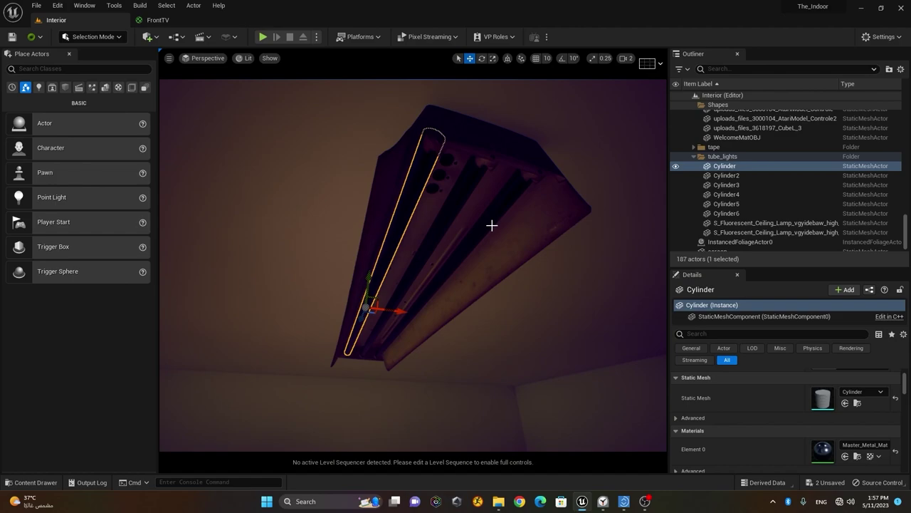
Step: Apply the Tube_Lights material from the Other_Meshes folder to all three tubes of the ceiling lamp
left_click(32, 482)
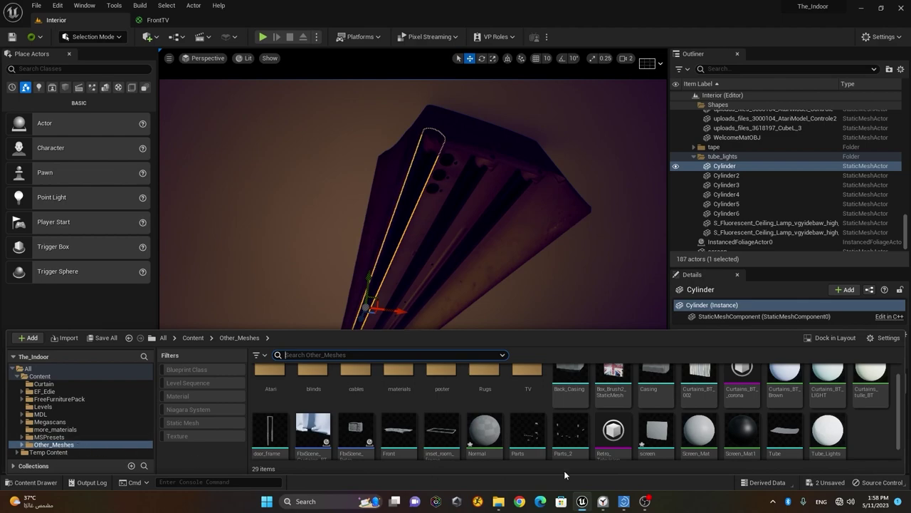
left_click(830, 432)
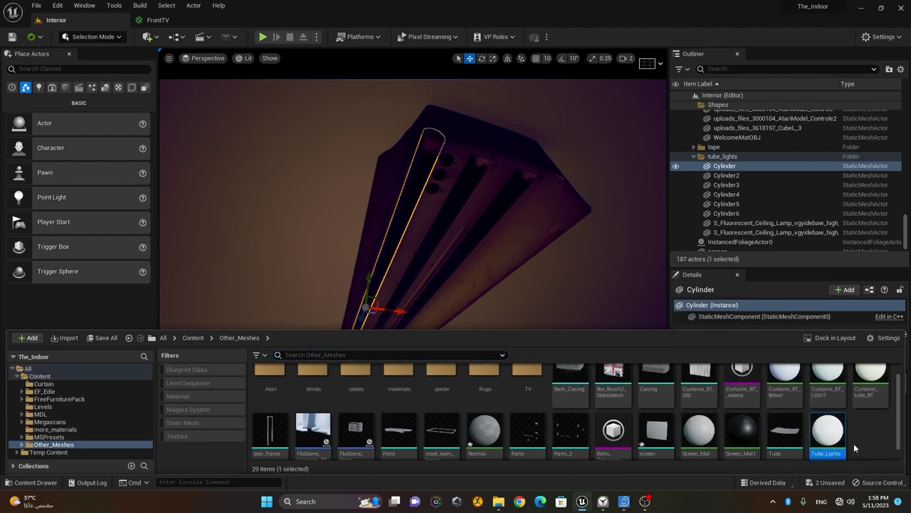
left_click_drag(828, 431, 400, 209)
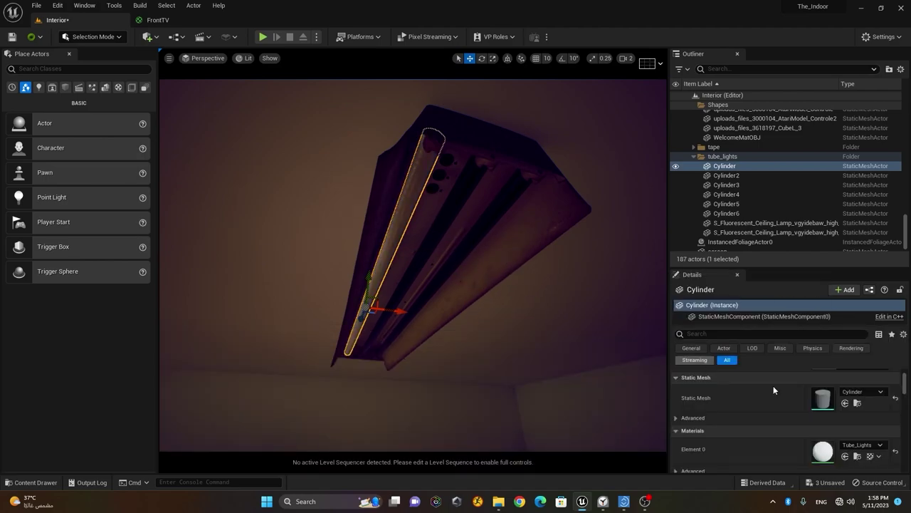
left_click(32, 482)
left_click_drag(828, 431, 461, 191)
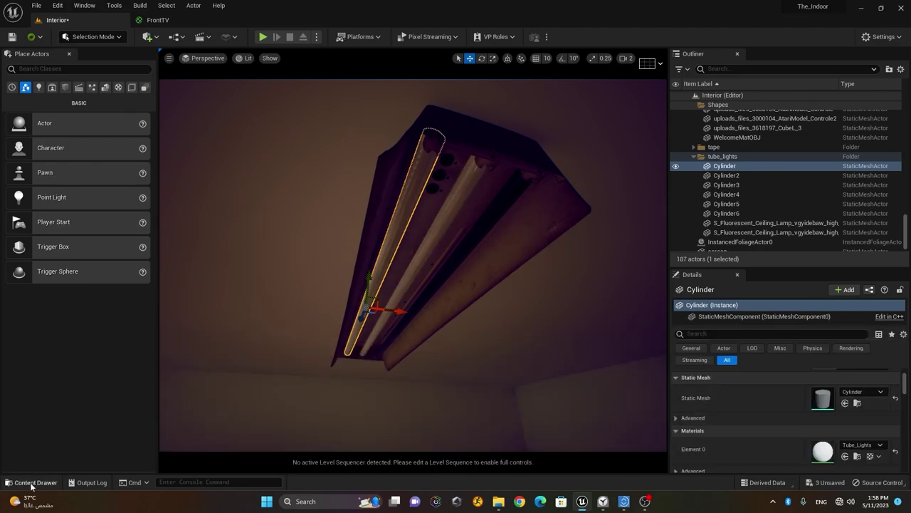
left_click(32, 482)
left_click_drag(828, 431, 494, 214)
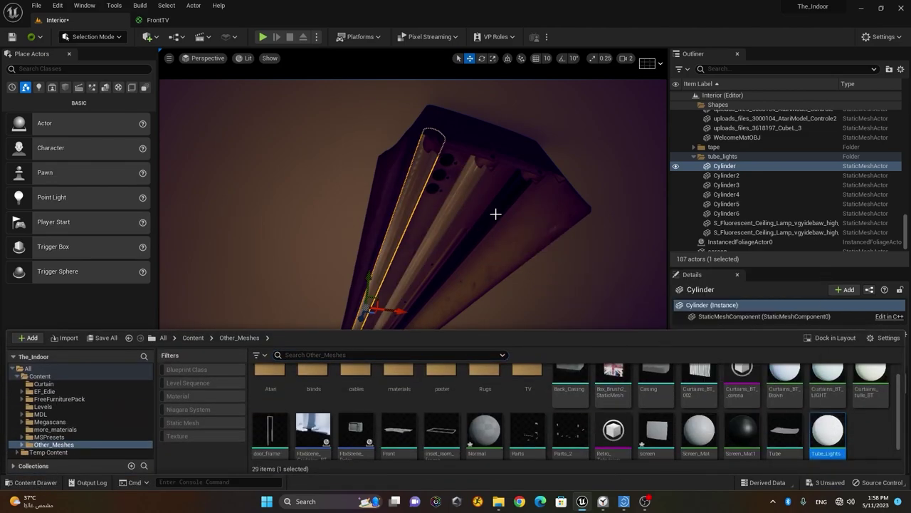
Step: Open the Tube_Lights material from the Other_Meshes folder for editing
left_click_drag(528, 304, 542, 287, "alt")
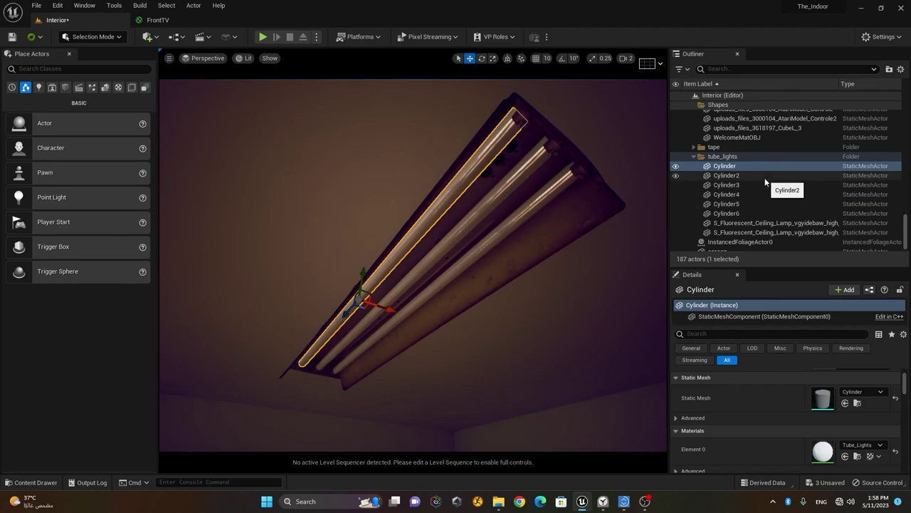
left_click_drag(570, 232, 509, 264, "alt")
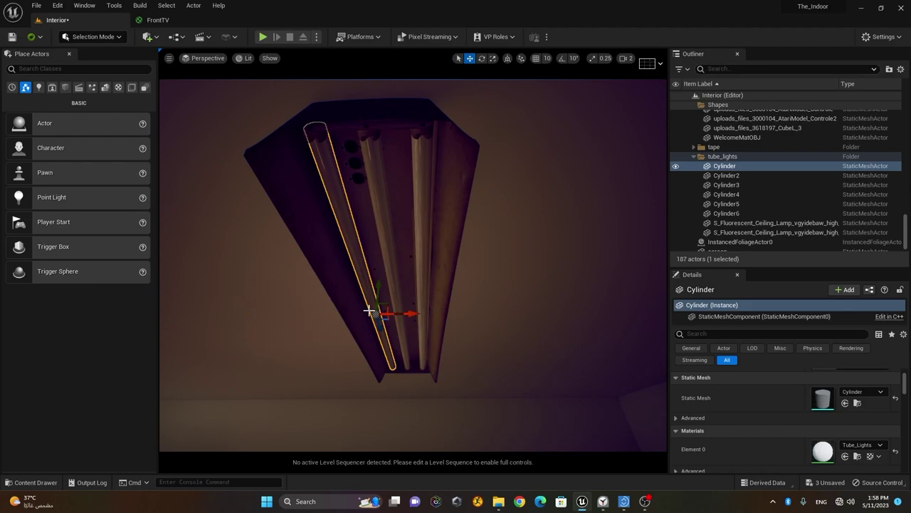
left_click(36, 482)
left_click(829, 433)
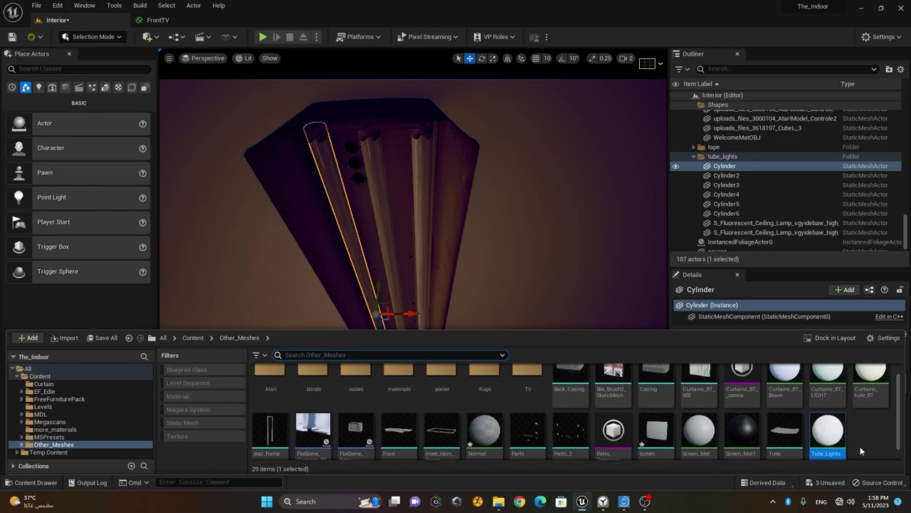
double_click(832, 431)
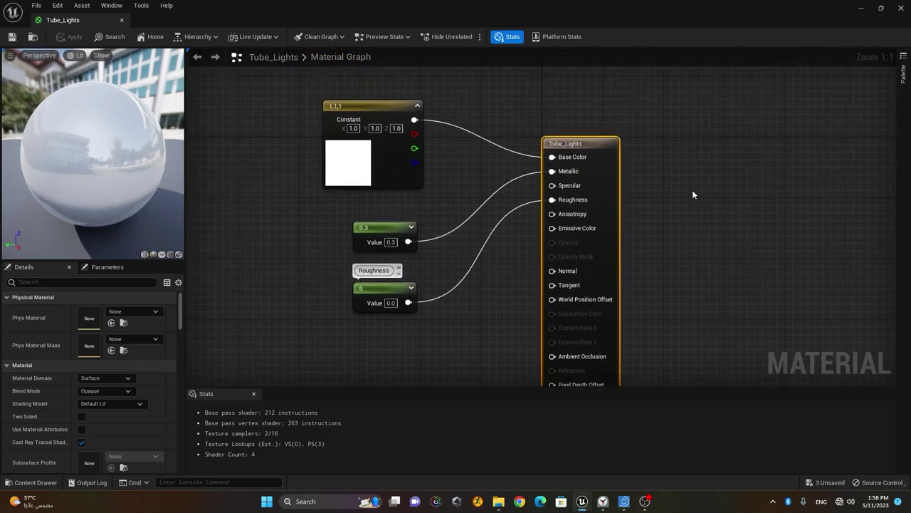
Step: Rearrange the white color constant, the 0.3 metallic constant and the Roughness constant to make room in the graph
left_click_drag(395, 183, 408, 167)
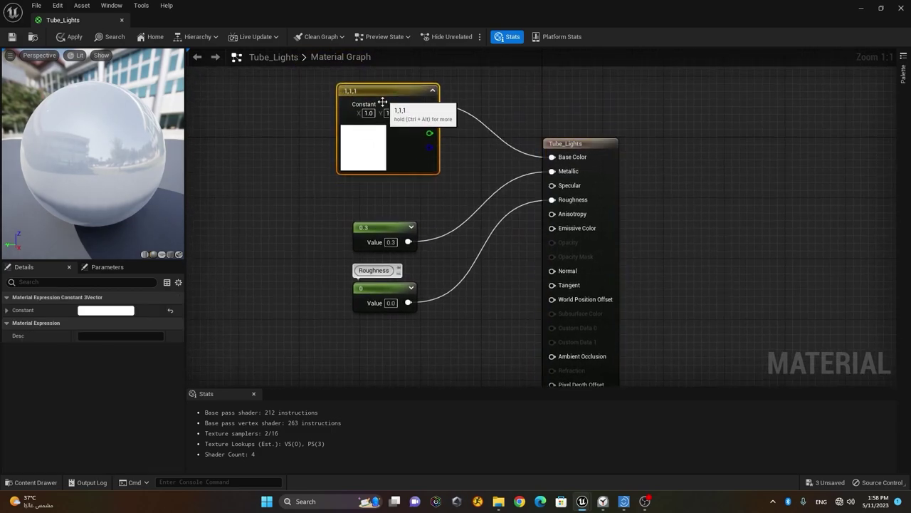
left_click_drag(388, 232, 380, 209)
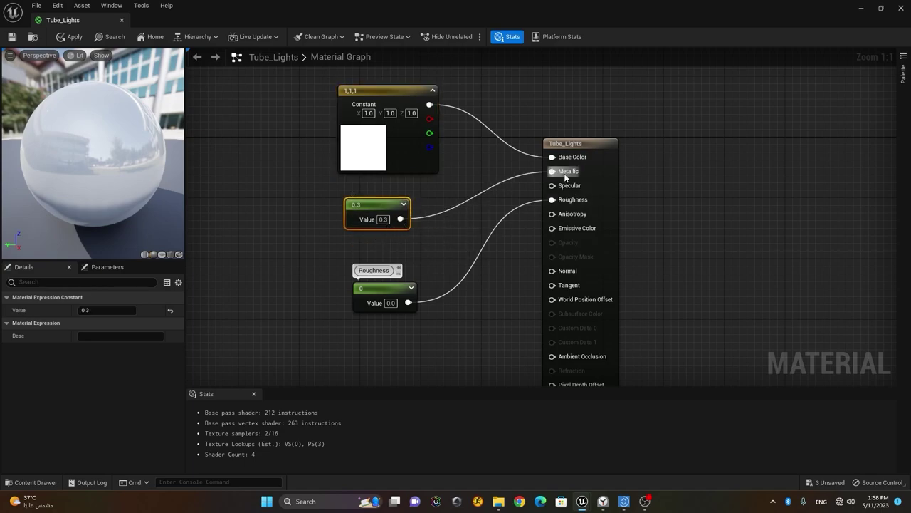
left_click_drag(393, 289, 385, 258)
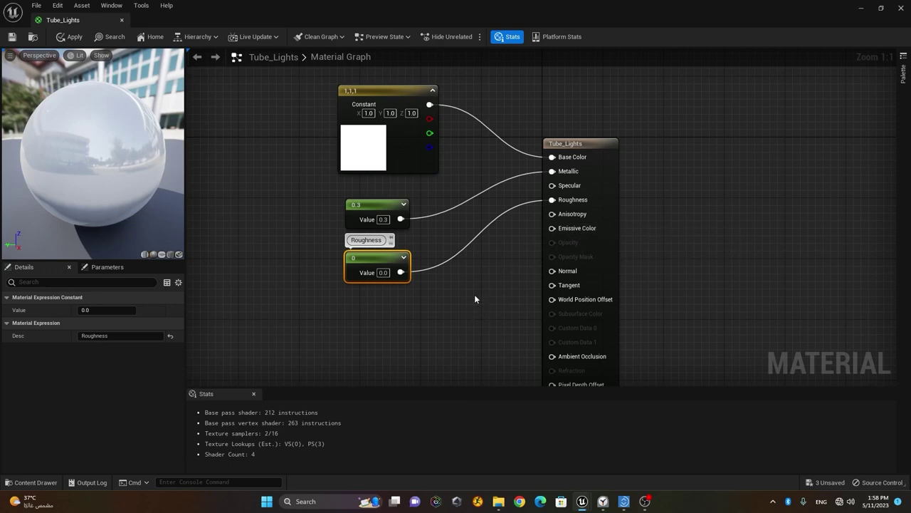
left_click_drag(388, 89, 297, 87)
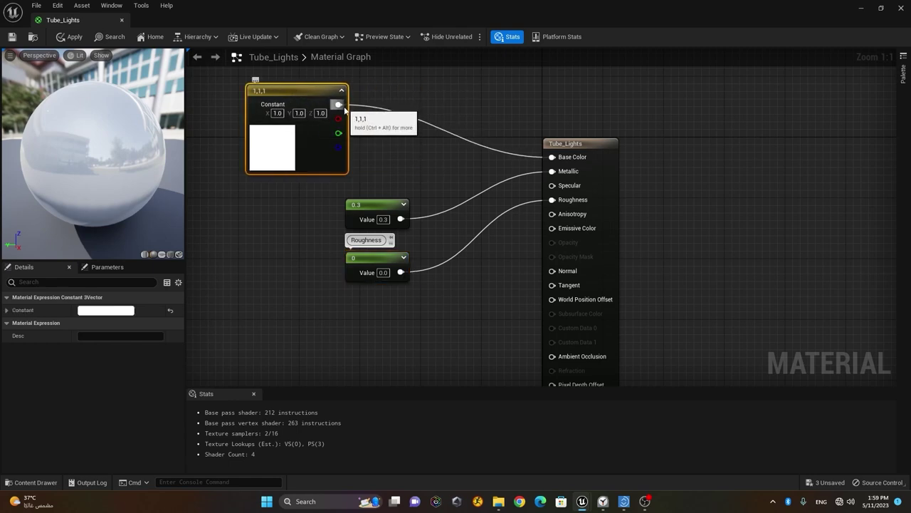
Step: Connect the white color constant directly to Emissive Color, save the material and check the tubes in the Interior level
left_click_drag(338, 105, 556, 232)
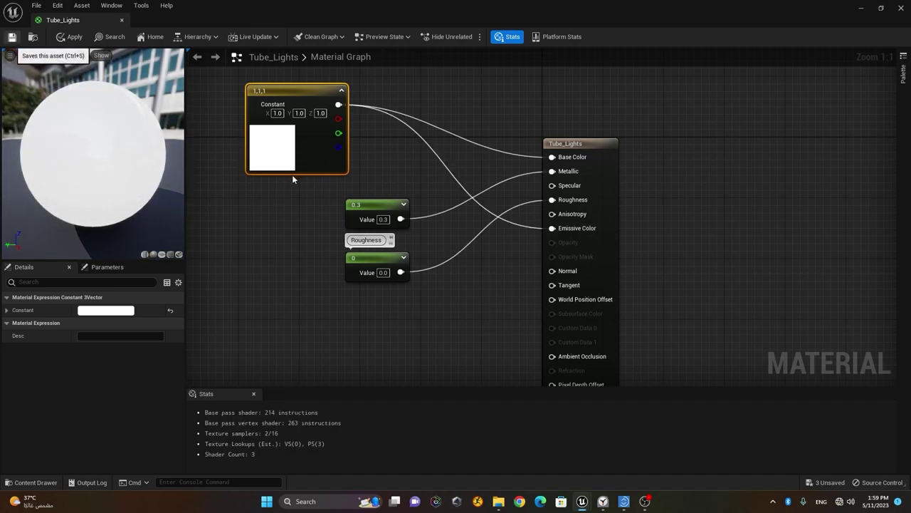
key("ctrl+s")
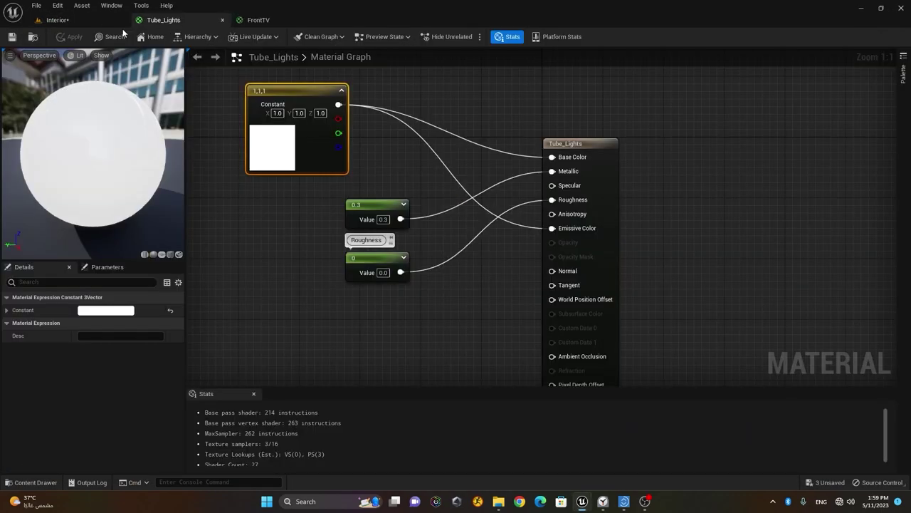
left_click(57, 19)
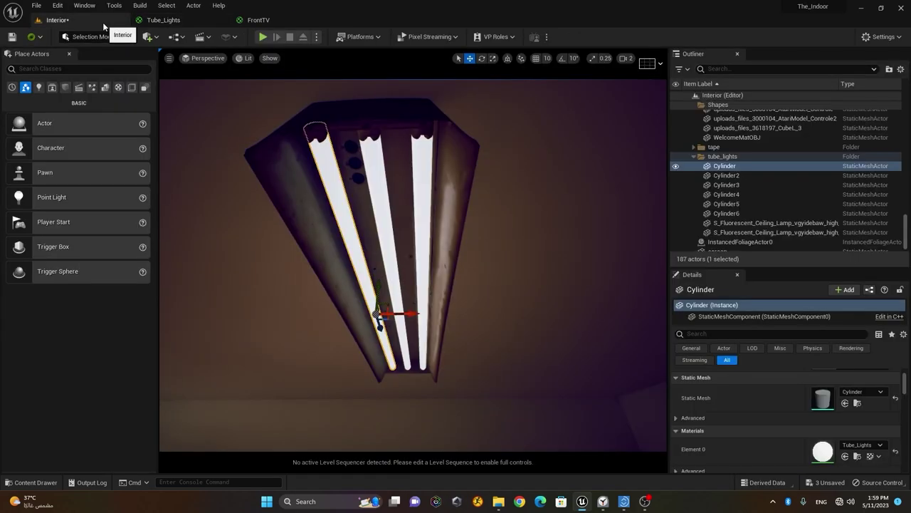
left_click(492, 232)
right_click_drag(493, 233, 476, 266)
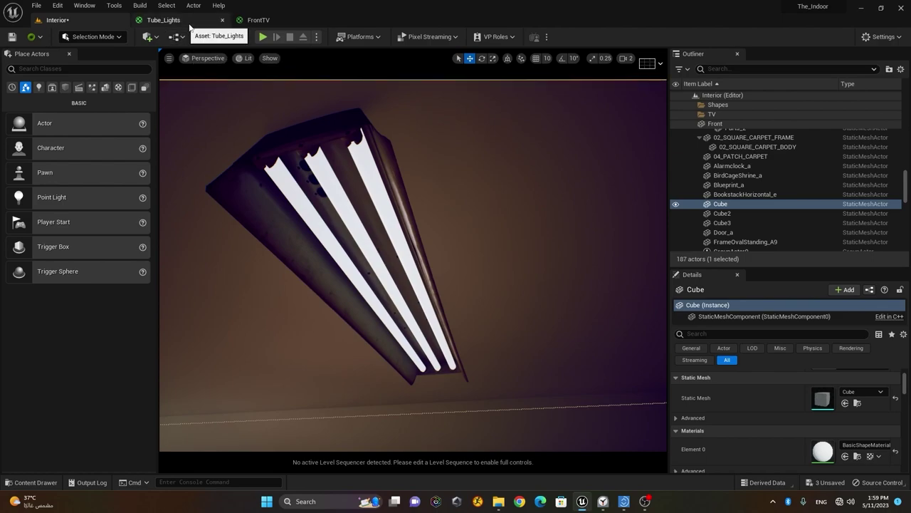
Step: Add a constant to the Tube_Lights material graph and convert it to a parameter named Light Intensity
left_click(163, 20)
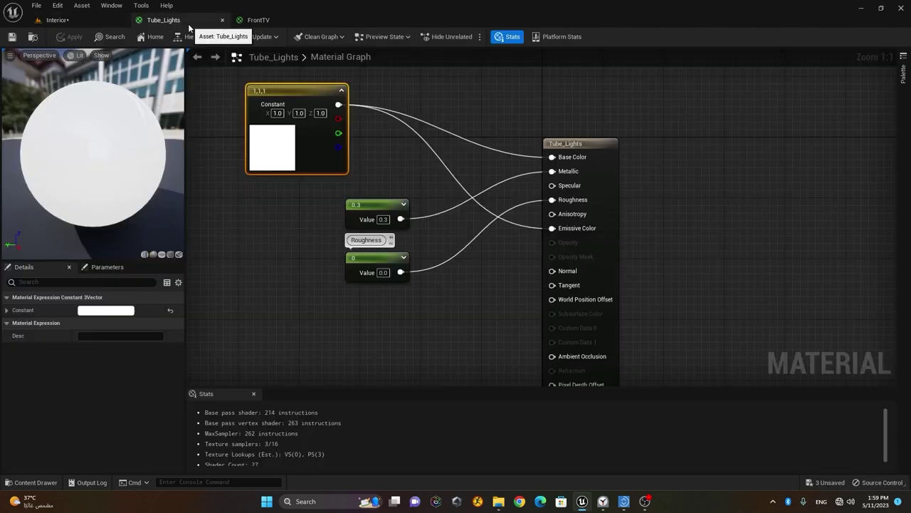
left_click(305, 252)
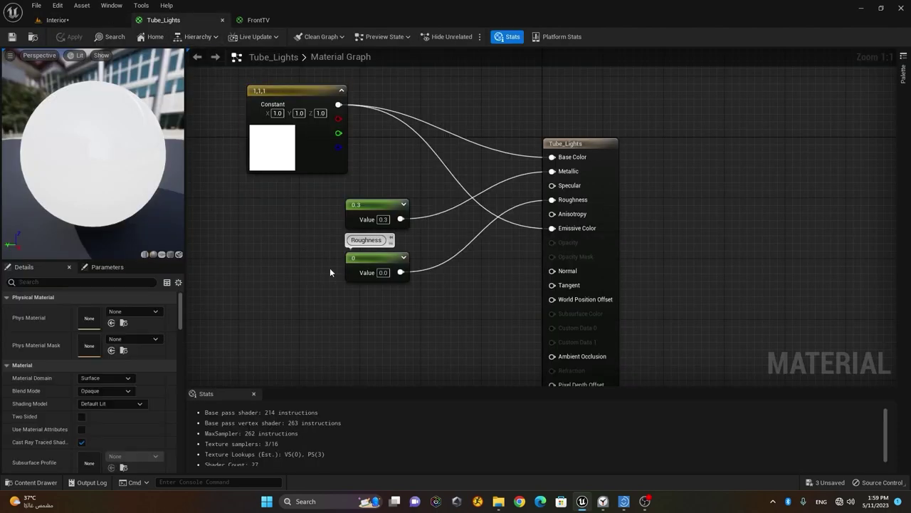
left_click(287, 329)
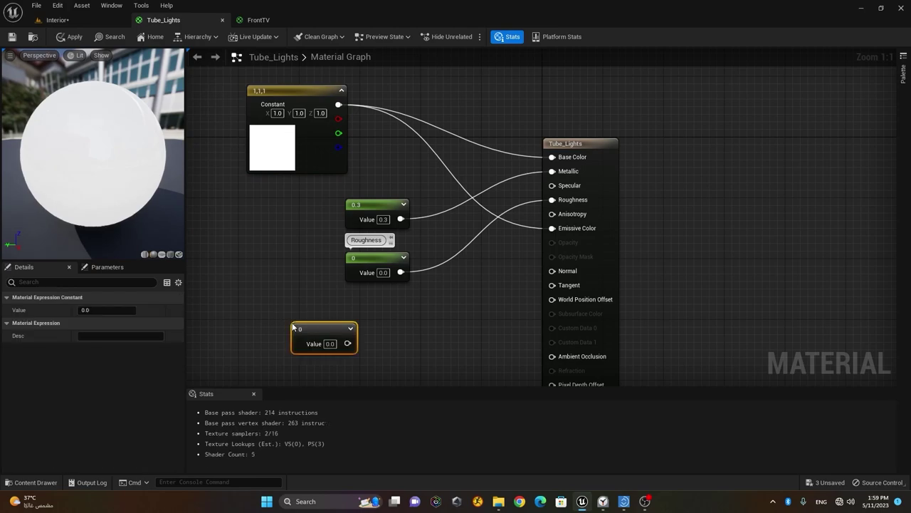
right_click(317, 334)
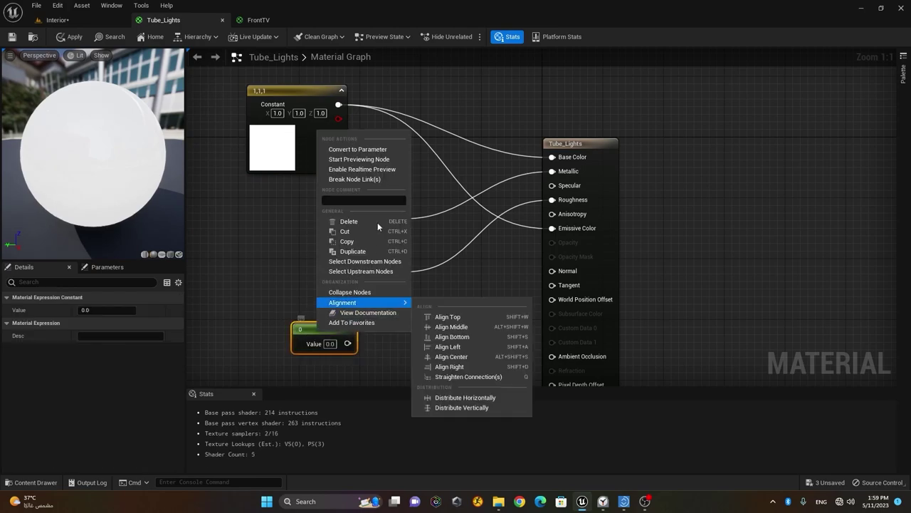
left_click(365, 151)
type("L")
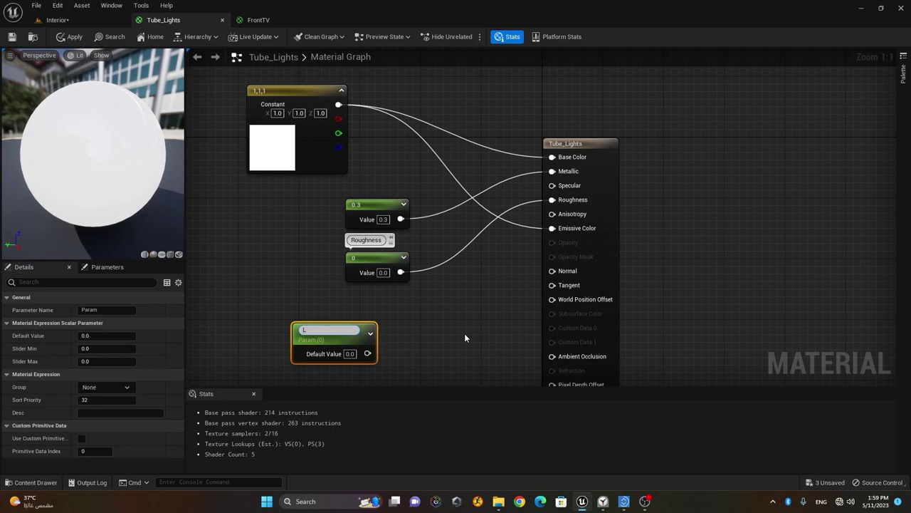
type("ight Intensity")
key("Return")
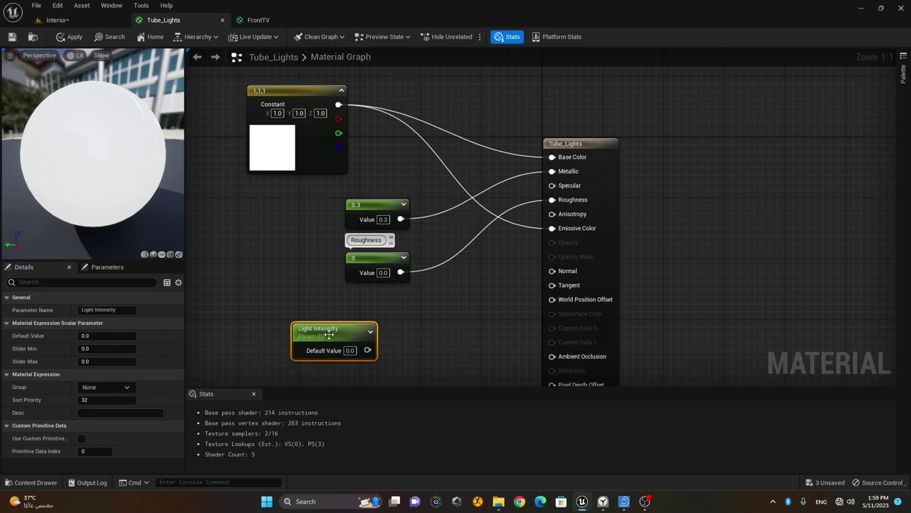
Step: Add a Multiply node beside the white color constant and move the surrounding nodes to make room for it
left_click_drag(334, 331, 266, 337)
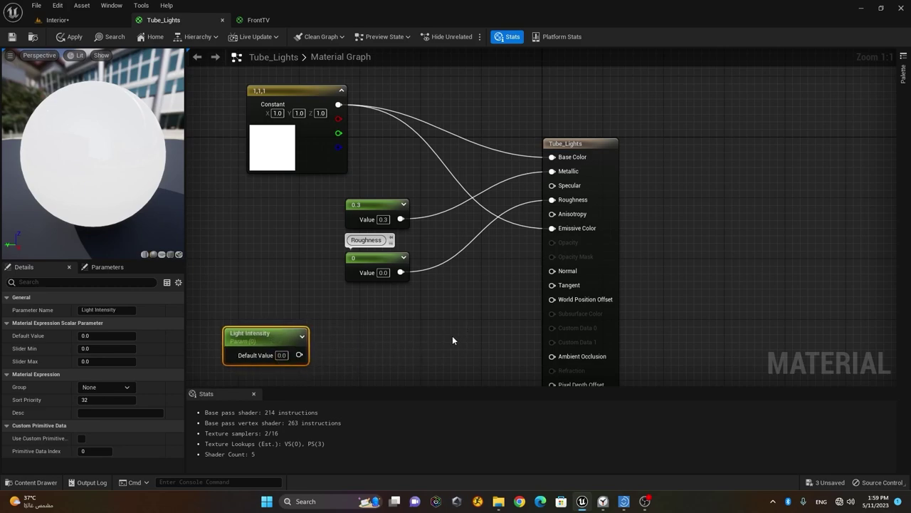
left_click(387, 326)
left_click_drag(408, 330, 392, 147)
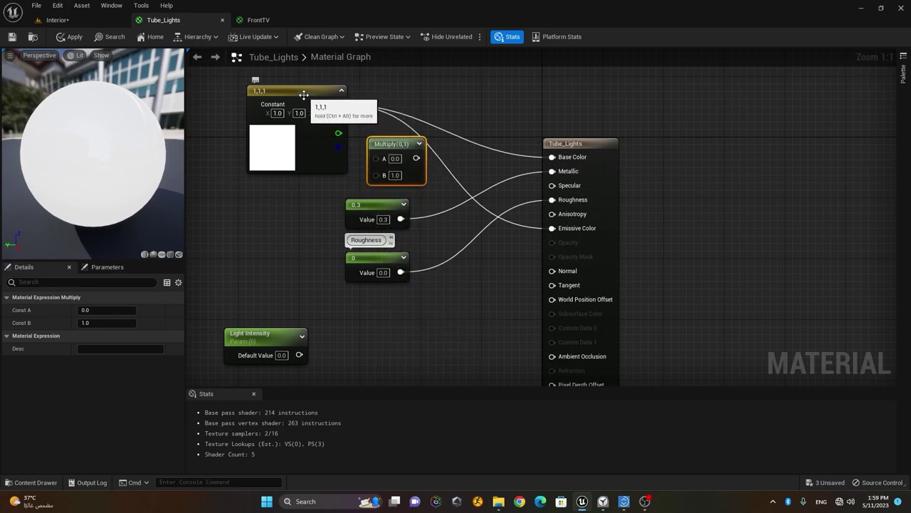
left_click_drag(317, 97, 257, 89)
left_click_drag(386, 154, 340, 152)
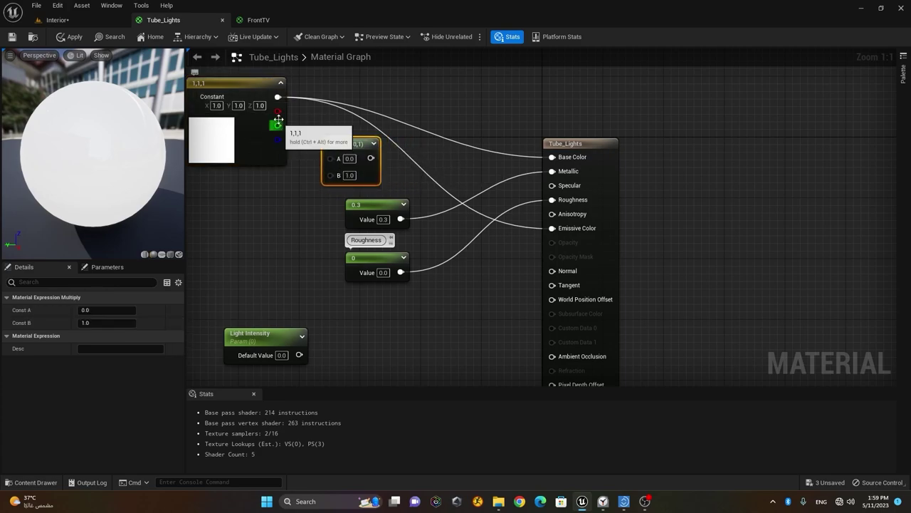
Step: Multiply the white color constant by Light Intensity, feed the result into Emissive Color and save the material
left_click_drag(277, 97, 328, 161)
left_click_drag(273, 333, 556, 229)
right_click_drag(317, 263, 428, 282)
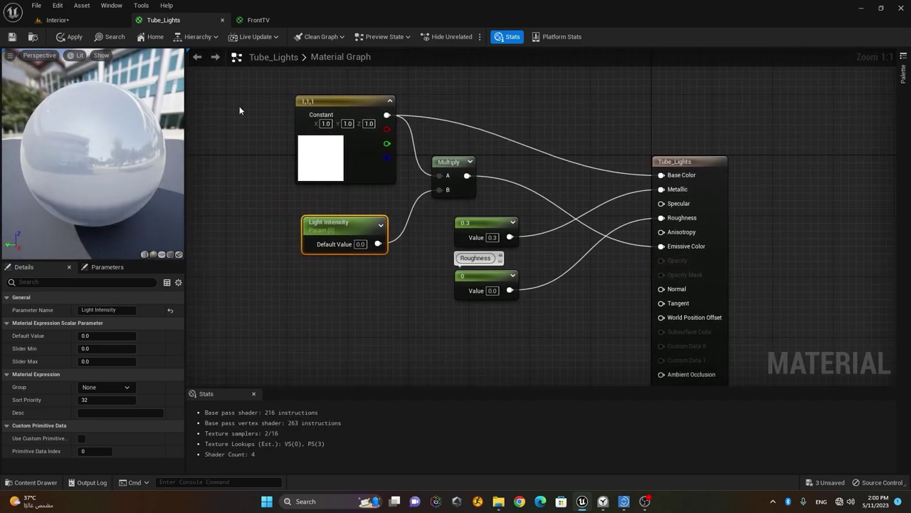
left_click(12, 37)
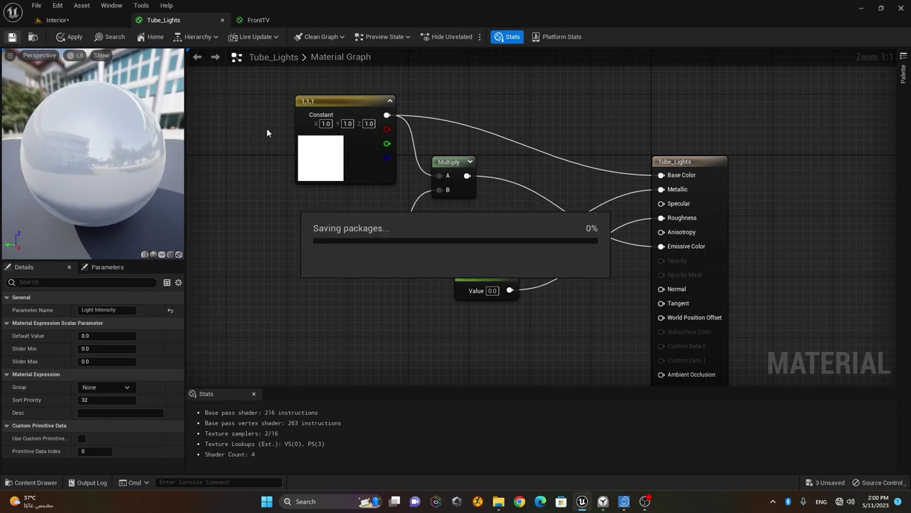
Step: Return to the Interior level and create a material instance from the Tube_Lights material
left_click(91, 23)
left_click(32, 483)
right_click(826, 431)
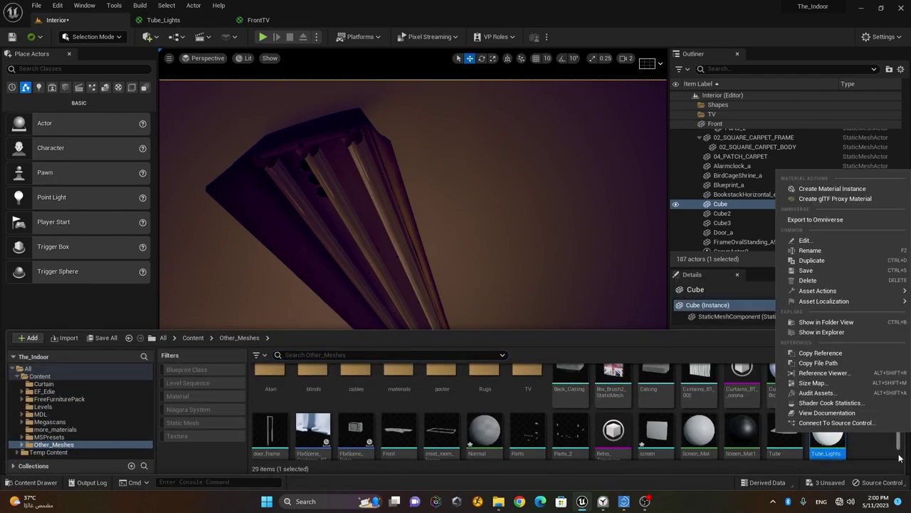
left_click(835, 189)
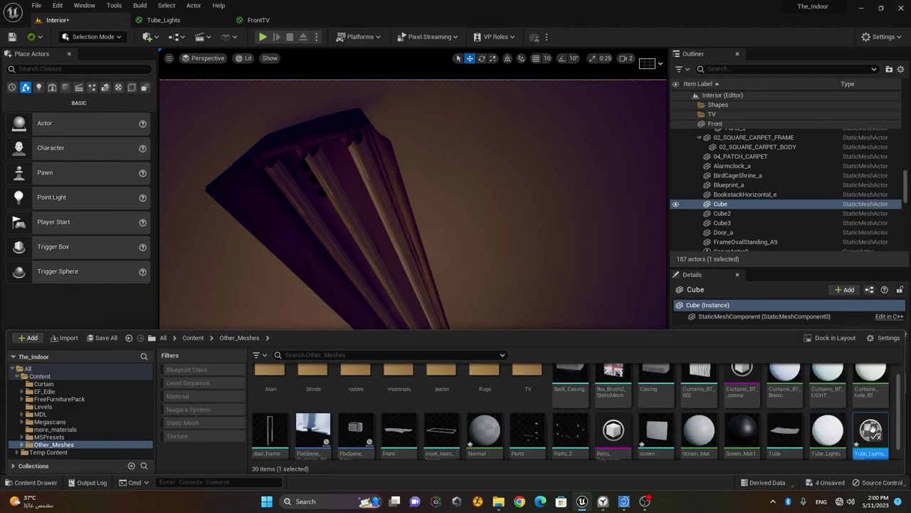
Step: Apply the Tube_Lights_Inst material instance to the ceiling lamp's tubes and select all three tubes to compare their materials
left_click_drag(872, 427, 600, 376)
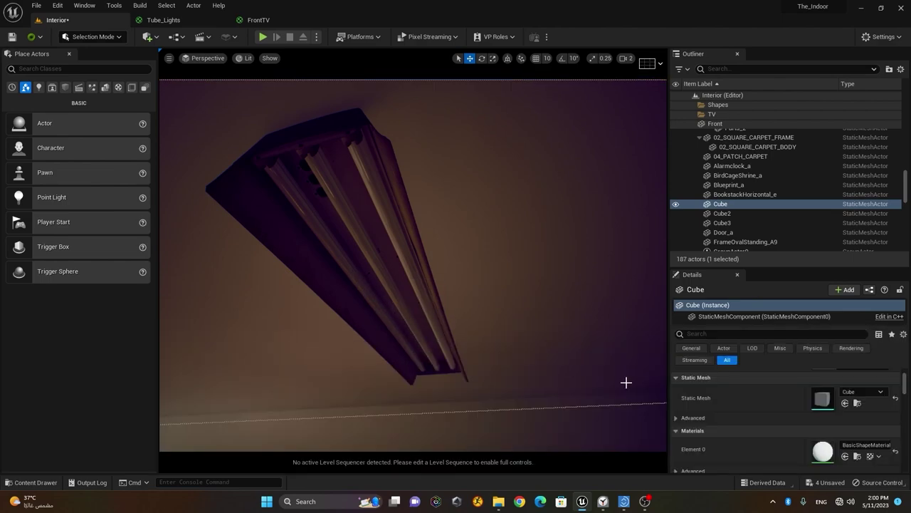
left_click(43, 488)
left_click_drag(871, 430, 370, 245)
left_click(363, 245)
left_click(386, 230, "ctrl")
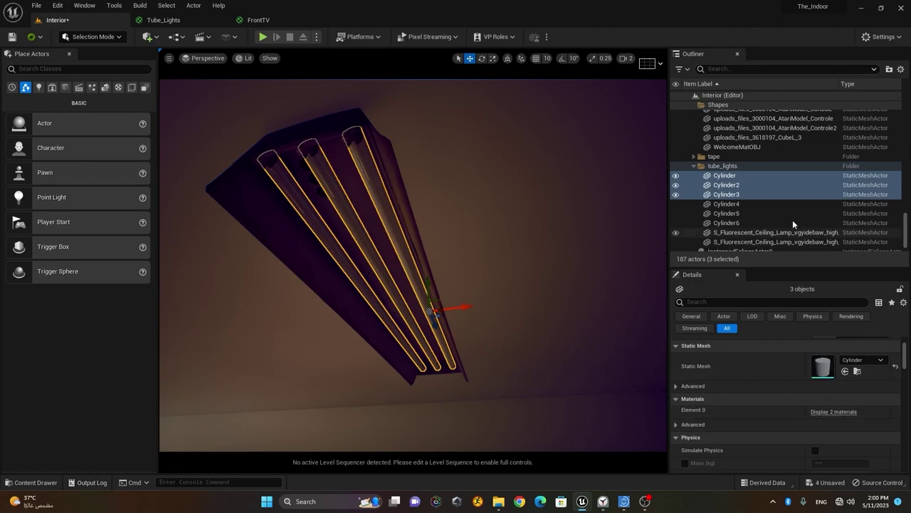
Step: Check the tubes' materials individually and apply Tube_Lights_Inst to the Cylinder3 tube
left_click(742, 175)
left_click(741, 194)
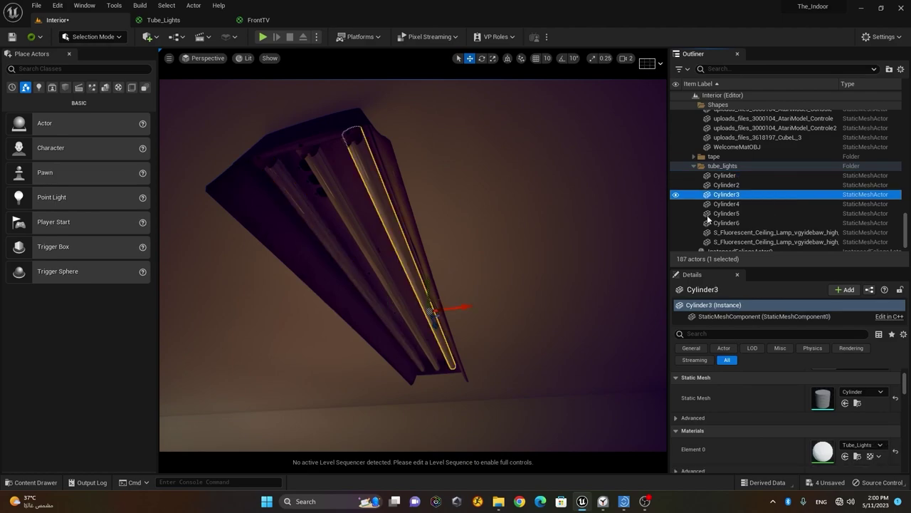
left_click(36, 482)
left_click_drag(801, 424, 419, 291)
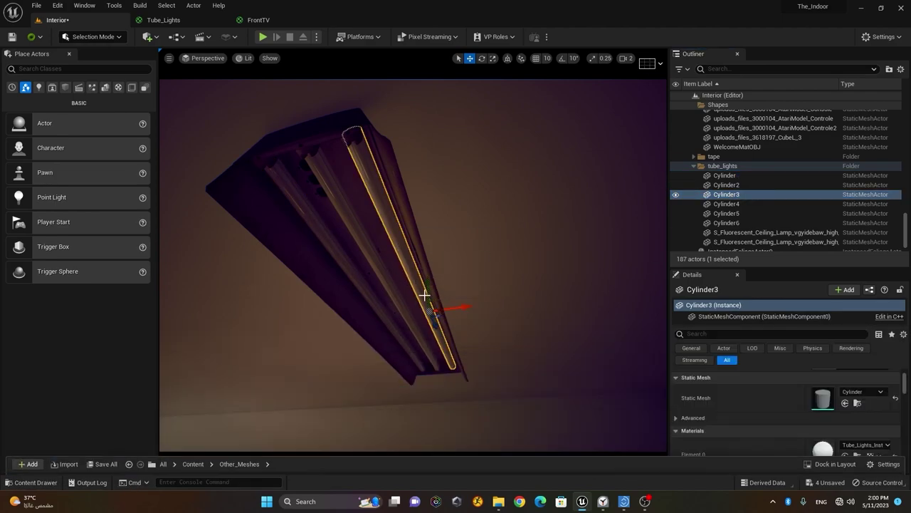
Step: Open Tube_Lights_Inst in a floating editor window over the Interior level, placed clear of the ceiling lamp
left_click(49, 487)
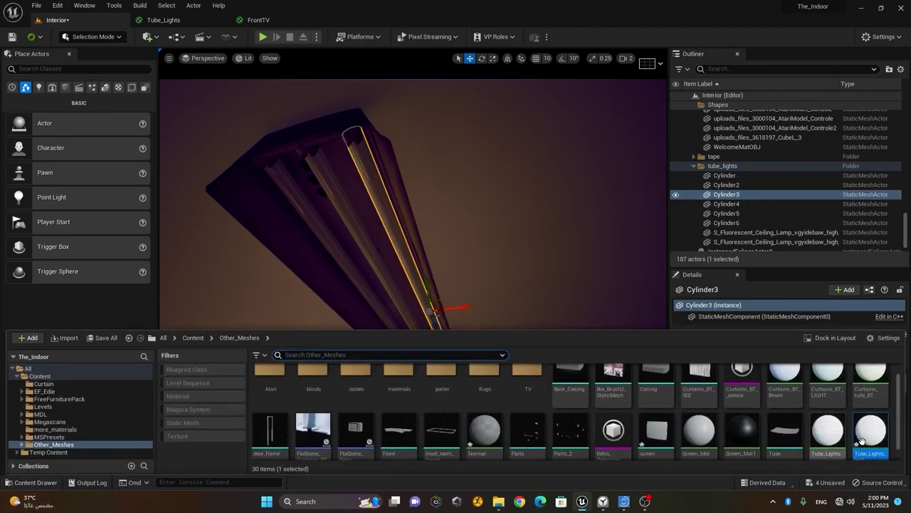
double_click(872, 454)
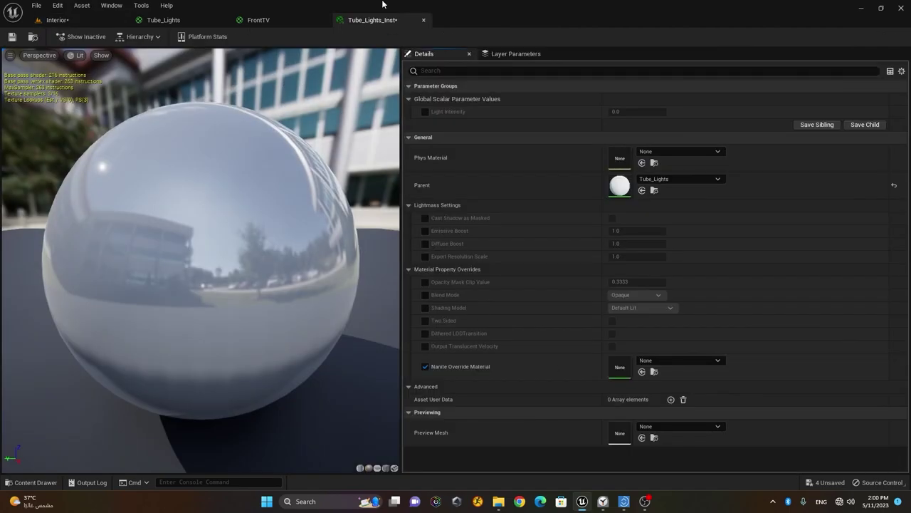
left_click_drag(375, 27, 374, 166)
left_click(78, 23)
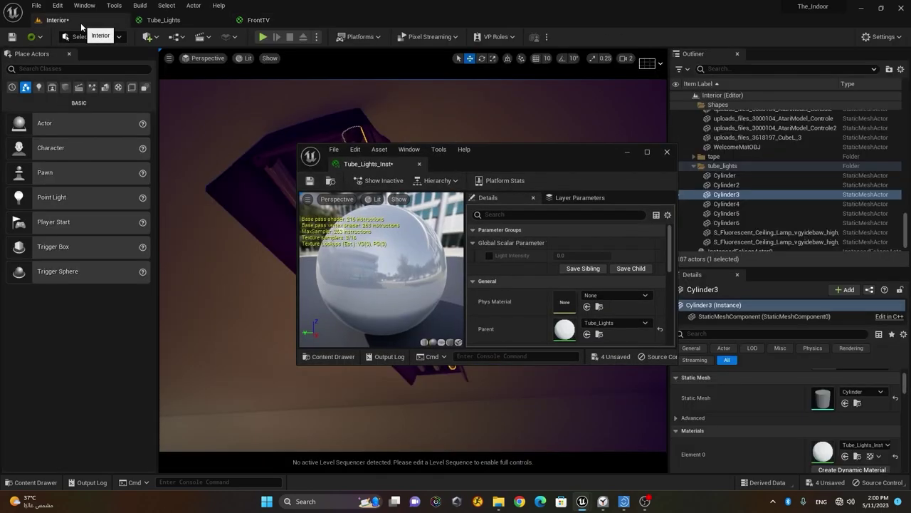
left_click_drag(518, 152, 686, 136)
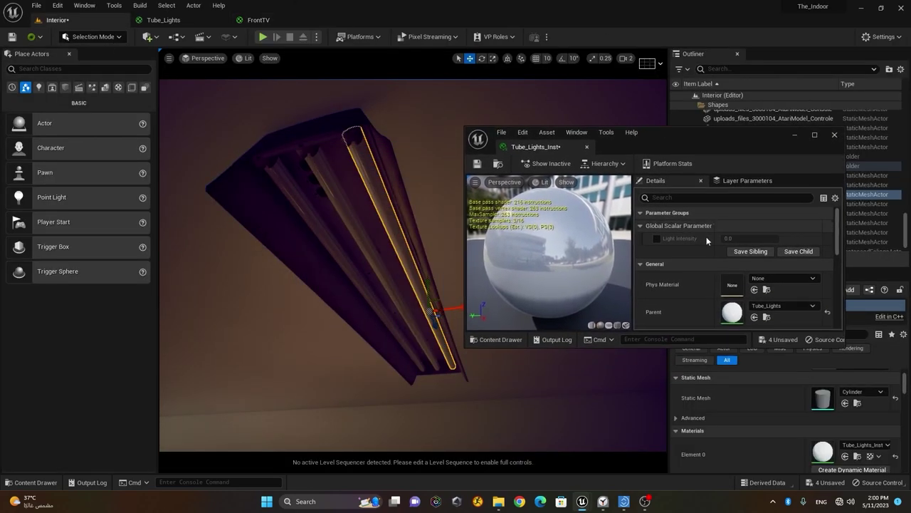
Step: Uncover the Outliner, collapse its Indoor Meshes, Shapes and tube_lights folders and clear the selection
left_click(595, 431)
left_click_drag(729, 132, 671, 297)
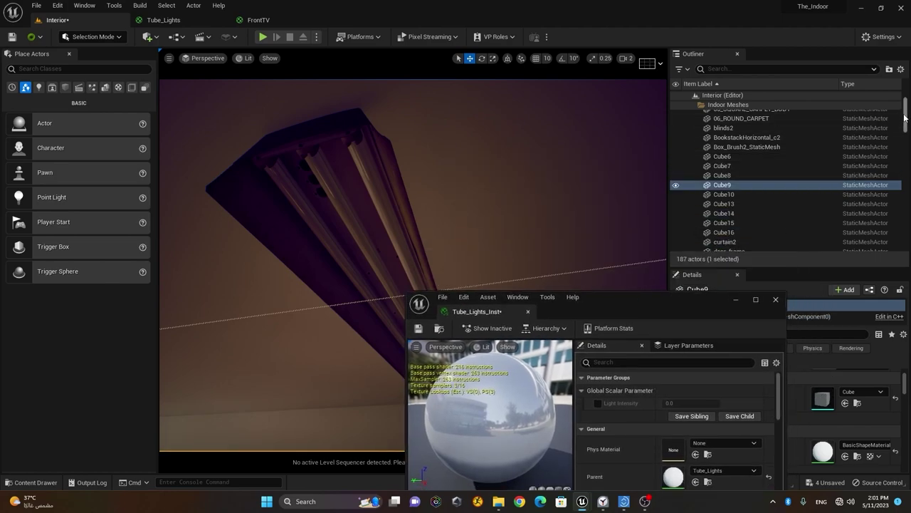
left_click_drag(906, 117, 906, 100)
left_click(694, 124)
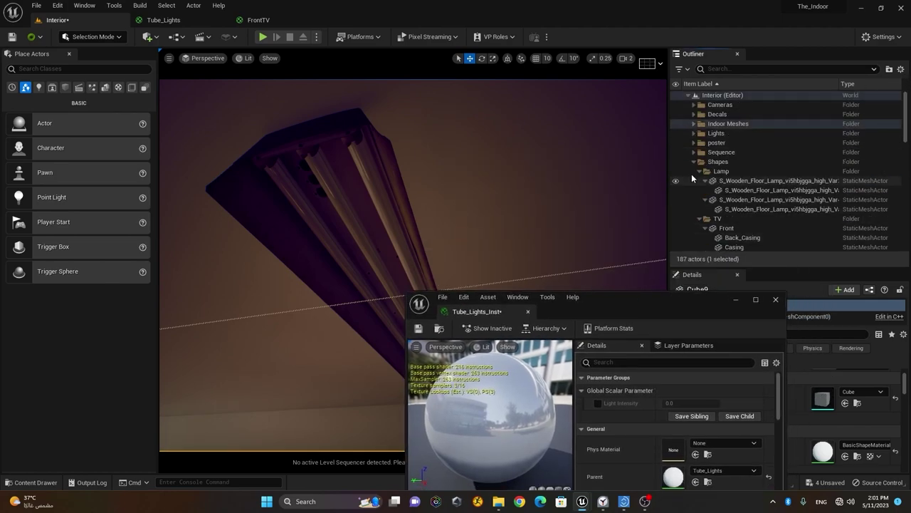
left_click(694, 161)
left_click(694, 180)
left_click(712, 221)
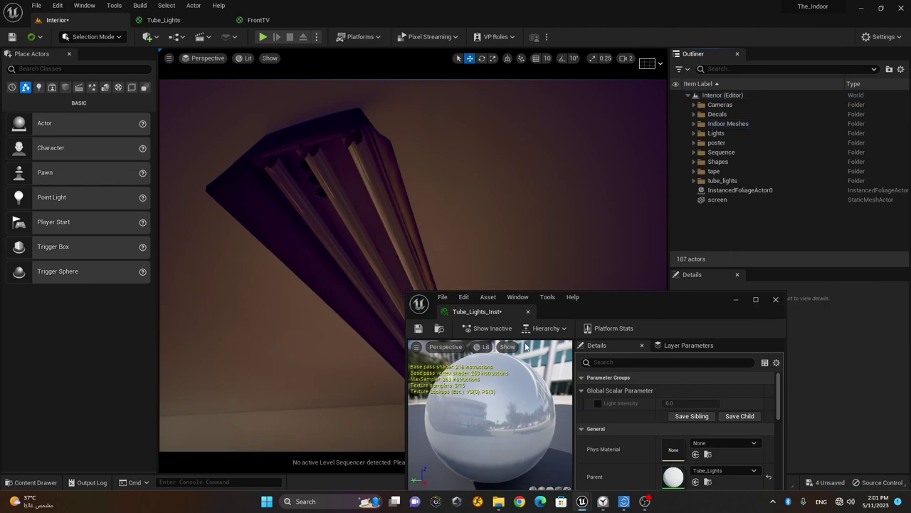
Step: Override Light Intensity in Tube_Lights_Inst, raise it until the lamp tubes glow, and close the instance editor
left_click_drag(602, 298, 639, 139)
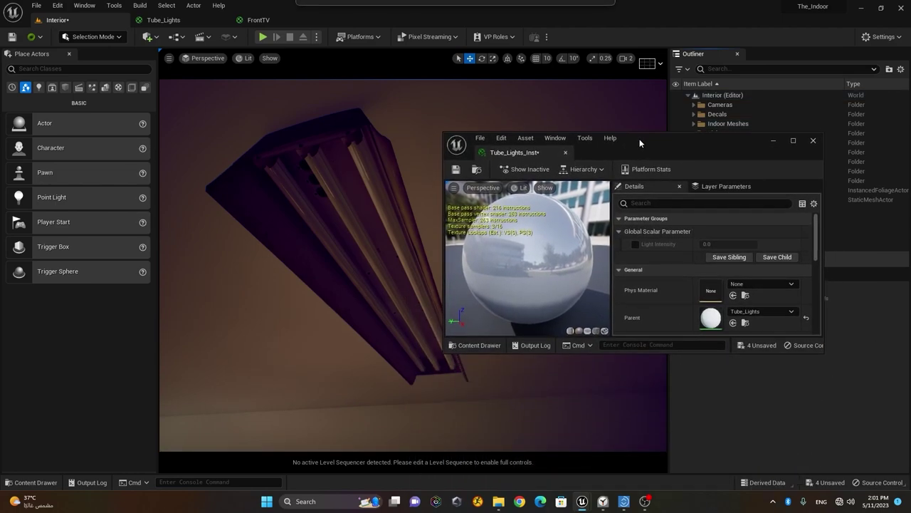
left_click(635, 244)
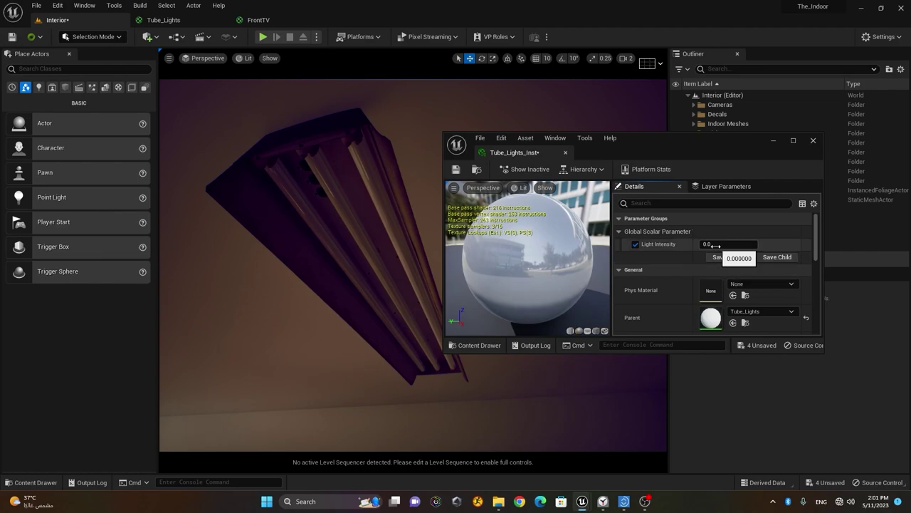
left_click_drag(717, 244, 769, 244)
left_click(813, 140)
right_click_drag(529, 273, 529, 294)
mouse_move(416, 339)
right_mouse_down()
mouse_move(454, 321)
mouse_move(409, 332)
right_mouse_up()
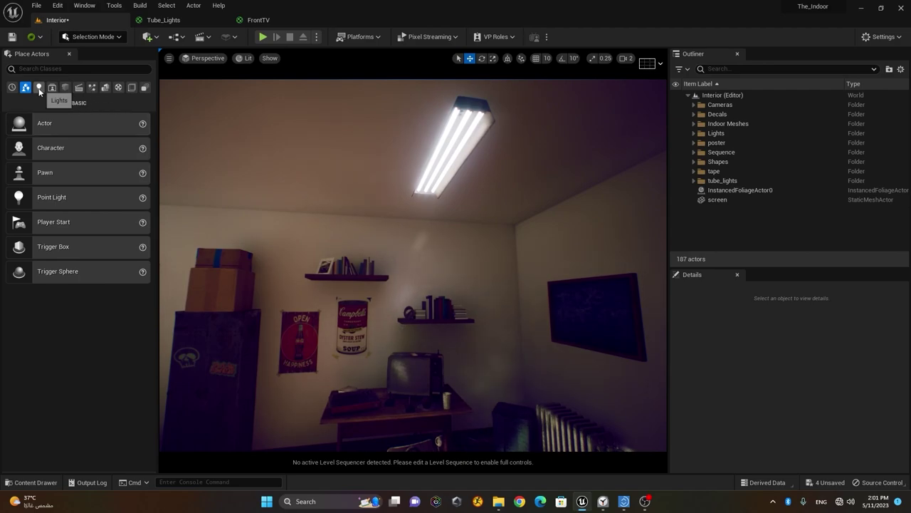
Step: Place a Rect Light in the room just below the ceiling lamp
left_click(39, 87)
left_click_drag(314, 223, 432, 215)
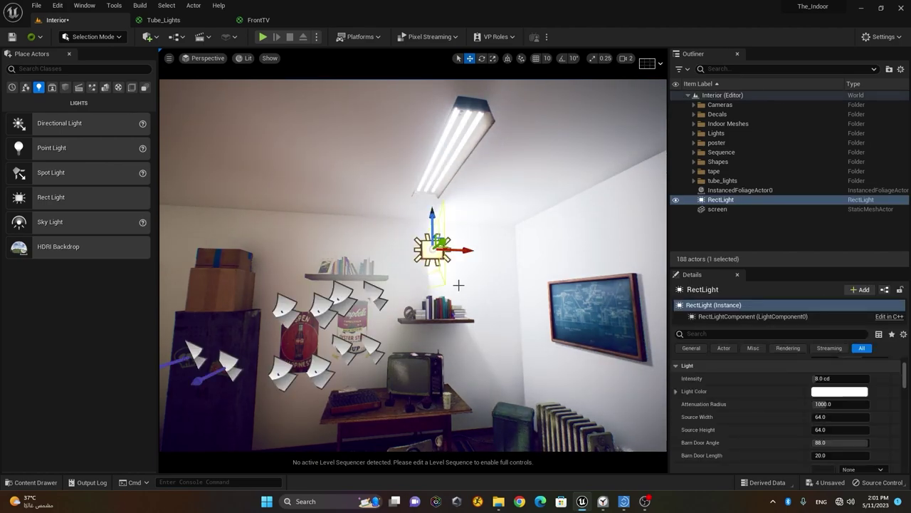
Step: Turn on 10° rotation snapping and rotate the rect light to face straight down at the floor
key("e")
left_click_drag(401, 292, 467, 313)
key("ctrl+z")
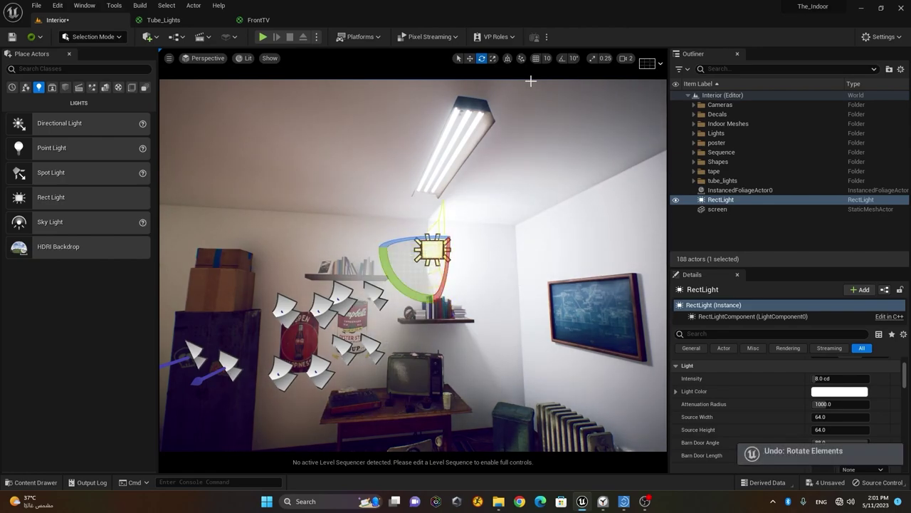
left_click(564, 58)
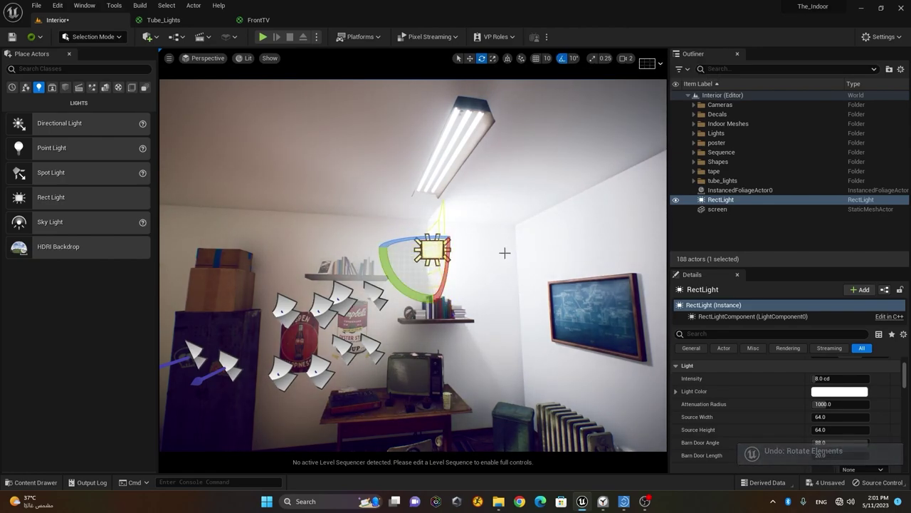
left_click_drag(413, 242, 497, 353)
Step: Move the rect light up to the ceiling lamp so it sits directly beneath the glowing tubes
key("w")
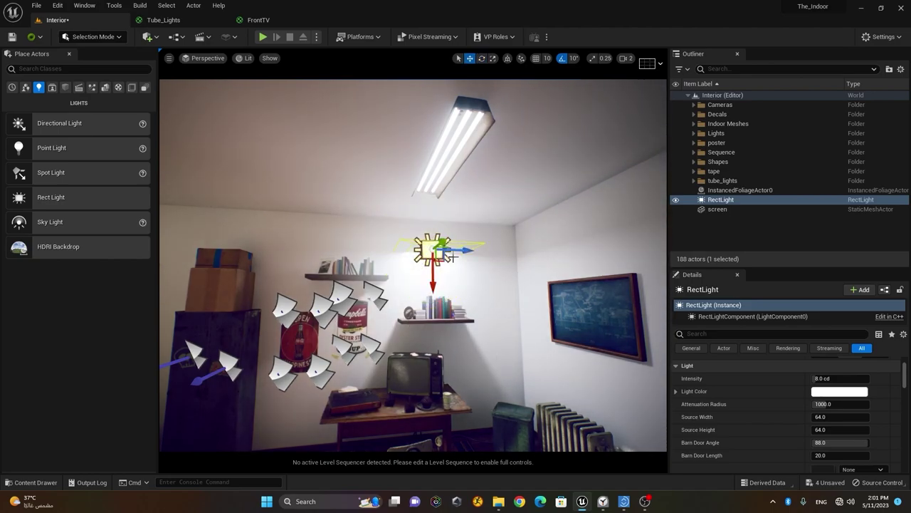
left_click_drag(443, 242, 531, 134)
left_click_drag(499, 229, 478, 150)
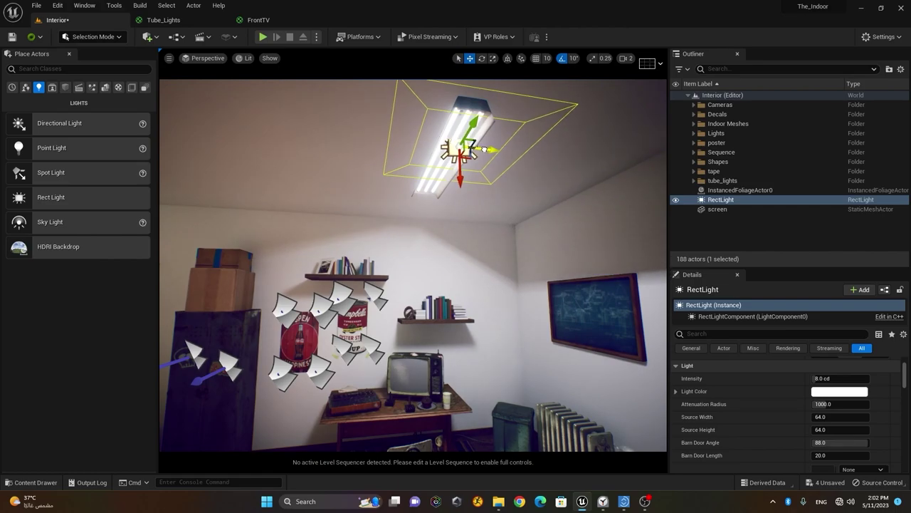
Step: Widen the rect light's Source Width to about 136 and shift the light along the lamp to line up with it
scroll(777, 409, "up", 2)
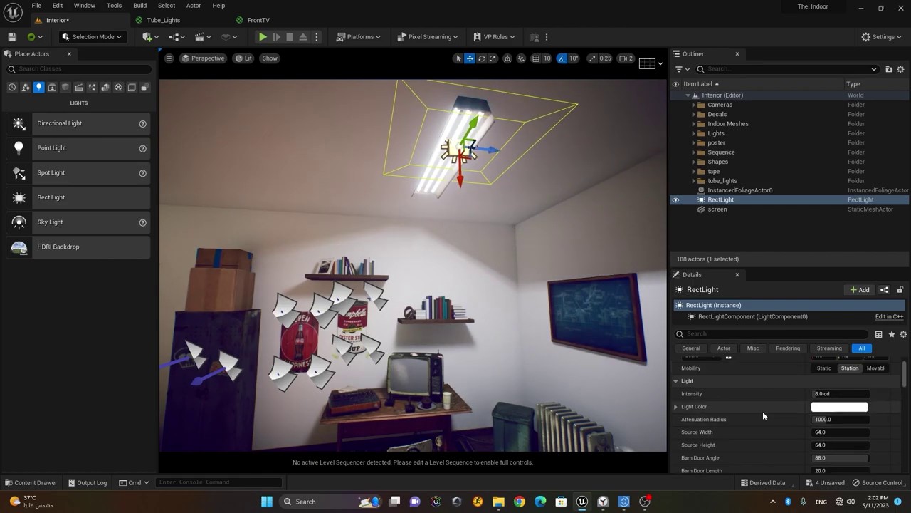
scroll(762, 410, "down", 3)
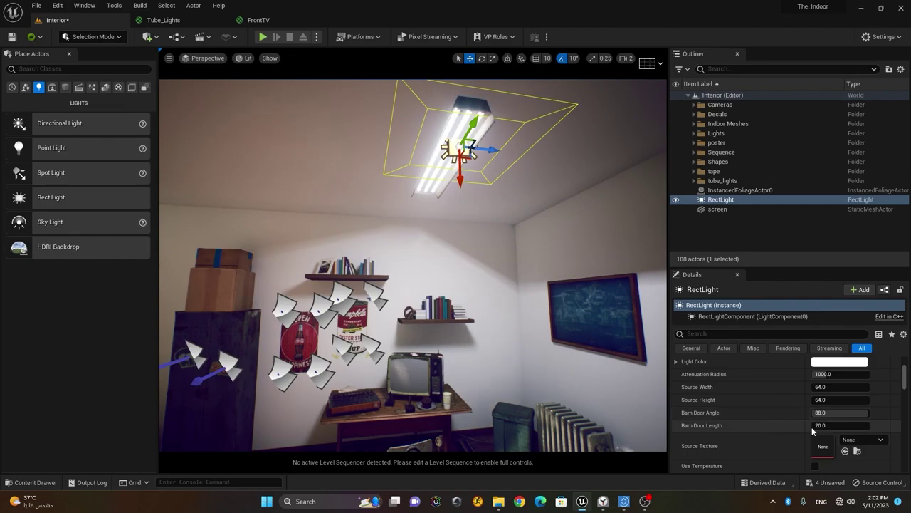
left_click_drag(829, 386, 872, 387)
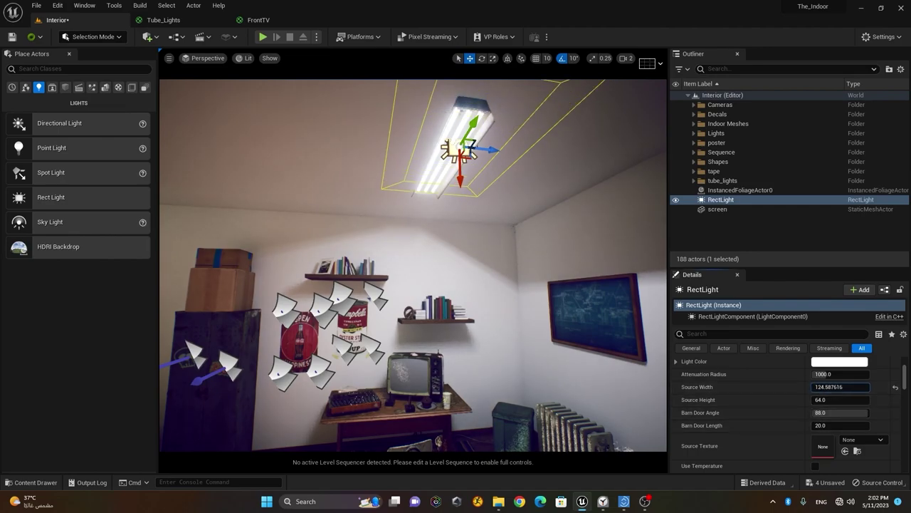
left_click_drag(476, 140, 456, 155)
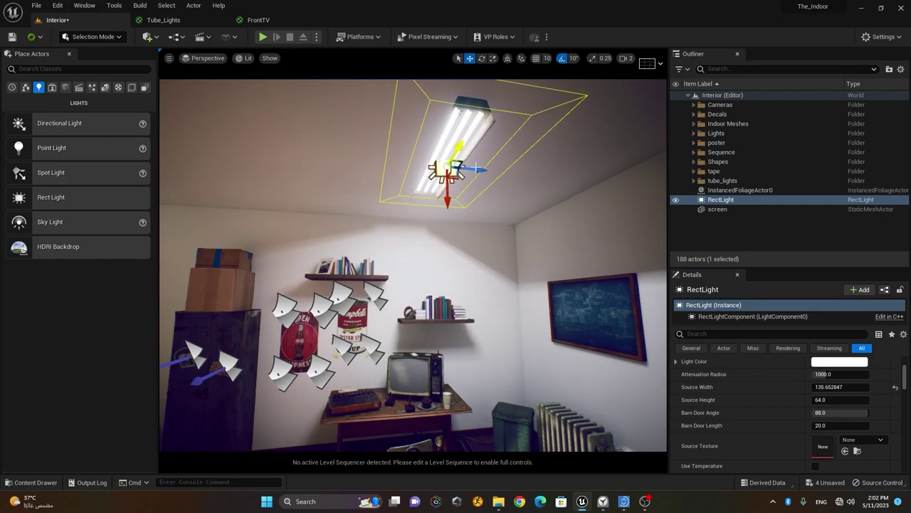
Step: Set the rect light's Source Width to about 122, Source Height to 26, Barn Door Angle to 26.6 and Barn Door Length to 16.2
left_click_drag(840, 387, 836, 426)
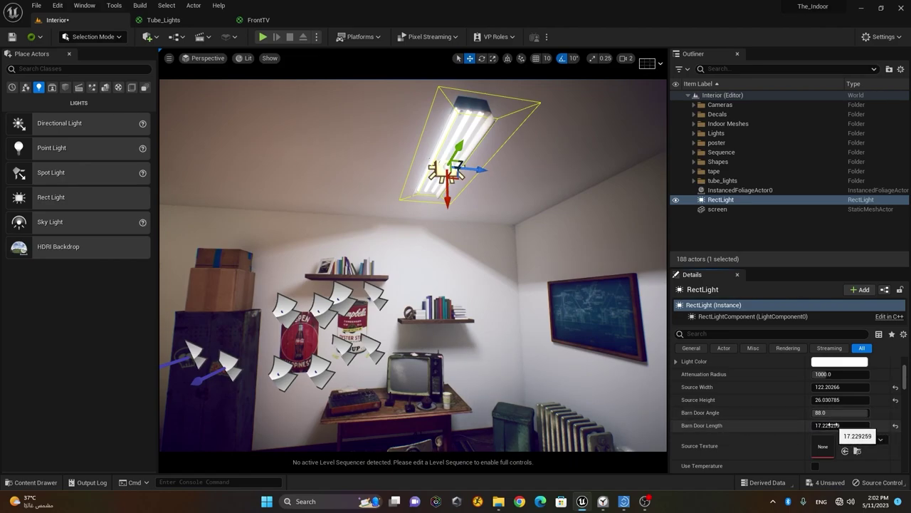
left_click_drag(829, 425, 801, 412)
Step: Adjust the rect light's height beneath the ceiling lamp and review the room's lighting with the editor icons hidden
right_click_drag(413, 284, 438, 198)
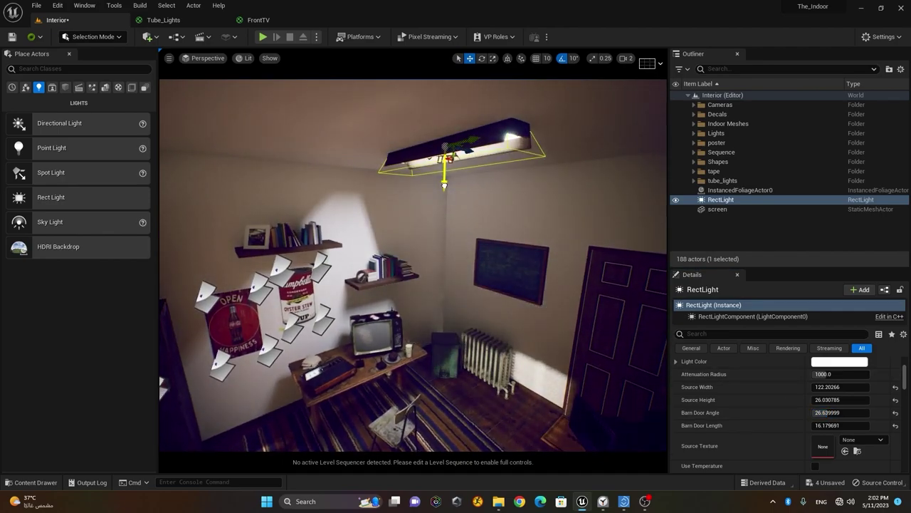
right_click_drag(443, 192, 435, 175)
right_click_drag(496, 317, 474, 355)
key("g")
left_click(483, 362)
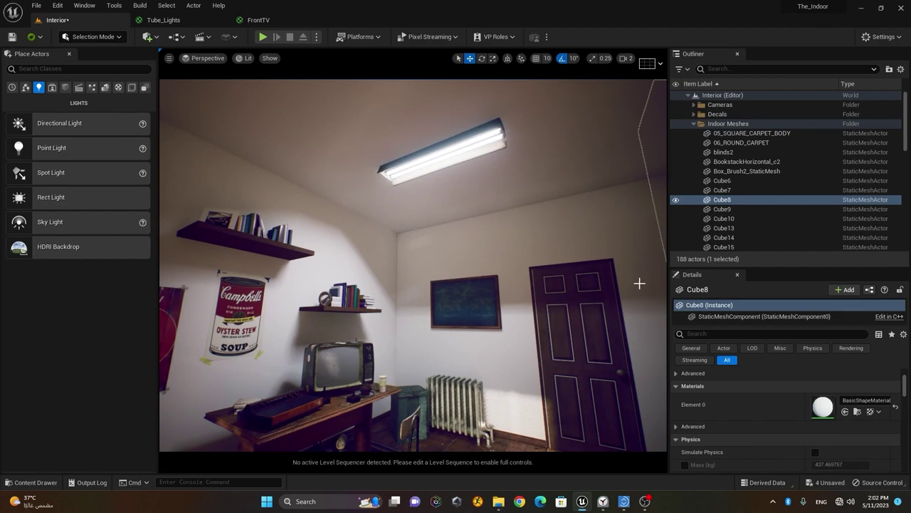
Step: Collapse the Indoor Meshes folder and hide the RectLight and the tube_lights folder in the level
left_click(694, 124)
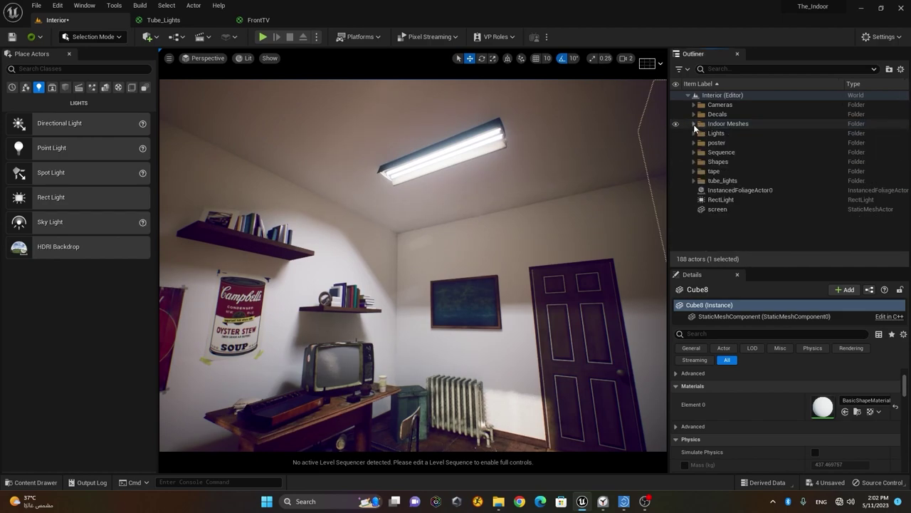
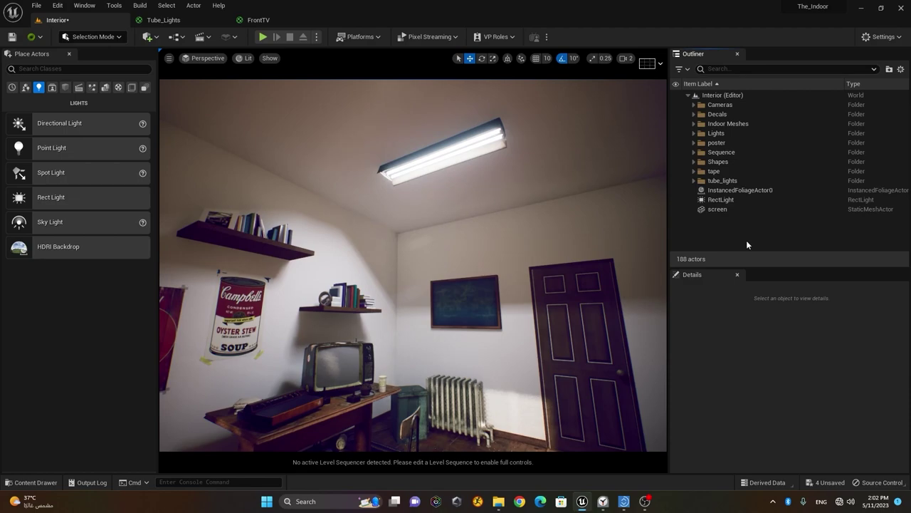
left_click(676, 200)
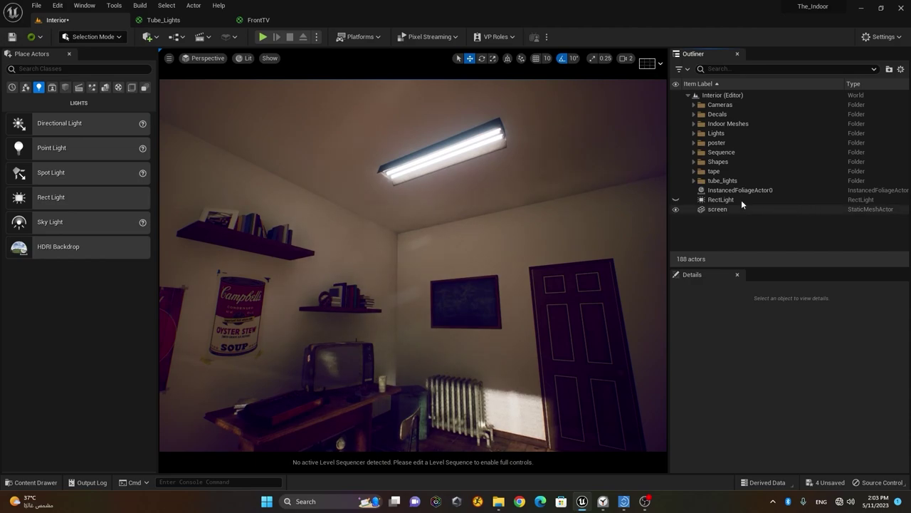
left_click(677, 180)
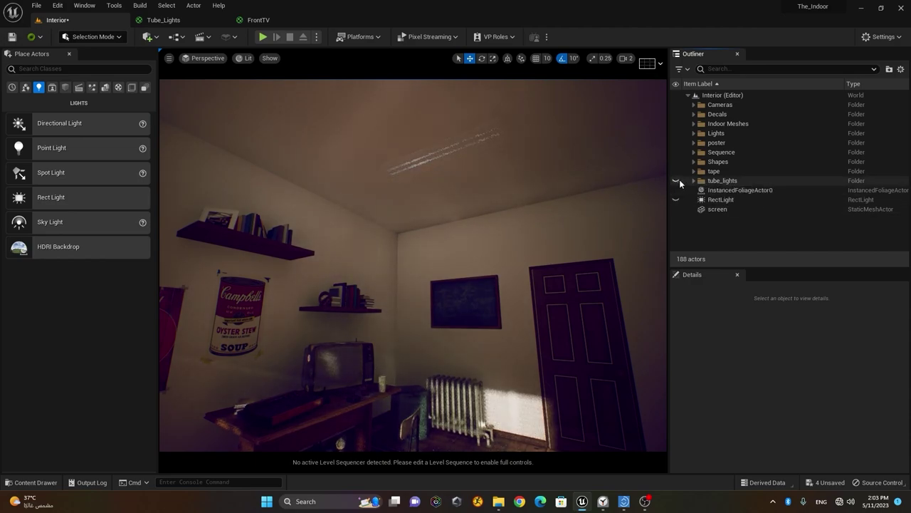
Step: Select the television's screen mesh and frame it up close from the front
left_click(335, 371)
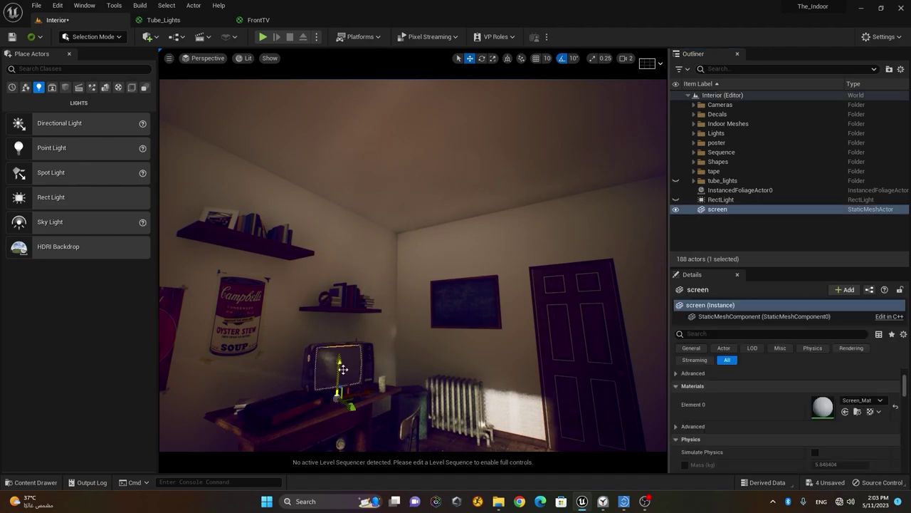
key("f")
left_click_drag(479, 369, 475, 297, "alt")
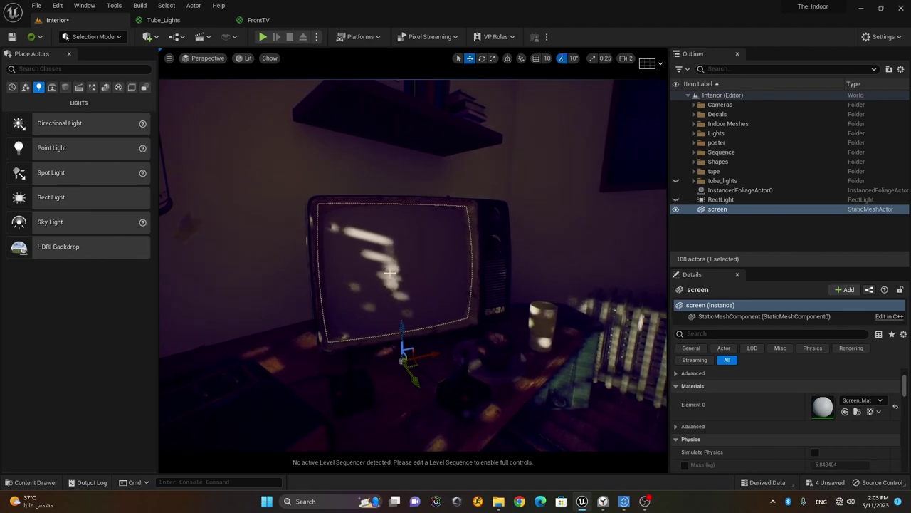
Step: Create a new Blueprint Class with Actor as its parent class in the Other_Meshes folder
left_click(28, 482)
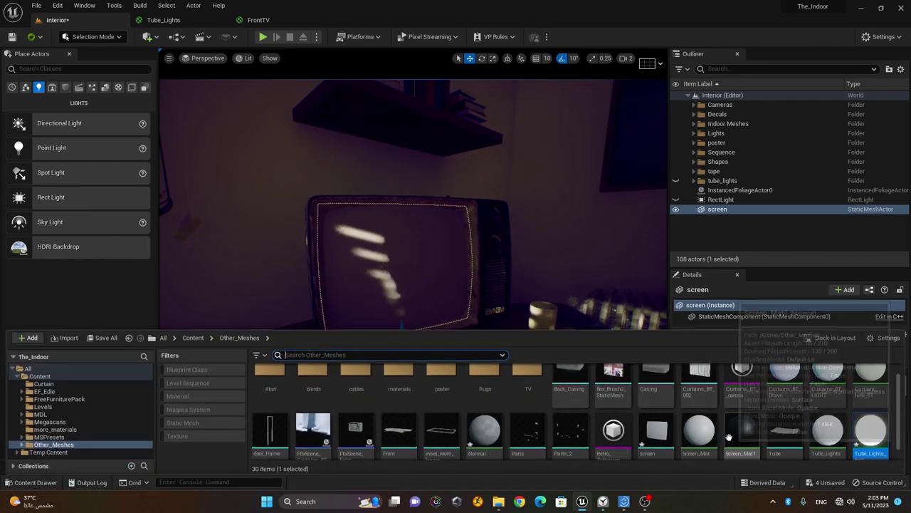
scroll(740, 431, "down", 1)
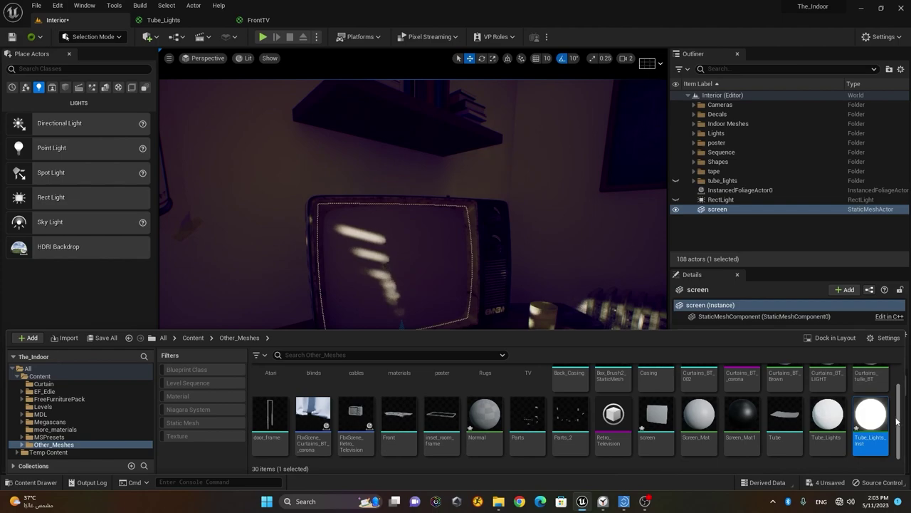
right_click(896, 421)
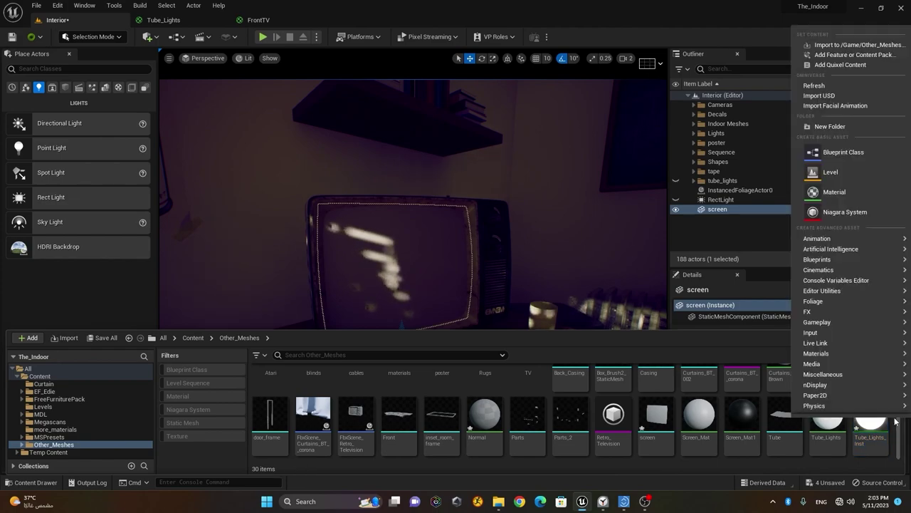
mouse_move(812, 261)
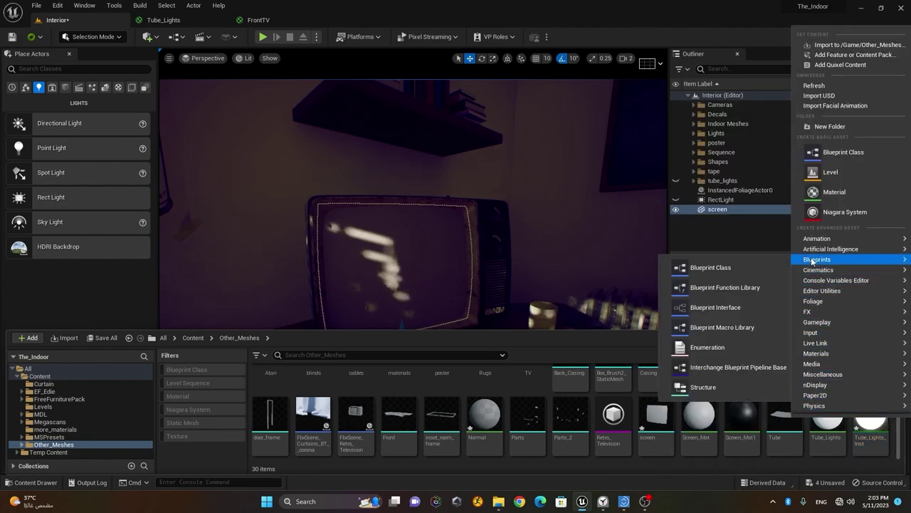
left_click(732, 267)
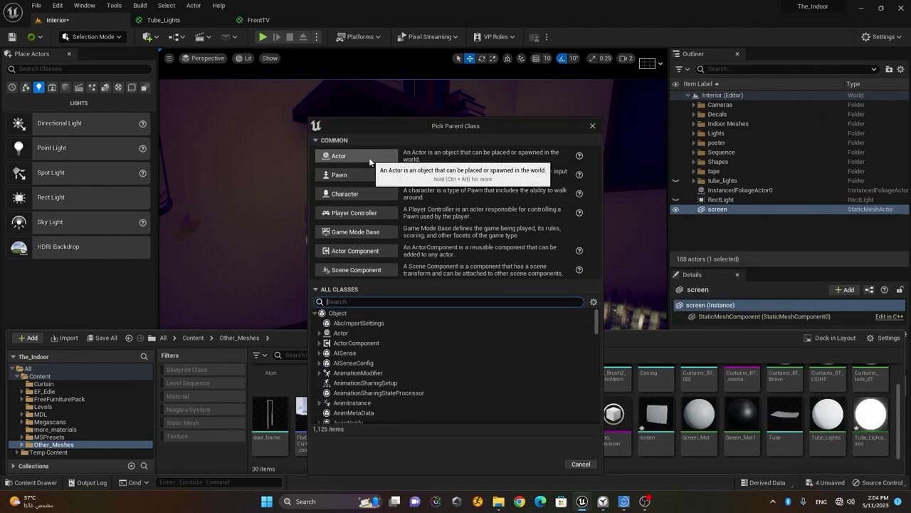
left_click(368, 163)
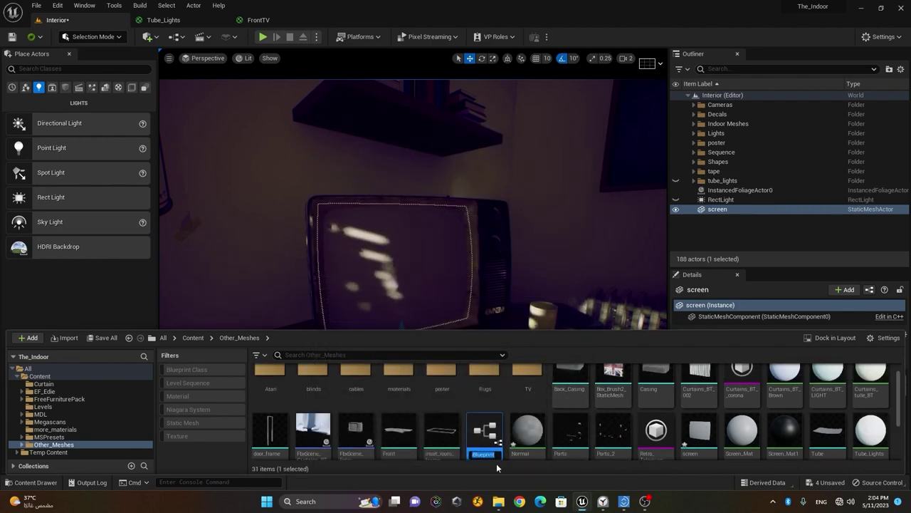
key("Return")
Step: Rename the new blueprint in the Other_Meshes folder as Screen_BP
scroll(898, 425, "down", 2)
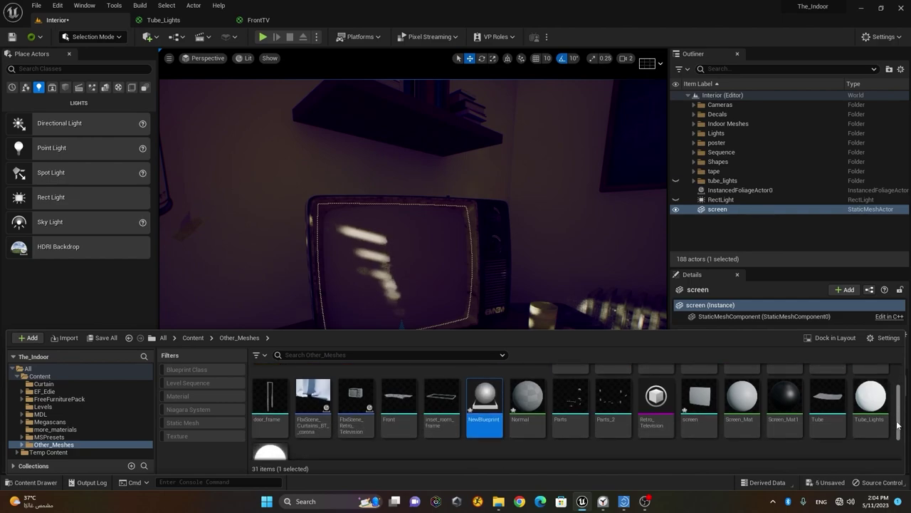
right_click(486, 412)
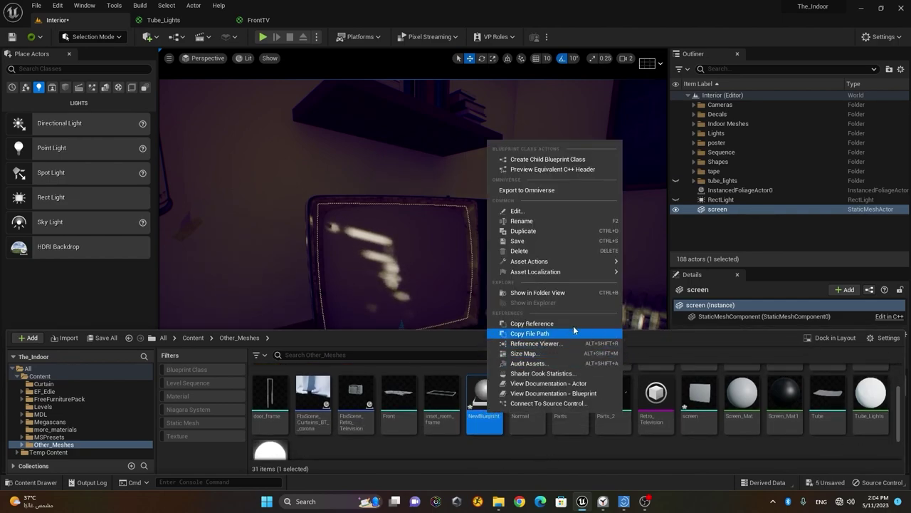
left_click(522, 220)
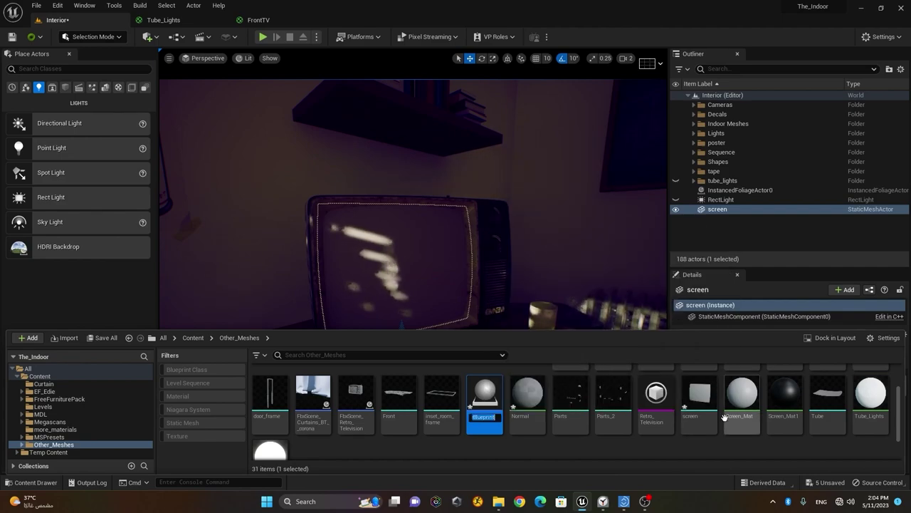
type("Sc")
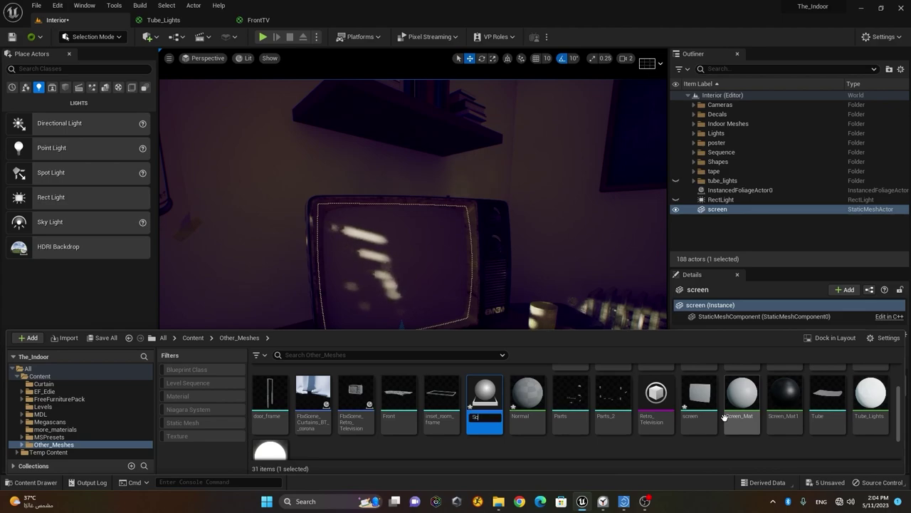
type("reen_")
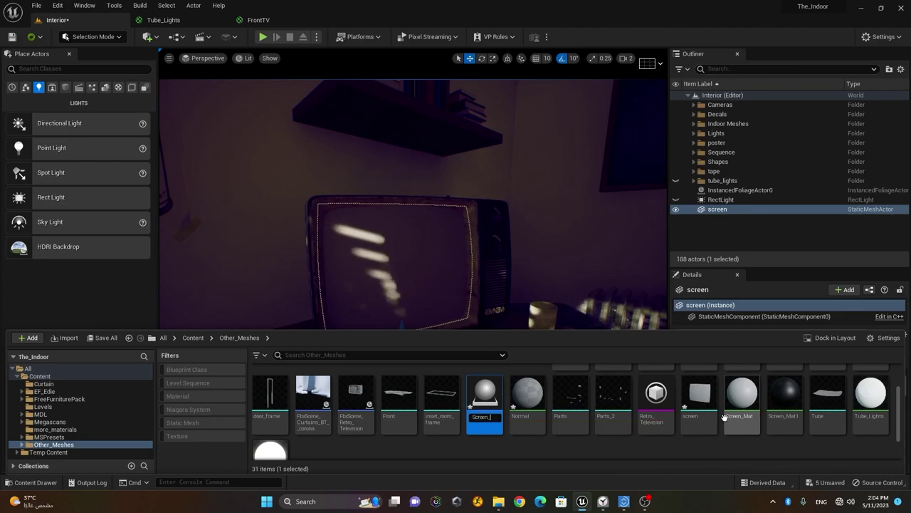
type("BP")
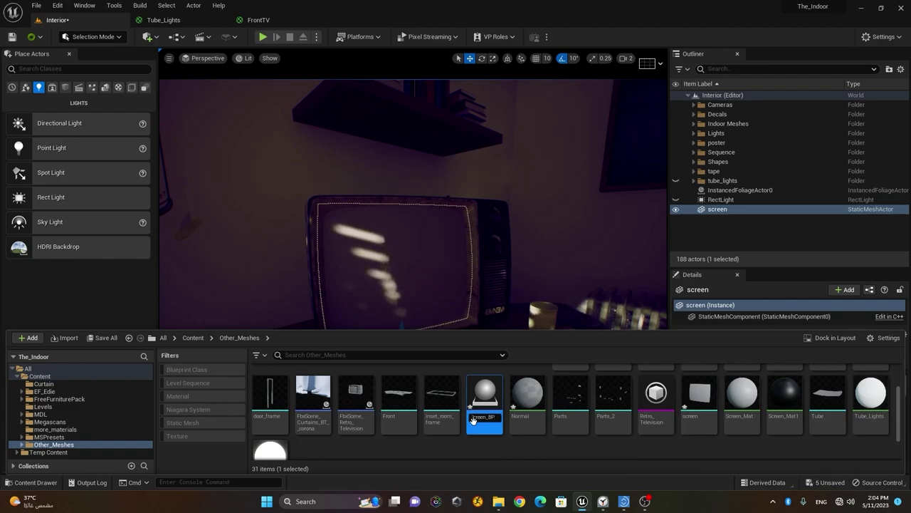
key("Return")
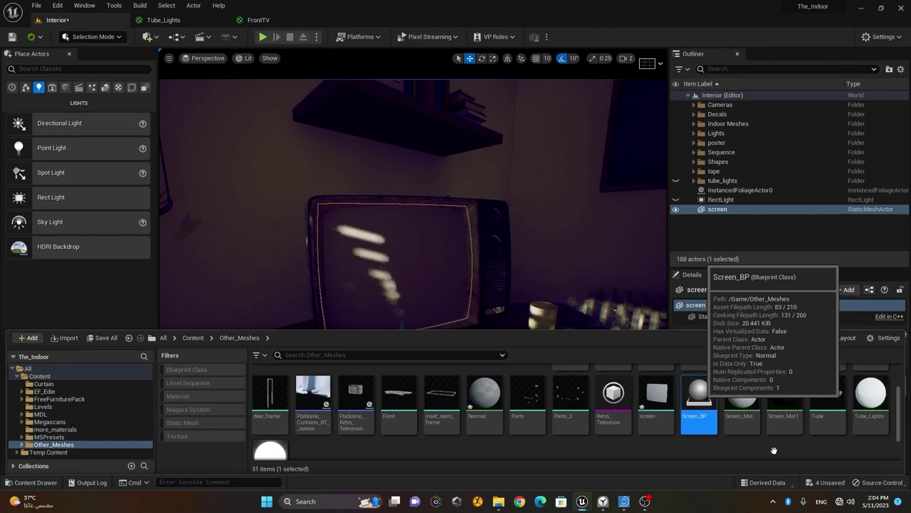
Step: Open the Screen_BP blueprint and add a Static Mesh component under its DefaultSceneRoot
double_click(700, 398)
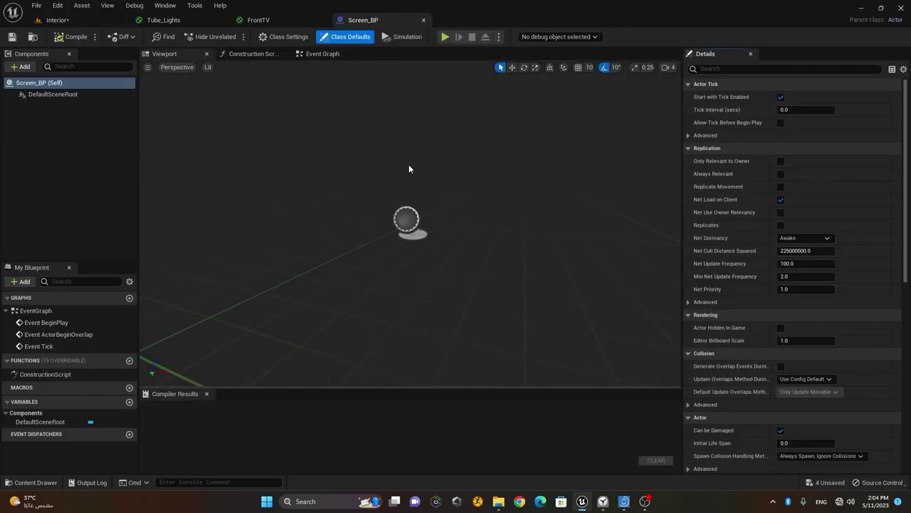
mouse_move(426, 190)
left_mouse_down()
mouse_move(484, 194)
mouse_move(426, 191)
left_mouse_up()
right_click_drag(478, 217, 478, 207)
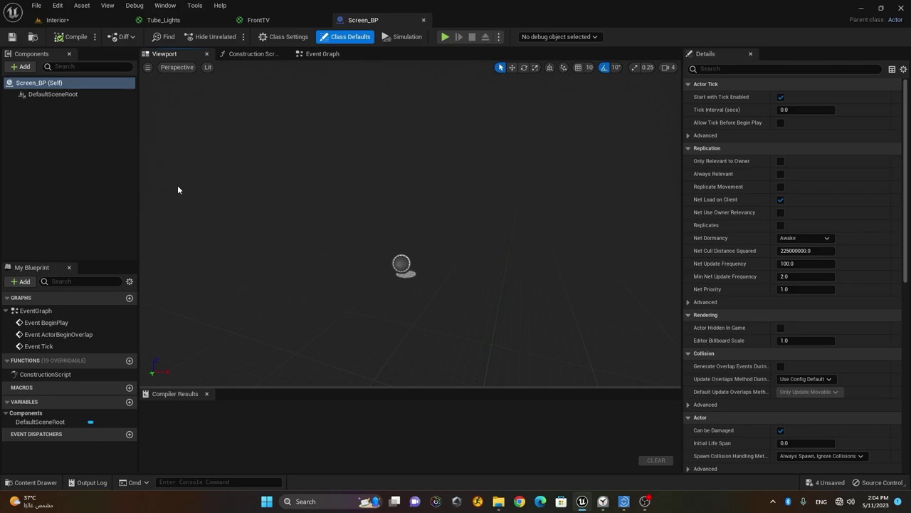
left_click(23, 68)
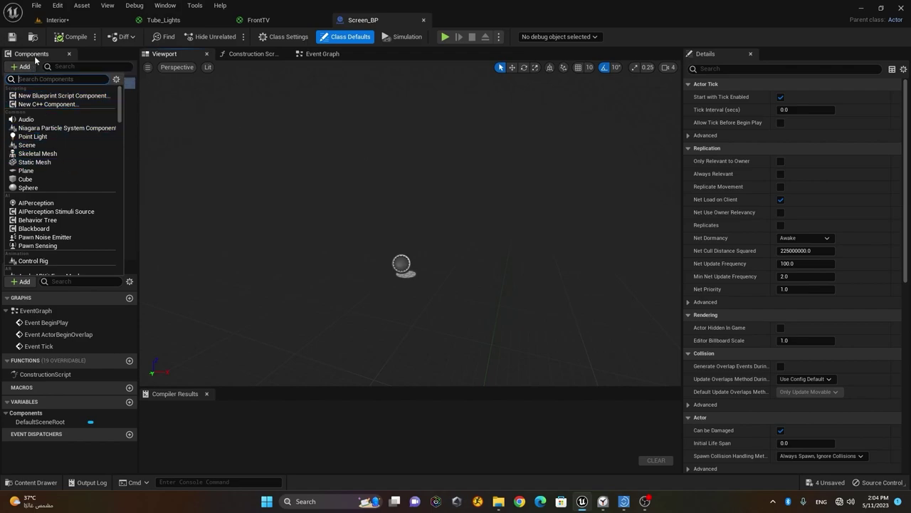
left_click(55, 162)
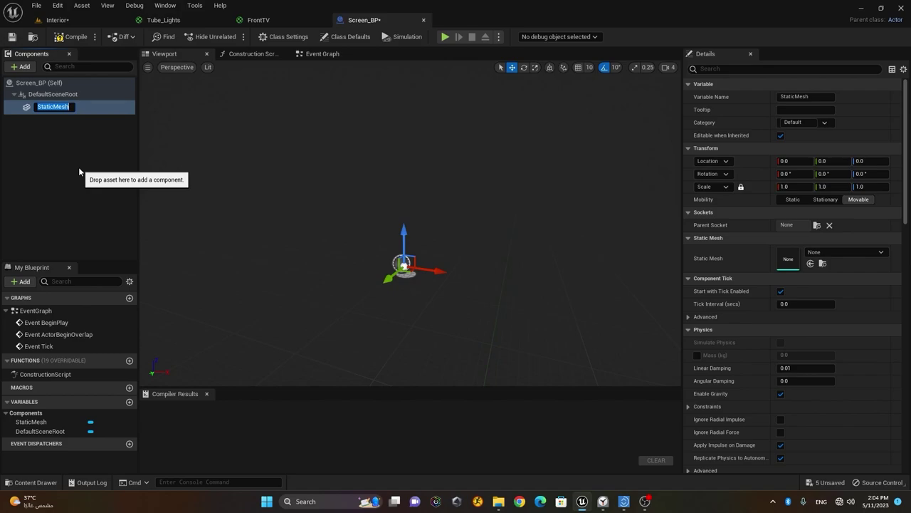
Step: Name the new Static Mesh component TV_Screen
type("TV_SCreen")
key("BackSpace")
key("BackSpace")
key("BackSpace")
key("BackSpace")
key("BackSpace")
key("BackSpace")
type("cre")
key("BackSpace")
key("BackSpace")
key("BackSpace")
type("Screen")
key("Return")
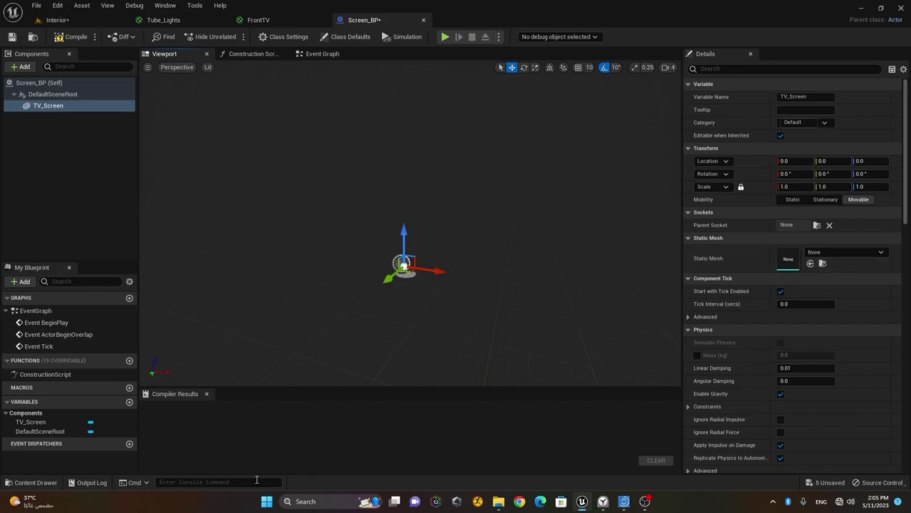
Step: Assign the screen mesh from the Other_Meshes folder to the TV_Screen component and compile the blueprint
left_click(41, 483)
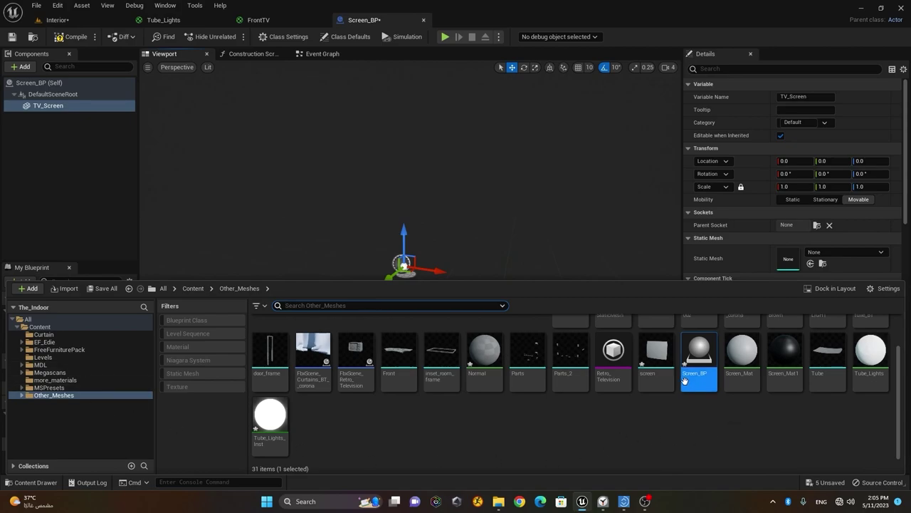
left_click_drag(657, 353, 801, 263)
left_click(32, 483)
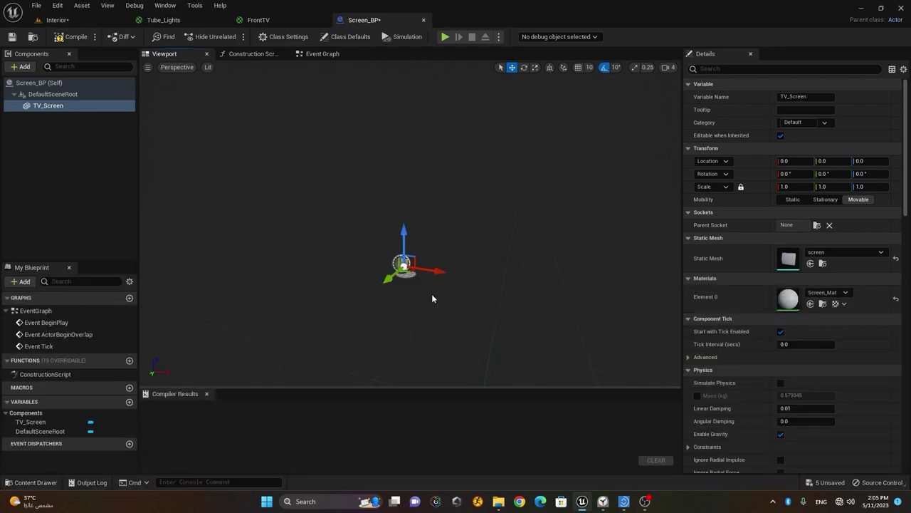
scroll(472, 281, "down", 5)
scroll(393, 284, "up", 2)
left_click_drag(393, 284, 442, 285, "alt")
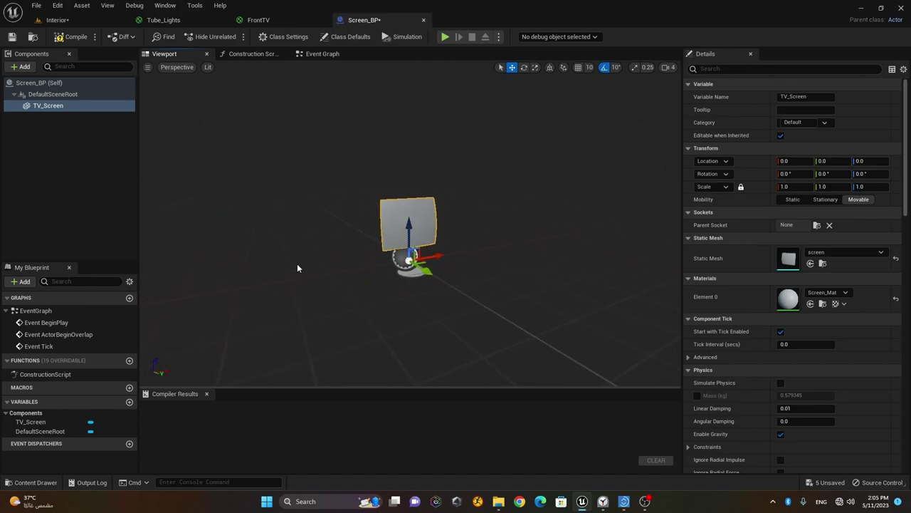
left_click(72, 39)
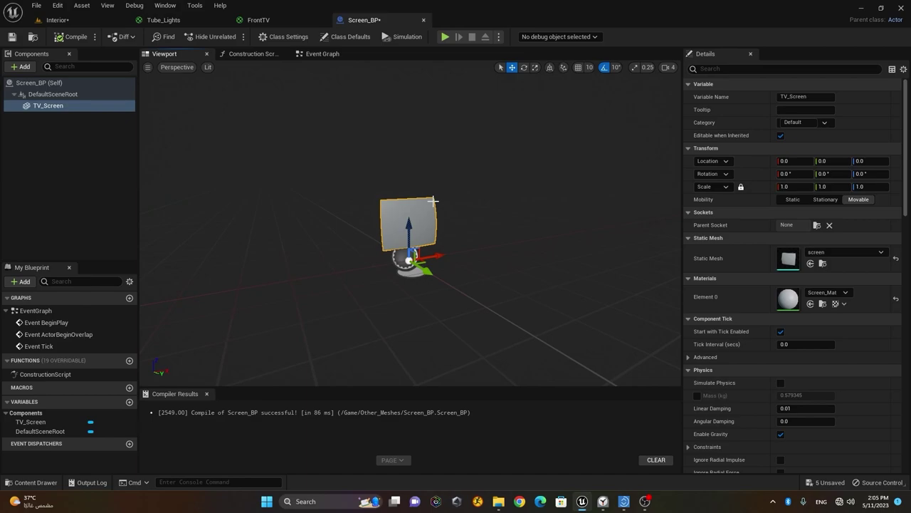
Step: Delete the Event ActorBeginOverlap and Event Tick nodes from Screen_BP's Event Graph, keeping only Event BeginPlay
left_click(322, 53)
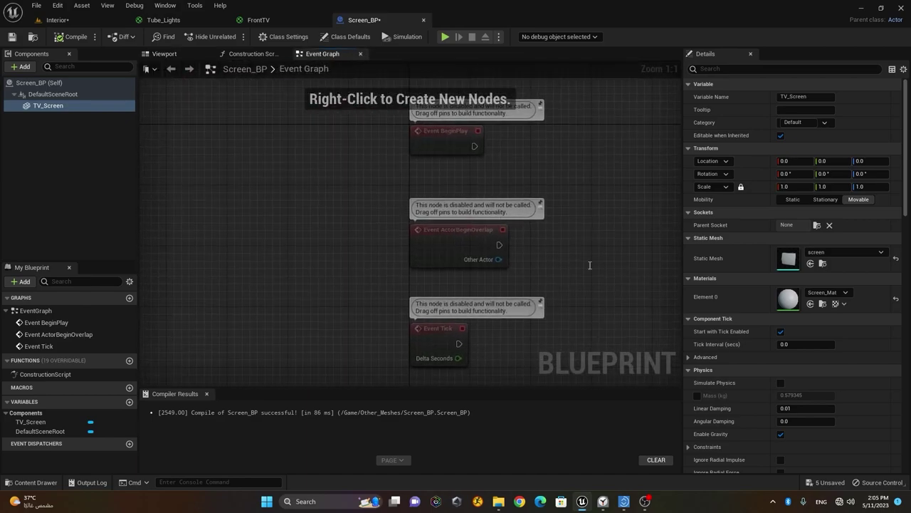
scroll(576, 240, "down", 1)
scroll(574, 243, "up", 1)
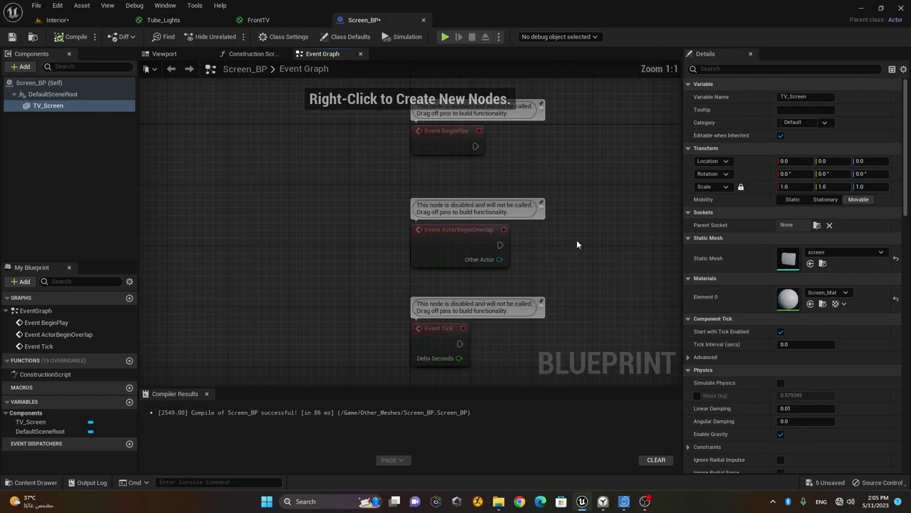
scroll(577, 249, "down", 1)
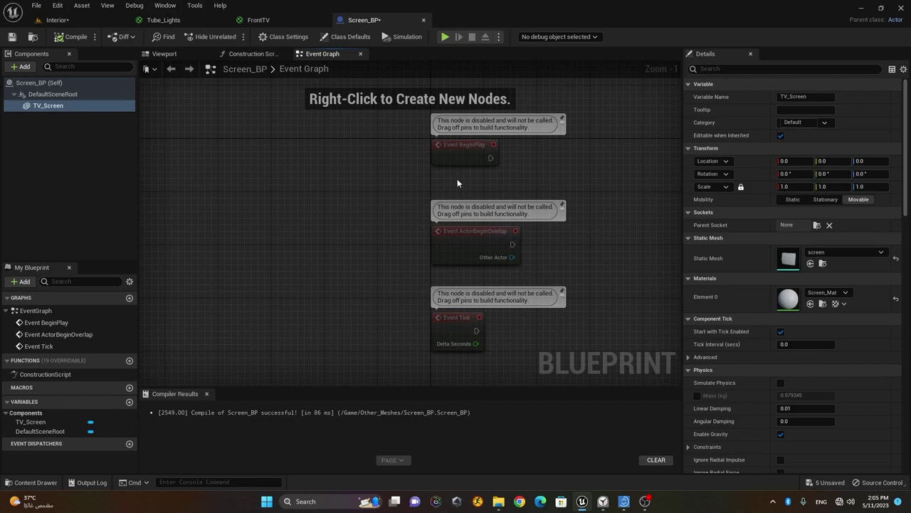
left_click(460, 250)
key("Delete")
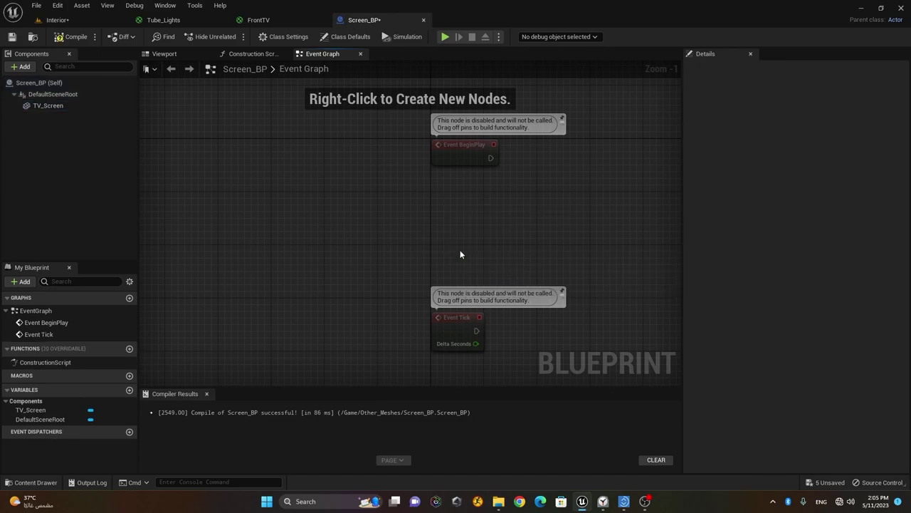
left_click(460, 337)
key("Delete")
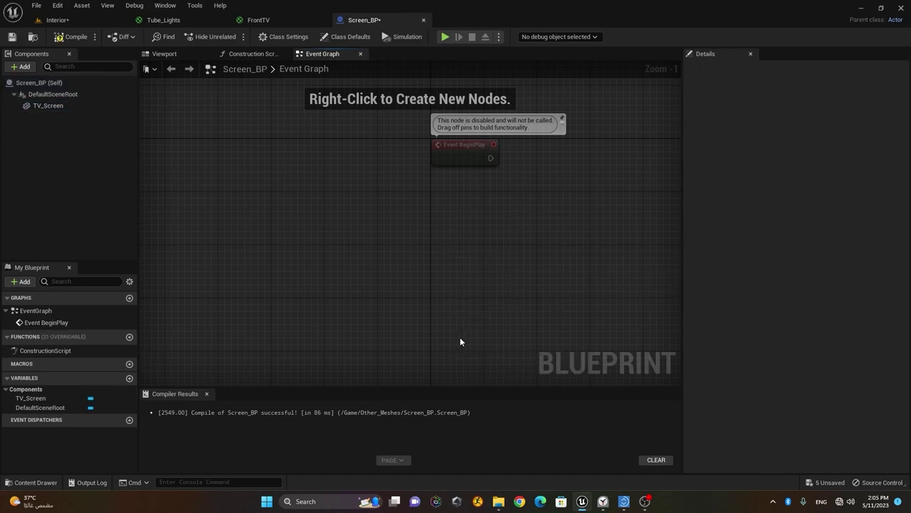
scroll(459, 304, "up", 1)
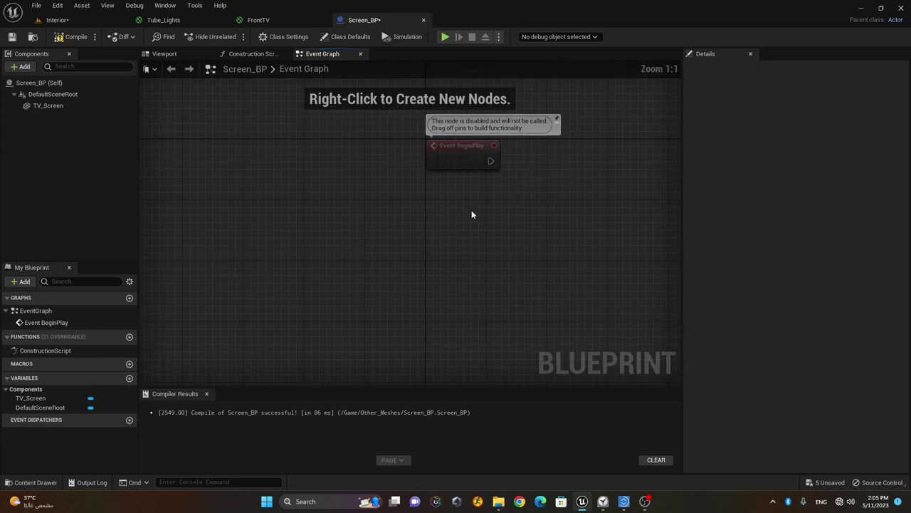
right_click_drag(491, 187, 498, 243)
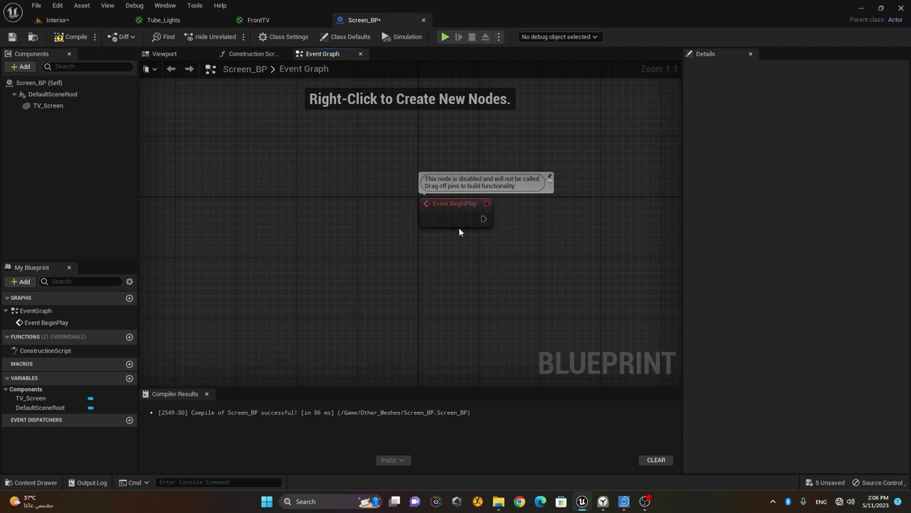
Step: Import the video atari.mp4 from the Videos folder into the Other_Meshes folder
left_click(38, 482)
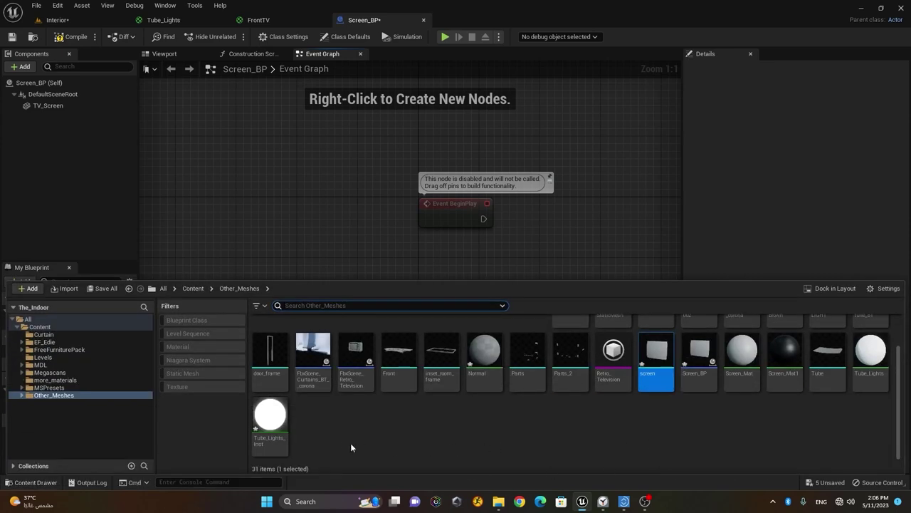
left_click(348, 431)
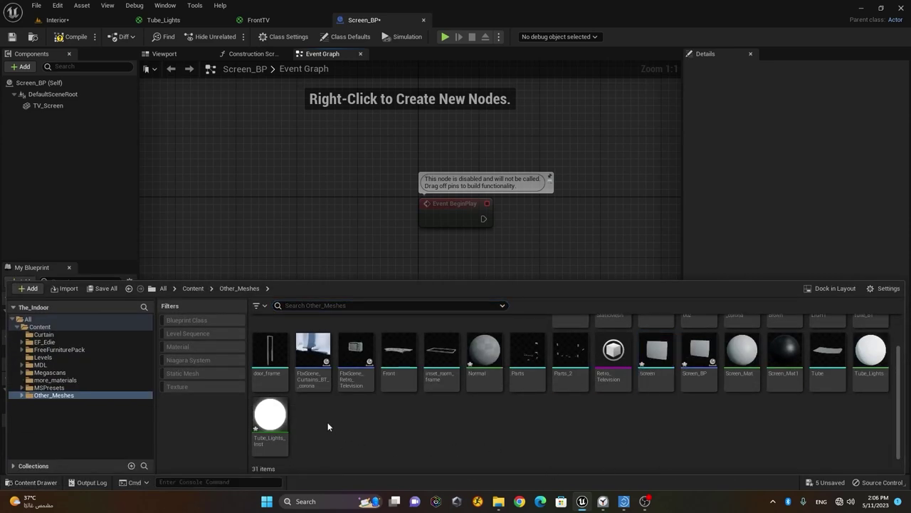
right_click(327, 426)
left_click(369, 52)
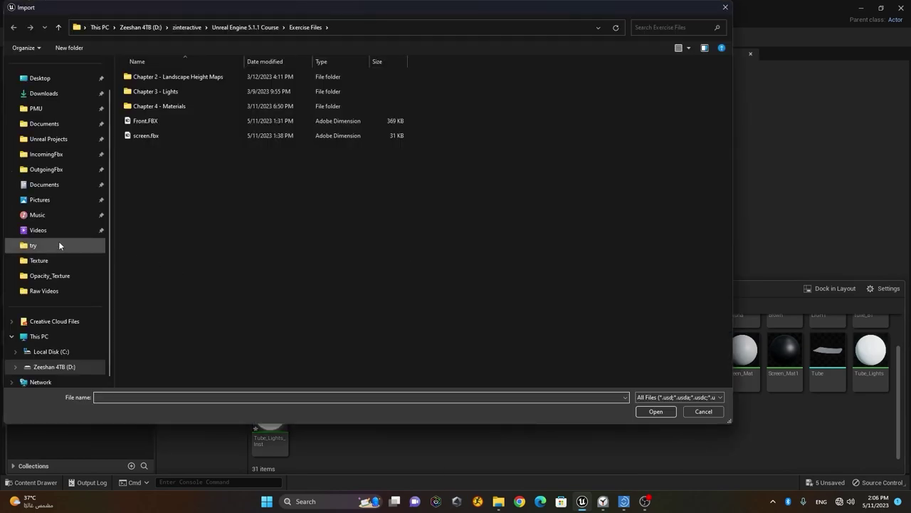
left_click(43, 230)
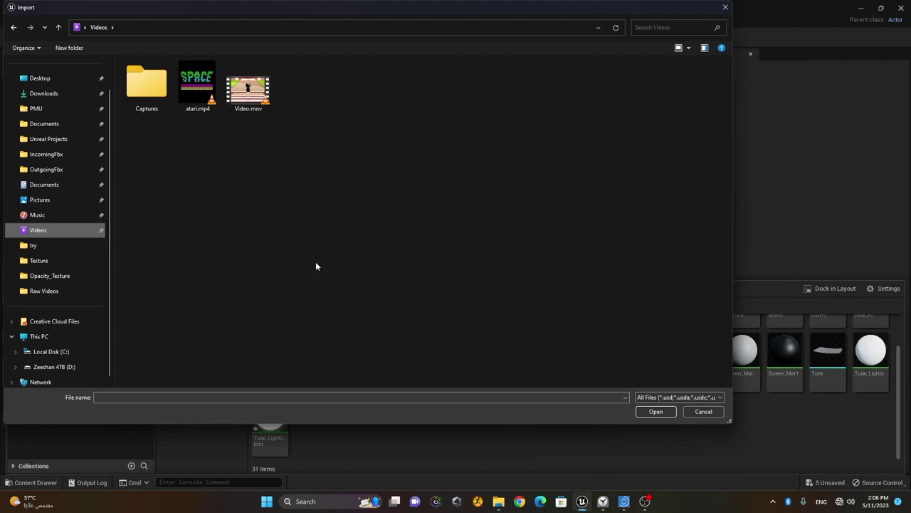
left_click(206, 96)
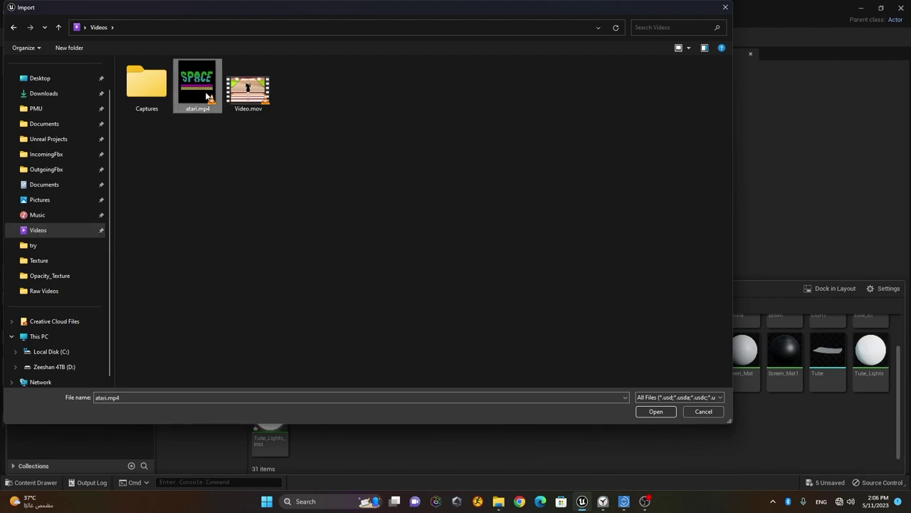
left_click(656, 411)
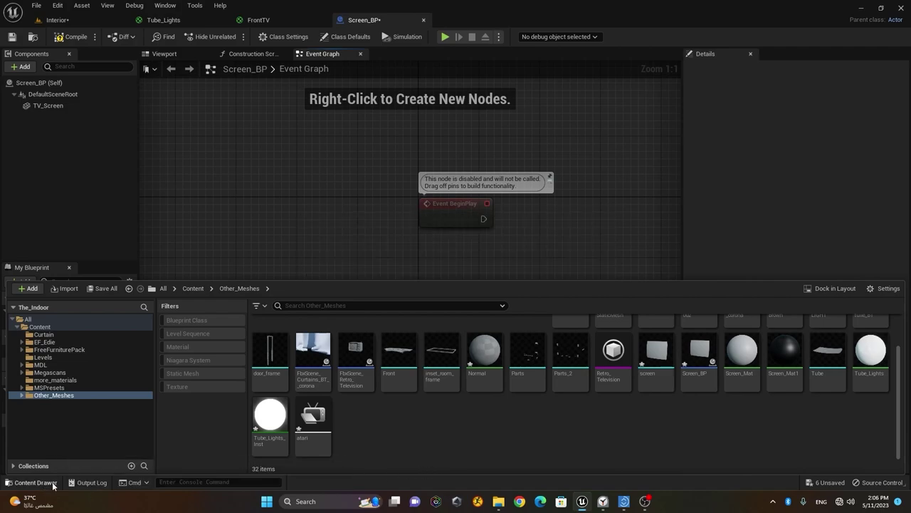
Step: Inspect the file path and advanced settings of the atari media source asset, and close its editor
double_click(314, 418)
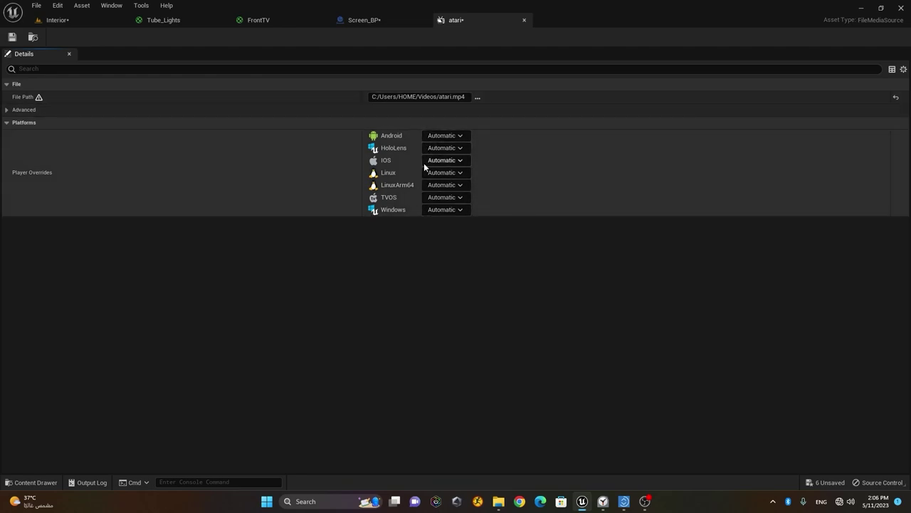
left_click(7, 111)
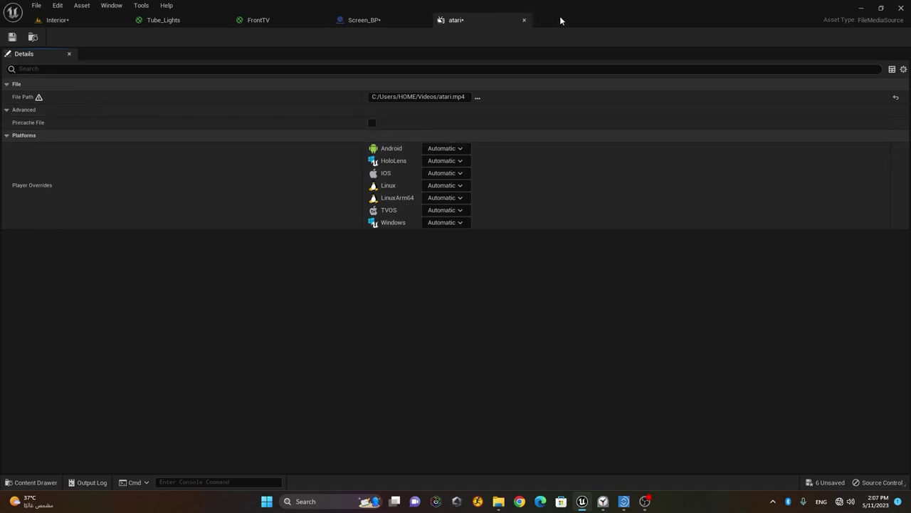
left_click(525, 22)
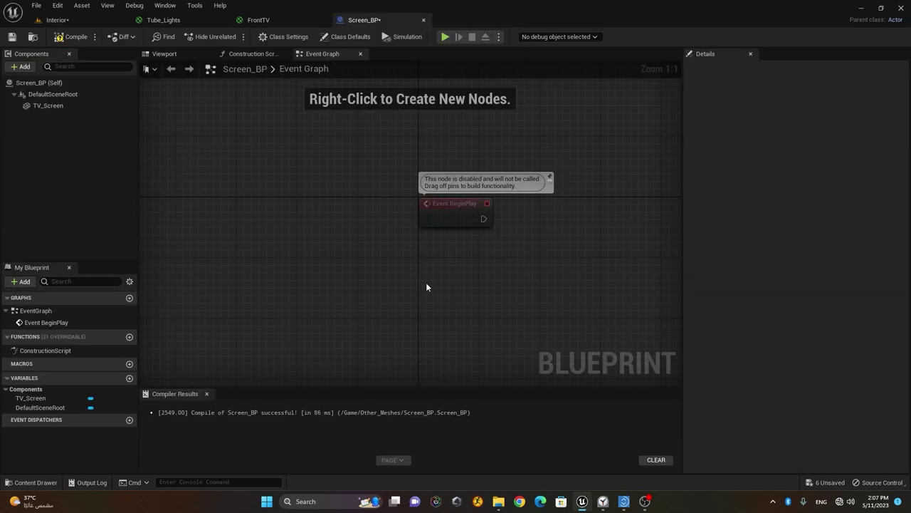
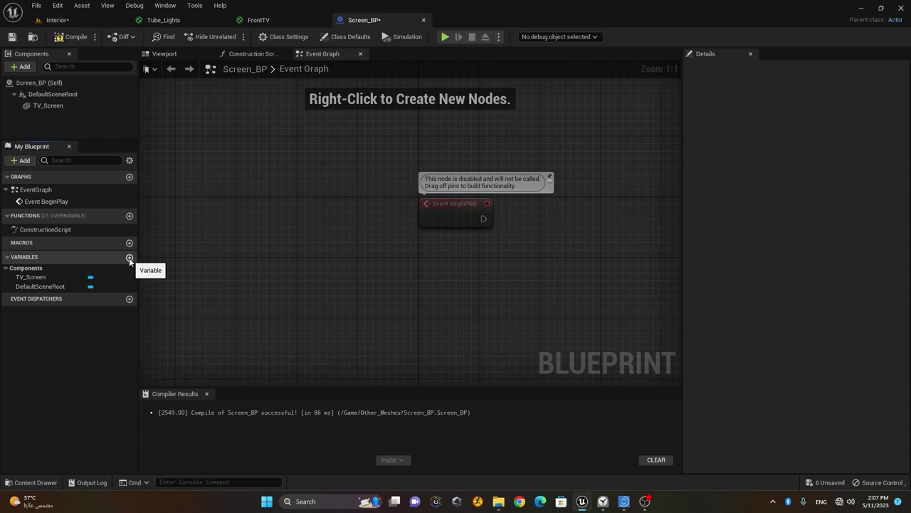
Step: Add a new variable named MediaPlayer to the Screen_BP blueprint
left_click(130, 257)
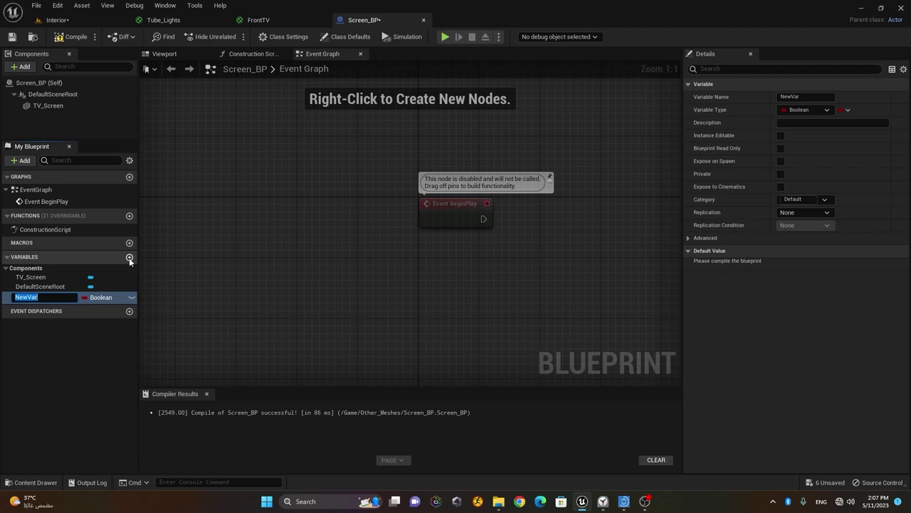
type("MediaPlayer")
key("Return")
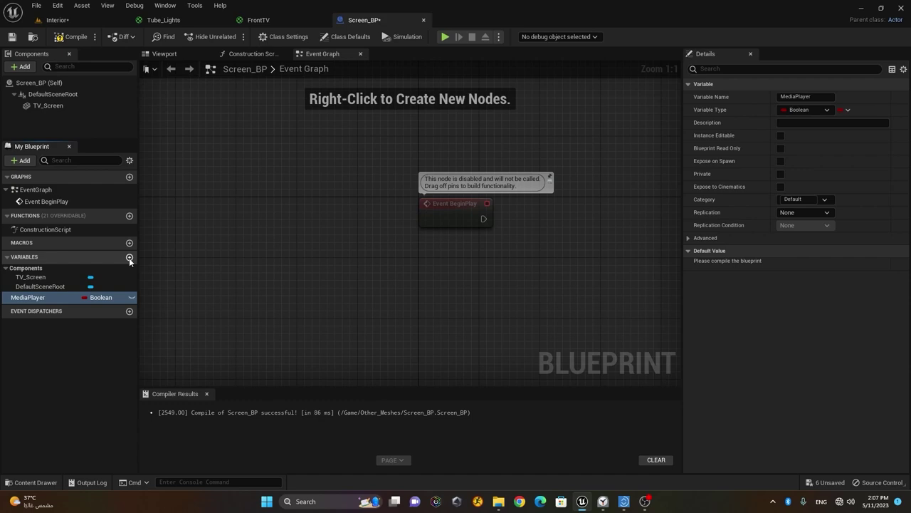
Step: Create a Media Player asset with a linked video output MediaTexture in the Other_Meshes folder, keeping the default name
left_click(32, 482)
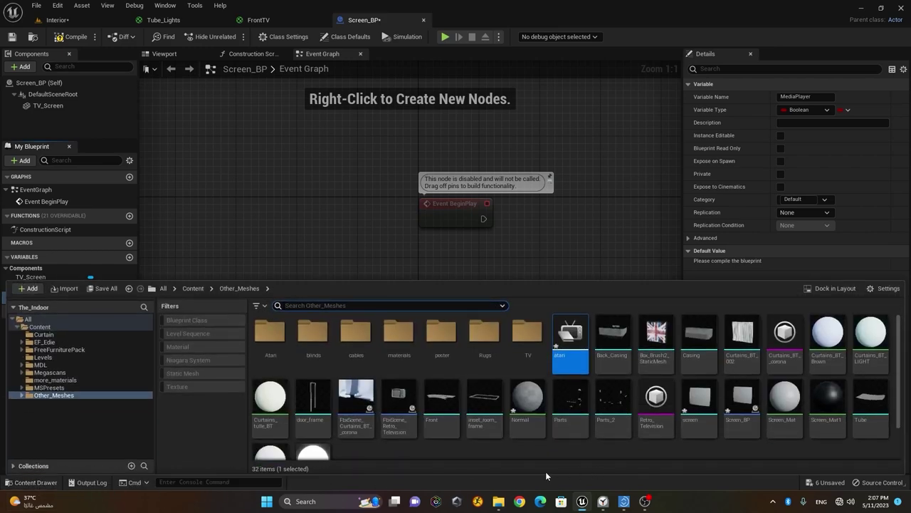
scroll(429, 450, "down", 2)
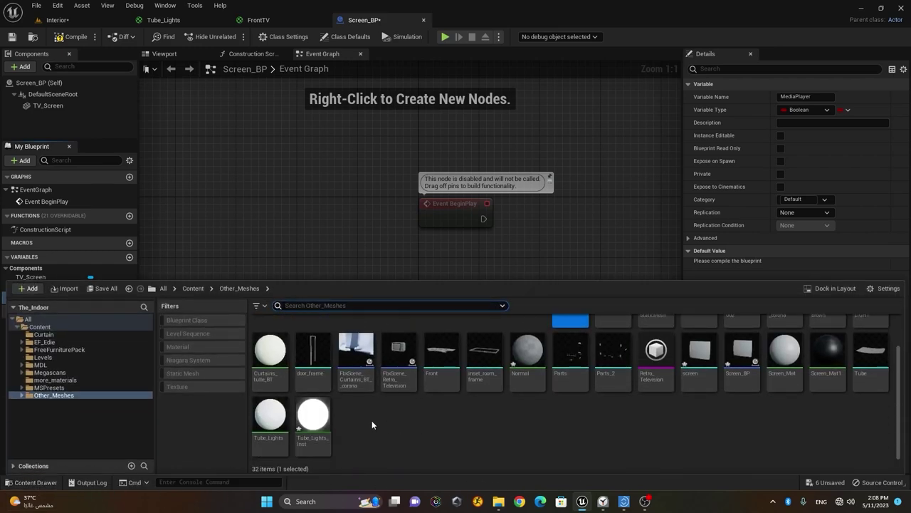
right_click(378, 424)
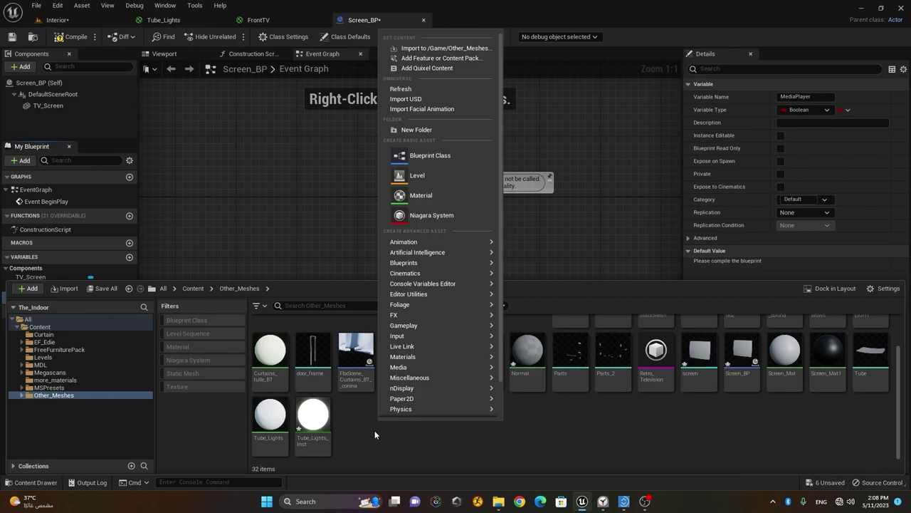
mouse_move(419, 368)
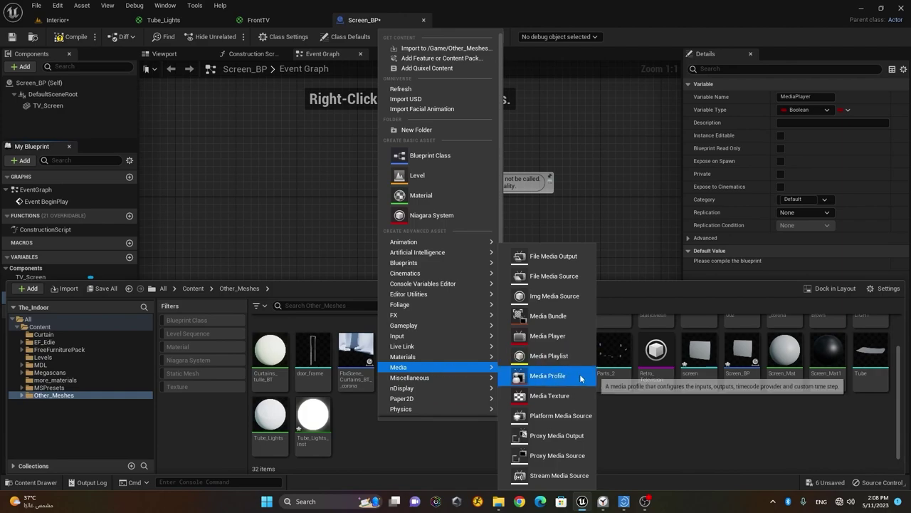
left_click(557, 337)
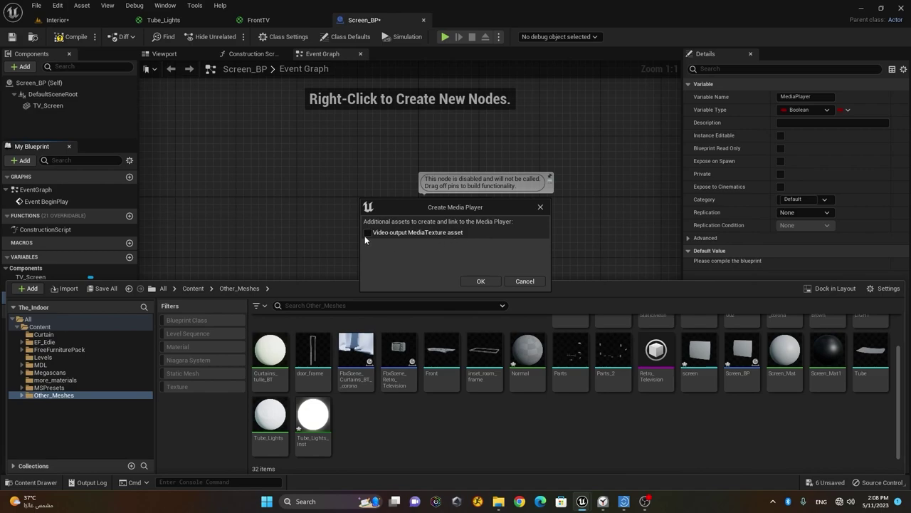
left_click(481, 281)
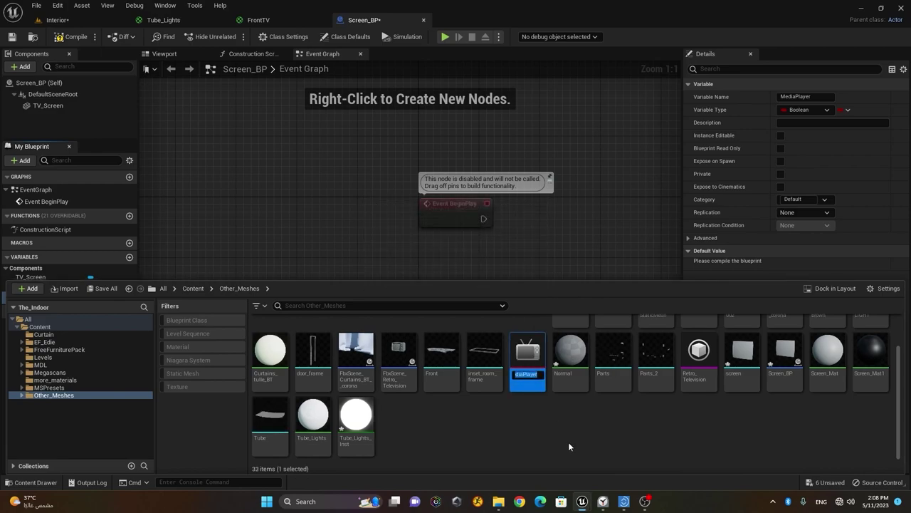
key("Return")
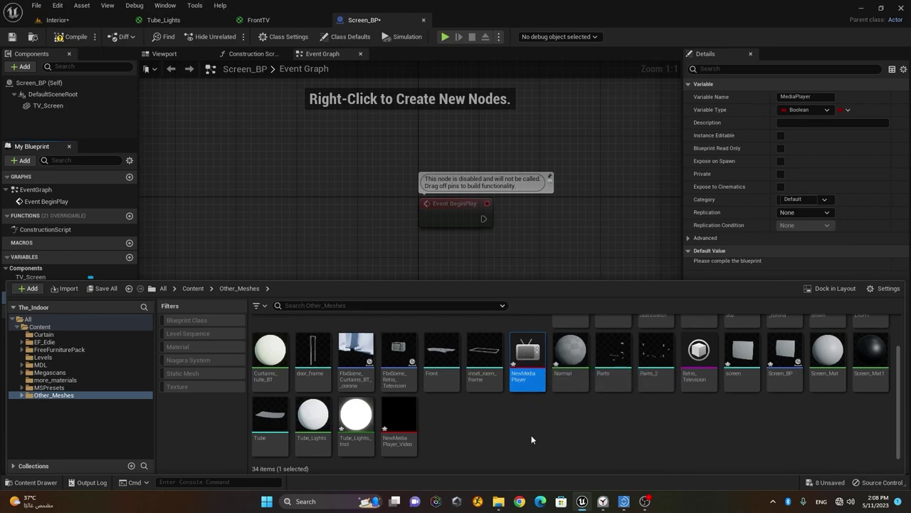
Step: Examine the NewMediaPlayer_Video texture and its linked media player, and close its editor
left_click(406, 419)
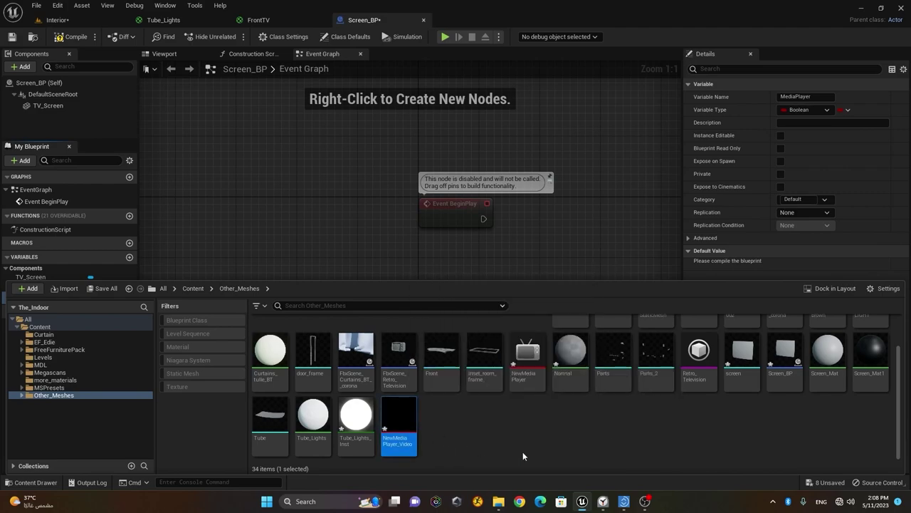
double_click(413, 417)
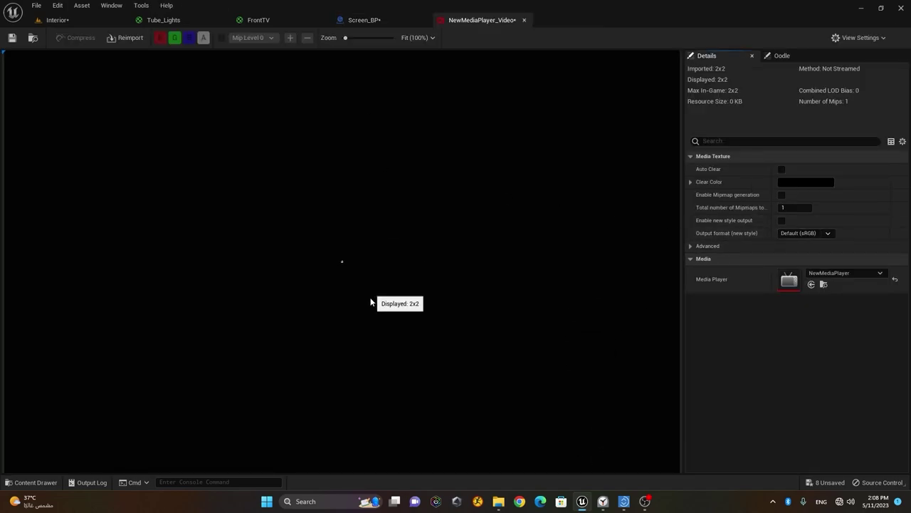
scroll(345, 265, "up", 2)
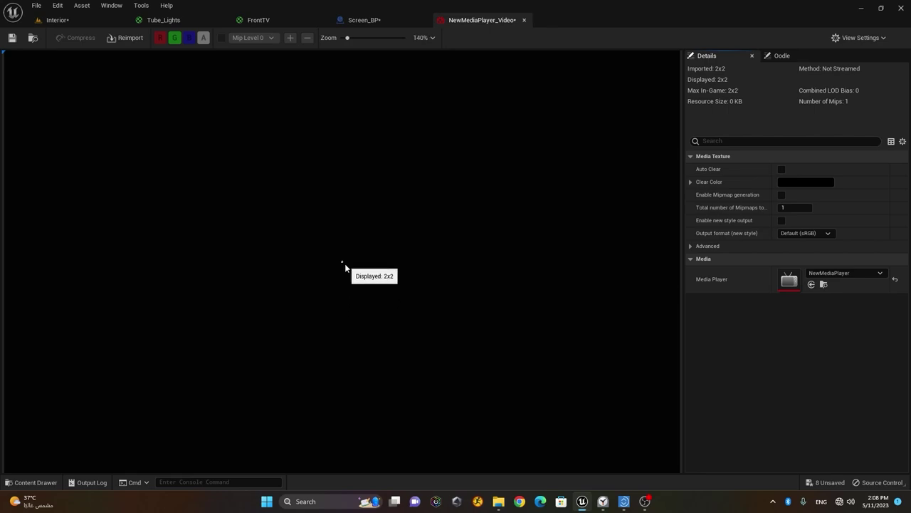
scroll(345, 264, "down", 1)
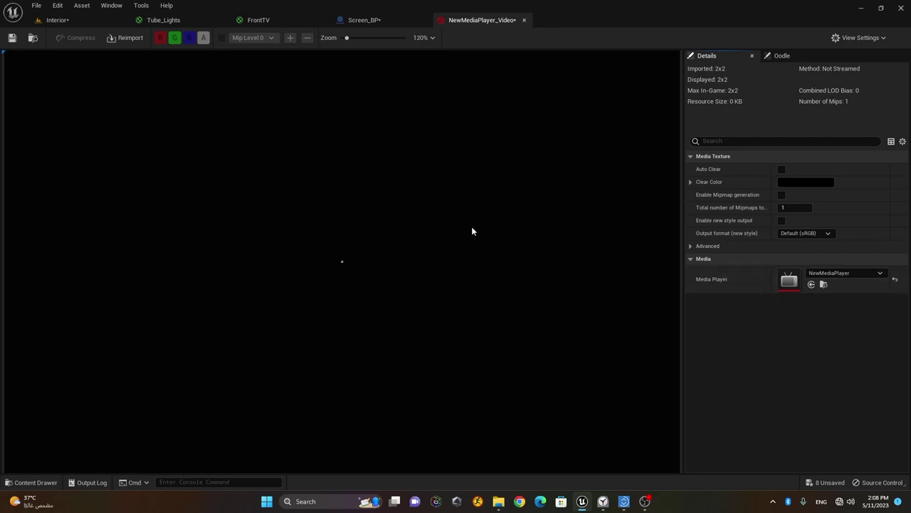
left_click_drag(349, 41, 403, 43)
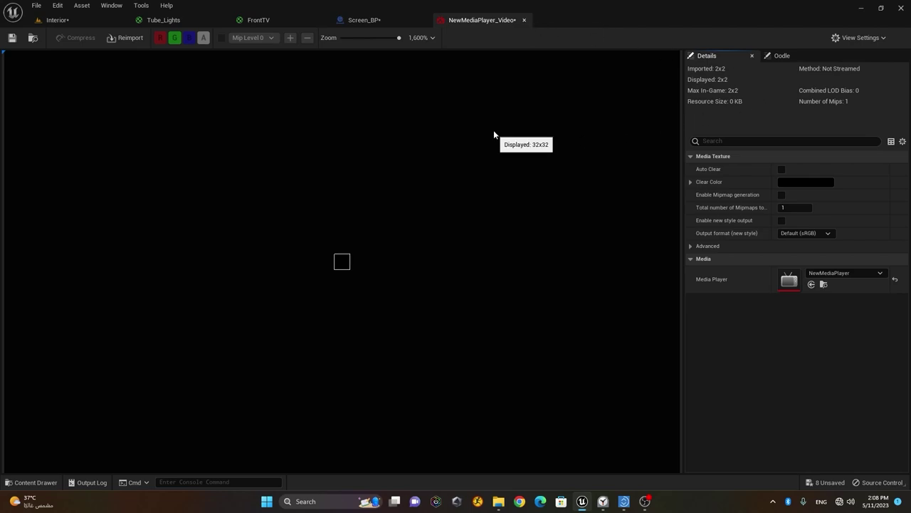
left_click(524, 21)
Step: Play the atari media source in the NewMediaPlayer asset to preview the video, and close its editor
left_click(53, 482)
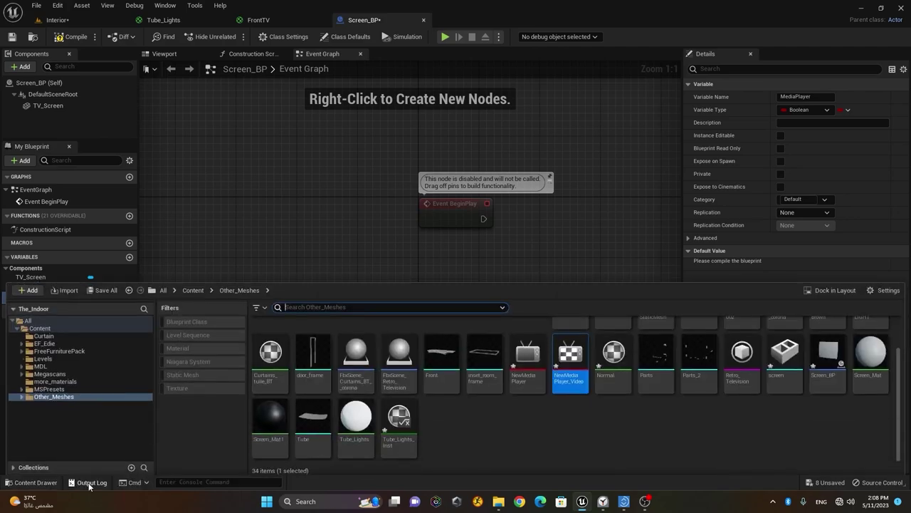
double_click(528, 354)
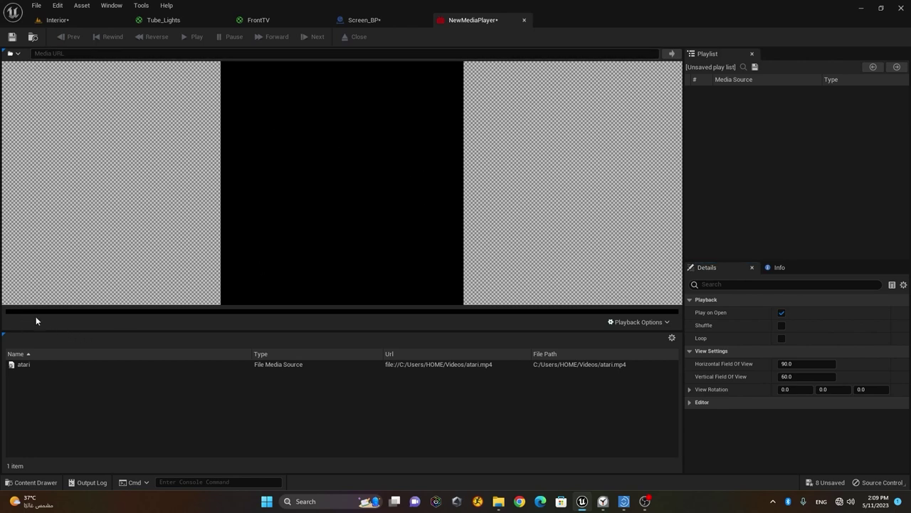
left_click(41, 365)
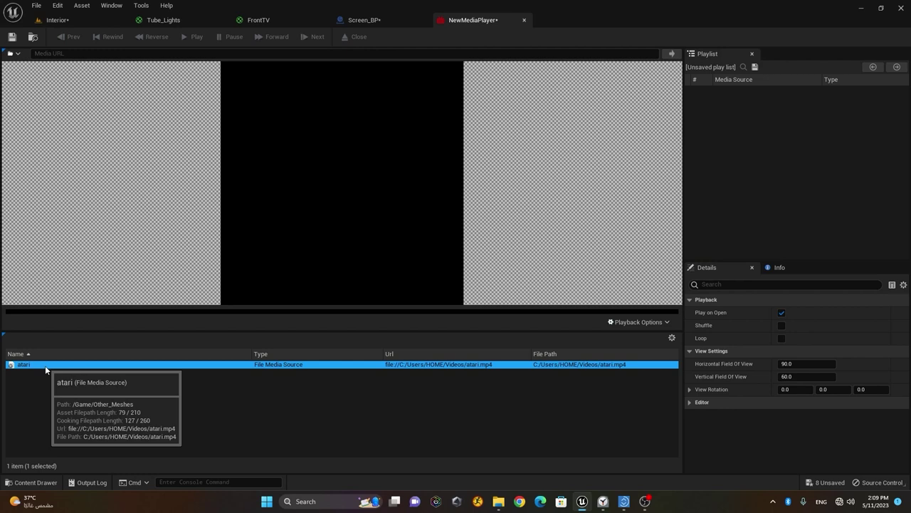
double_click(46, 364)
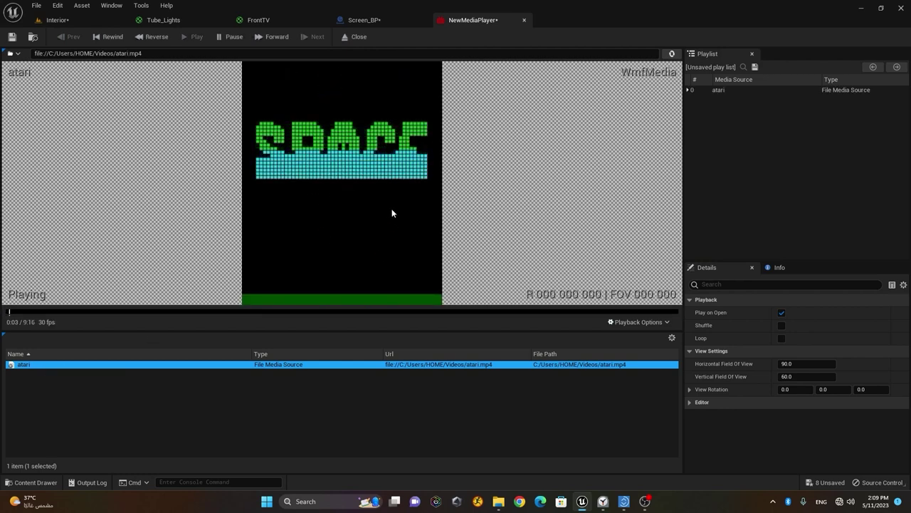
left_click(525, 22)
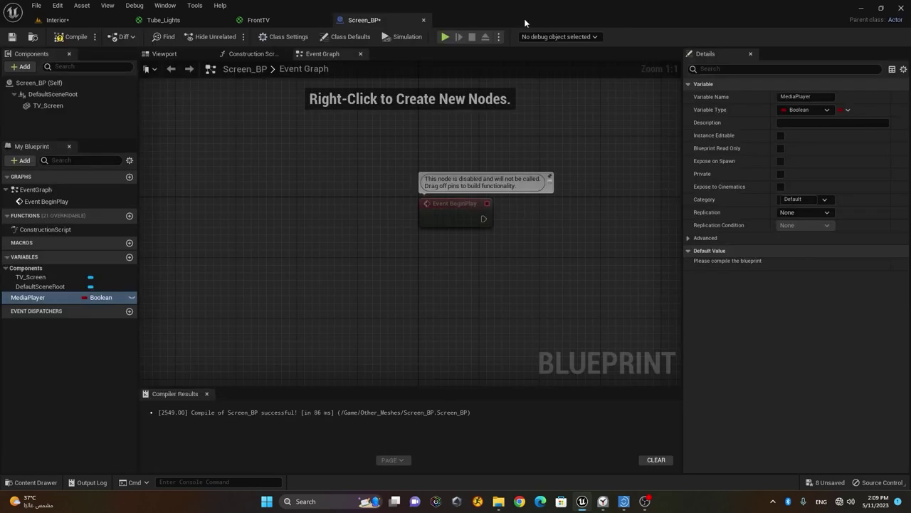
Step: Change the MediaPlayer variable's type to a Media Player object reference and compile Screen_BP
left_click(453, 216)
left_click(32, 297)
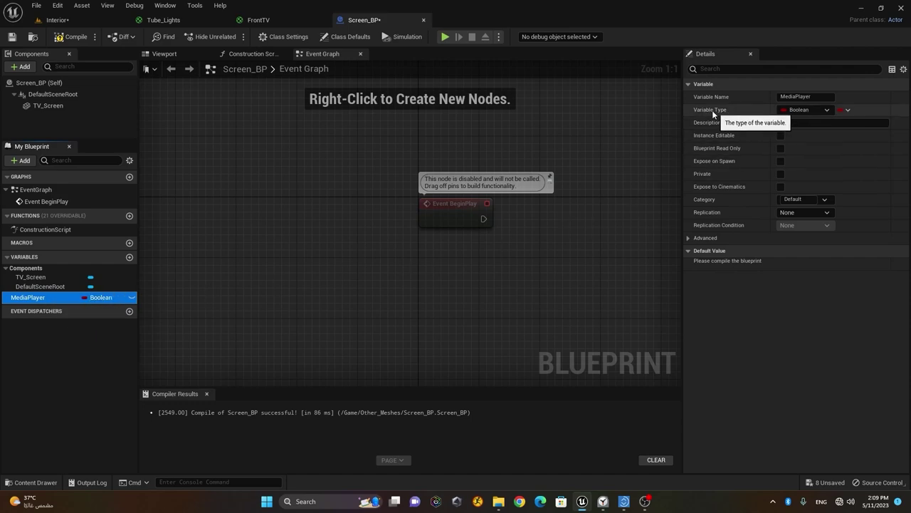
left_click(814, 112)
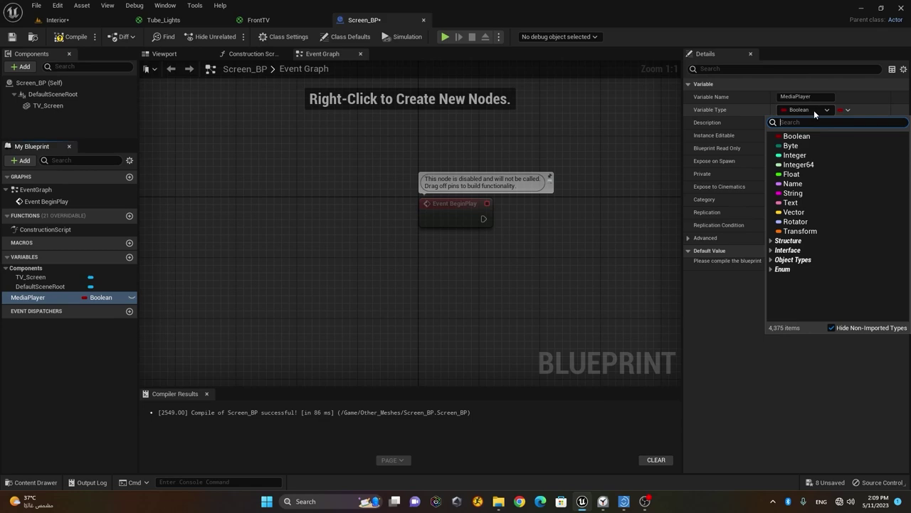
type("media")
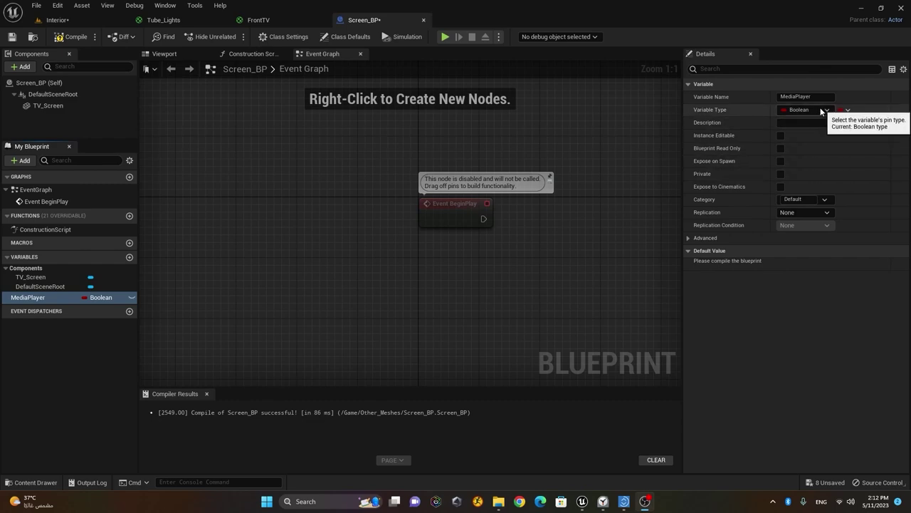
left_click(808, 111)
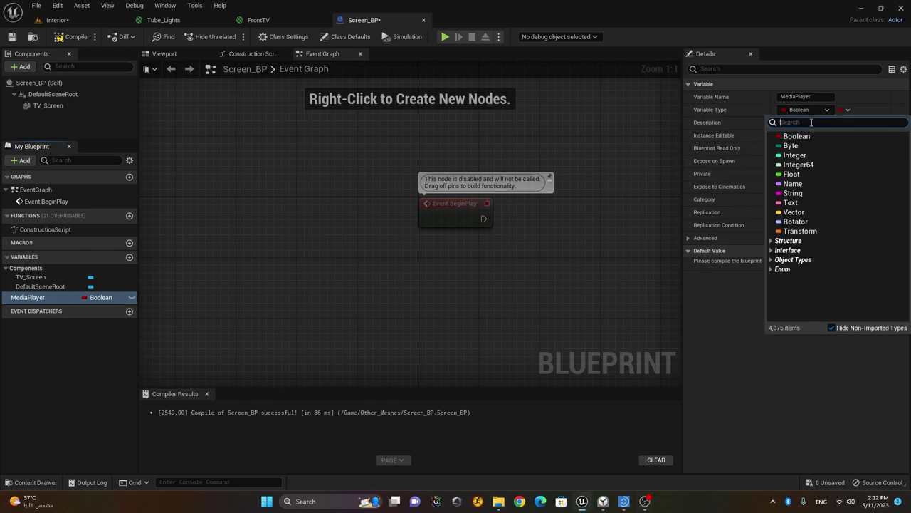
type("ME")
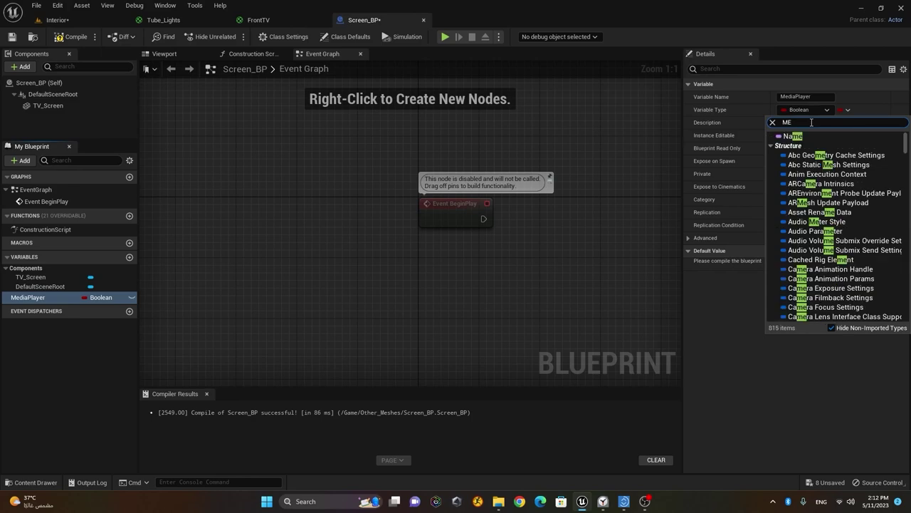
type("dia Pla")
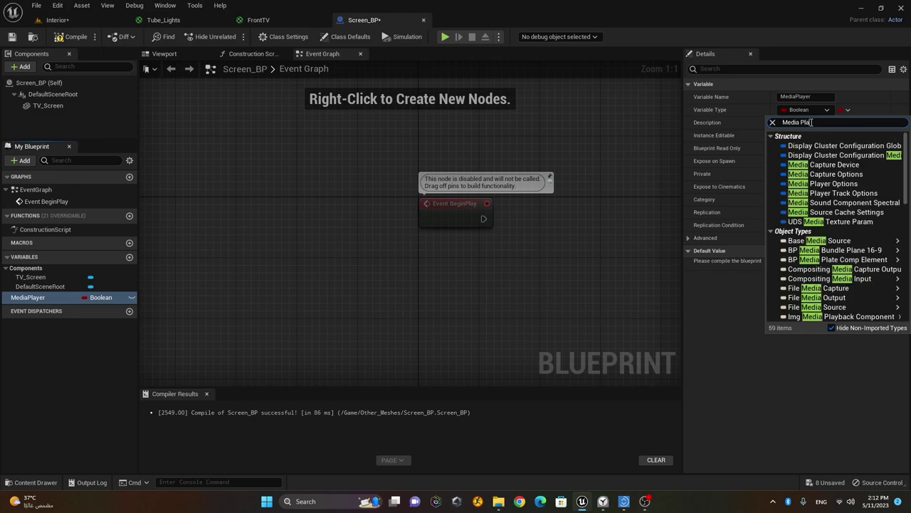
type("yer")
mouse_move(810, 174)
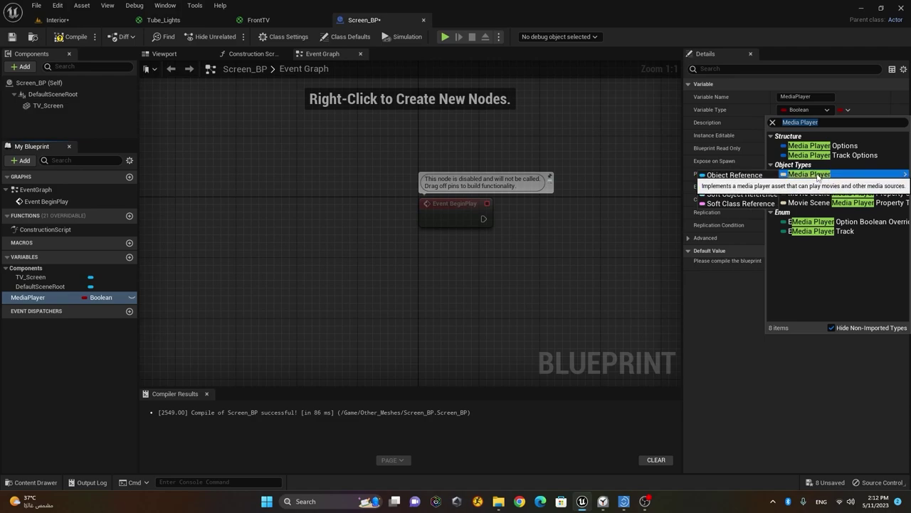
left_click(818, 174)
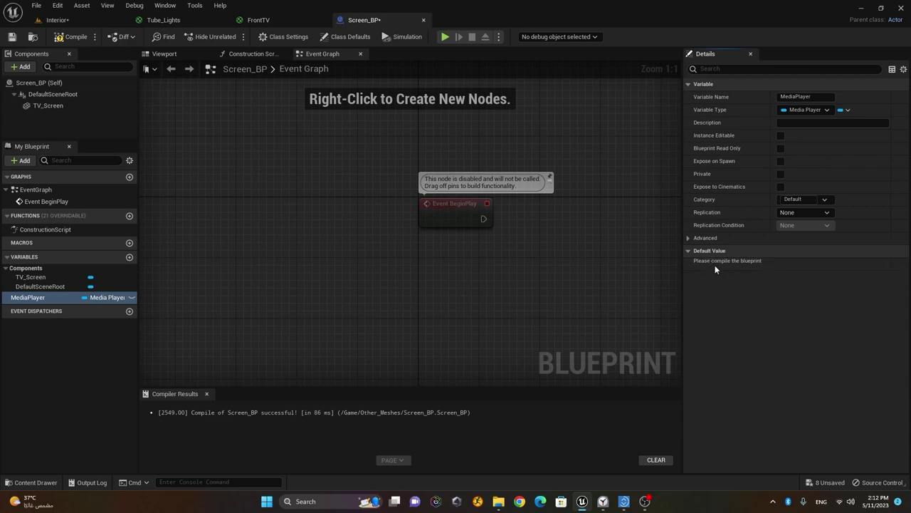
left_click(75, 36)
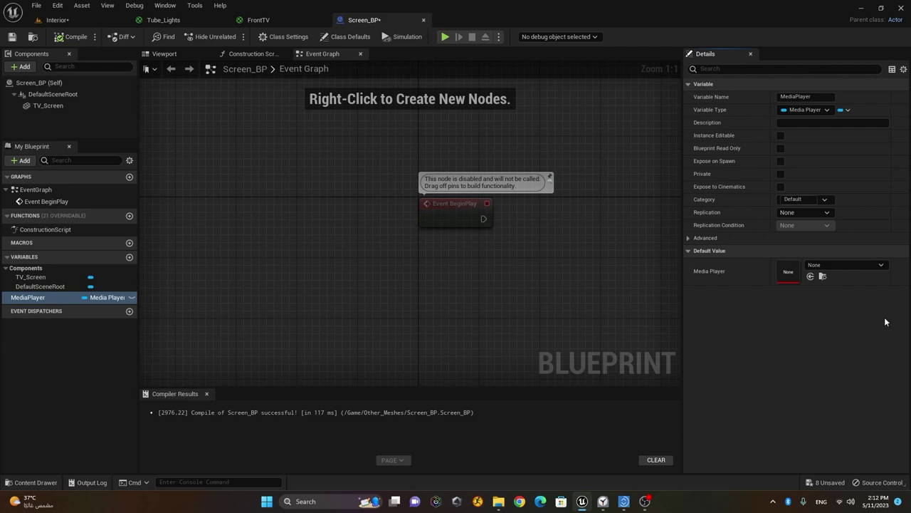
Step: Set the MediaPlayer variable's default value to the NewMediaPlayer asset and compile Screen_BP
left_click(863, 266)
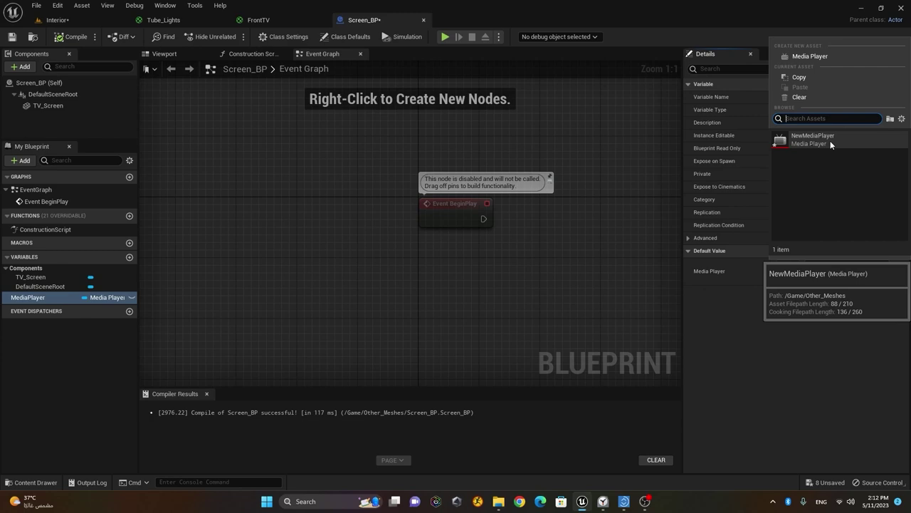
left_click(28, 482)
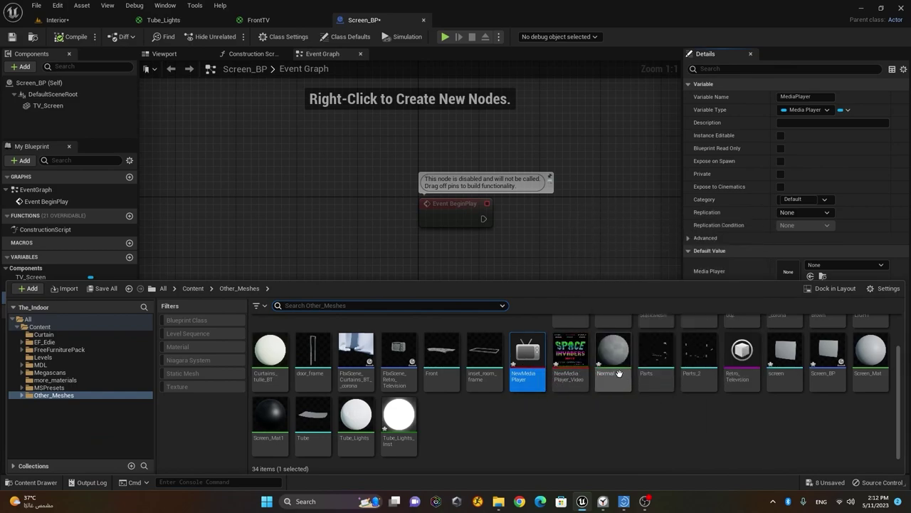
mouse_move(588, 372)
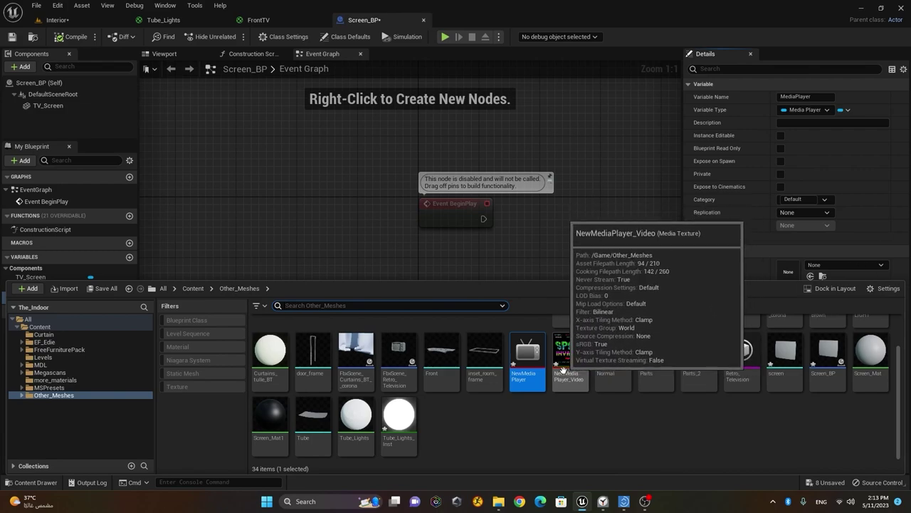
left_click(34, 482)
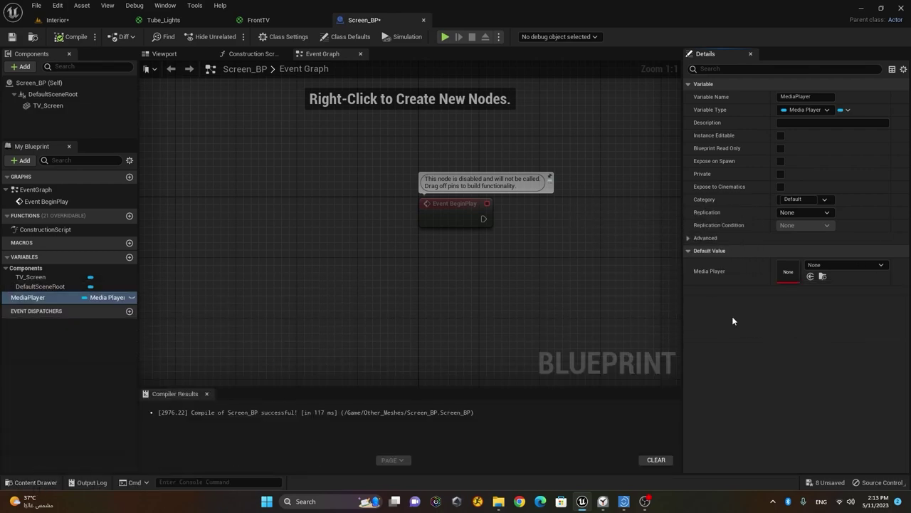
left_click(854, 265)
left_click(819, 139)
left_click(71, 36)
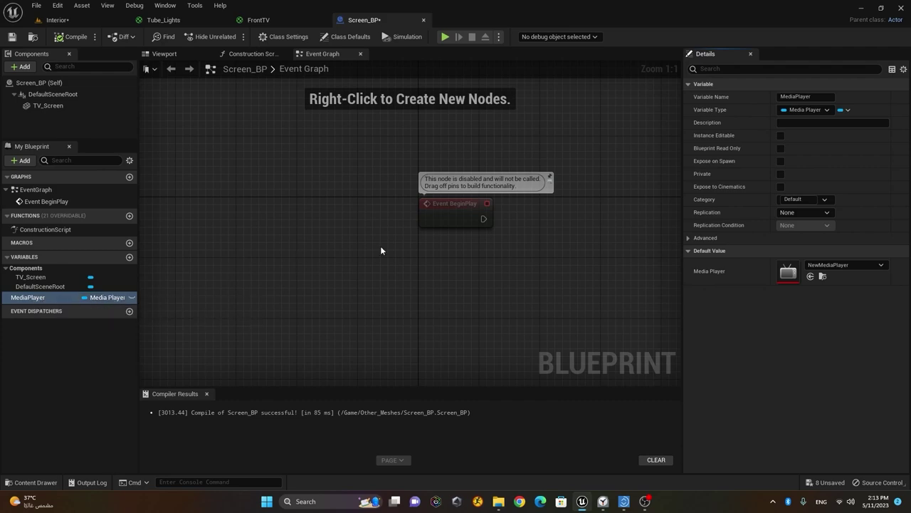
Step: Add a getter node for the MediaPlayer variable to the event graph and place it below Event BeginPlay
right_click_drag(482, 255, 275, 250)
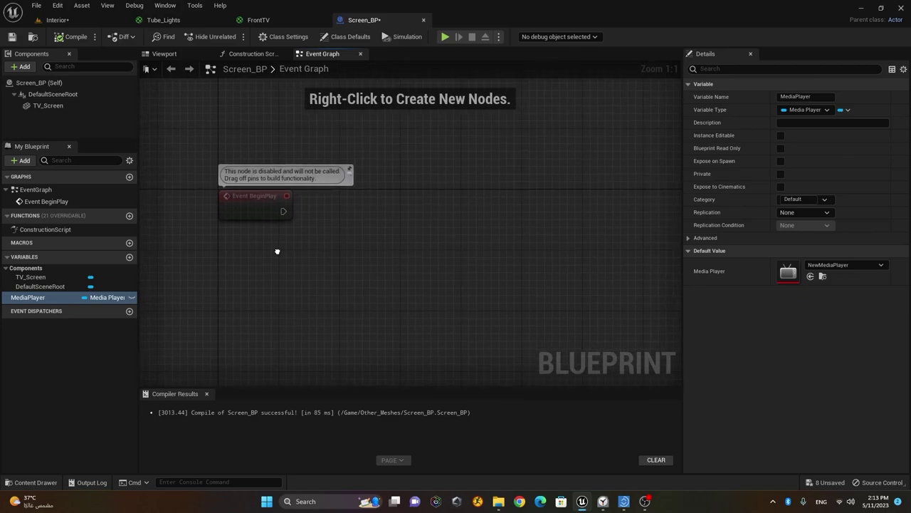
left_click_drag(80, 299, 231, 259)
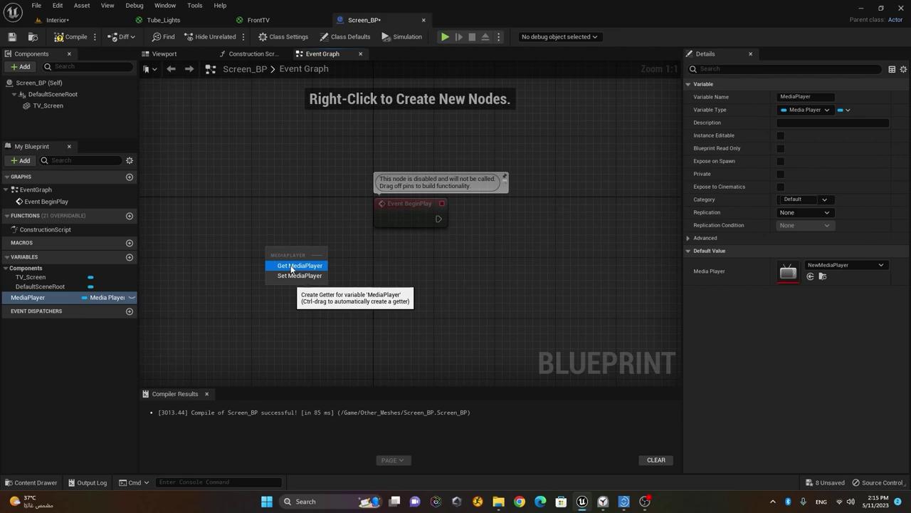
left_click(292, 266)
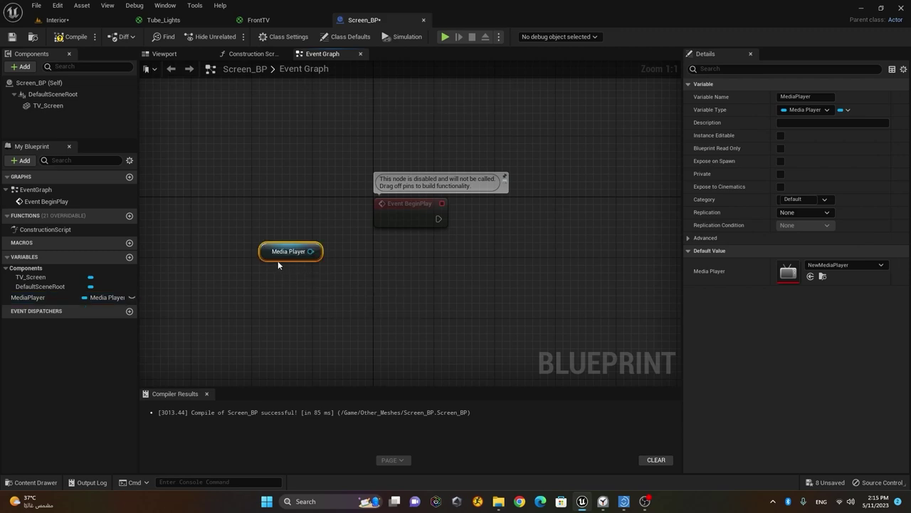
left_click_drag(312, 287, 405, 283)
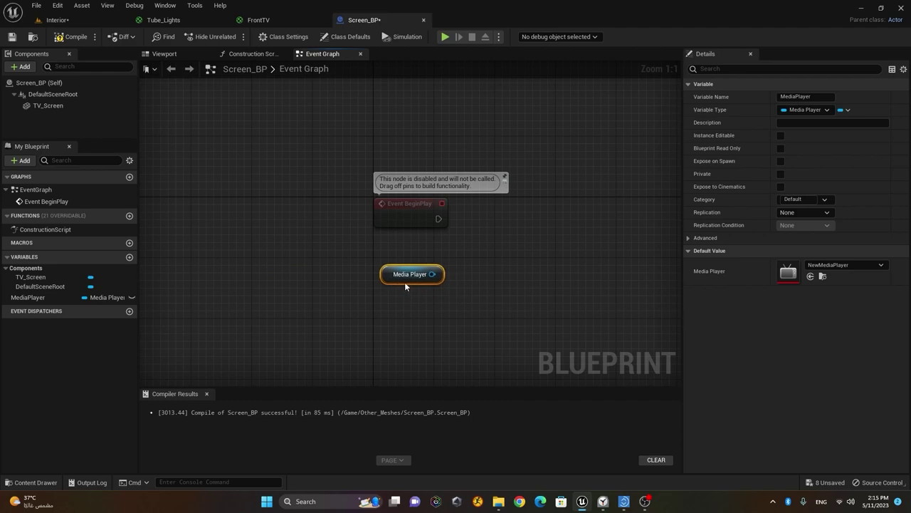
right_click_drag(397, 285, 238, 288)
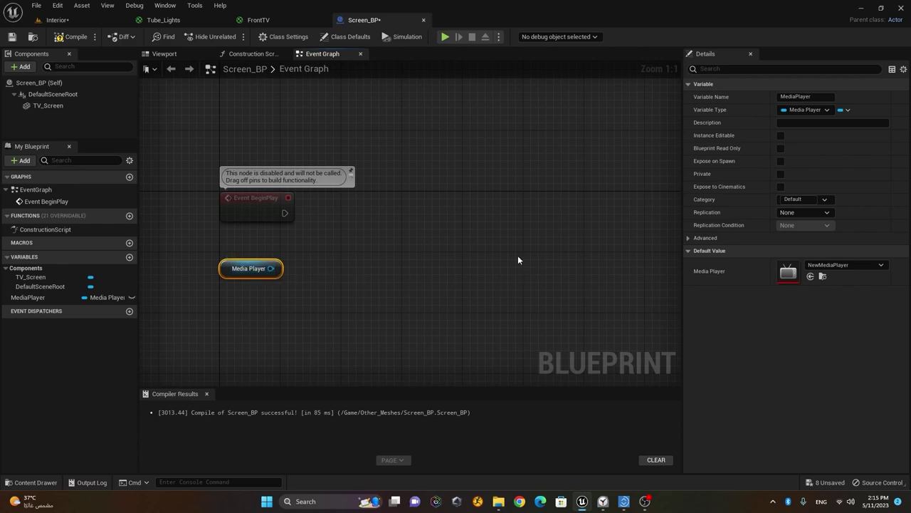
Step: Find the Media Player Open Source function with context sensitivity off, and place its node beside Event BeginPlay
right_click(425, 224)
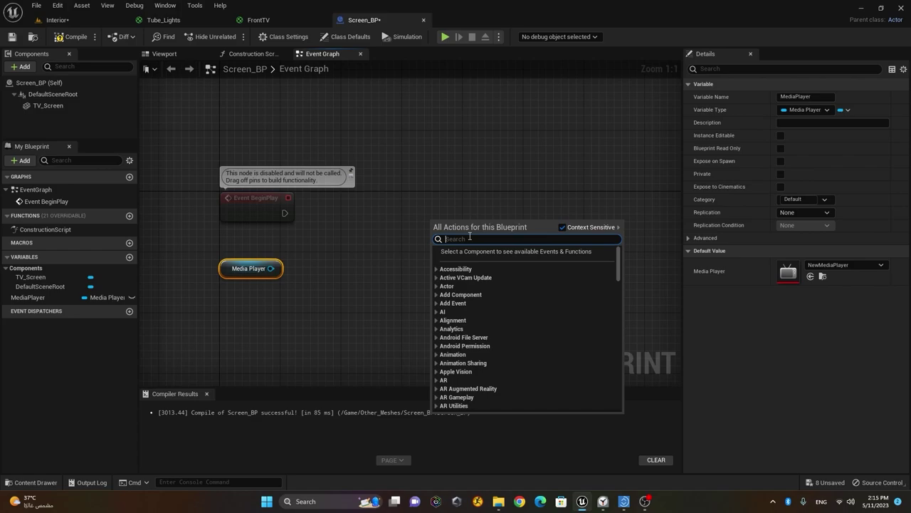
type("open")
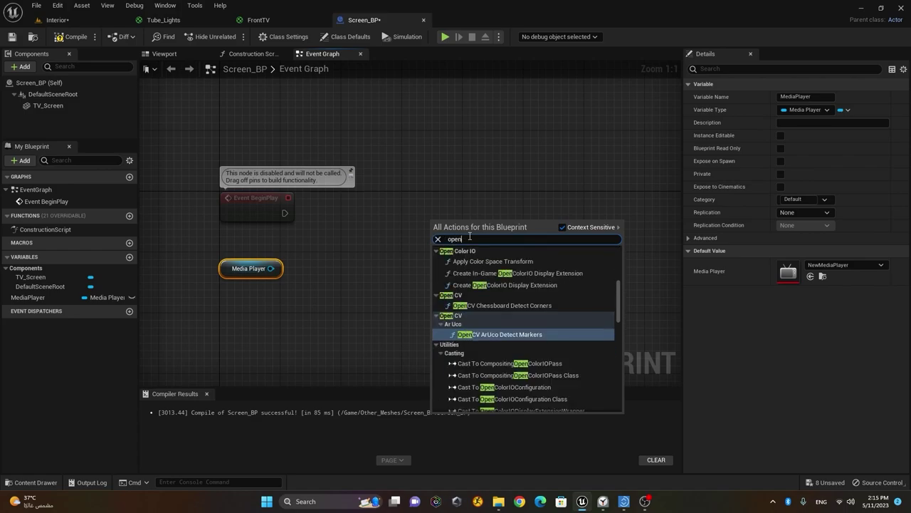
type(" sourc")
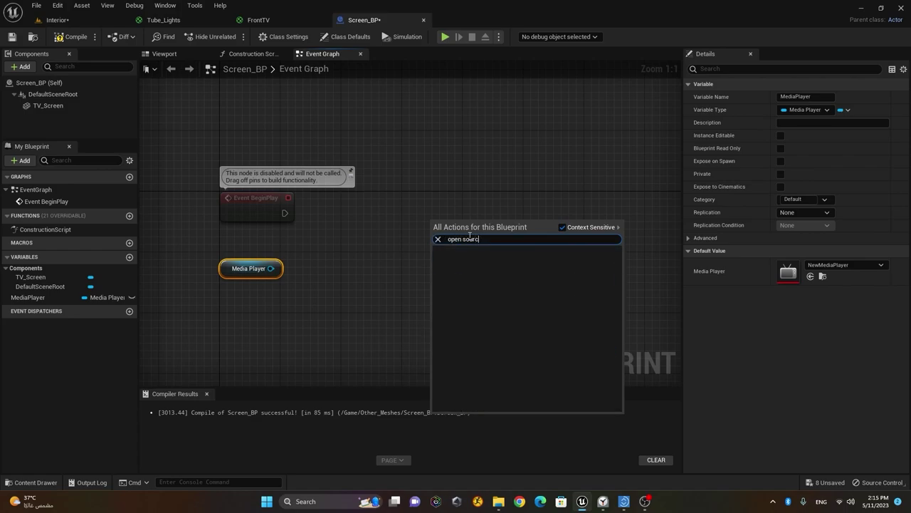
key("BackSpace")
key("BackSpace")
key("BackSpace")
key("BackSpace")
key("BackSpace")
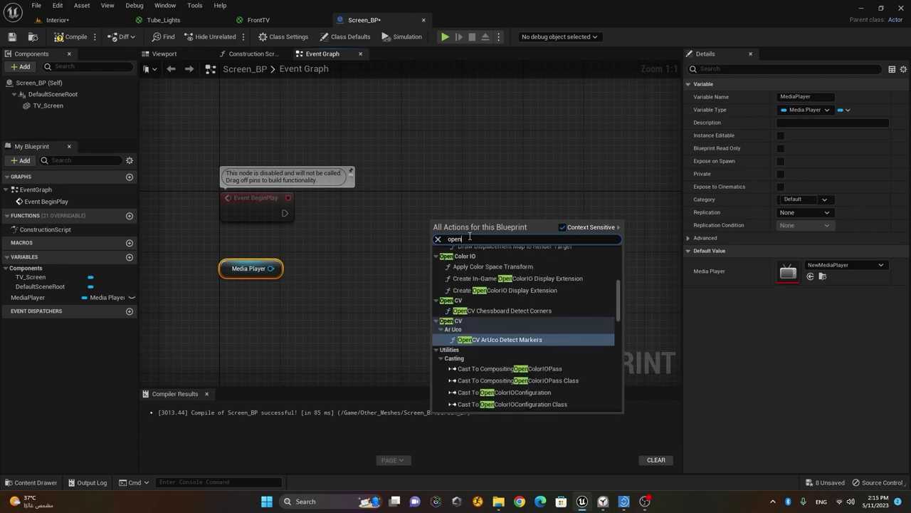
type("s")
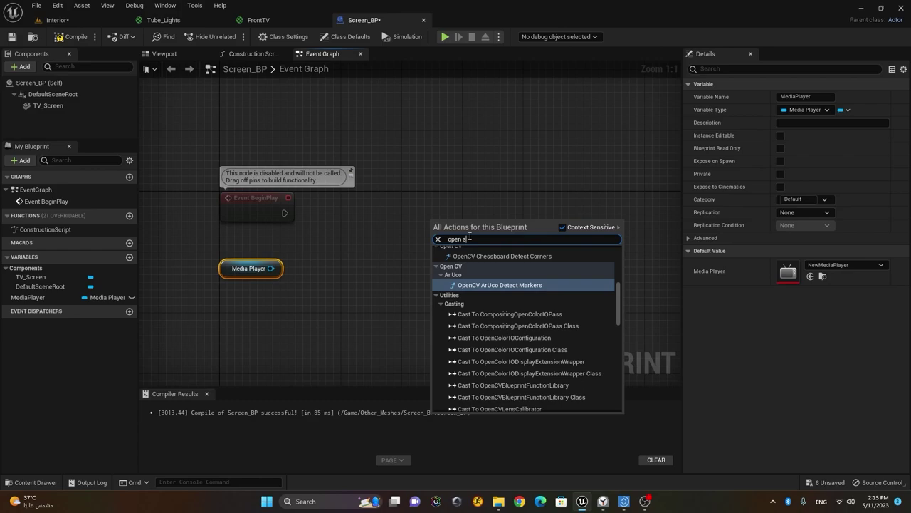
type("ou")
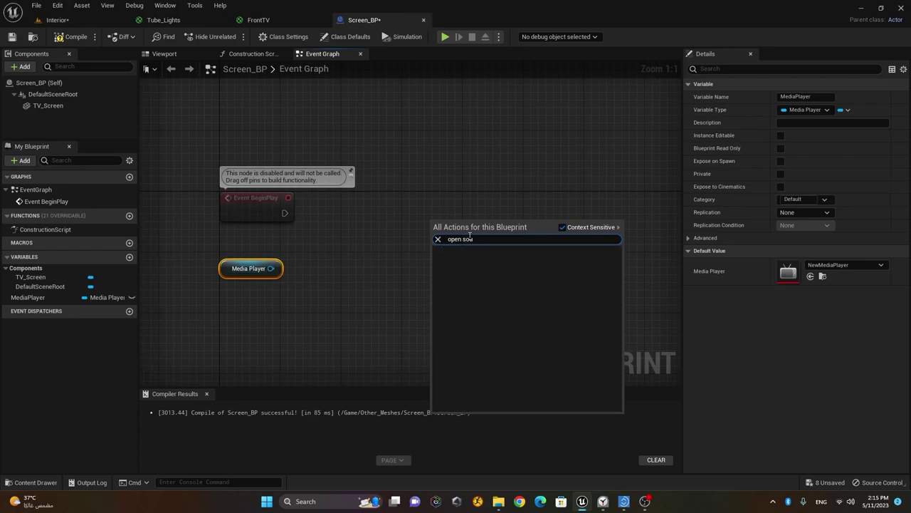
left_click(565, 229)
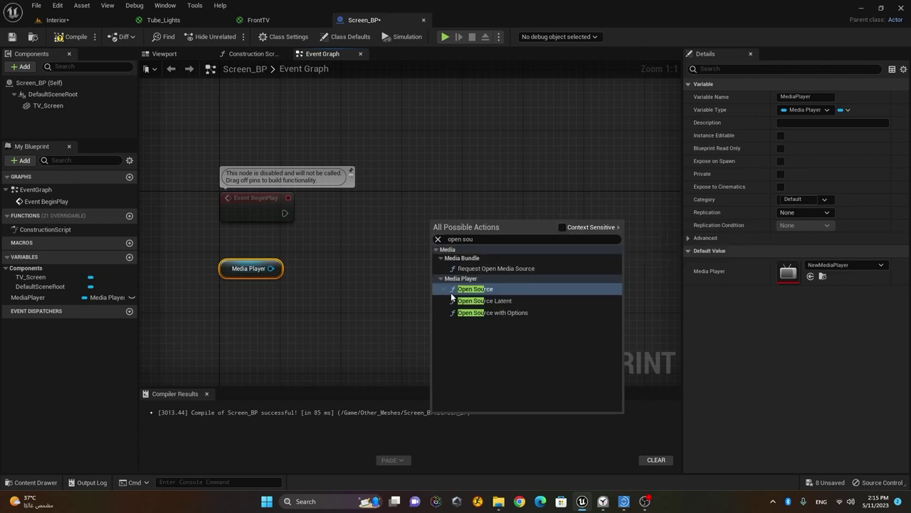
left_click(497, 289)
left_click_drag(505, 228, 489, 209)
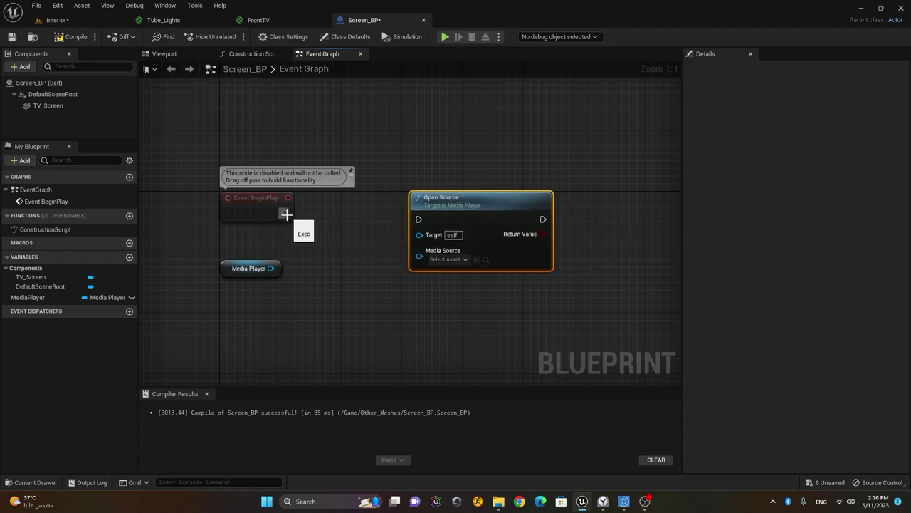
Step: Connect Event BeginPlay's execution and the Media Player getter to the Open Source node's execution and Target inputs, then save and compile
left_click_drag(287, 215, 419, 219)
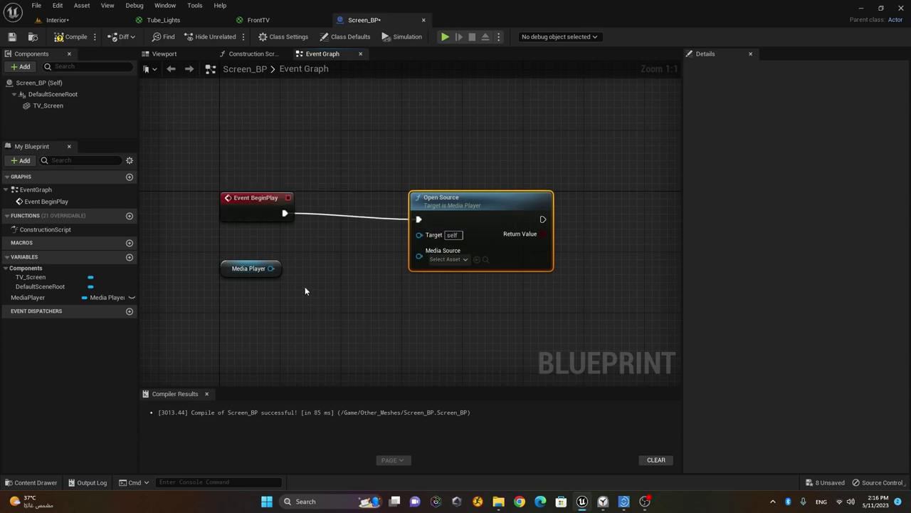
left_click_drag(272, 267, 419, 235)
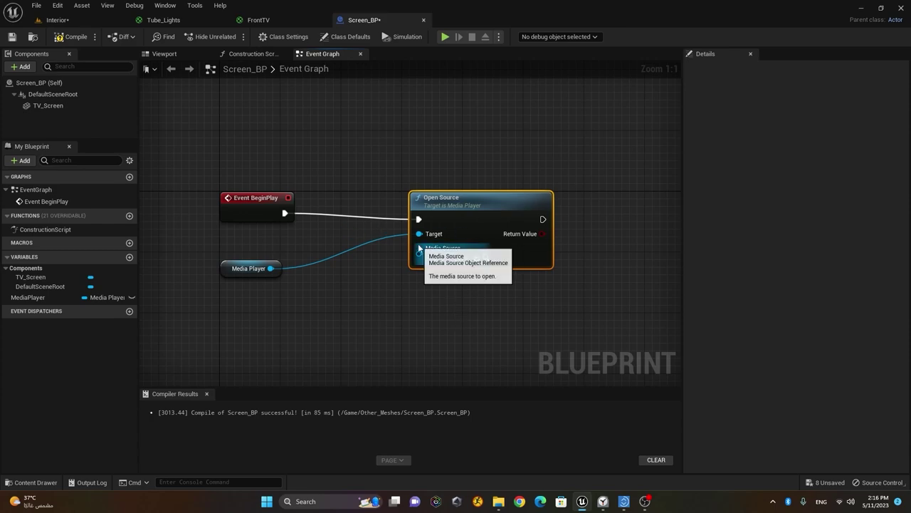
left_click(12, 36)
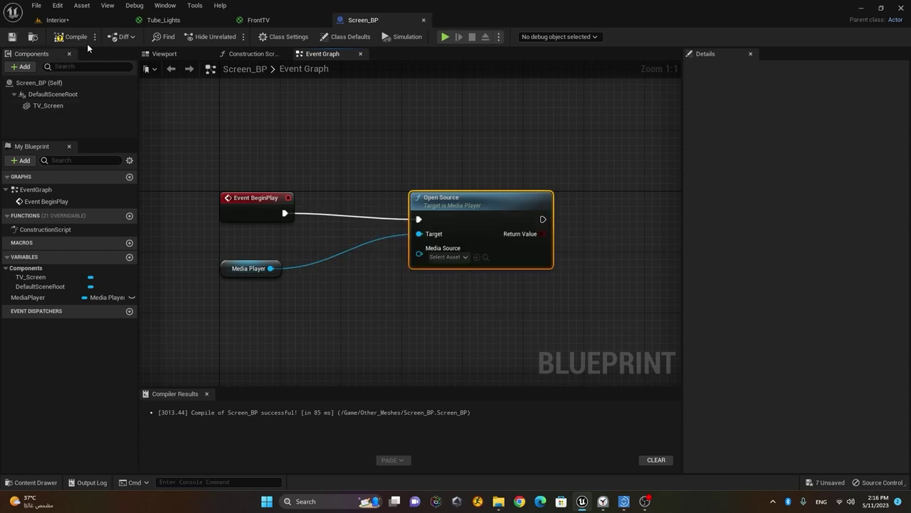
left_click(75, 36)
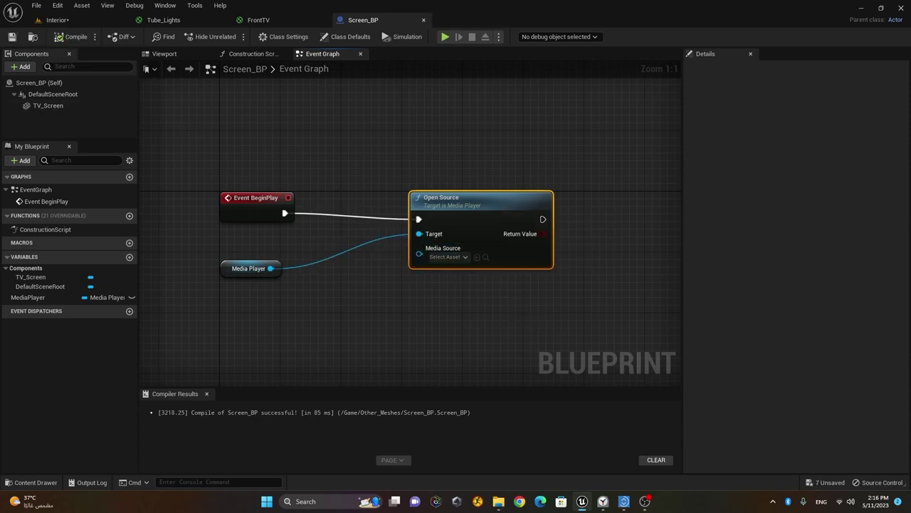
Step: Set the Open Source node's Media Source to atari, then save and compile Screen_BP
left_click(445, 257)
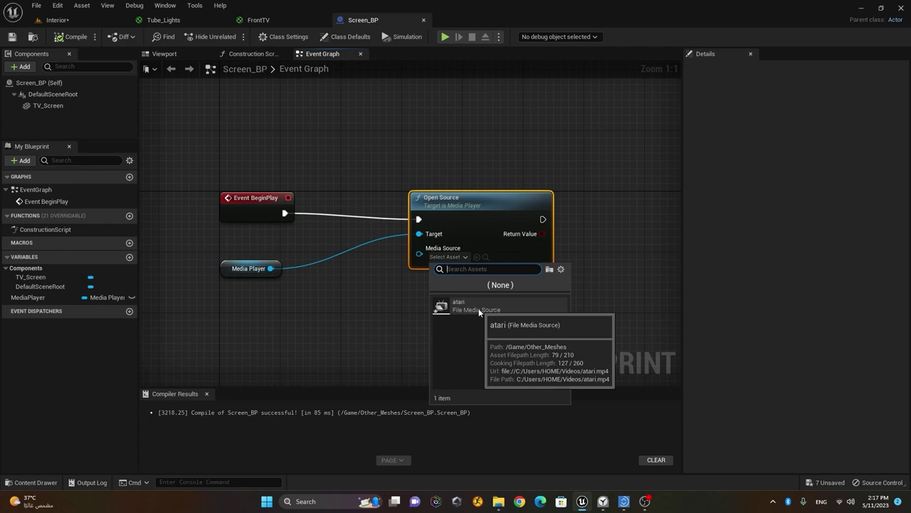
left_click(482, 310)
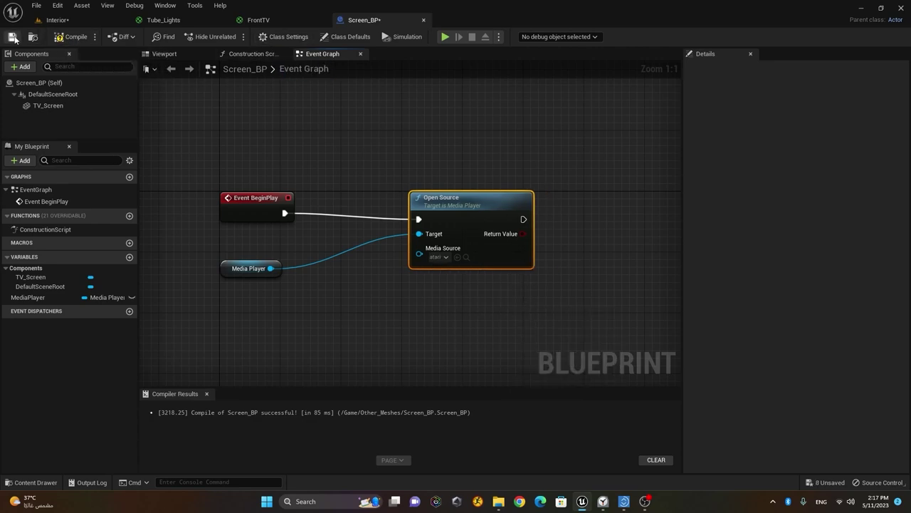
left_click(13, 38)
left_click(71, 37)
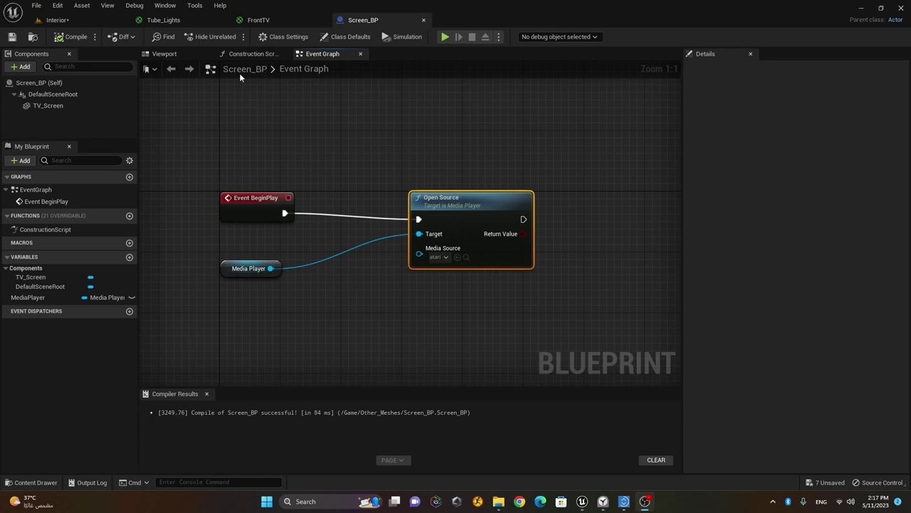
Step: Return to the Interior level and select the screen mesh asset in the Other_Meshes folder
left_click(78, 20)
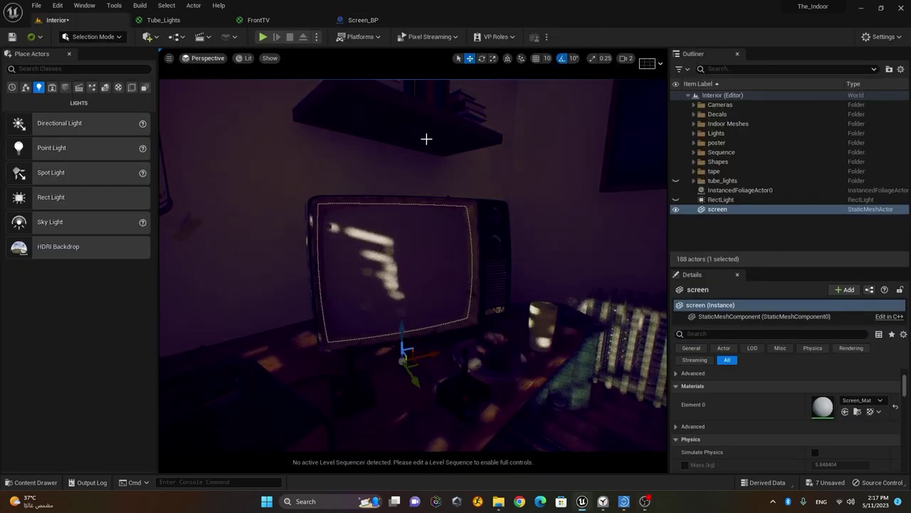
left_click(35, 483)
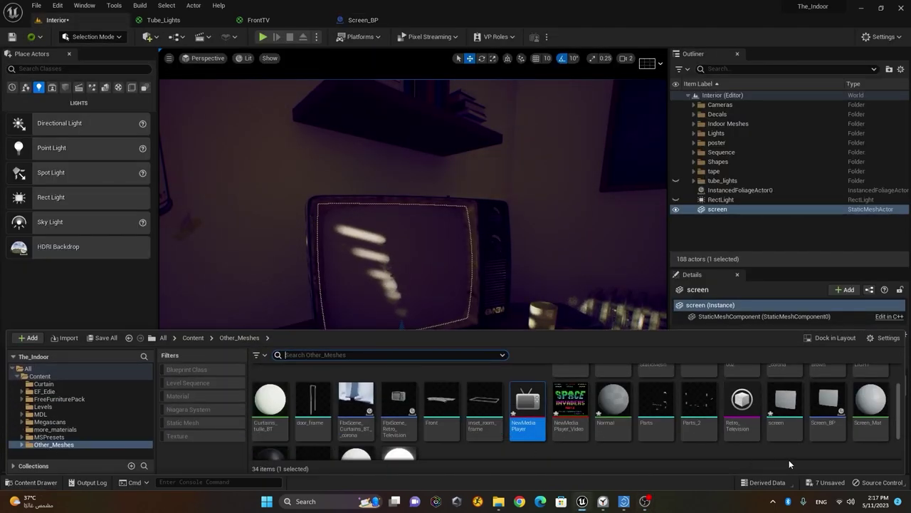
left_click(793, 406)
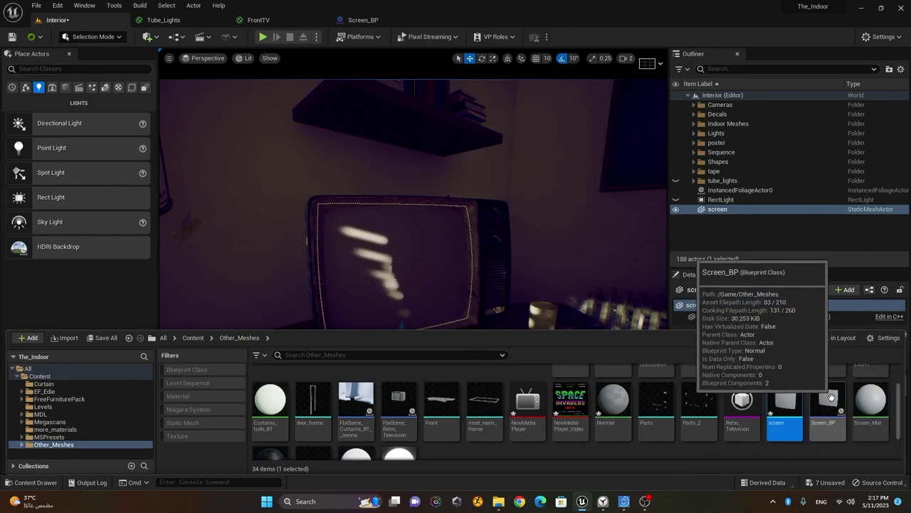
Step: Try moving the level's screen mesh forward out of the television, and undo the move
left_click(433, 266)
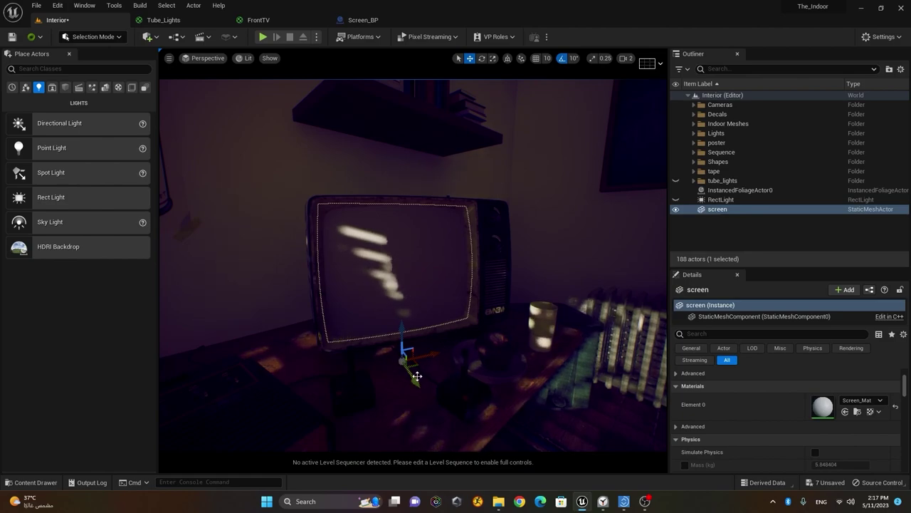
key("f")
scroll(481, 437, "down", 3)
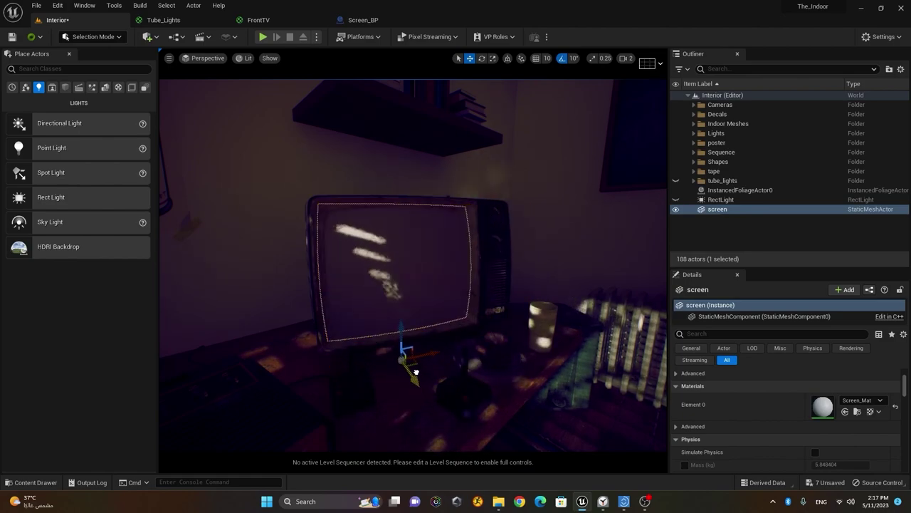
left_click(30, 482)
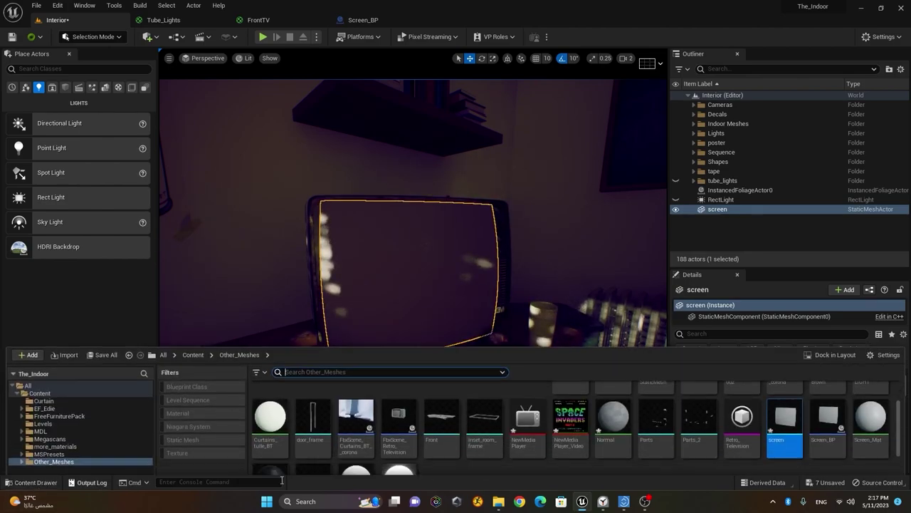
mouse_move(828, 403)
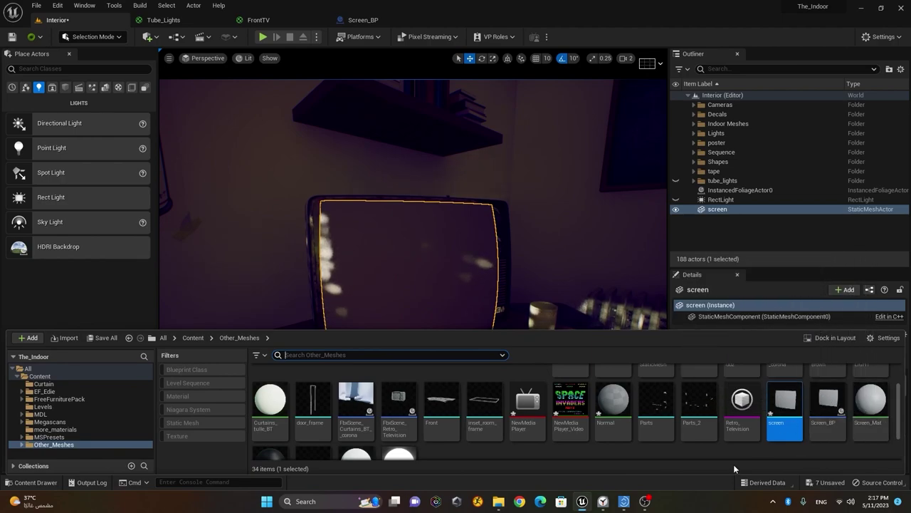
left_click(31, 482)
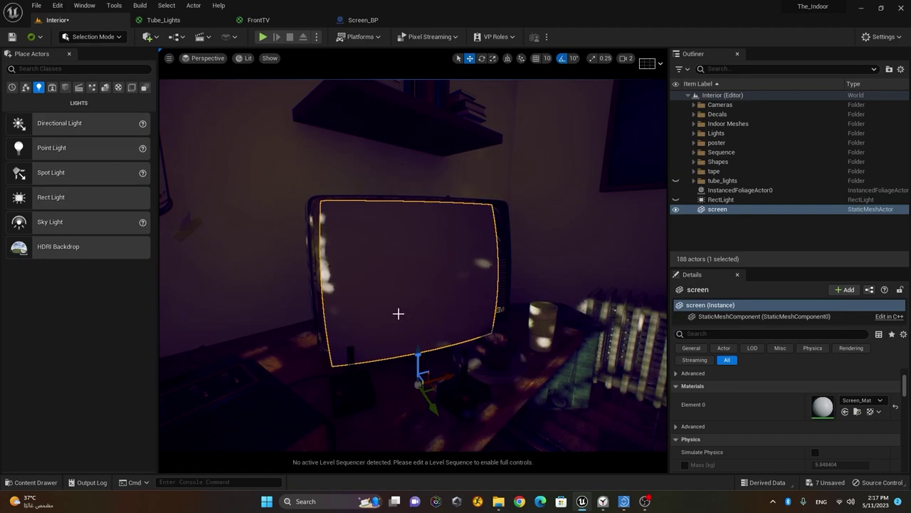
key("ctrl+z")
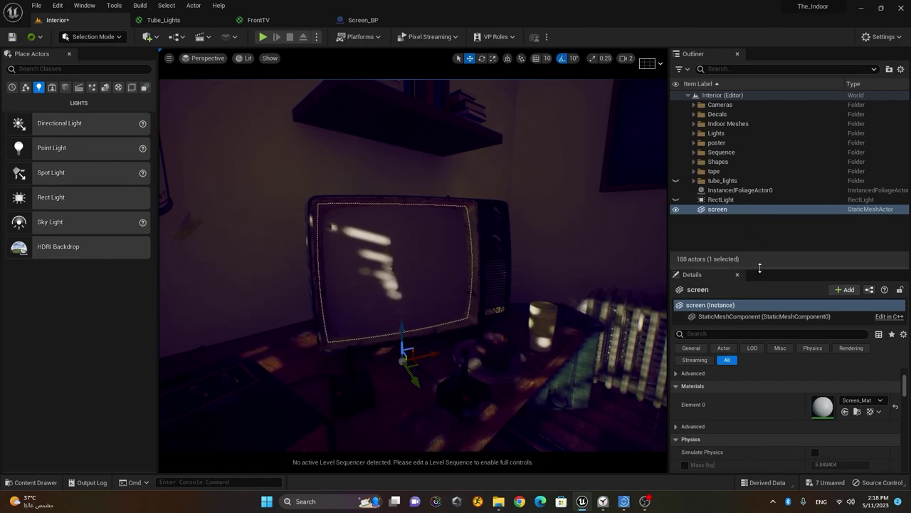
Step: Place the Screen_BP blueprint from the Other_Meshes folder into the level near the television
left_click(32, 482)
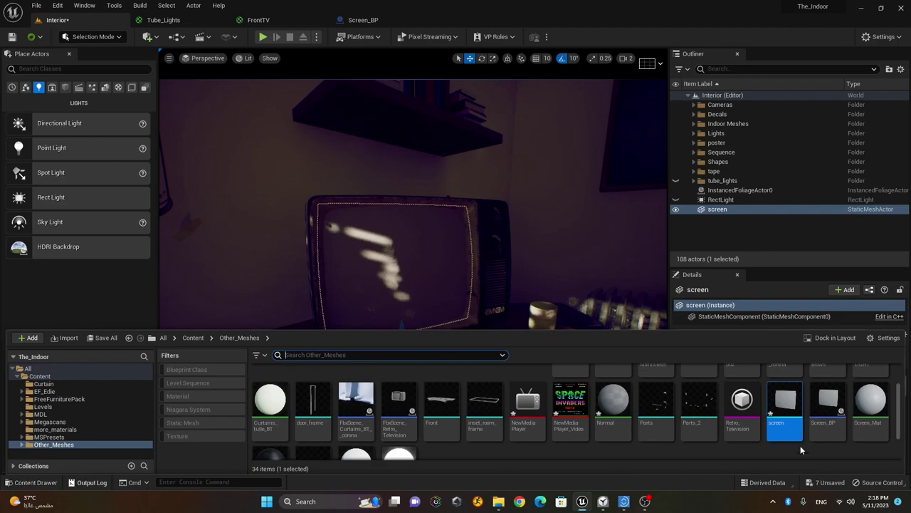
left_click(826, 409)
left_click_drag(826, 409, 483, 400)
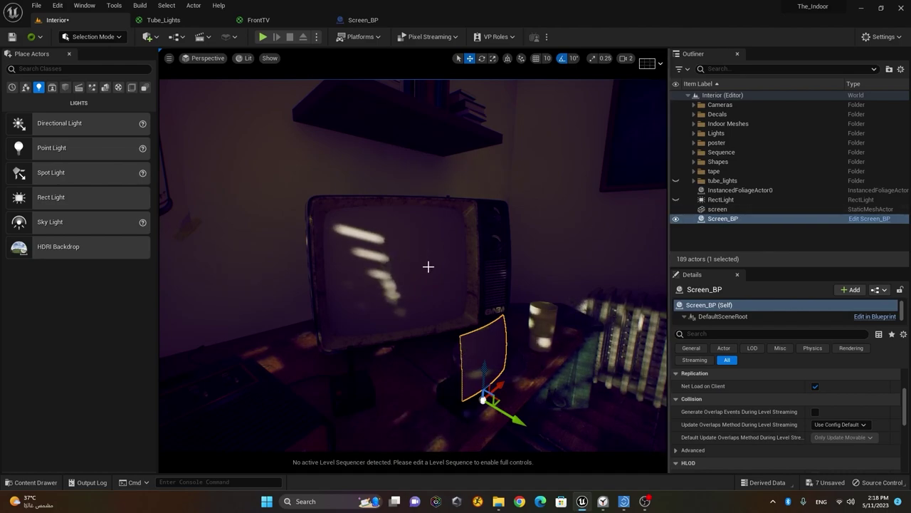
Step: Copy the Location of the level's screen mesh actor and paste it onto the Screen_BP actor
left_click(745, 209)
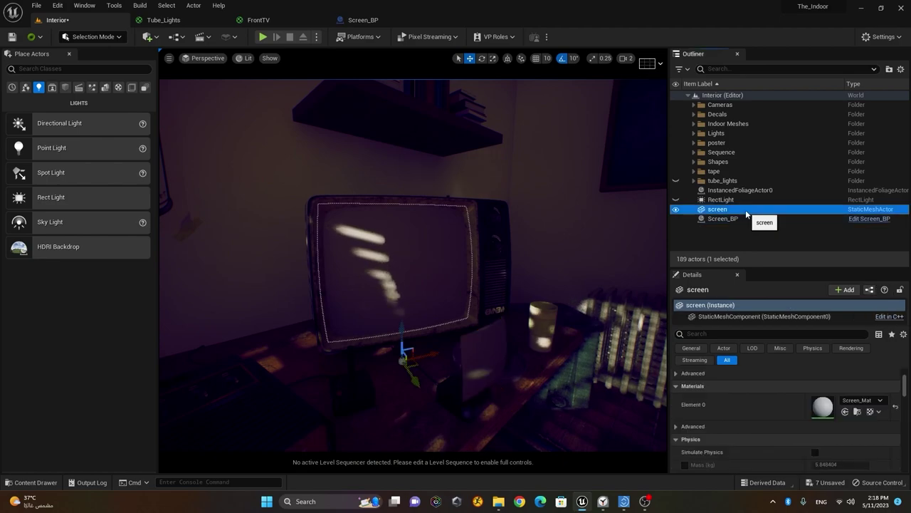
scroll(901, 378, "up", 2)
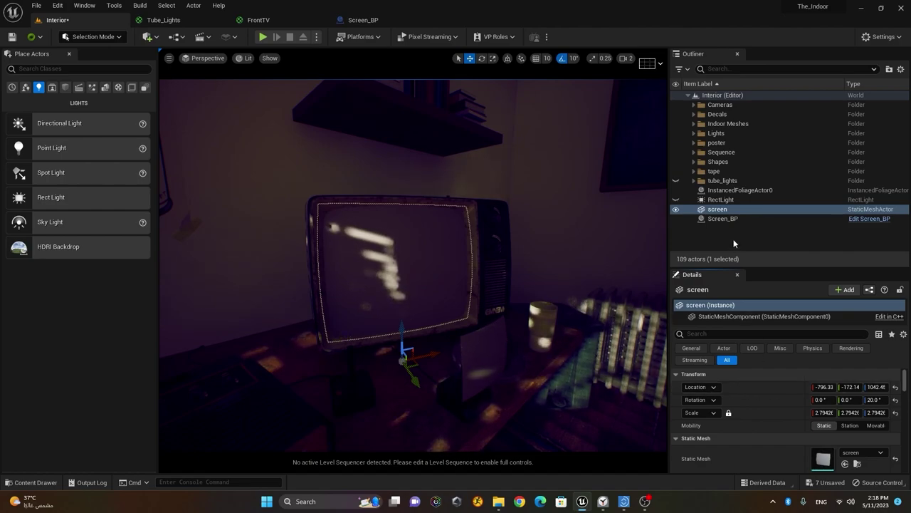
left_click(737, 219)
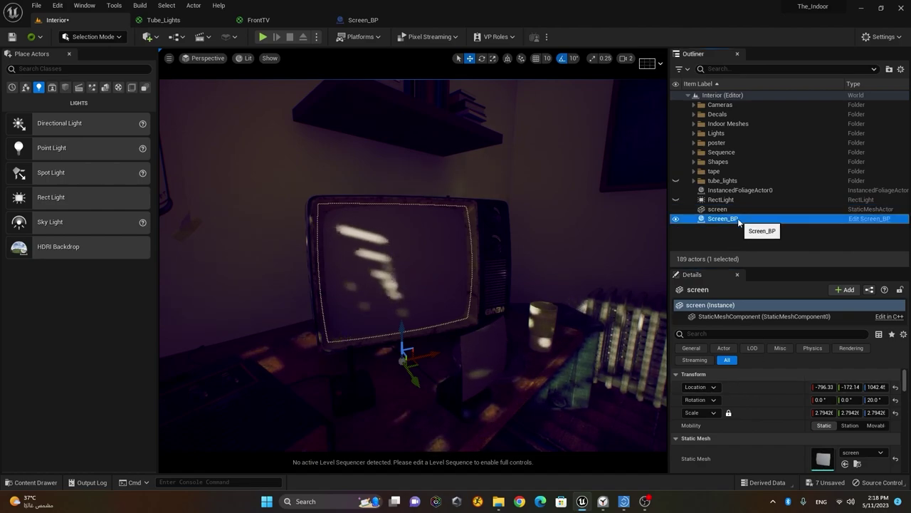
left_click(768, 386, "shift")
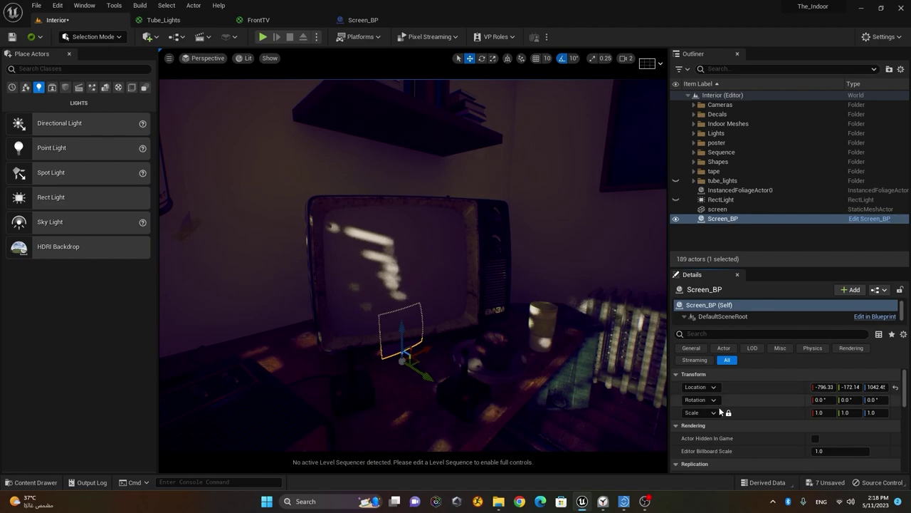
Step: Copy the screen mesh actor's Rotation and paste it onto the Screen_BP actor
left_click(728, 210)
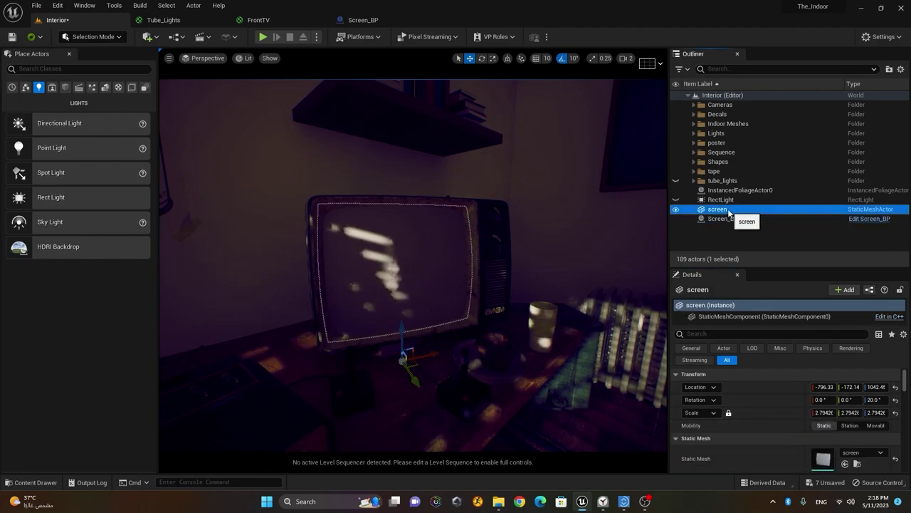
left_click(759, 399)
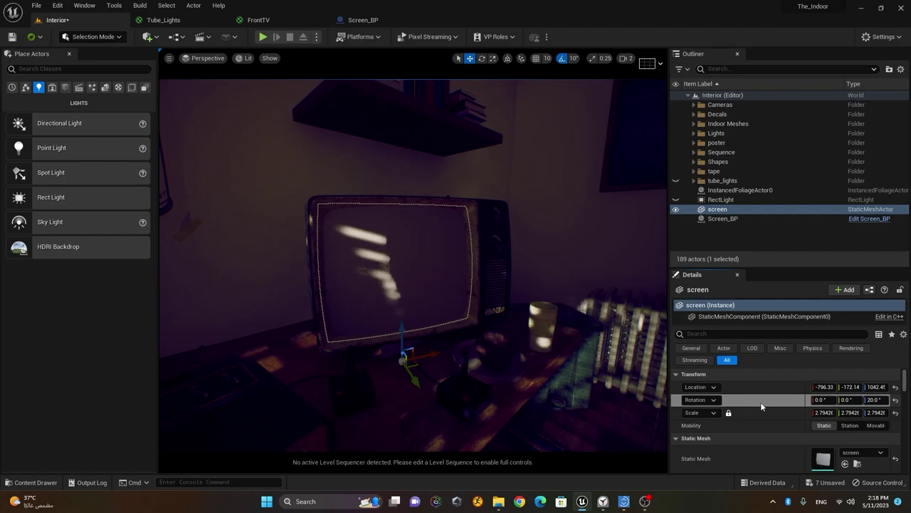
left_click(742, 219)
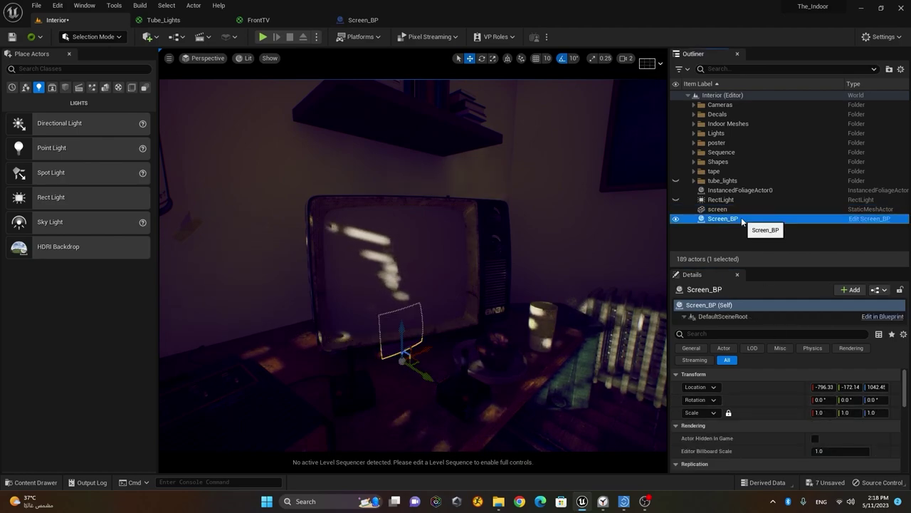
left_click(774, 398)
key("ctrl+v")
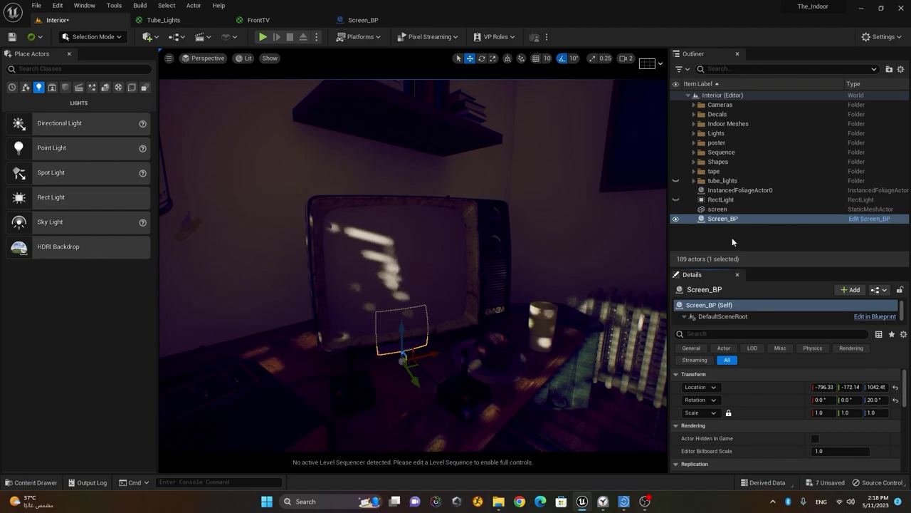
Step: Copy the screen mesh actor's Scale and paste it onto the Screen_BP actor
left_click(719, 209)
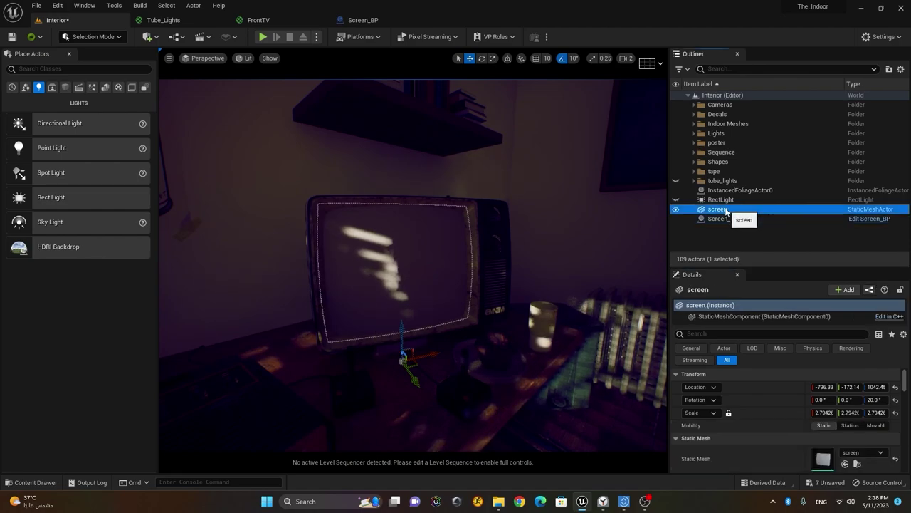
left_click(768, 418)
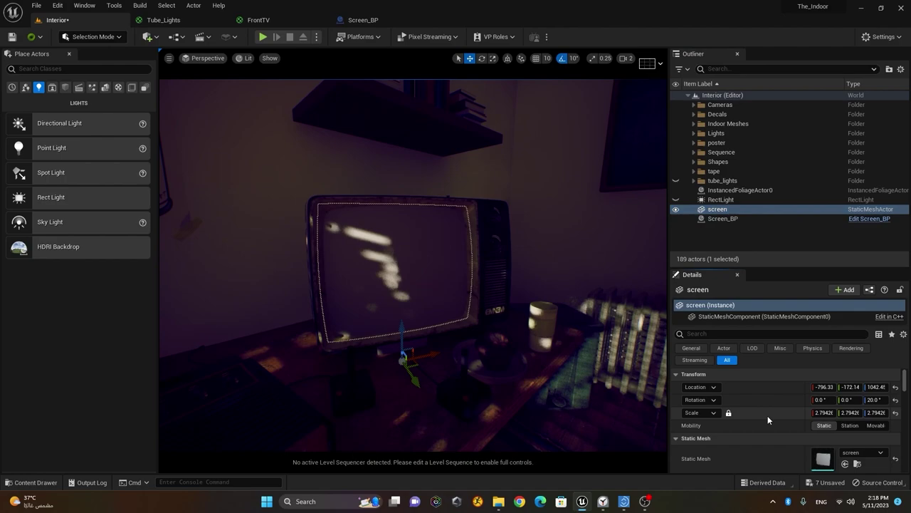
left_click(738, 221)
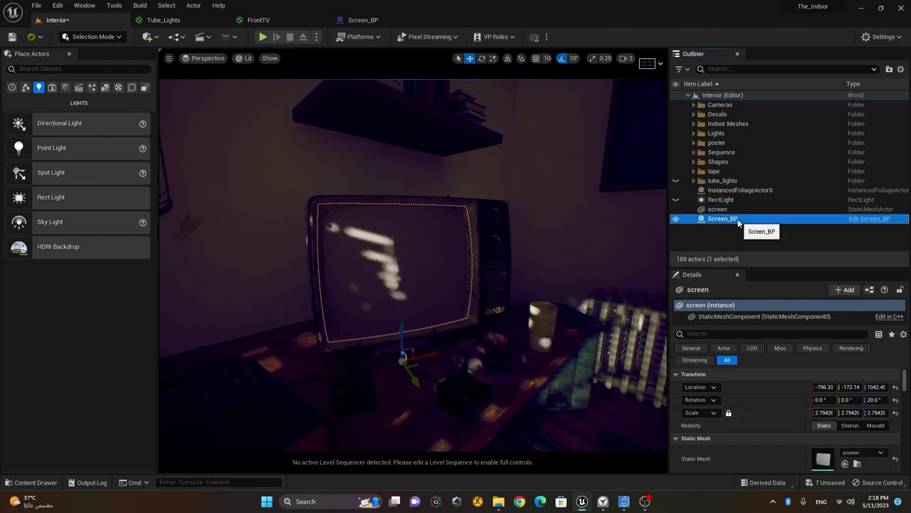
left_click(772, 413, "shift")
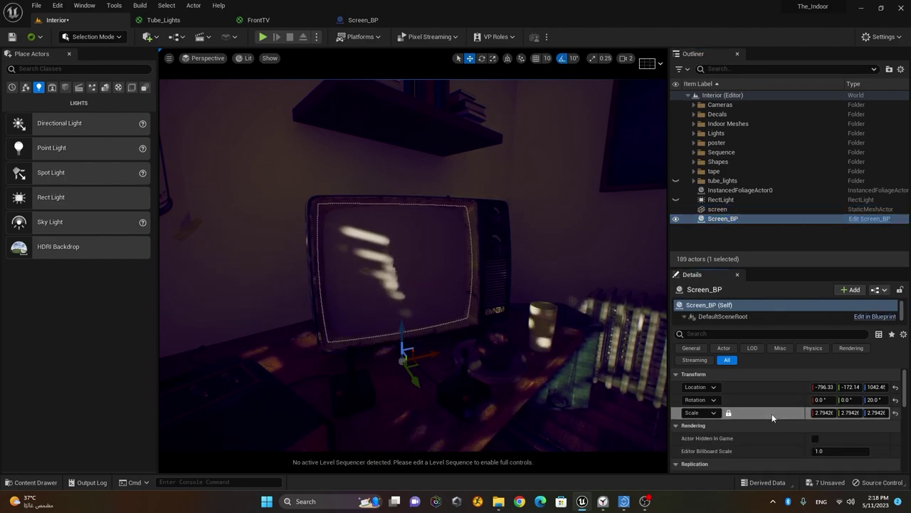
Step: Delete the original screen static mesh actor from the level and look through the Screen_BP actor's properties
left_click(745, 209)
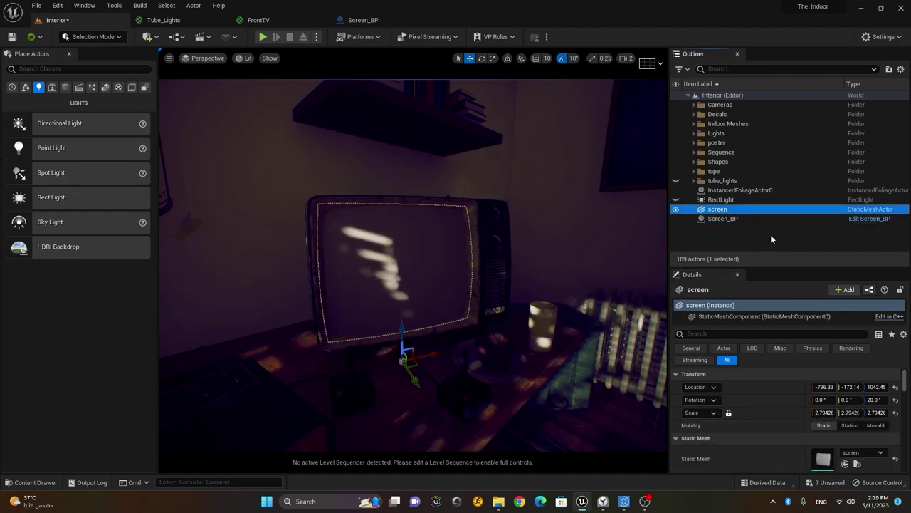
key("Delete")
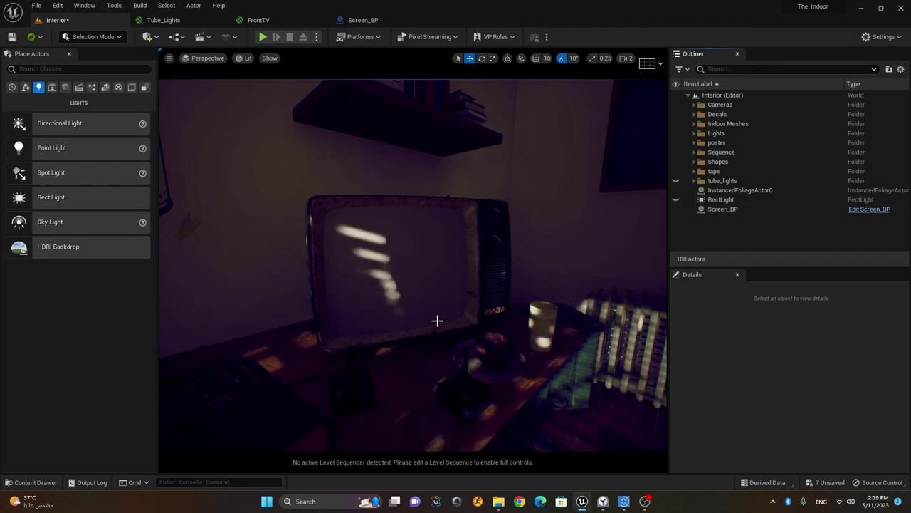
left_click(32, 482)
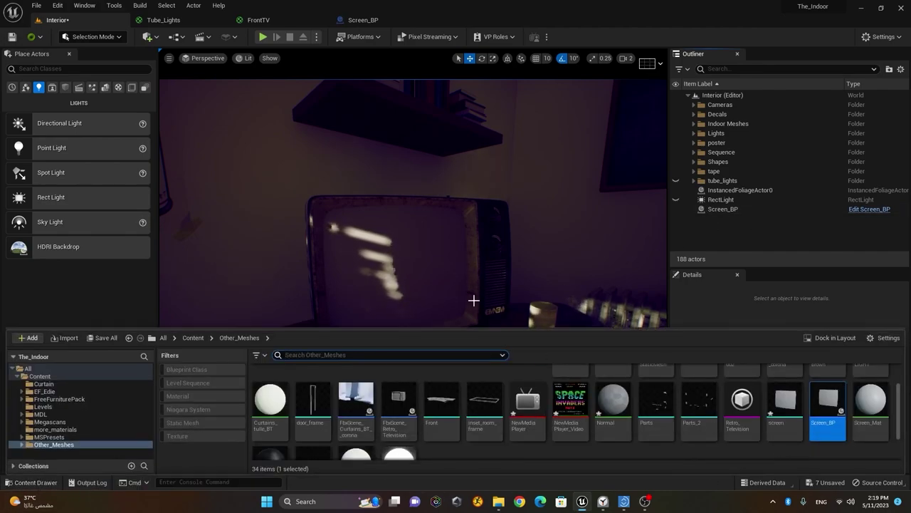
left_click(723, 208)
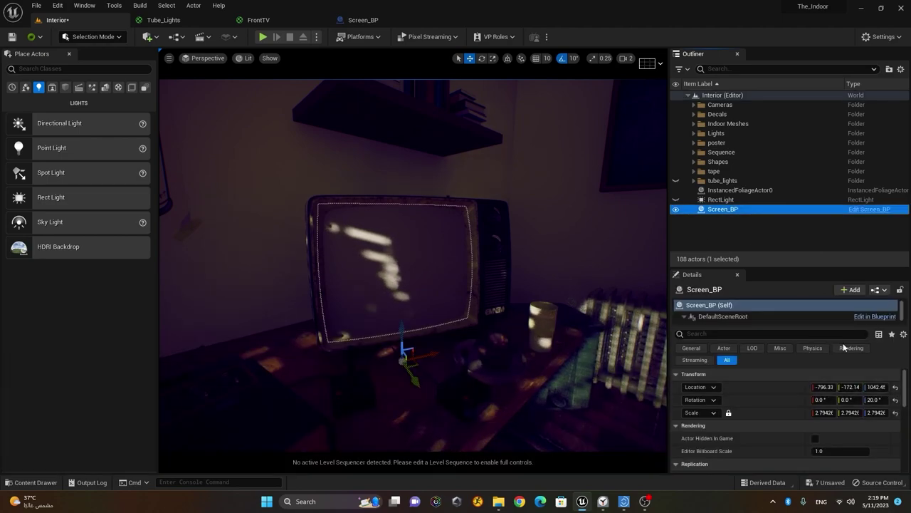
left_click_drag(784, 269, 777, 203)
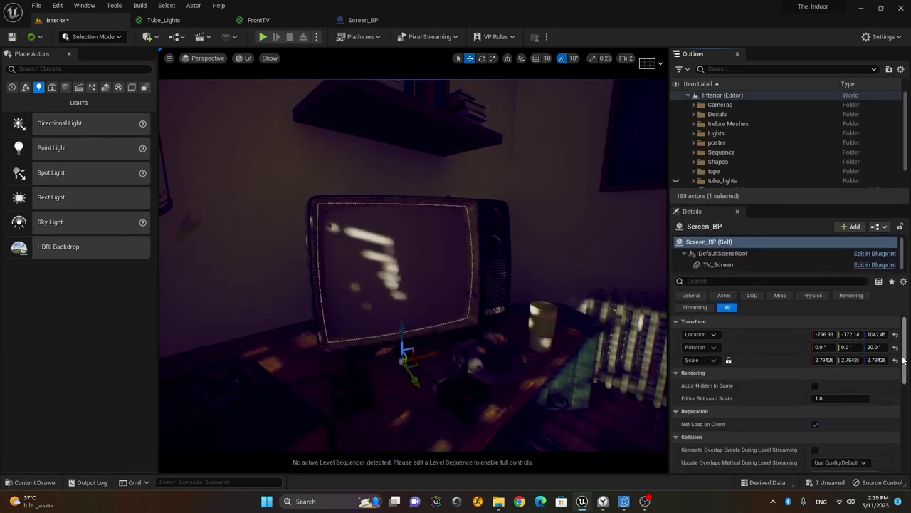
left_click_drag(905, 352, 905, 421)
scroll(894, 385, "up", 5)
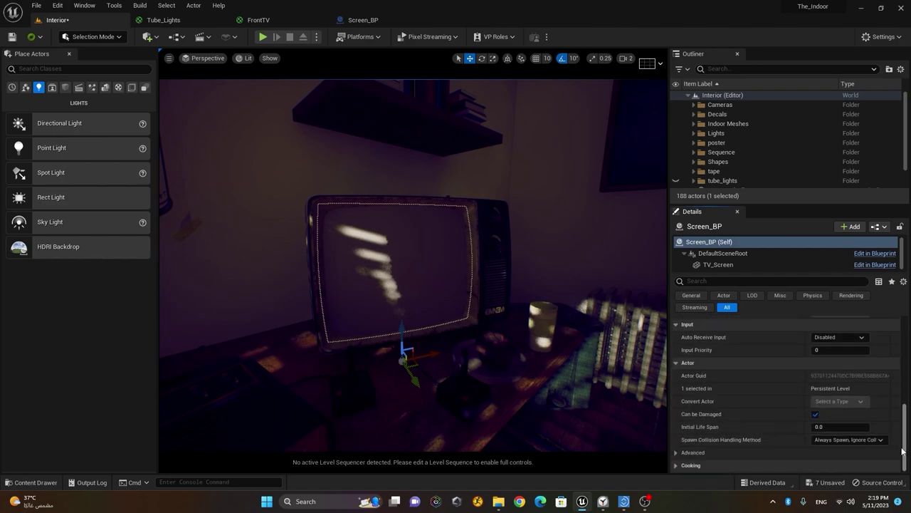
Step: Try adding the screen static mesh to the level again, and undo the addition
left_click(35, 482)
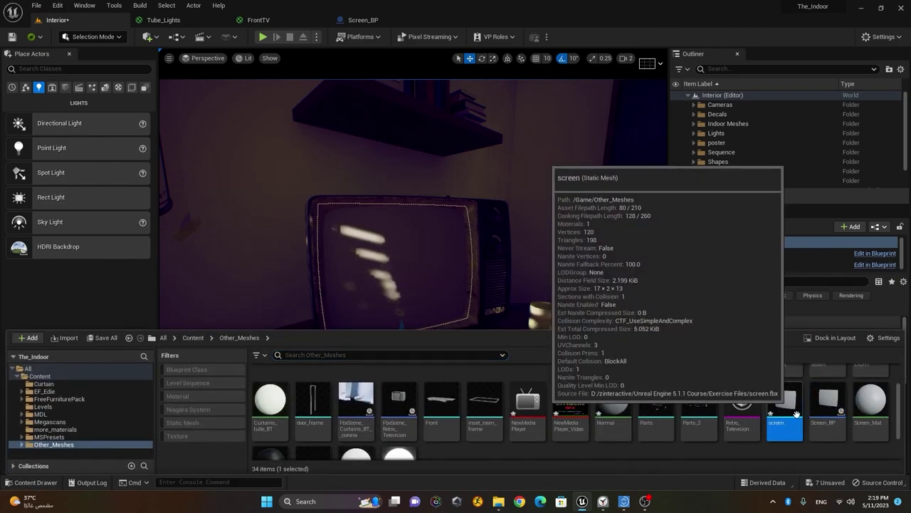
left_click(410, 292)
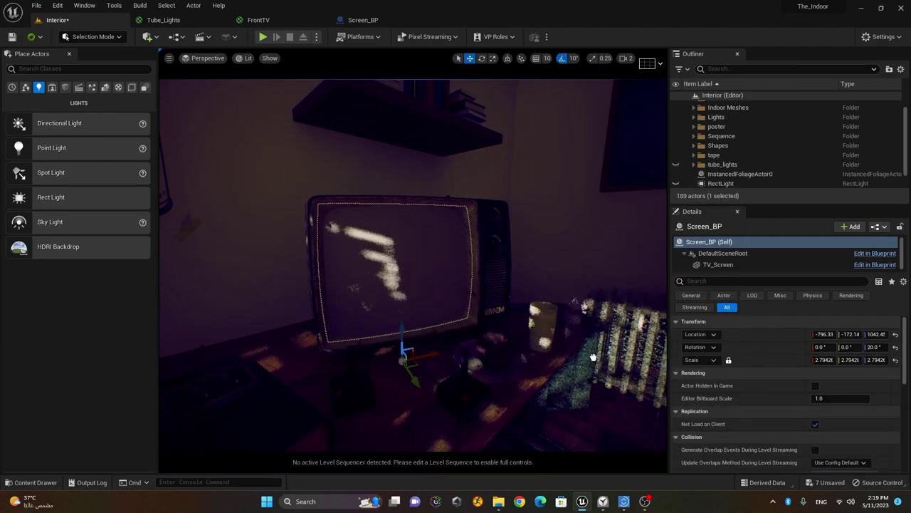
left_click_drag(718, 264, 559, 264)
key("ctrl+z")
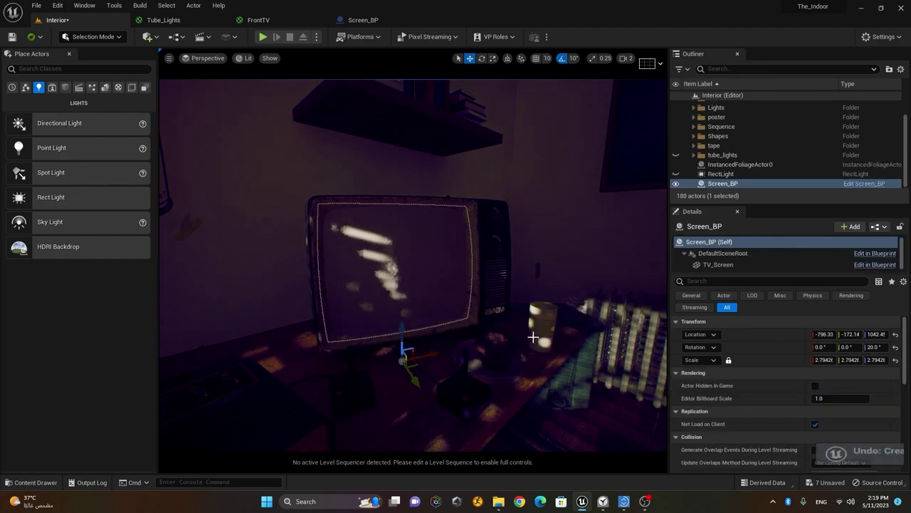
Step: Find the Screen_Mat material in the Other_Meshes folder, inspect its material graph, and close it
left_click(30, 482)
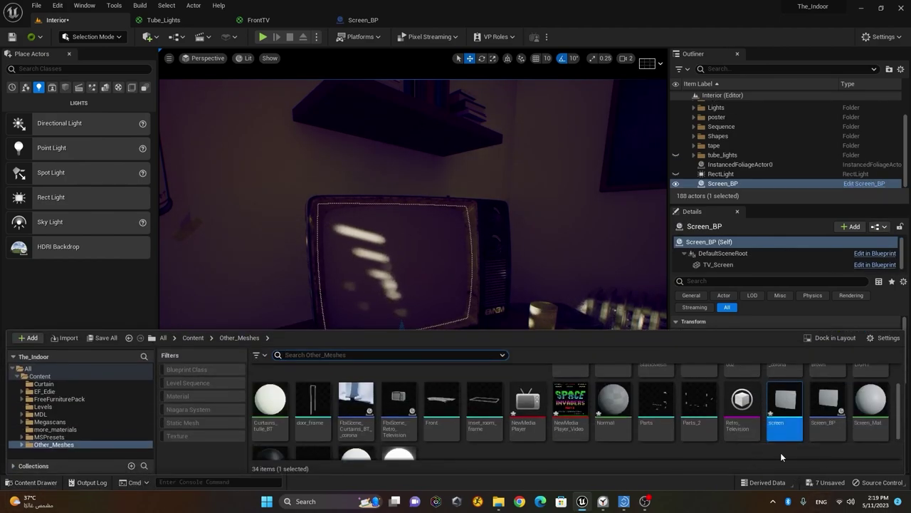
left_click(838, 450)
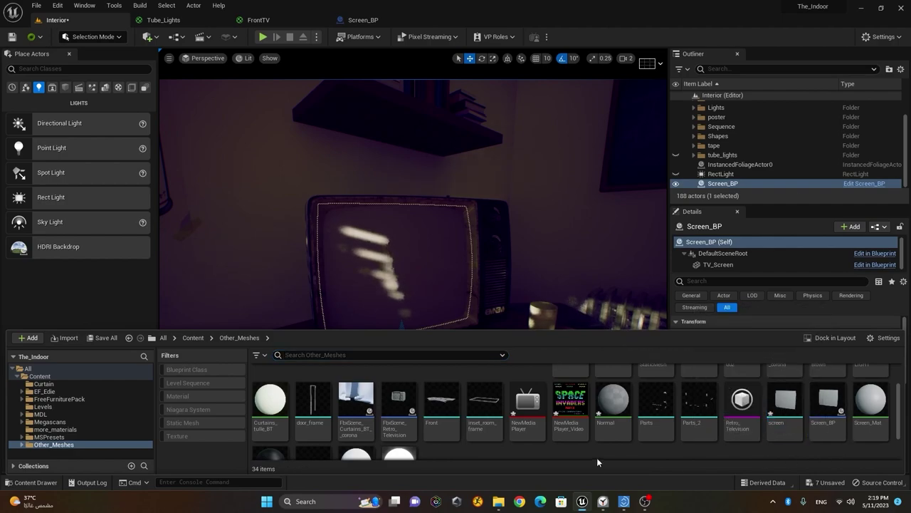
scroll(605, 450, "down", 1)
scroll(605, 450, "up", 2)
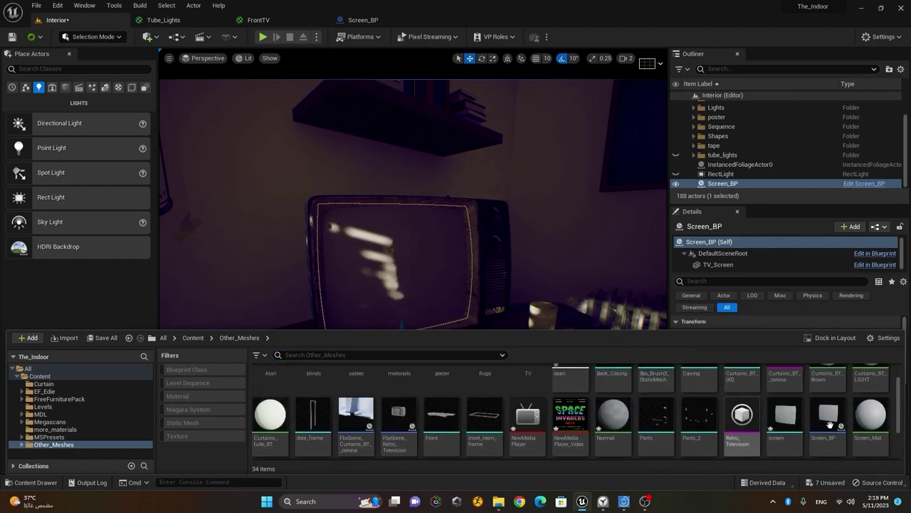
left_click(871, 416)
scroll(613, 413, "down", 1)
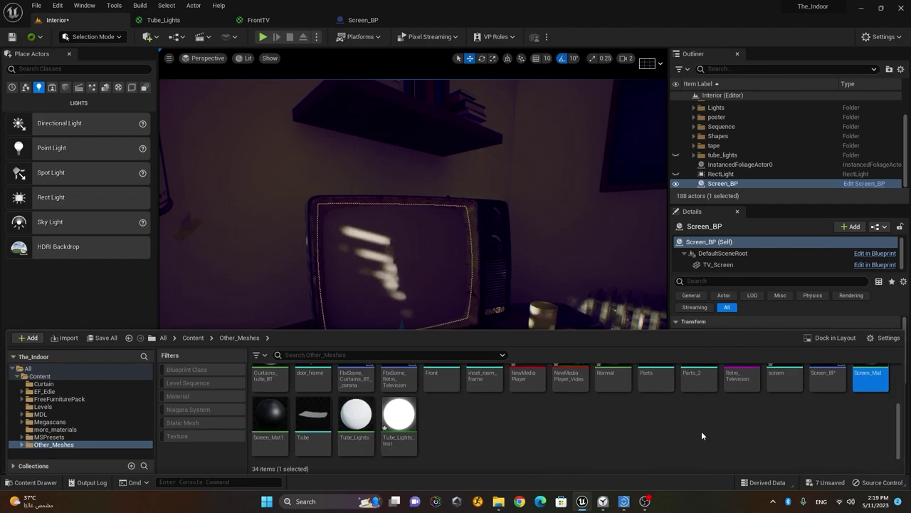
scroll(701, 431, "up", 1)
scroll(769, 432, "down", 1)
scroll(786, 432, "up", 1)
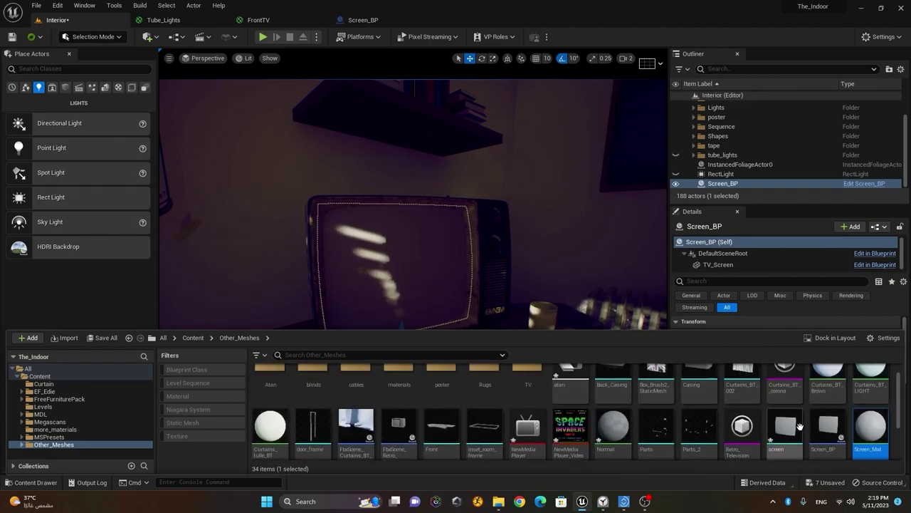
double_click(881, 431)
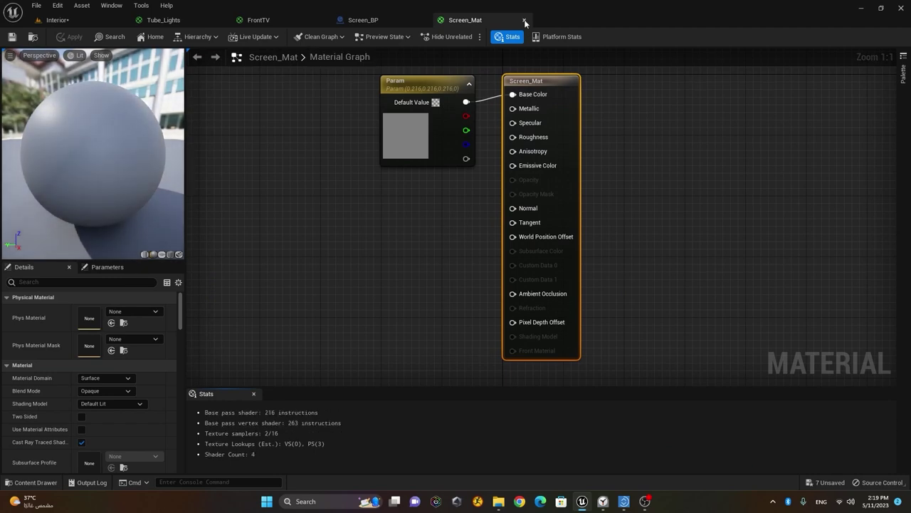
left_click(525, 21)
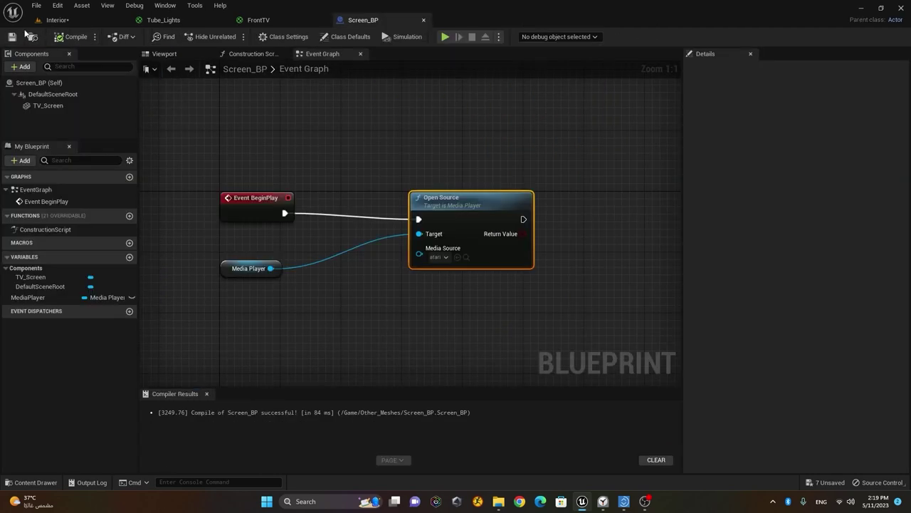
Step: Reopen the Screen_Mat material from the Other_Meshes folder and move its Param node up and away from the material output node
left_click(57, 20)
key("ctrl+space")
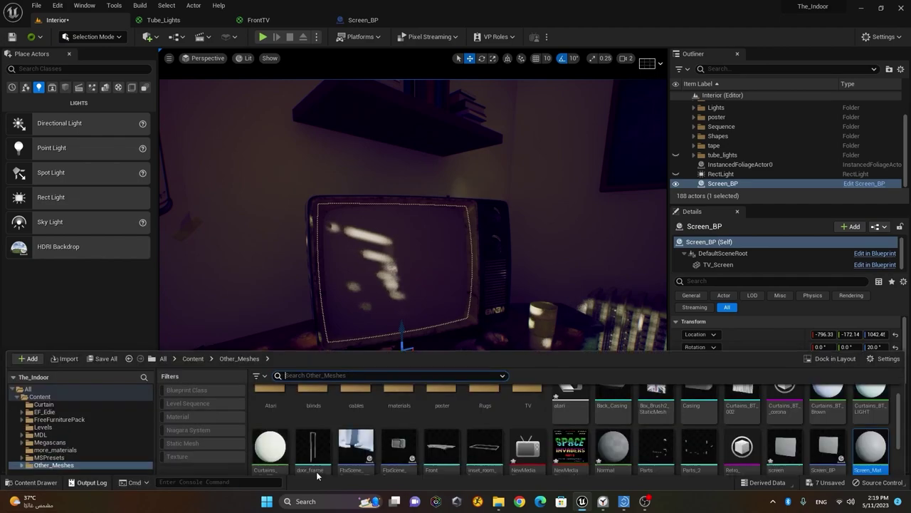
left_click_drag(870, 427, 423, 268)
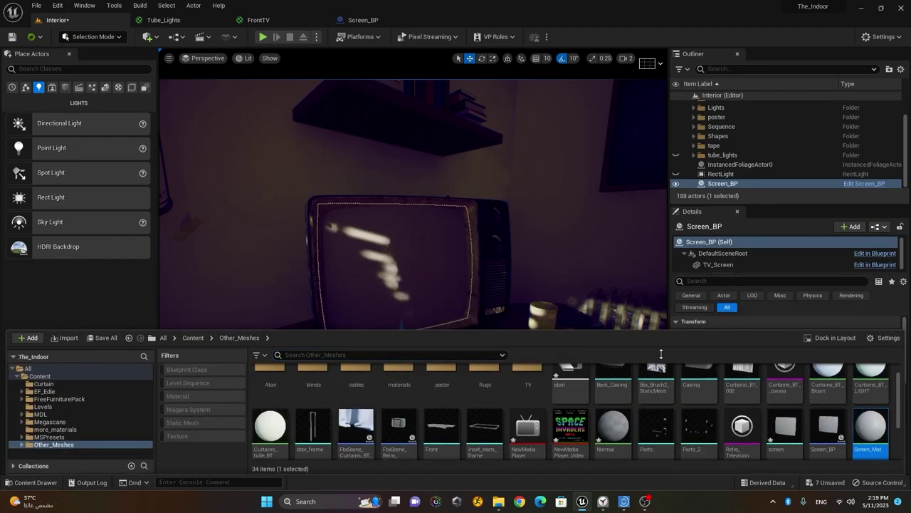
mouse_move(883, 441)
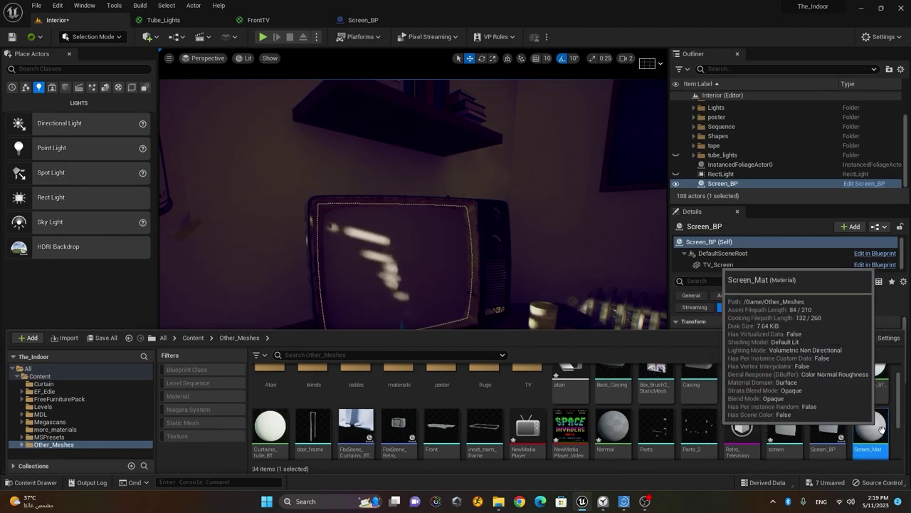
double_click(873, 431)
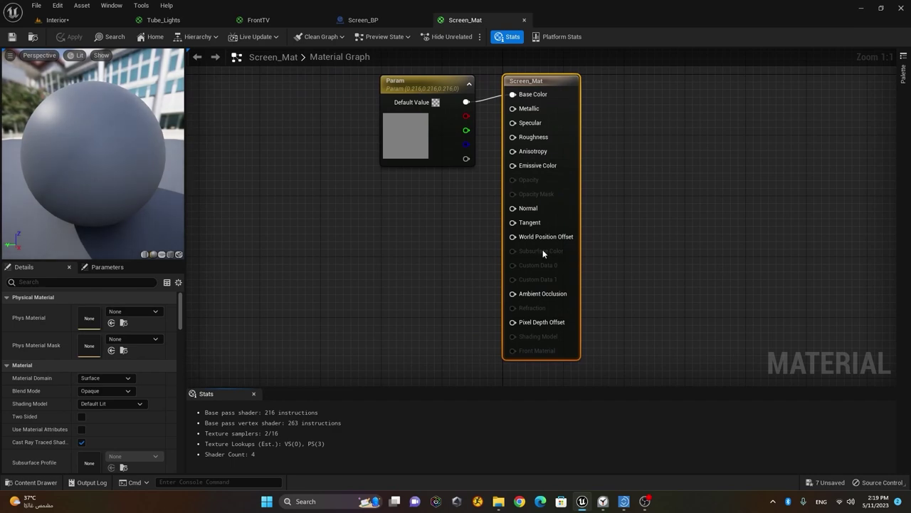
right_click_drag(433, 102, 490, 197)
left_click_drag(490, 197, 452, 158)
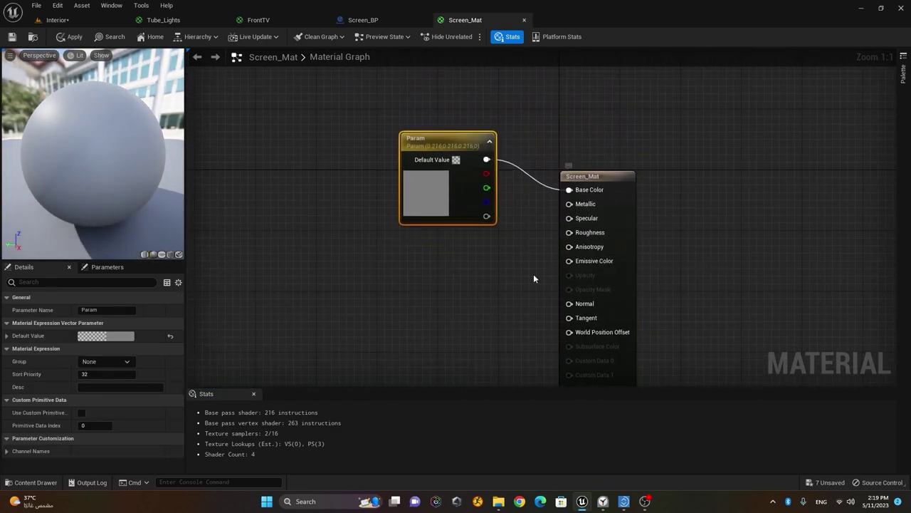
Step: Delete the Param vector parameter node from the Screen_Mat material graph and save the material
double_click(460, 139)
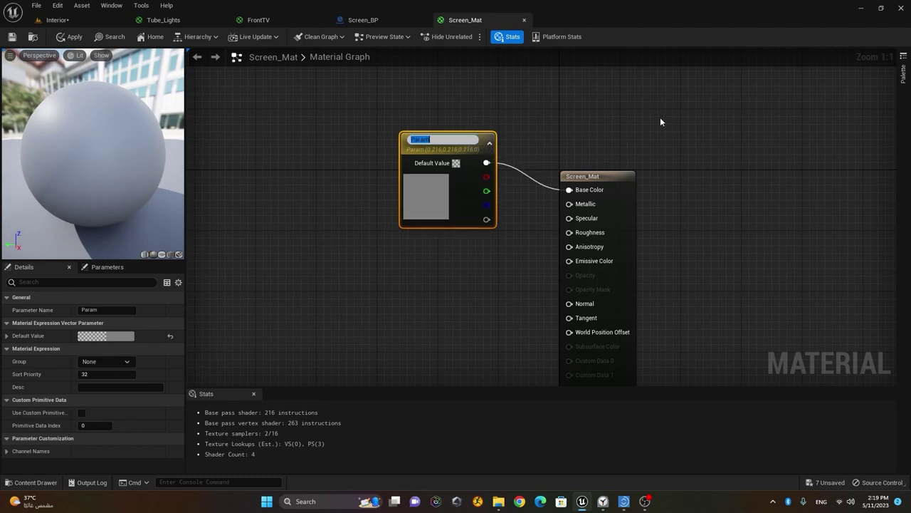
left_click(641, 121)
left_click(458, 133)
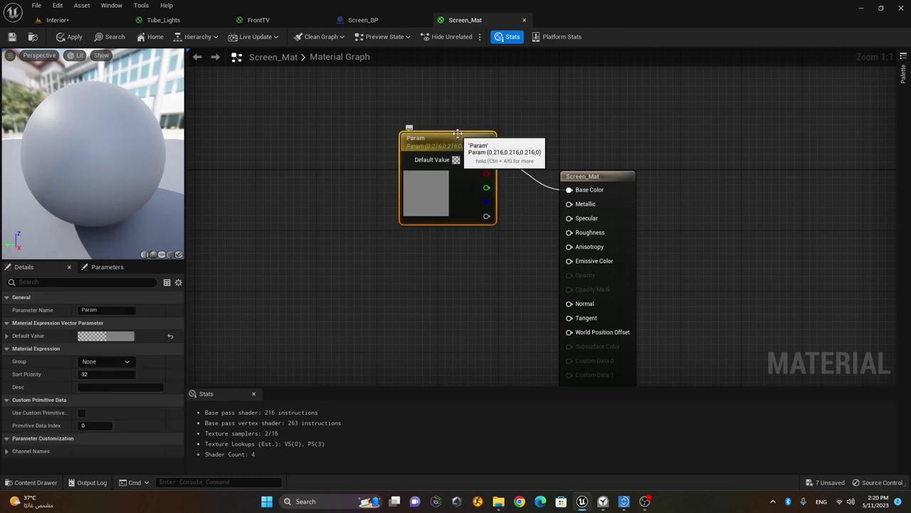
key("Delete")
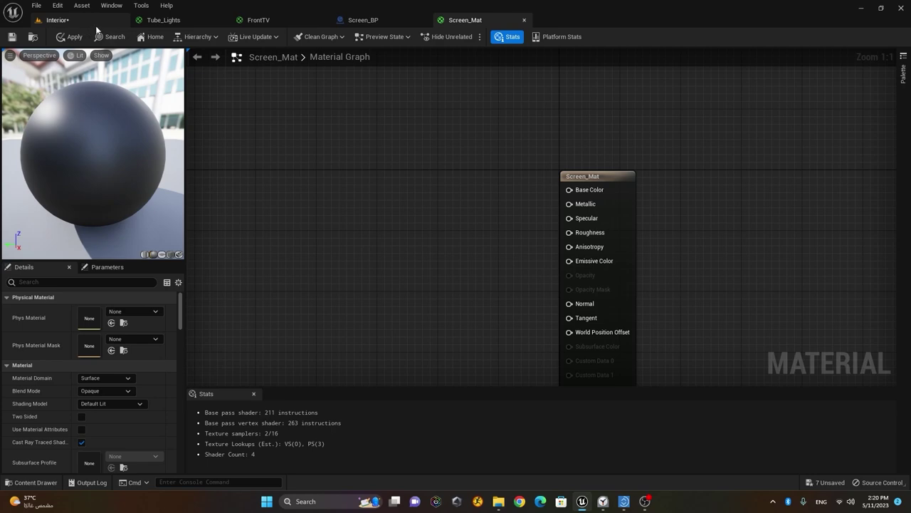
left_click(12, 36)
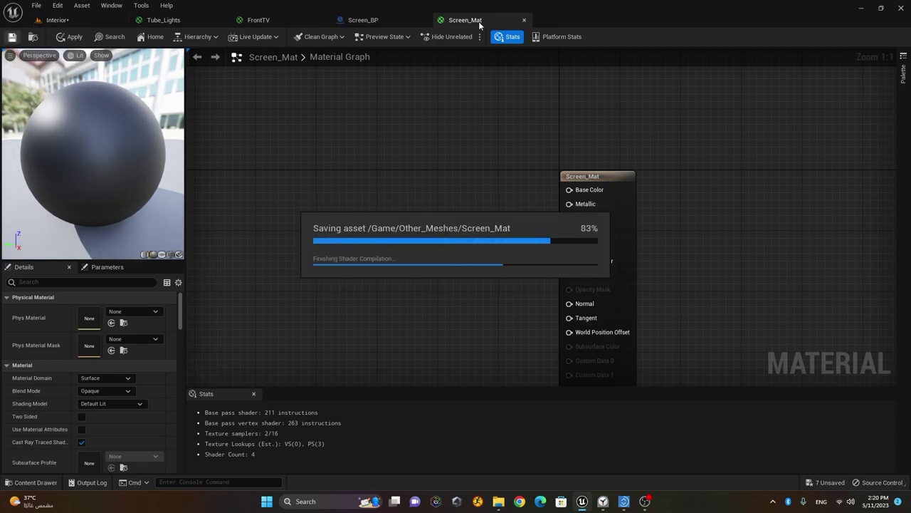
Step: Check the television screen in the Interior level, and move the output node slightly up and left in the Screen_Mat graph
left_click(58, 20)
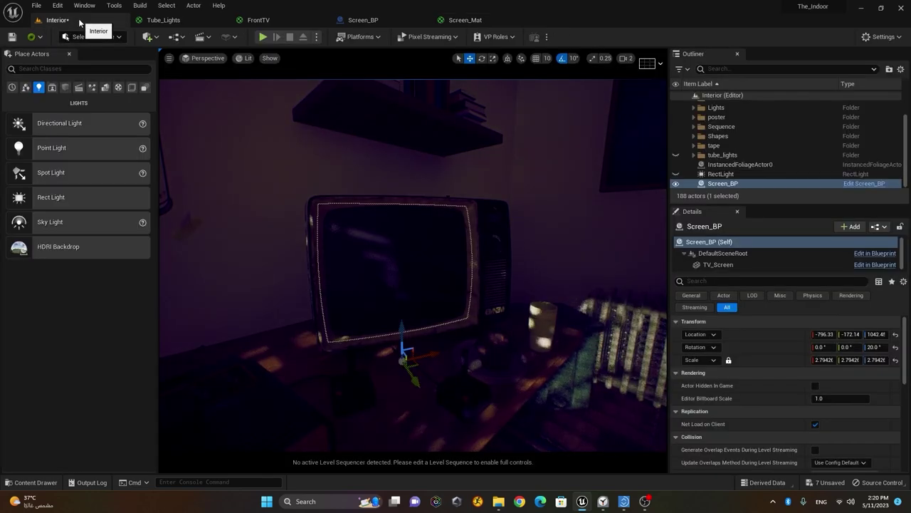
left_click(467, 21)
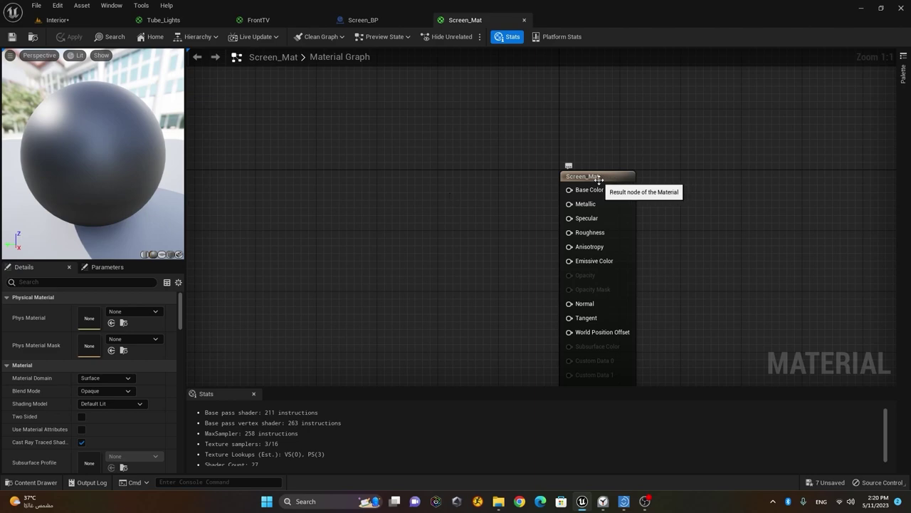
left_click_drag(597, 180, 551, 158)
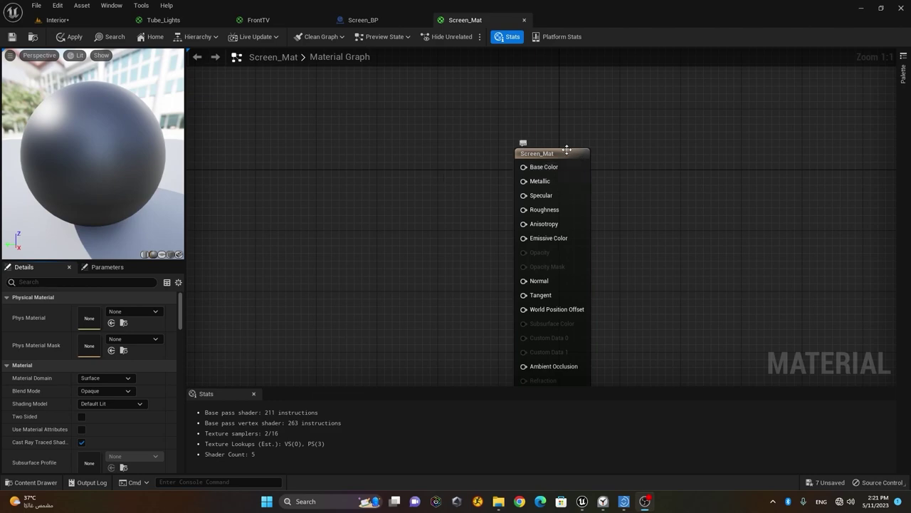
Step: Add a Texture Sample node beside the Screen_Mat result node and connect its RGB output to Base Color
left_click_drag(578, 145, 578, 128)
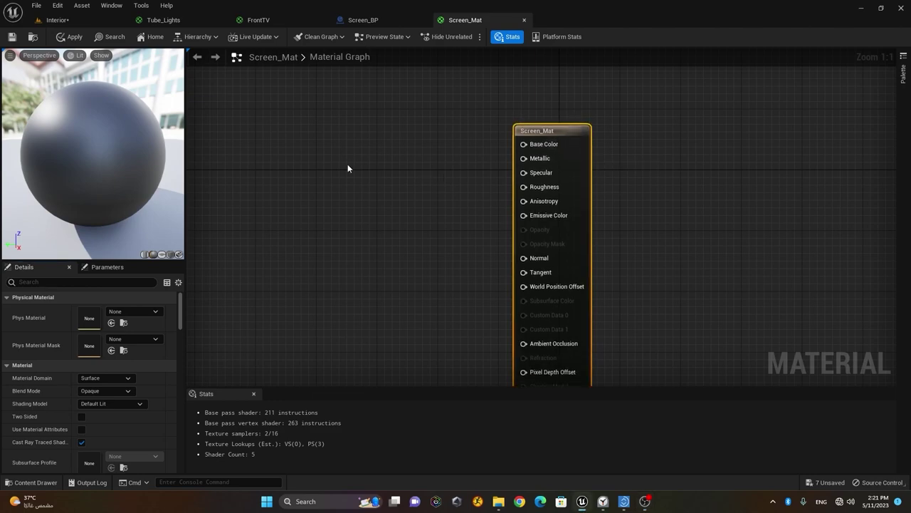
left_click(291, 134)
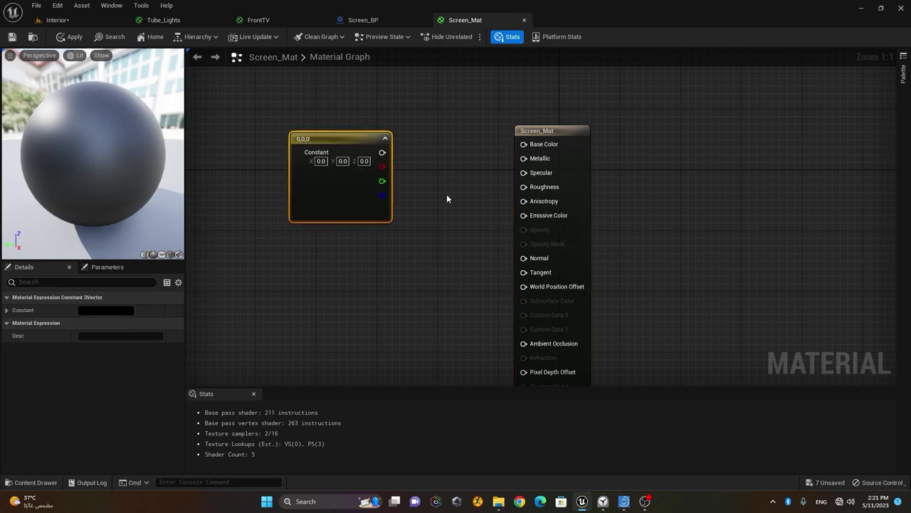
key("Delete")
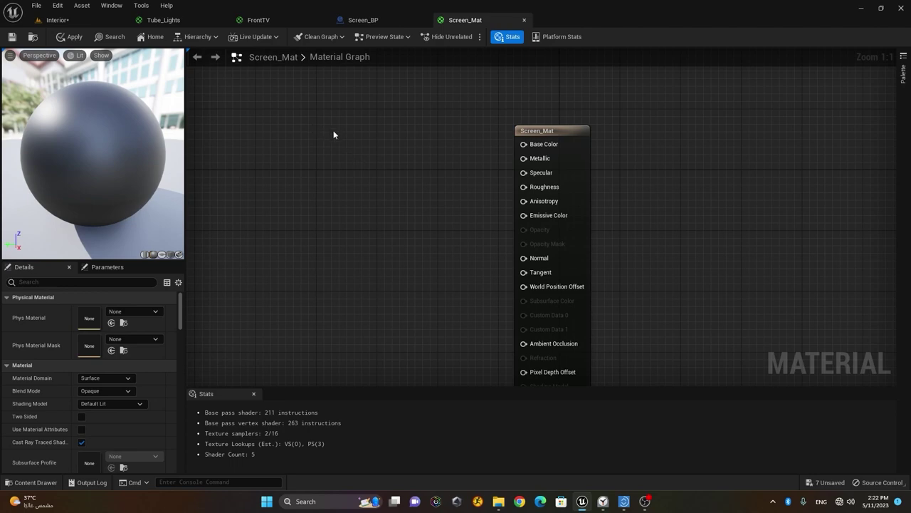
left_click(333, 133)
left_click_drag(404, 158, 381, 151)
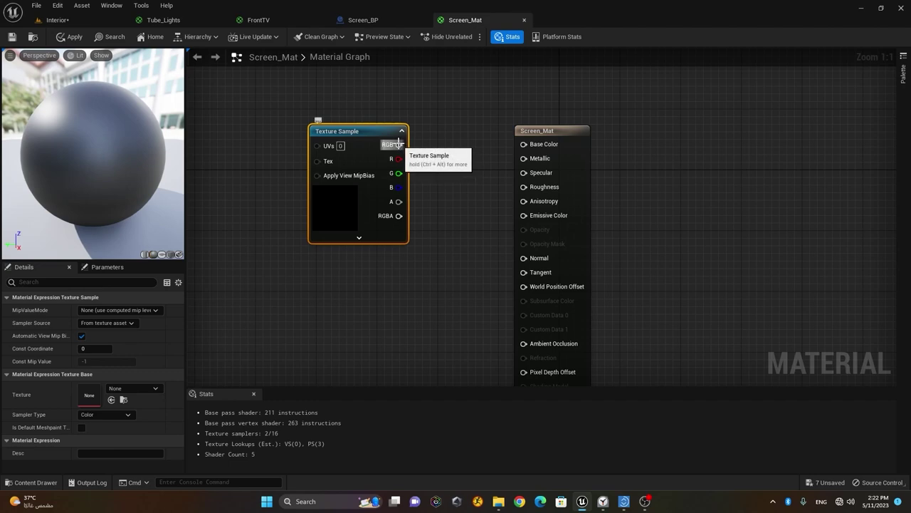
left_click_drag(398, 144, 539, 148)
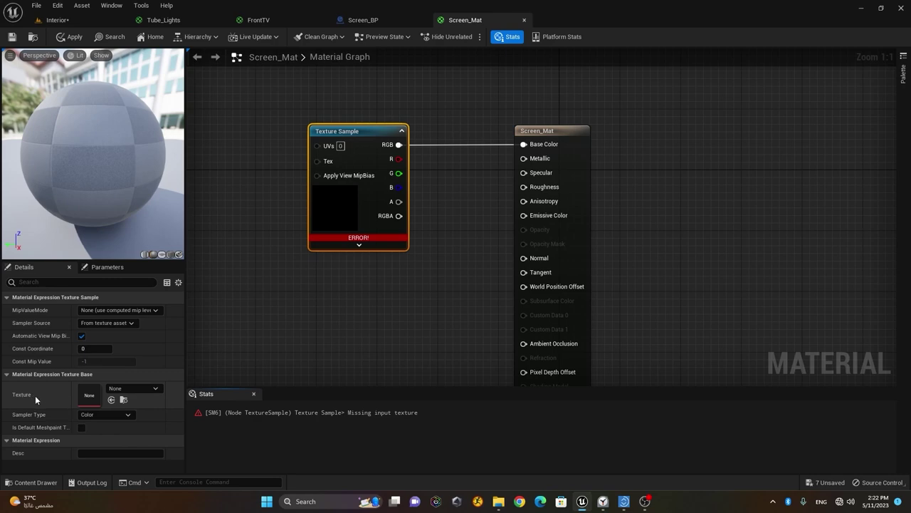
Step: Assign the NewMediaPlayer_Video media texture to the Texture Sample node and save the Screen_Mat material
left_click(140, 388)
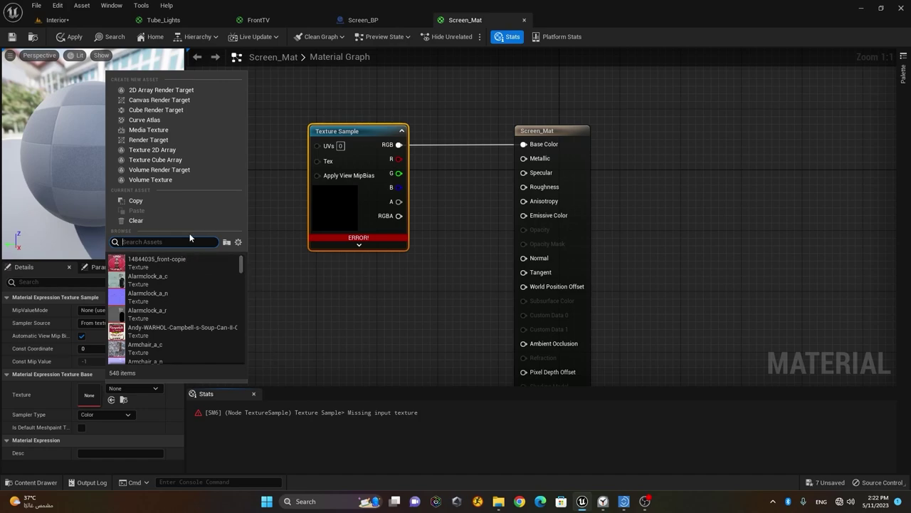
type("new")
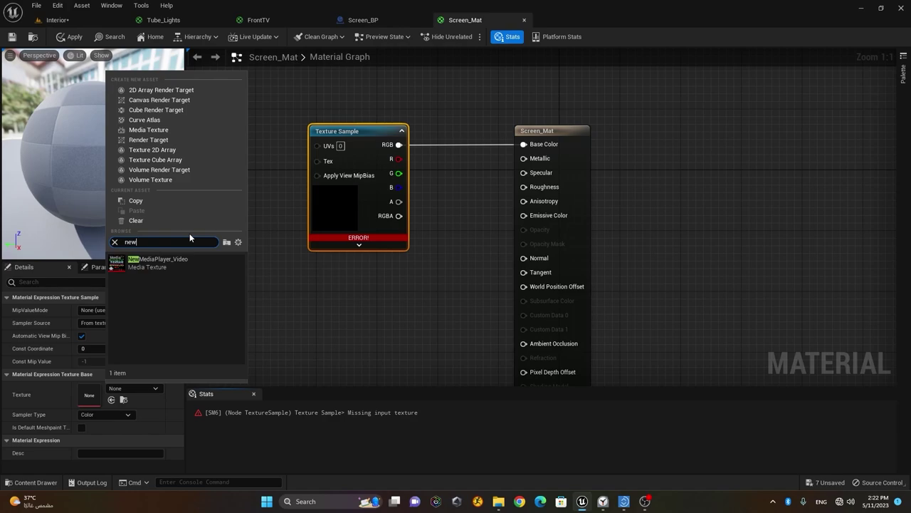
mouse_move(183, 262)
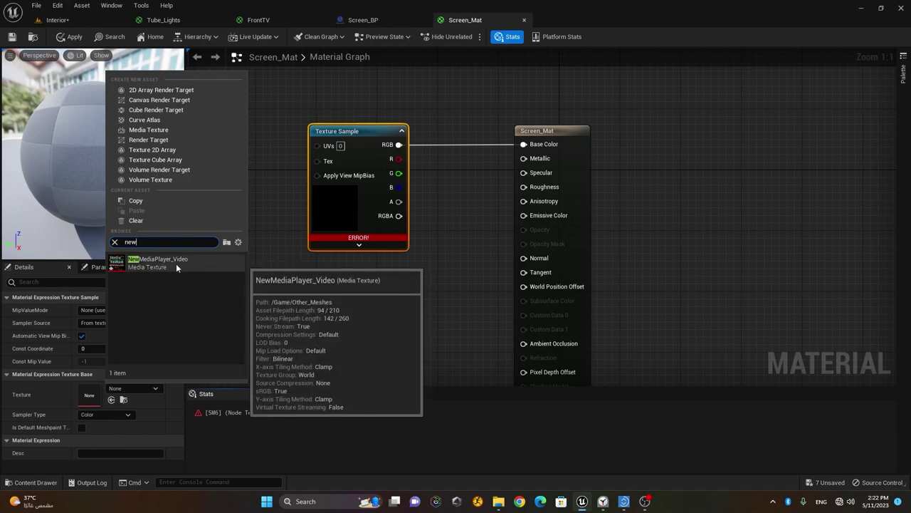
left_click(175, 263)
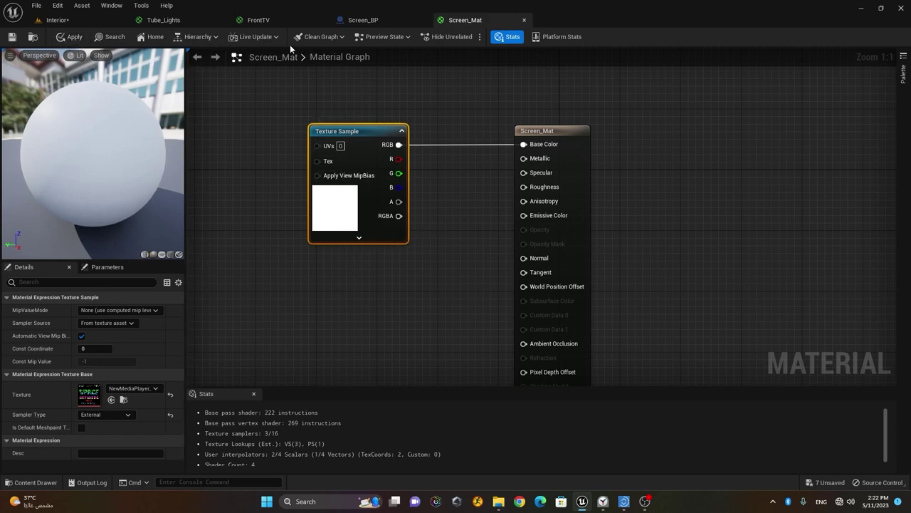
left_click(11, 38)
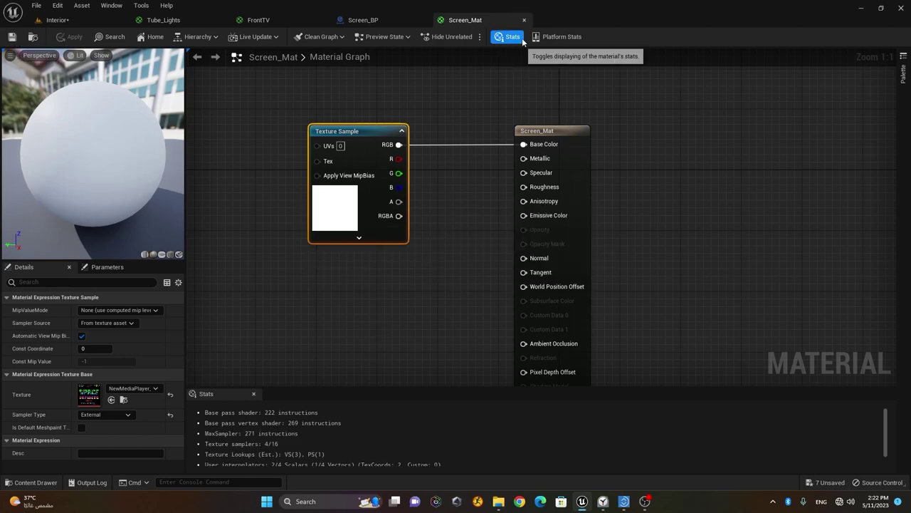
mouse_move(546, 130)
left_mouse_down()
mouse_move(564, 131)
mouse_move(549, 131)
left_mouse_up()
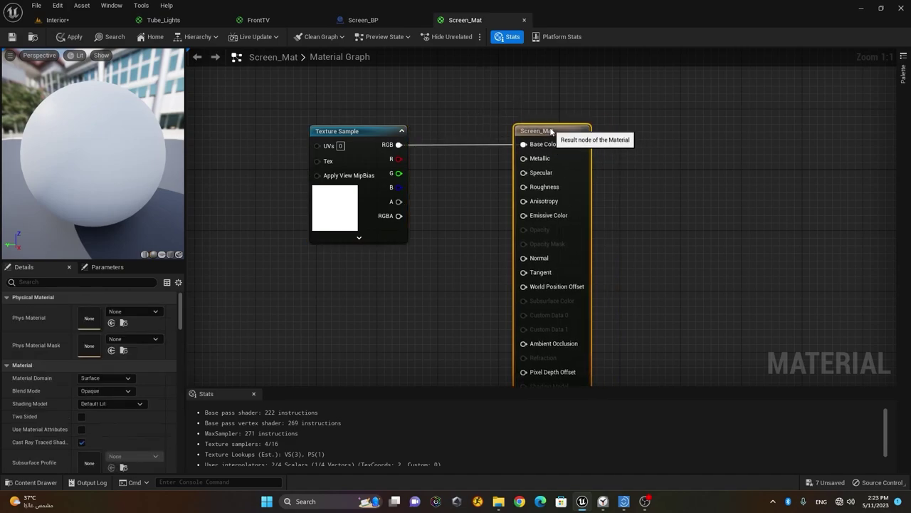
left_click(388, 138)
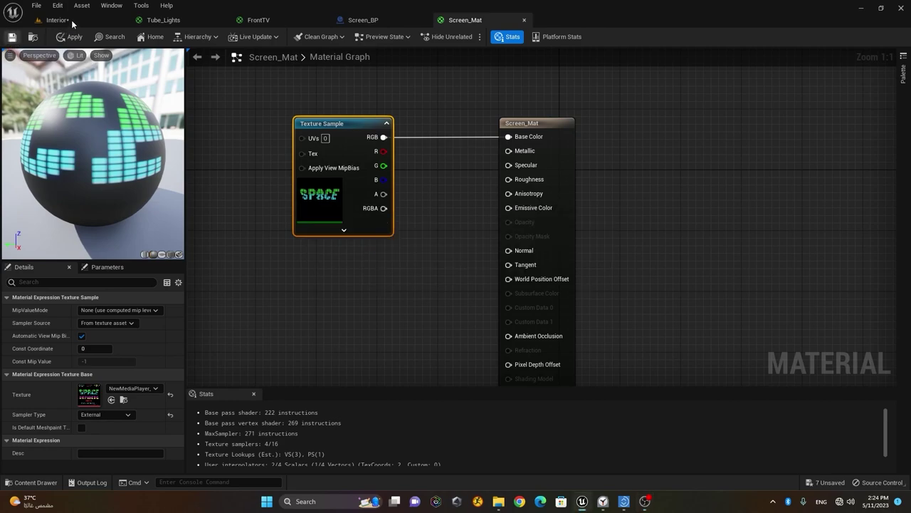
key("ctrl+s")
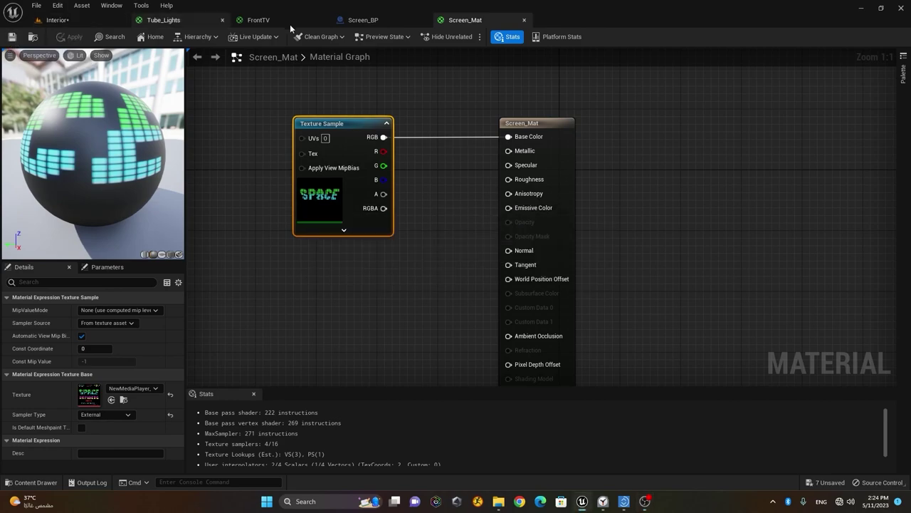
Step: Place the Screen_Mat editor next to the Interior level, and play and stop the level to check the TV screen's video
left_click_drag(470, 20, 171, 25)
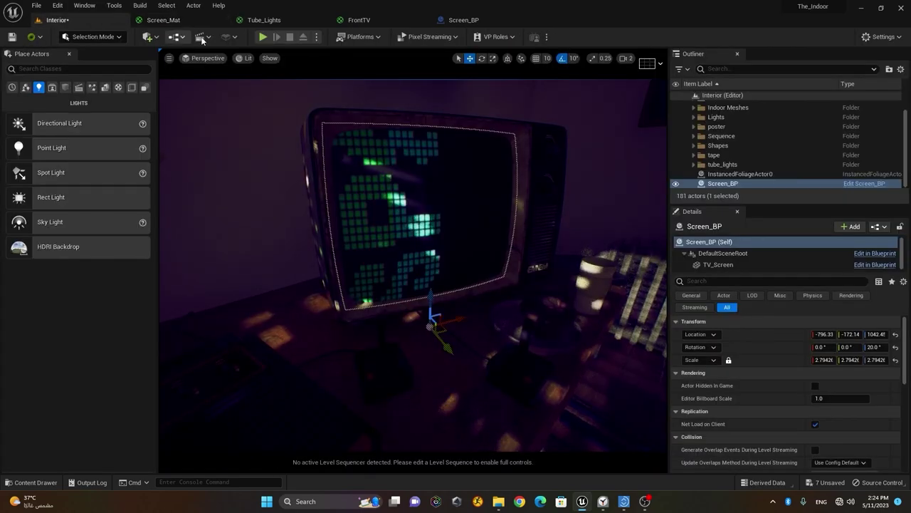
left_click(263, 37)
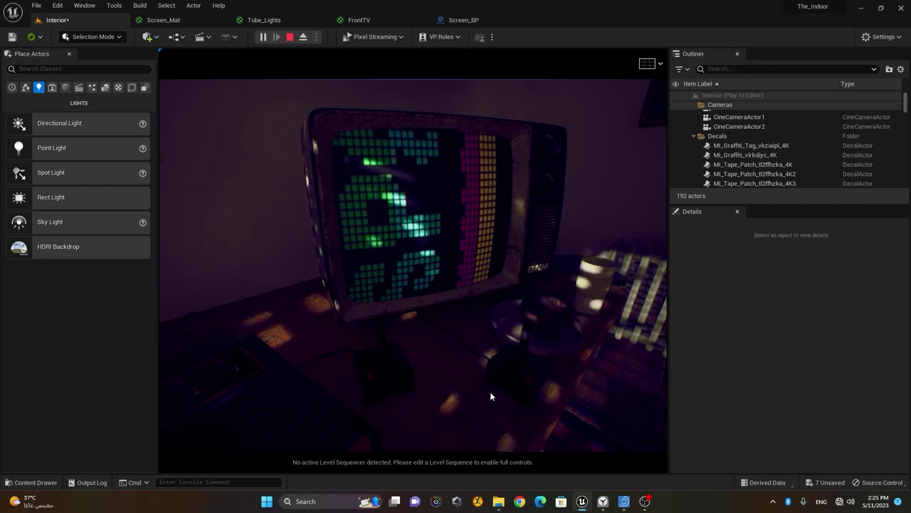
left_click(290, 37)
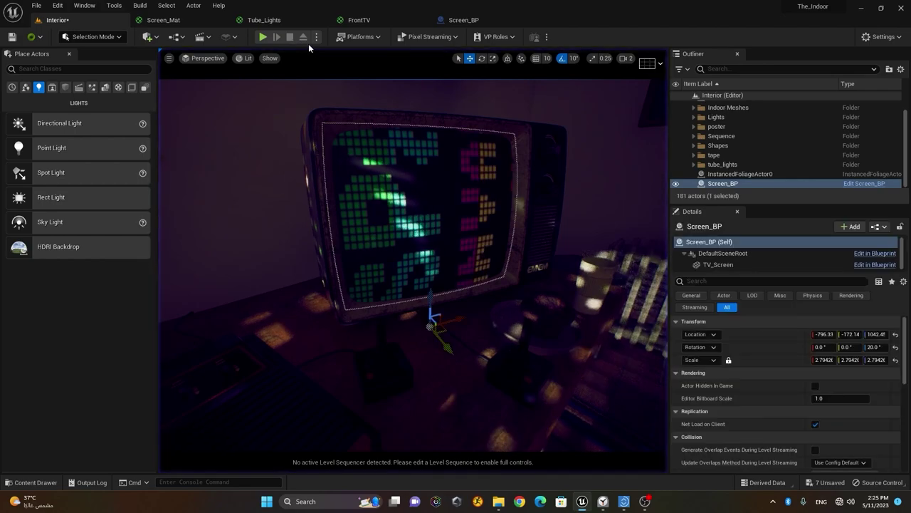
Step: Return to the Screen_Mat material graph and reposition the Texture Sample node beside the result node
left_click(178, 23)
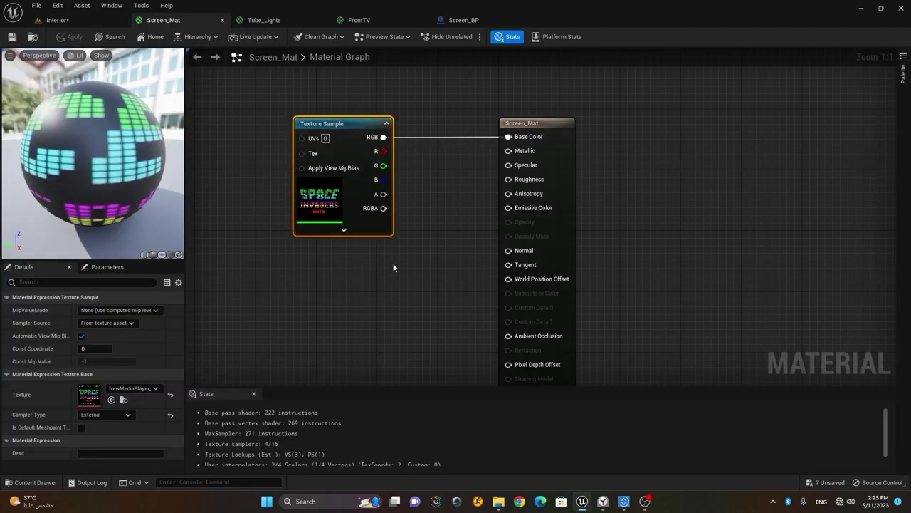
right_click_drag(430, 292, 475, 268)
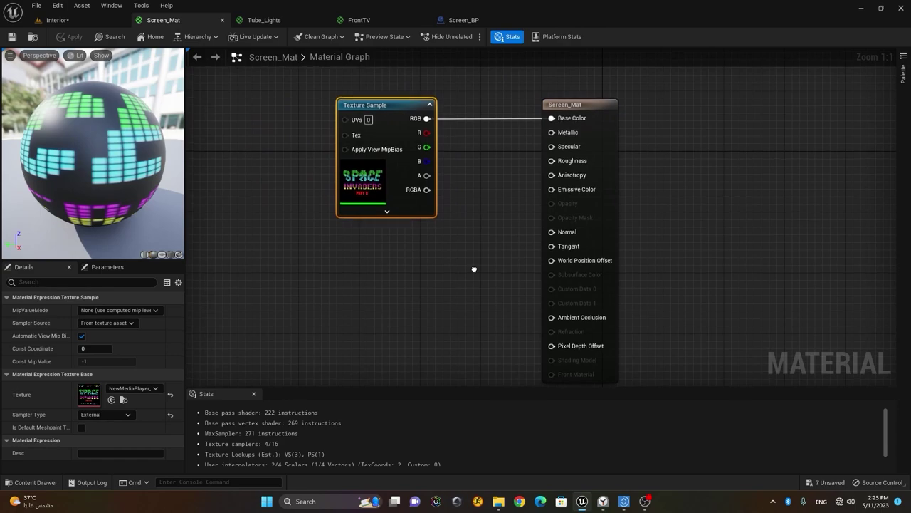
left_click_drag(401, 106, 375, 88)
right_click_drag(449, 163, 457, 230)
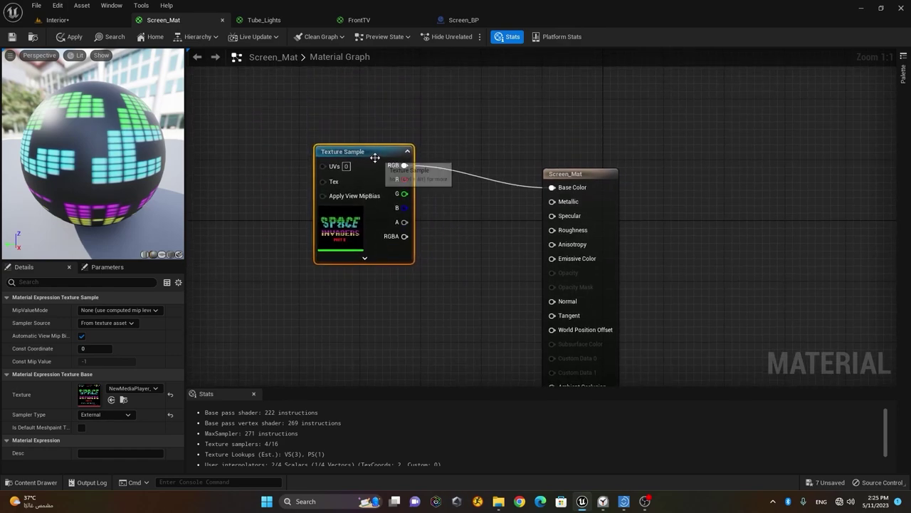
left_click_drag(370, 154, 345, 118)
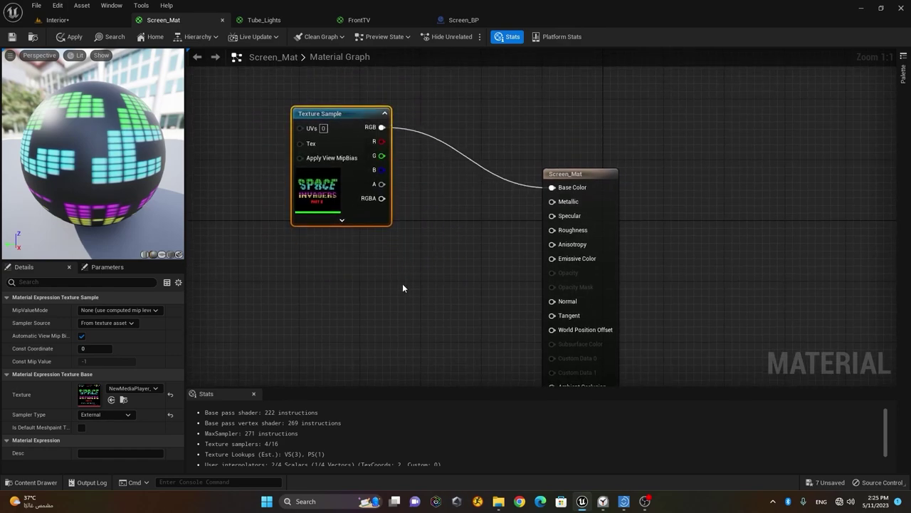
left_click_drag(349, 113, 394, 166)
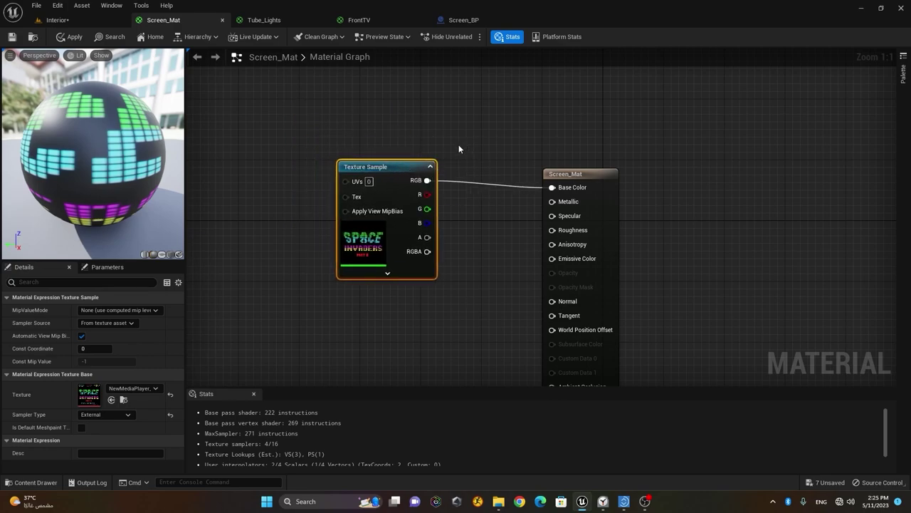
Step: Add a CustomRotator node before the Texture Sample and connect its Rotated Values output to the Texture Sample's UVs
right_click_drag(458, 149, 670, 115)
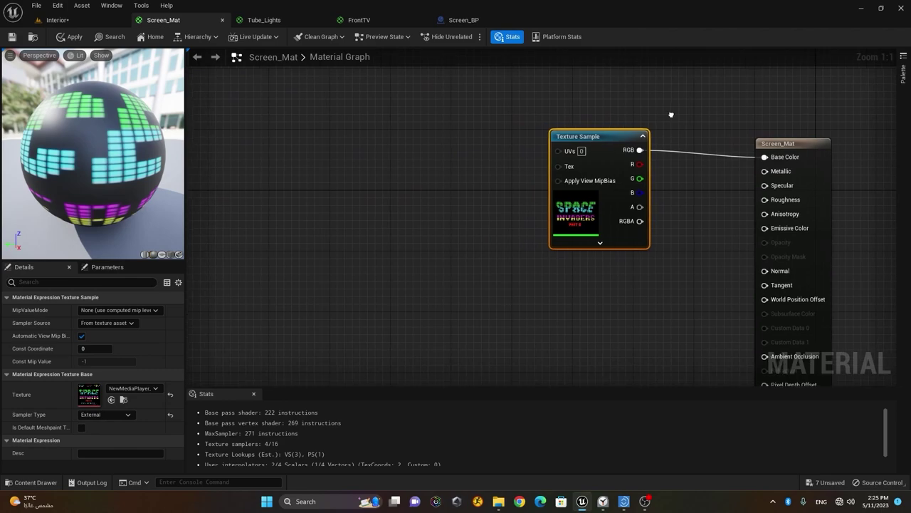
right_click(360, 204)
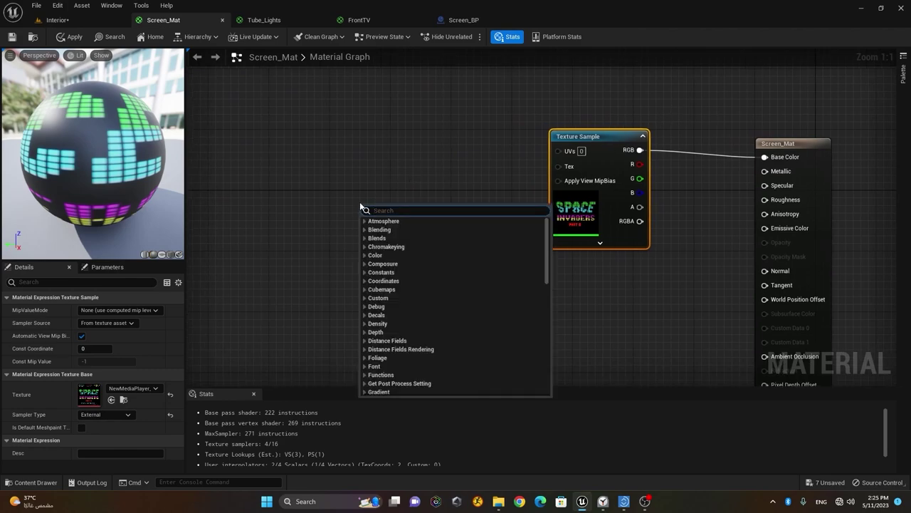
type("custom")
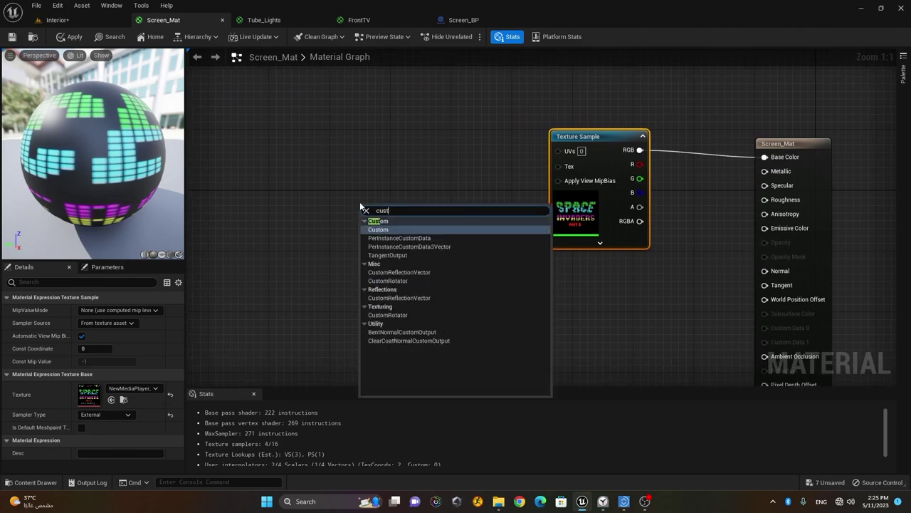
left_click(398, 315)
left_click_drag(449, 250, 396, 193)
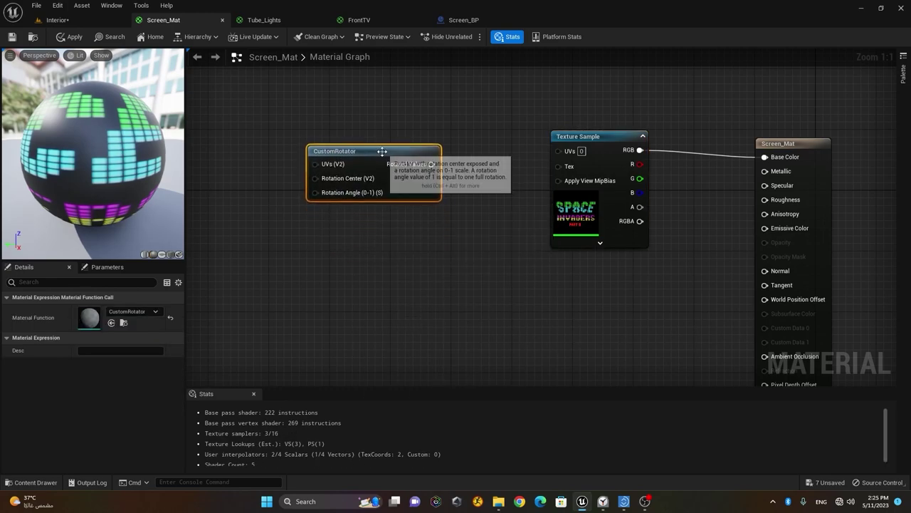
mouse_move(471, 266)
right_mouse_down()
mouse_move(526, 263)
mouse_move(485, 257)
right_mouse_up()
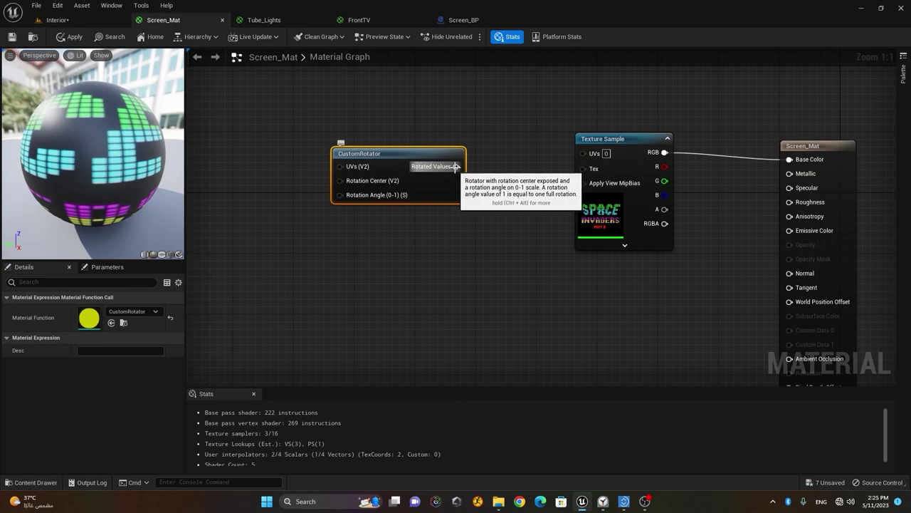
left_click_drag(456, 165, 588, 158)
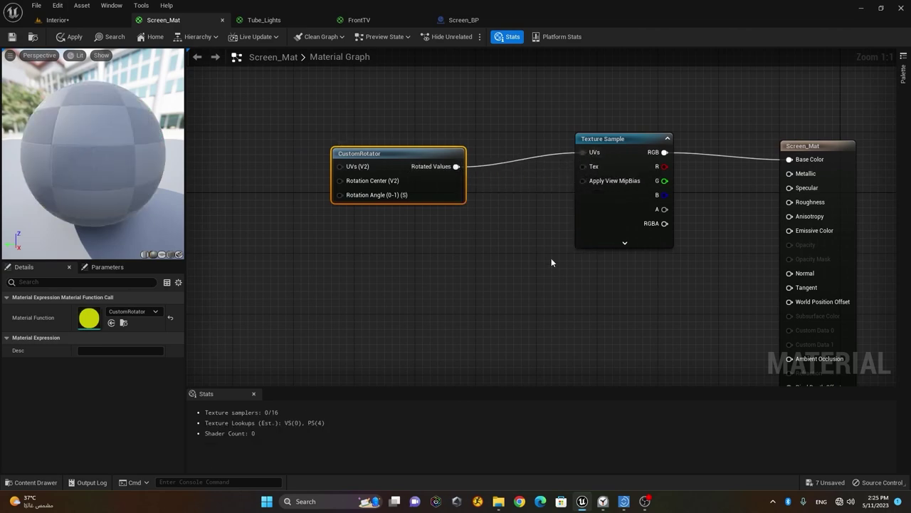
Step: Add a Constant2Vector node with X 0.5 and Y 0.5 and connect it to the CustomRotator's Rotation Center
right_click_drag(521, 269, 608, 274)
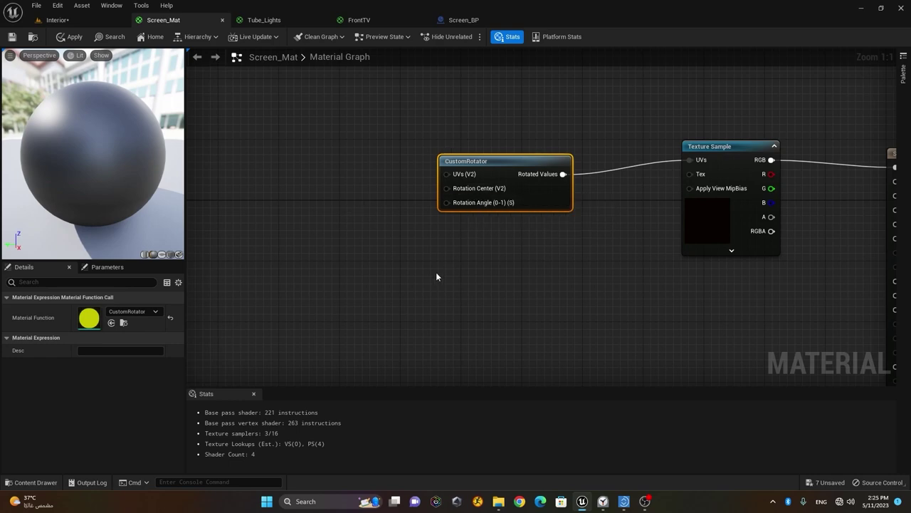
left_click(331, 220)
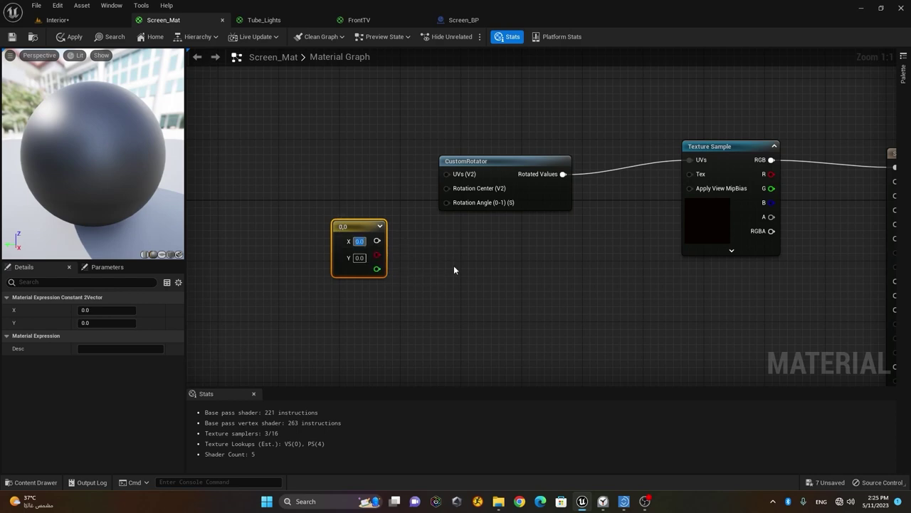
type("0.5")
key("Tab")
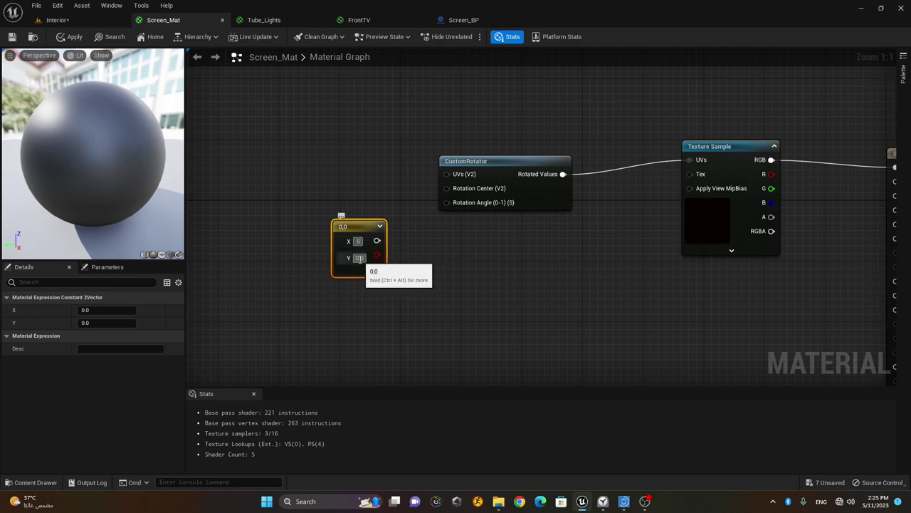
type("0.5")
key("Return")
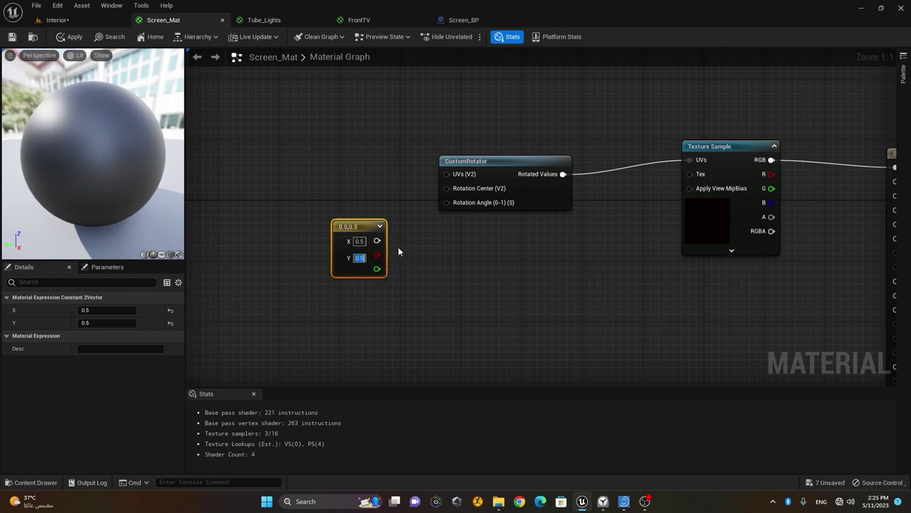
left_click_drag(377, 241, 447, 188)
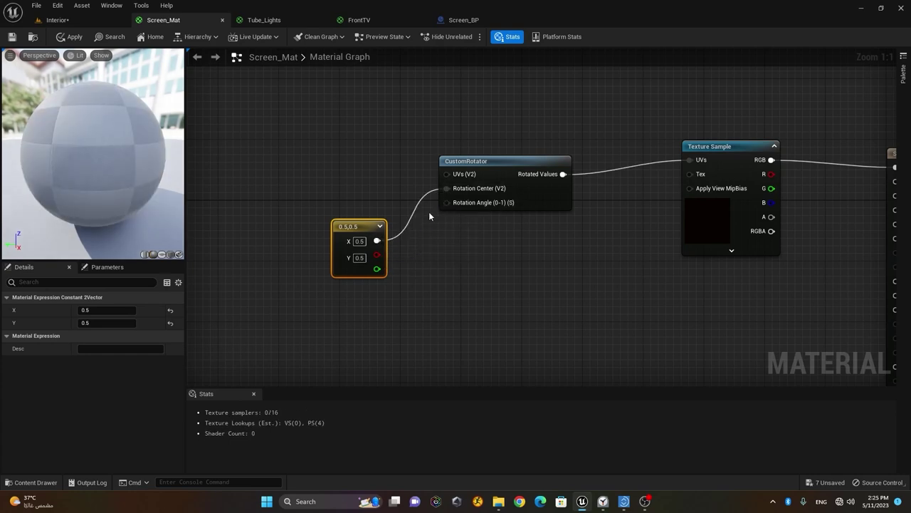
left_click_drag(379, 232, 356, 228)
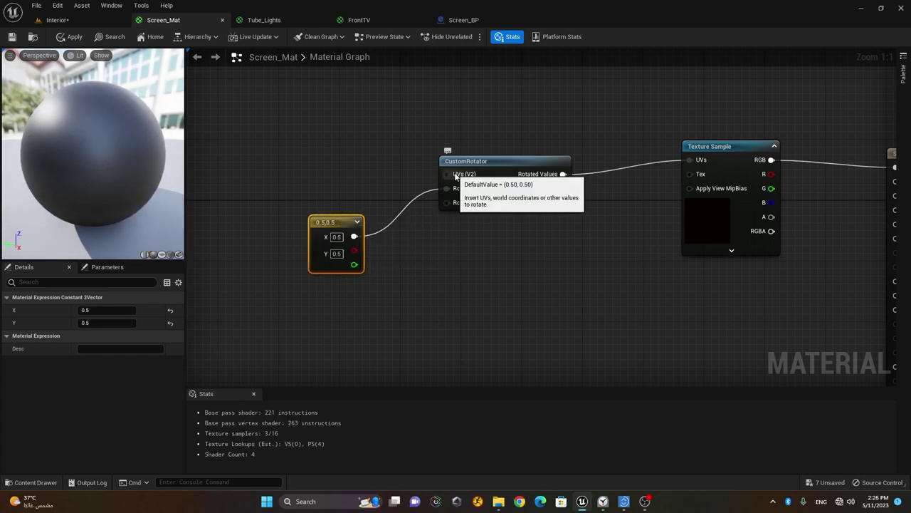
Step: Add a TextureCoordinate node before the CustomRotator and connect its output to the CustomRotator's UVs
right_click(288, 149)
type("tex")
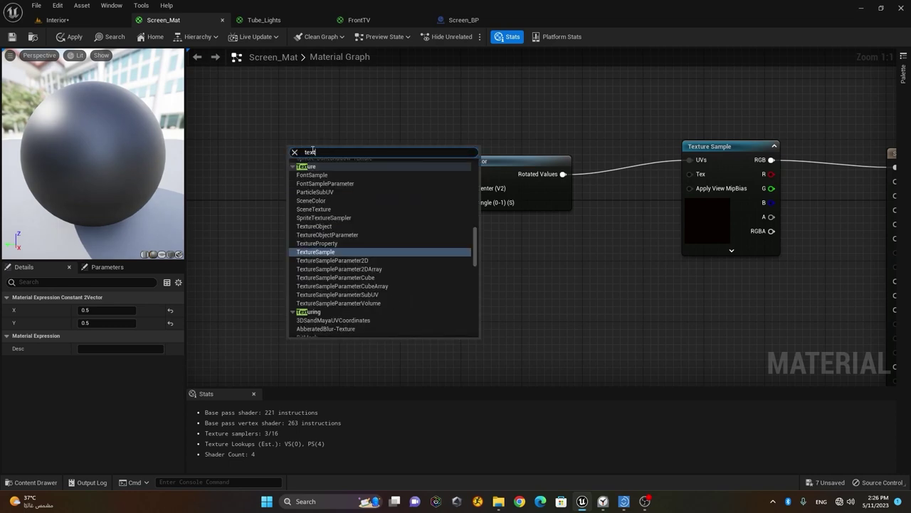
type("turec")
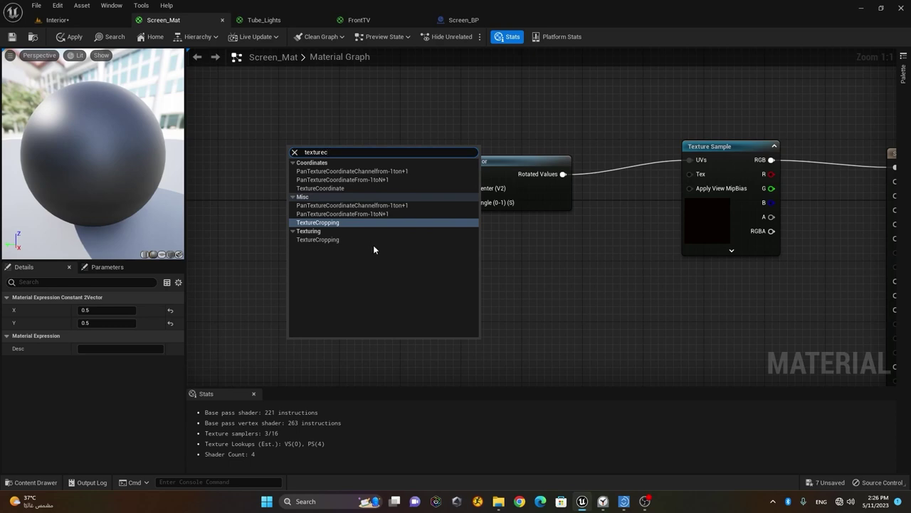
type("o")
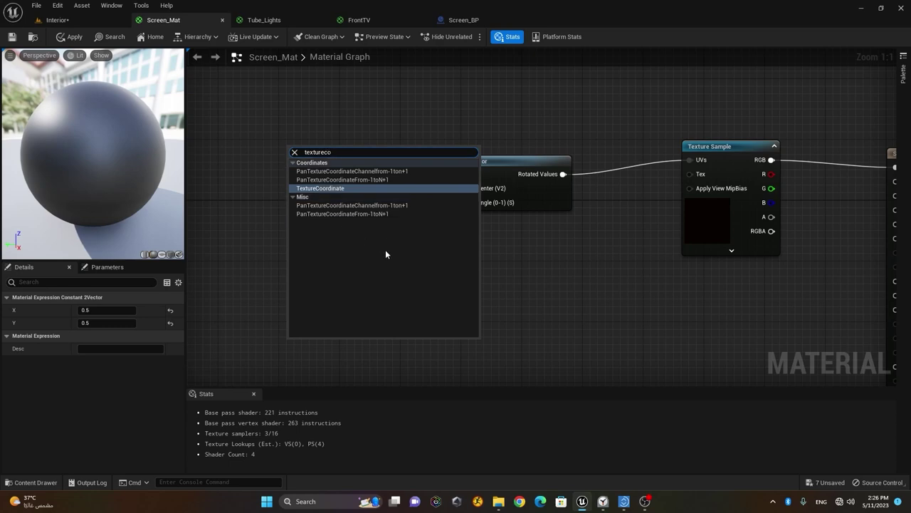
key("BackSpace")
key("BackSpace")
key("BackSpace")
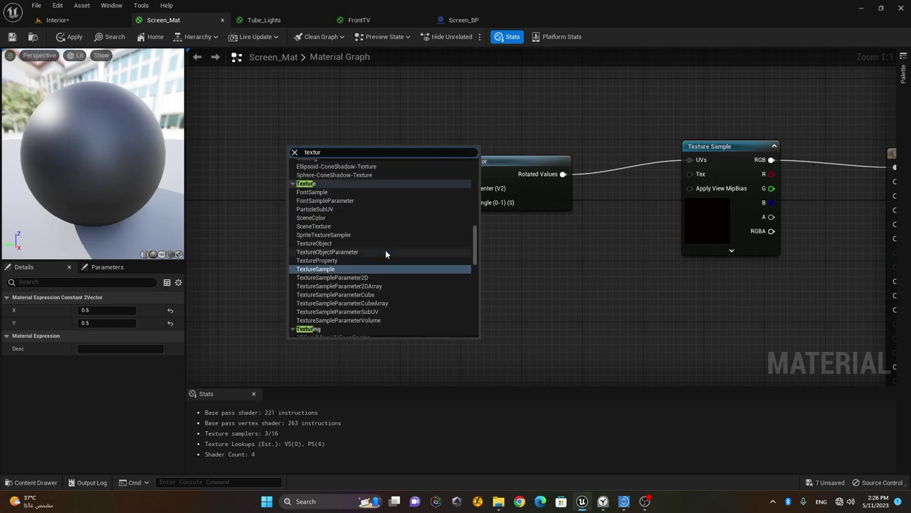
key("BackSpace")
key("BackSpace")
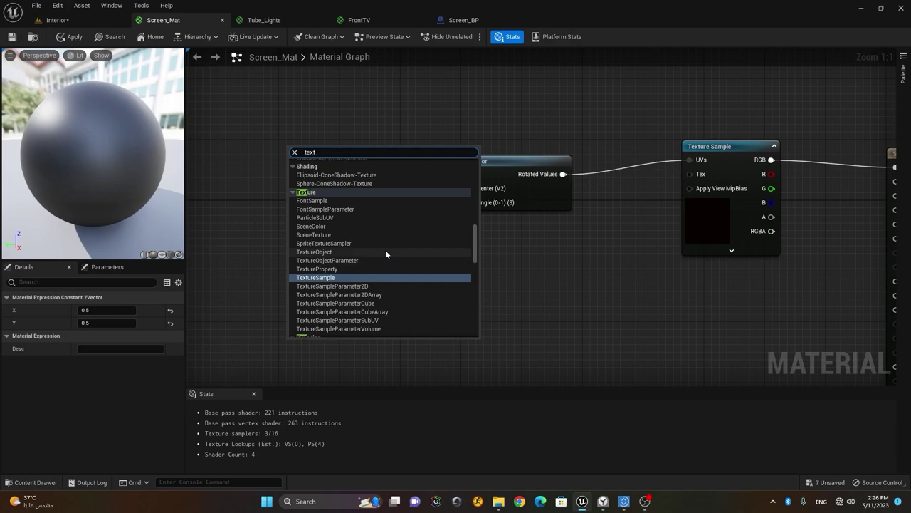
scroll(402, 252, "up", 5)
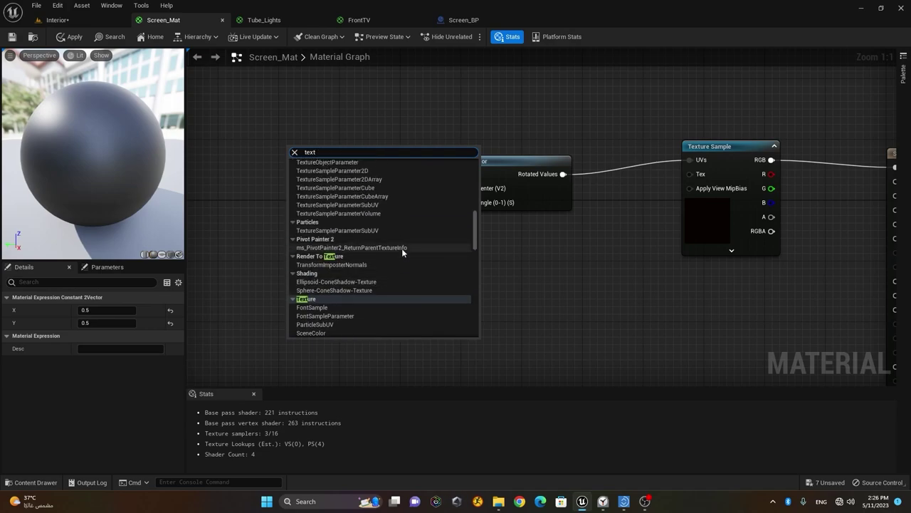
scroll(403, 251, "up", 10)
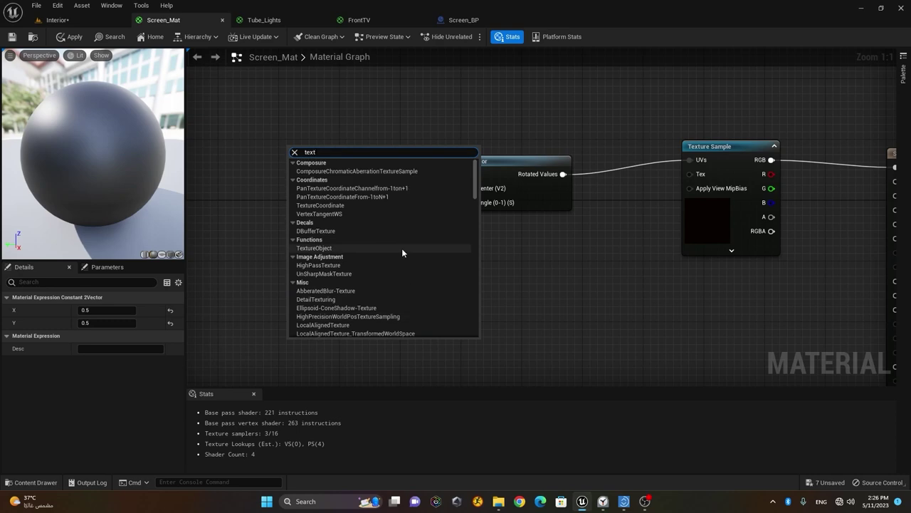
left_click(347, 206)
left_click_drag(367, 166, 447, 173)
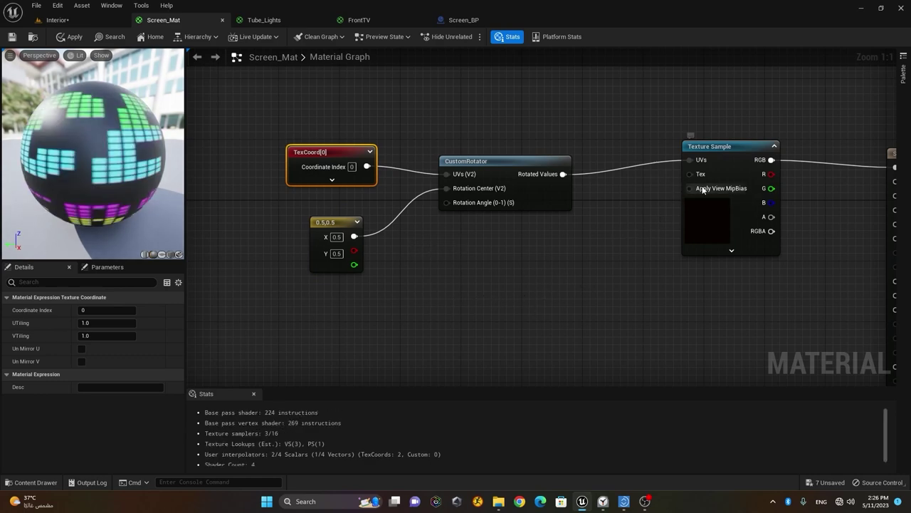
Step: Move the 0.5,0.5 node up beneath TexCoord, then add a Constant node below it and connect it to the CustomRotator's Rotation Angle
left_click_drag(336, 223, 342, 201)
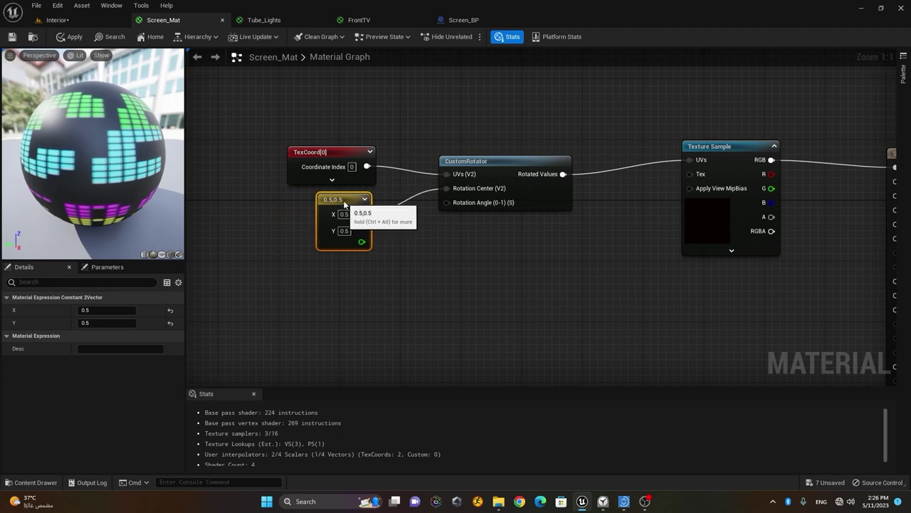
key("1")
left_click(336, 283)
left_click_drag(359, 286, 447, 203)
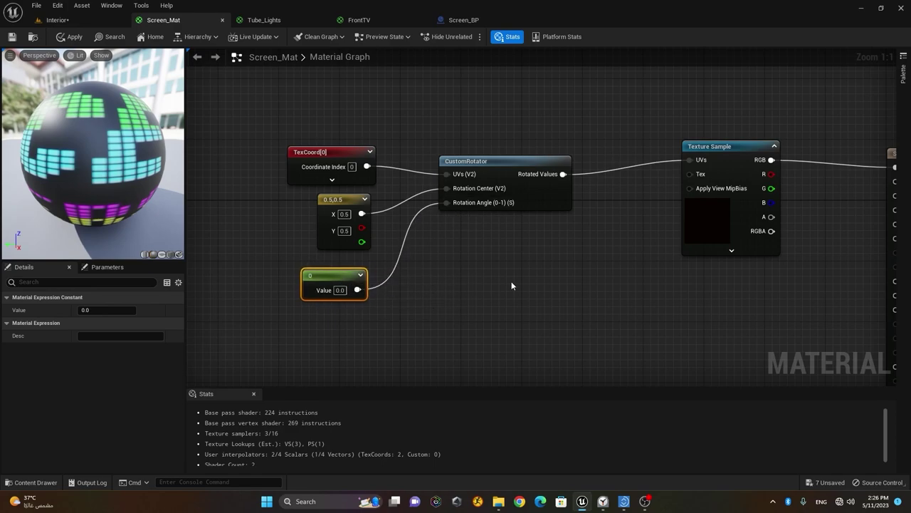
Step: Set the rotation angle constant to 0.75 and save the Screen_Mat material
left_click(341, 290)
type(".75")
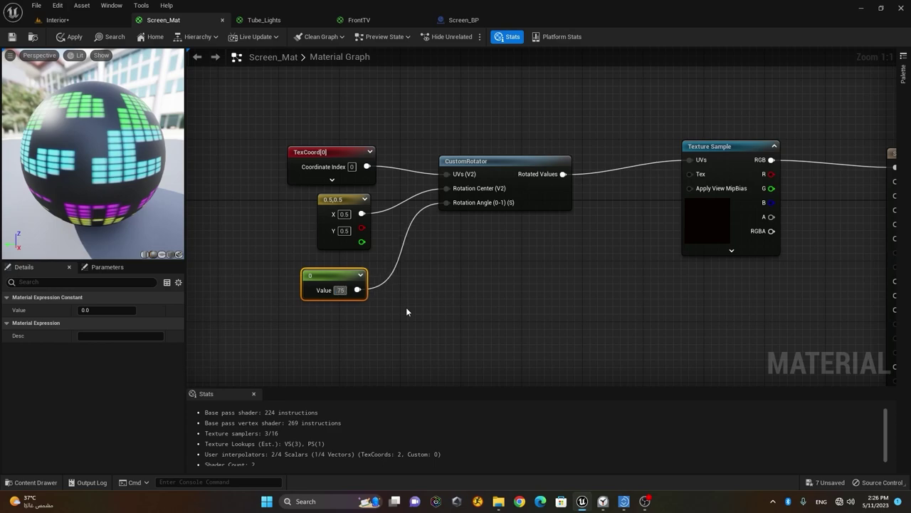
key("Return")
left_click(12, 37)
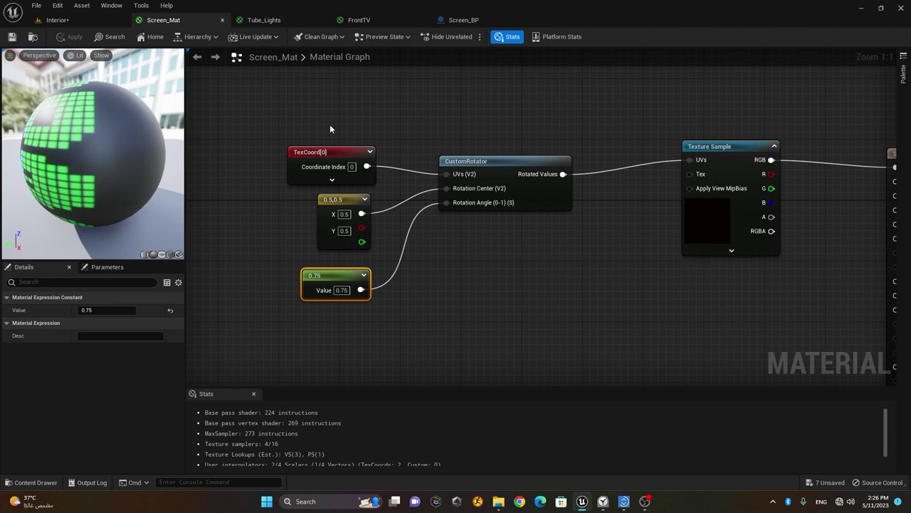
Step: Play the Interior level to check the video's rotation on the TV screen, and stop the simulation
left_click(59, 20)
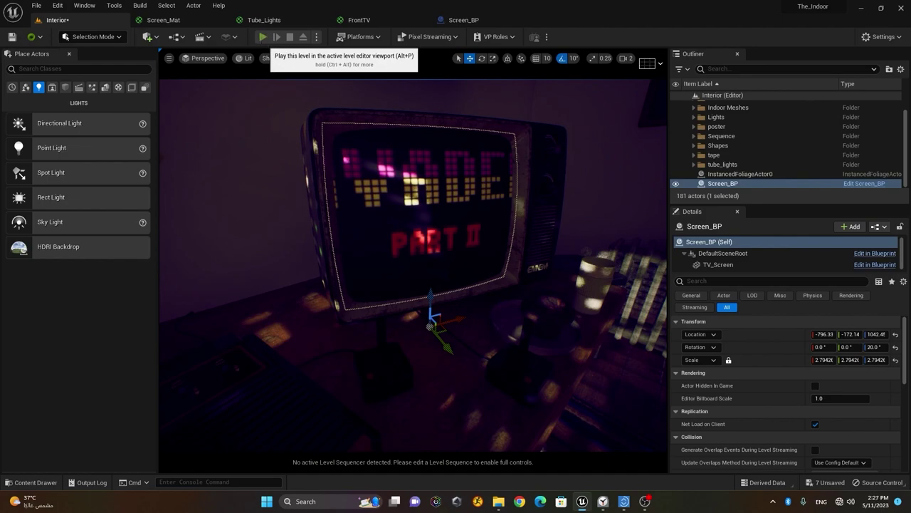
left_click(262, 36)
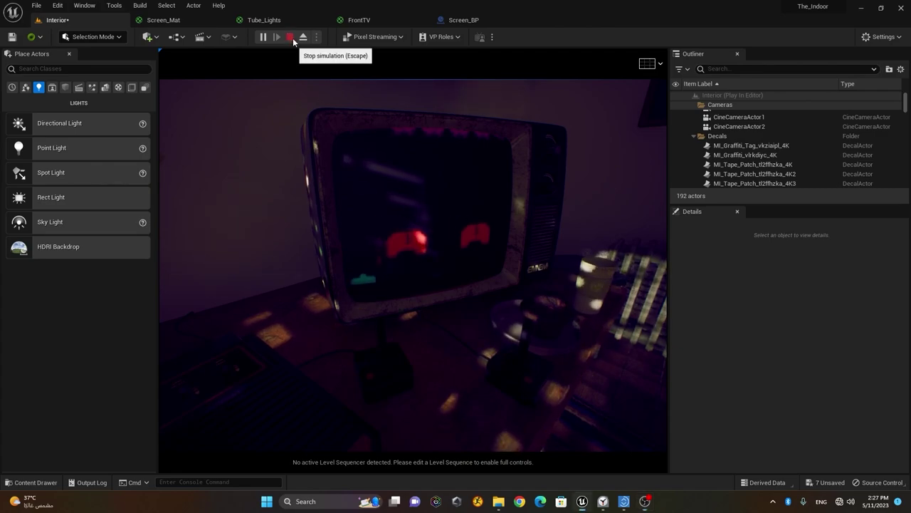
key("Escape")
left_click(407, 153)
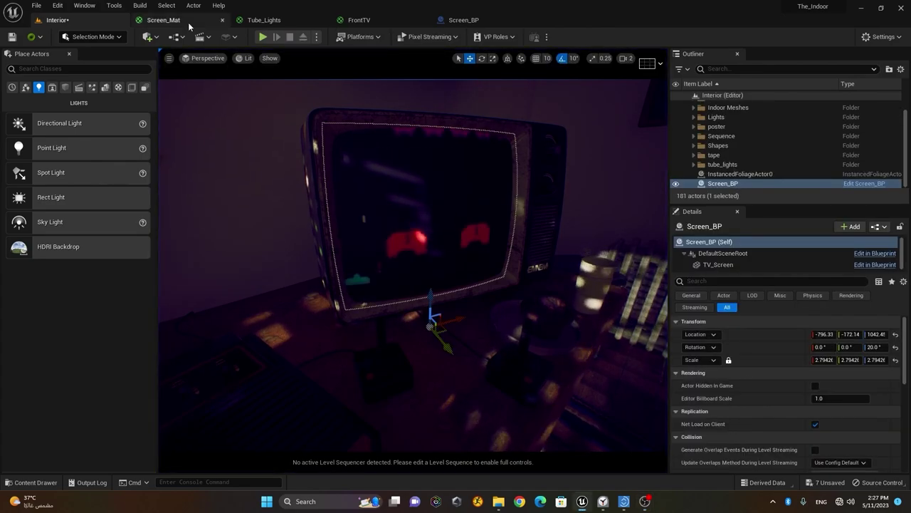
Step: Return to the Screen_Mat graph, move the CustomRotator and its input nodes lower, and place the TexCoord node well above them
left_click(163, 20)
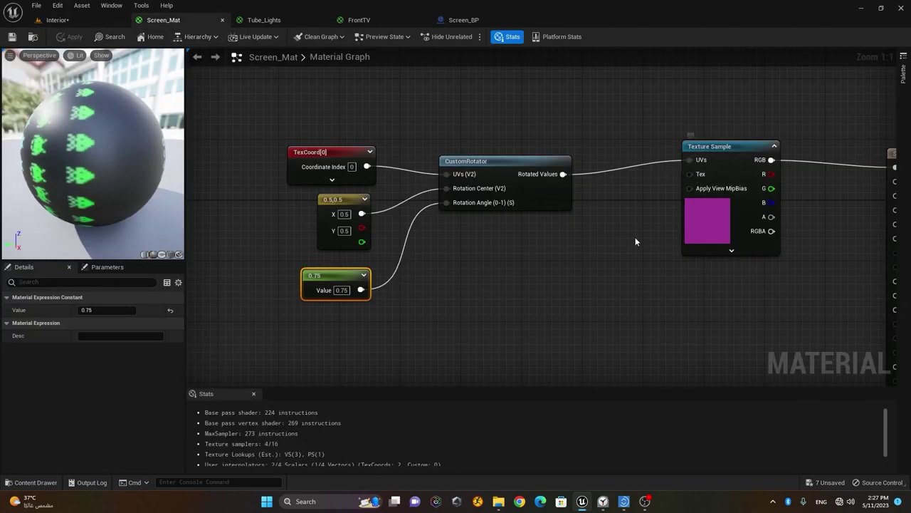
left_click_drag(247, 126, 512, 285)
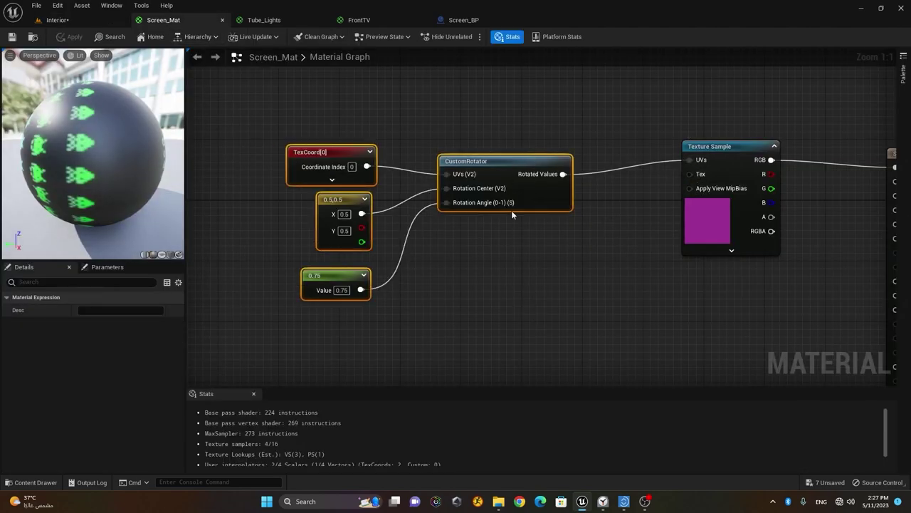
left_click_drag(496, 169, 495, 252)
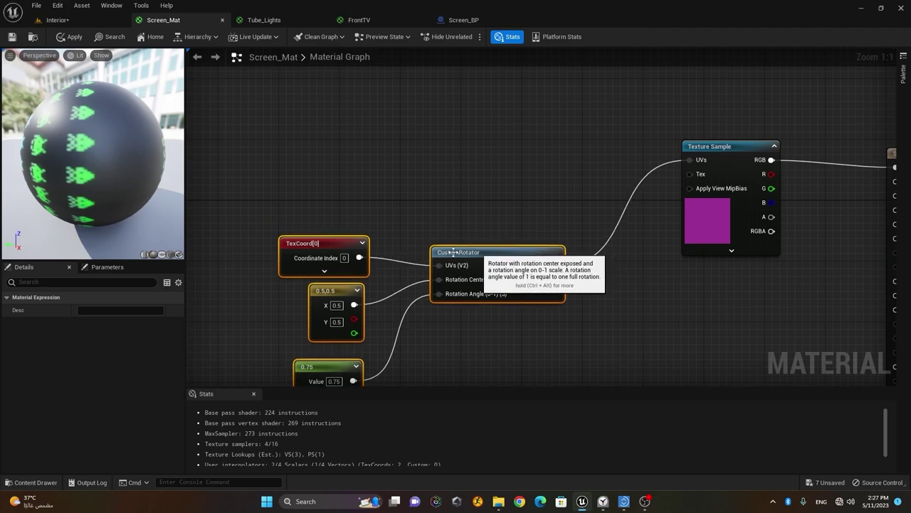
left_click_drag(330, 235, 300, 92)
left_click(306, 206)
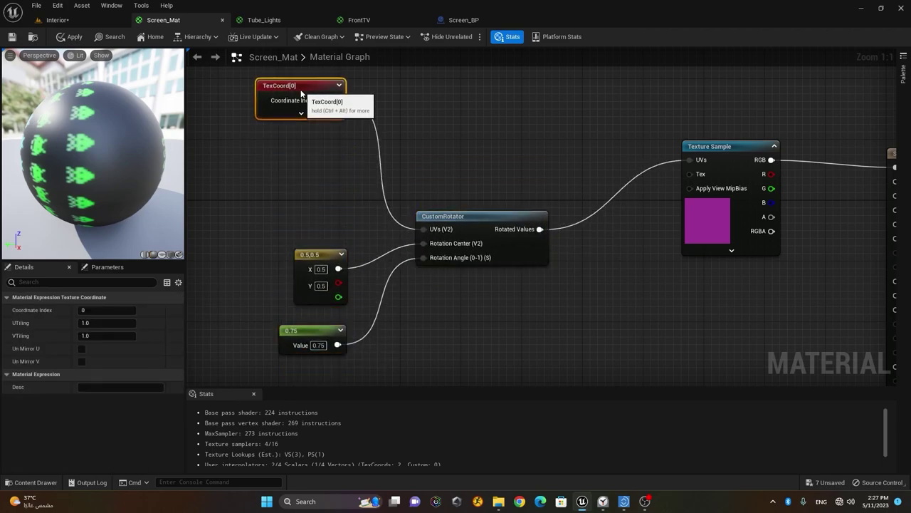
left_click(463, 119)
right_click_drag(480, 120, 475, 159)
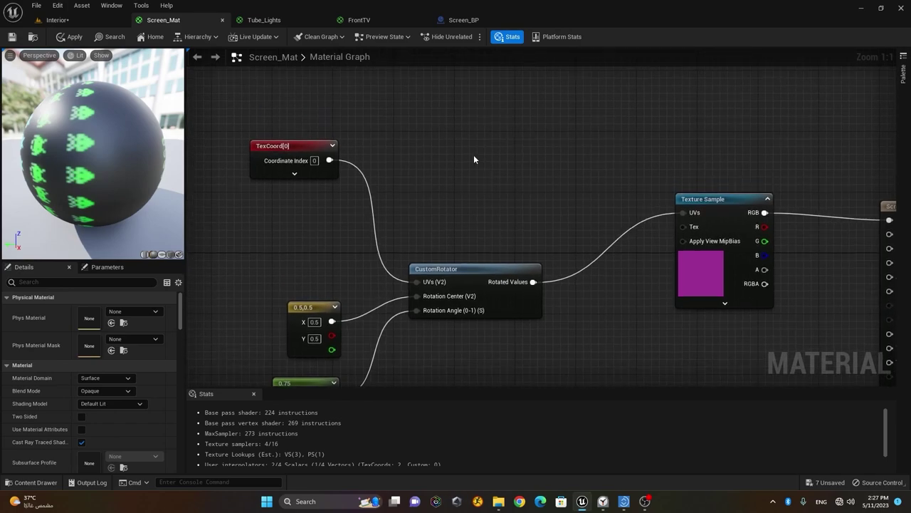
Step: Add two Constant nodes above the CustomRotator and convert the upper one to a parameter named U Tile
left_click(443, 106)
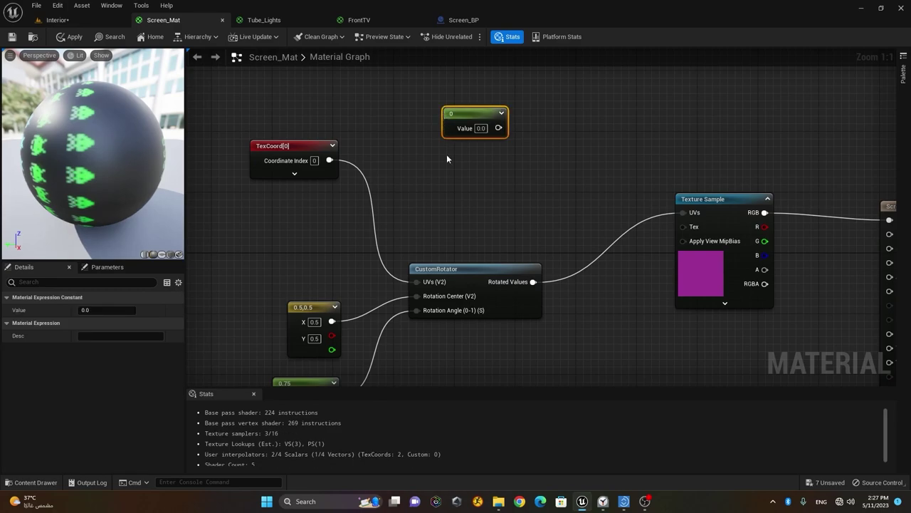
left_click(446, 153)
left_click(468, 118)
right_click(467, 116)
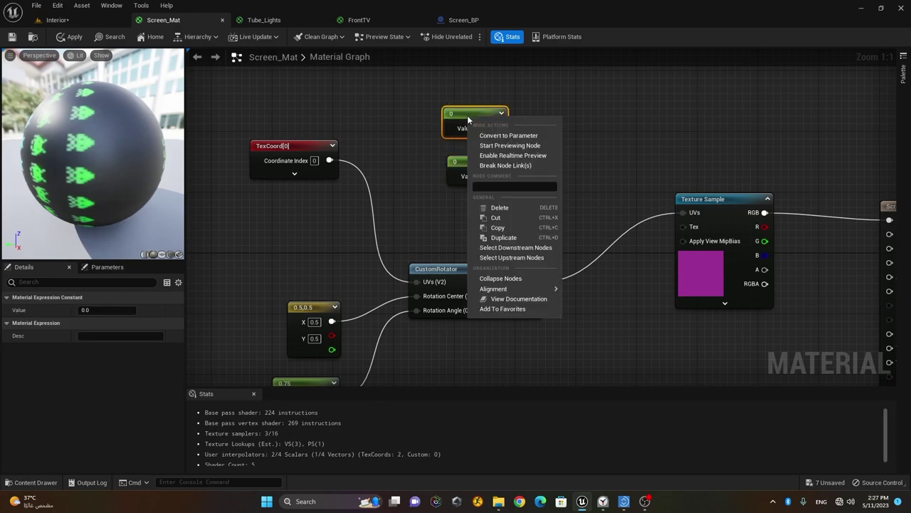
left_click(528, 136)
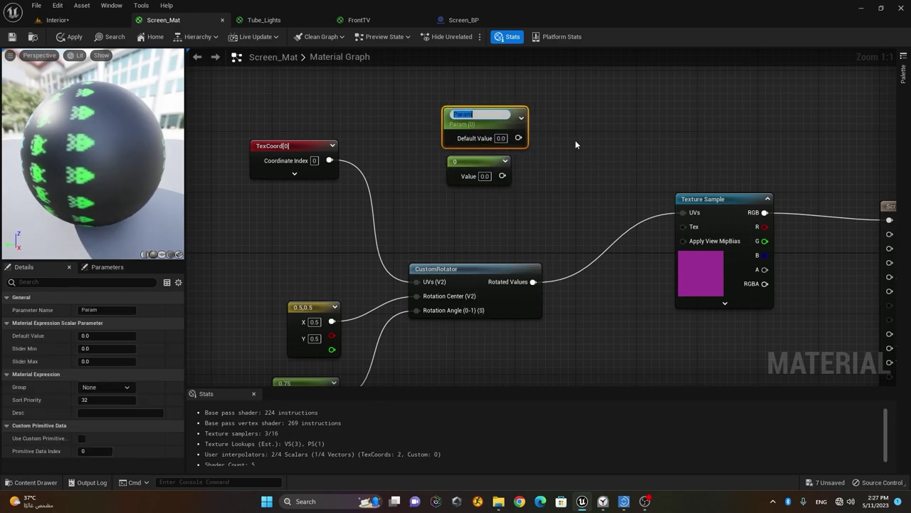
type("U Tile")
left_click(574, 139)
Step: Convert the second new Constant node to a parameter named V Tile
left_click(475, 161)
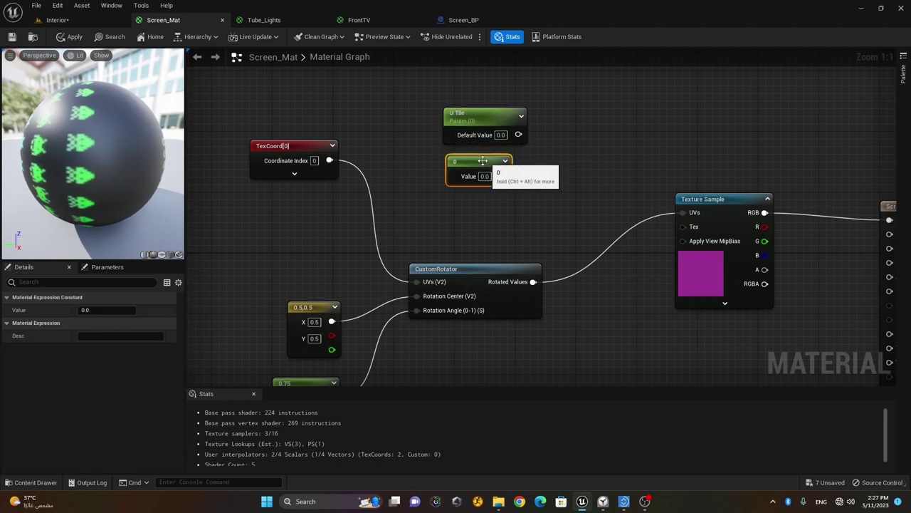
right_click(475, 160)
left_click(534, 179)
type("V")
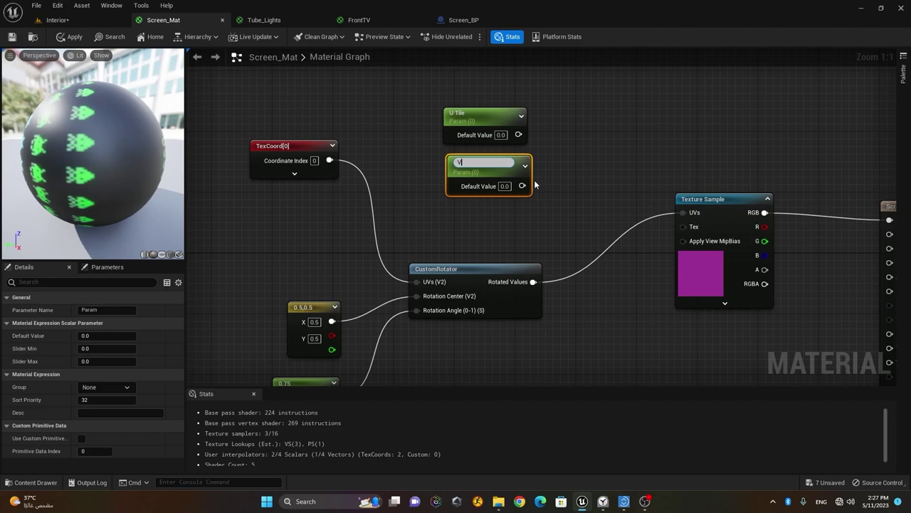
type(" Tile")
key("Return")
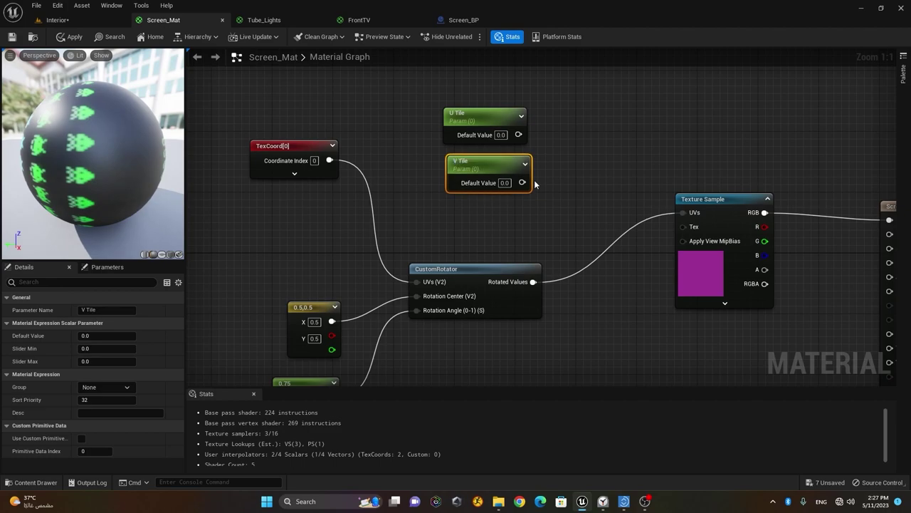
Step: Reposition the U Tile and V Tile parameters and add an AppendVector node, connecting U Tile to A and V Tile to B
left_click_drag(470, 116, 422, 79)
left_click_drag(495, 165, 450, 133)
right_click(572, 106)
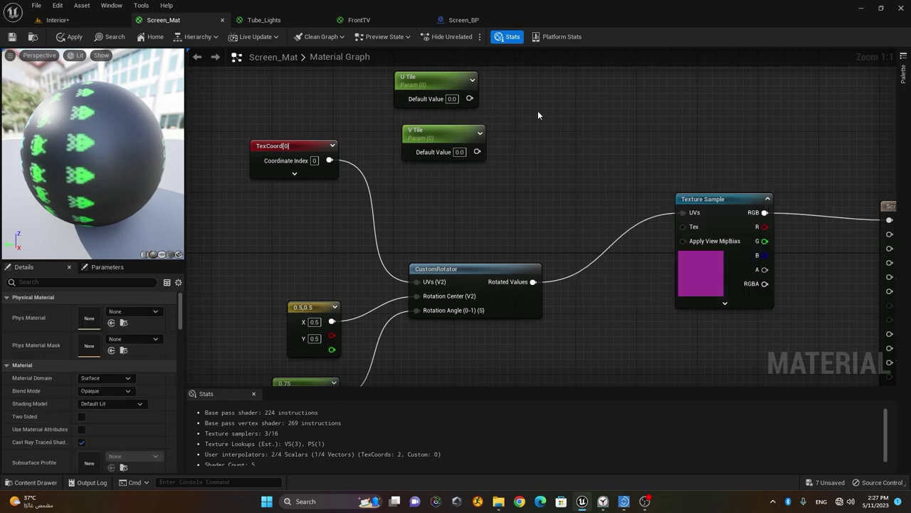
right_click(533, 111)
type("appe")
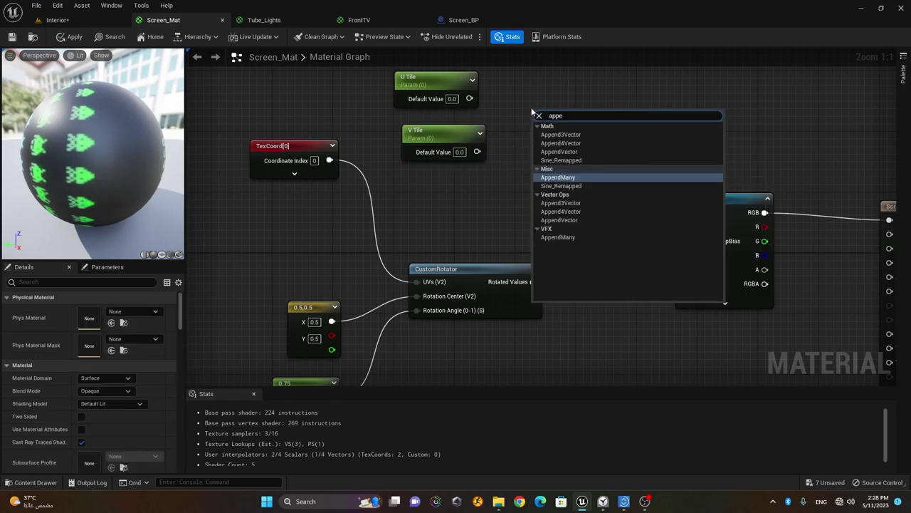
type("nd")
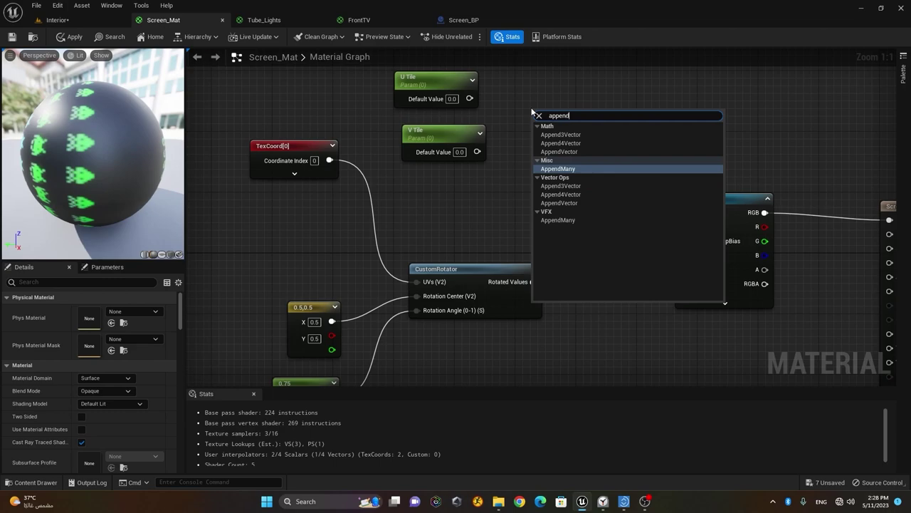
left_click(559, 152)
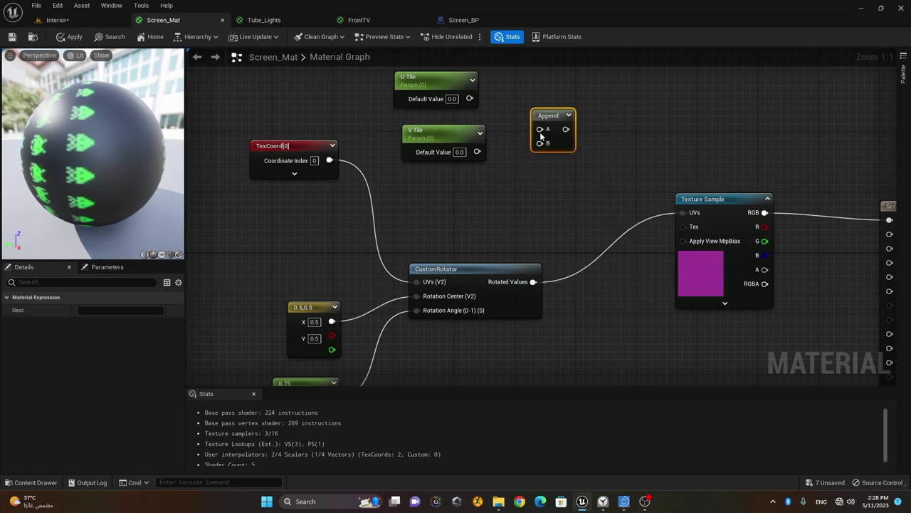
left_click_drag(469, 98, 531, 114)
left_click_drag(477, 151, 531, 128)
Step: Add a Multiply node and place it between the Append node and the Texture Sample
left_click(542, 187)
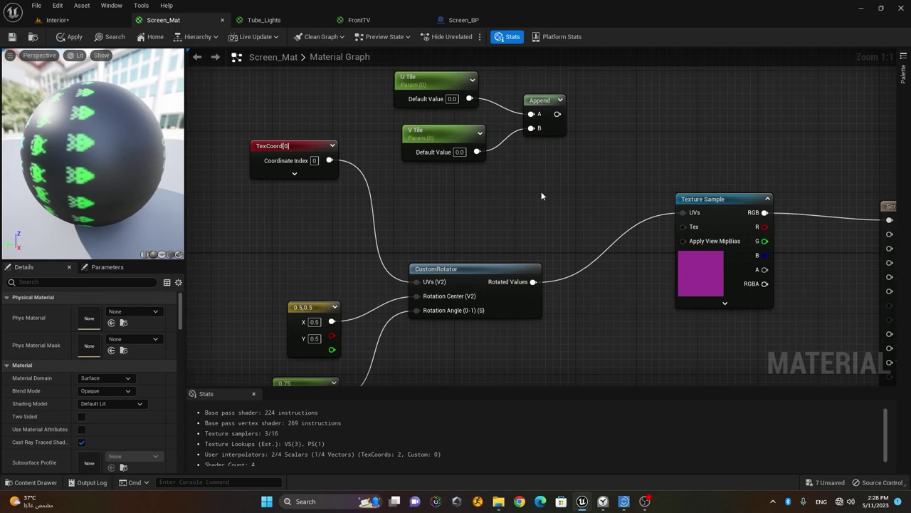
right_click(541, 196)
type("mul")
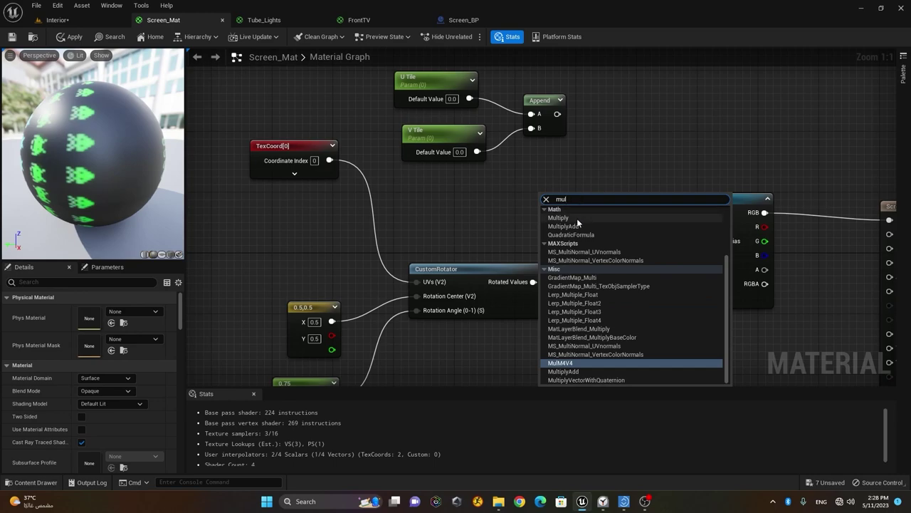
left_click(577, 218)
left_click_drag(547, 201, 606, 164)
mouse_move(616, 153)
left_mouse_down()
mouse_move(623, 119)
mouse_move(606, 168)
left_mouse_up()
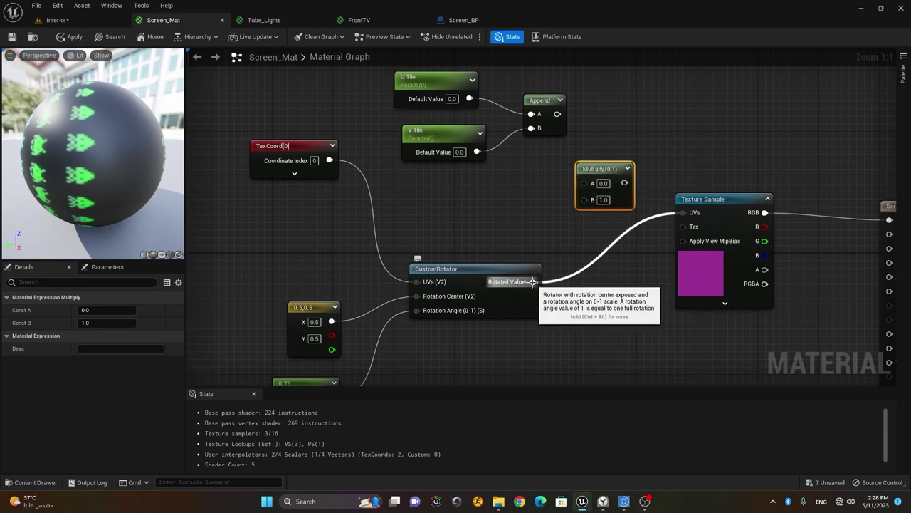
Step: Connect Append to the Multiply's A, Rotated Values to B, and the Multiply output to the Texture Sample's UVs, aligning the Multiply node
left_click_drag(533, 281, 579, 199)
left_click_drag(558, 114, 681, 214)
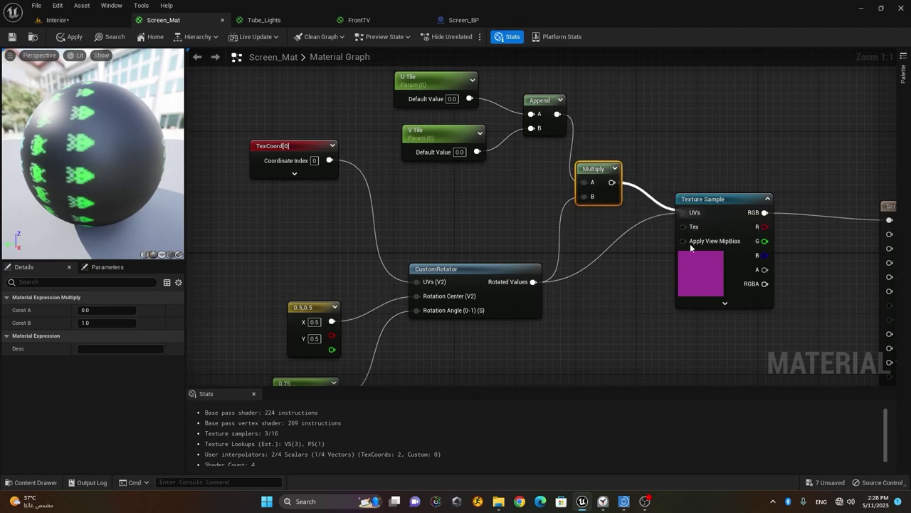
left_click_drag(598, 172, 614, 200)
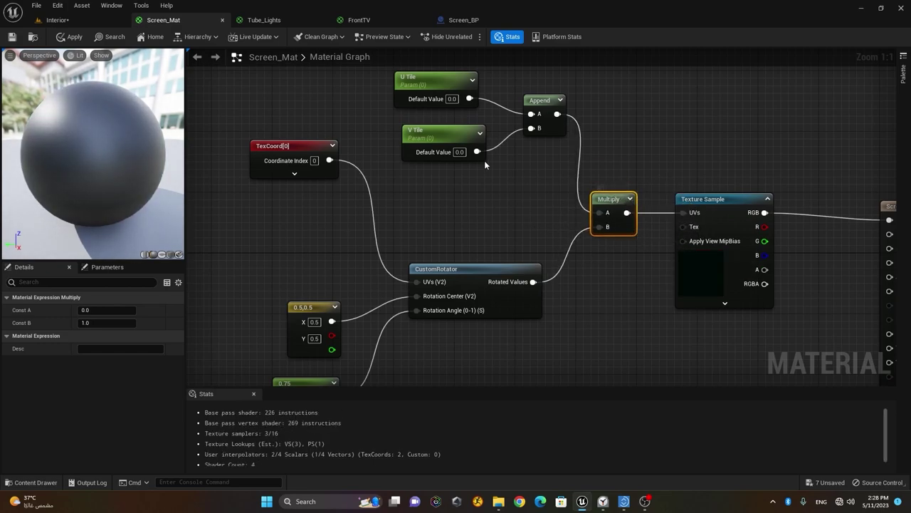
Step: Align V Tile beneath U Tile, set both parameters' default values to 2, and save the material
left_click(433, 136)
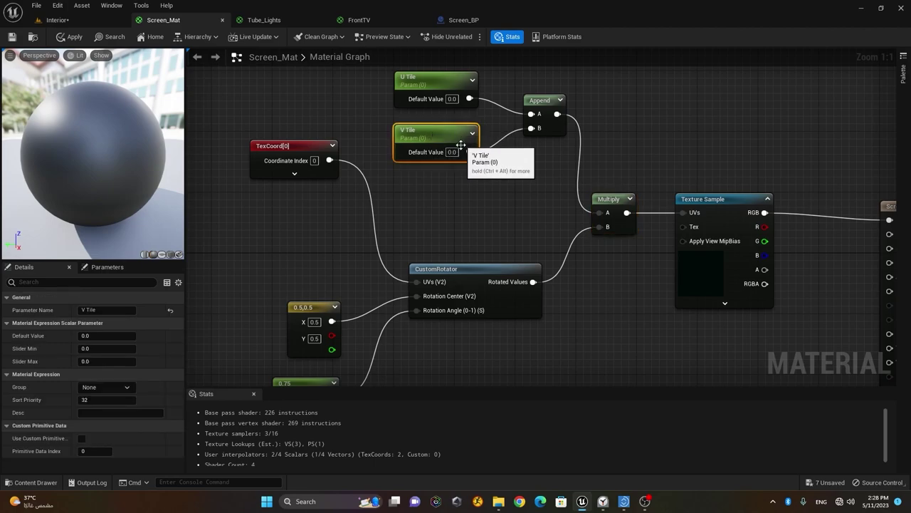
left_click(451, 98)
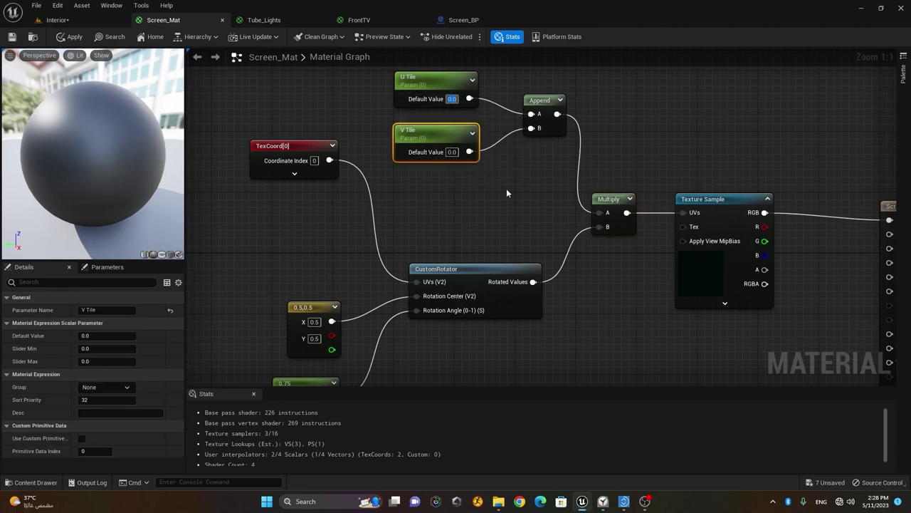
type("2")
key("Return")
left_click(456, 154)
type("2")
key("Return")
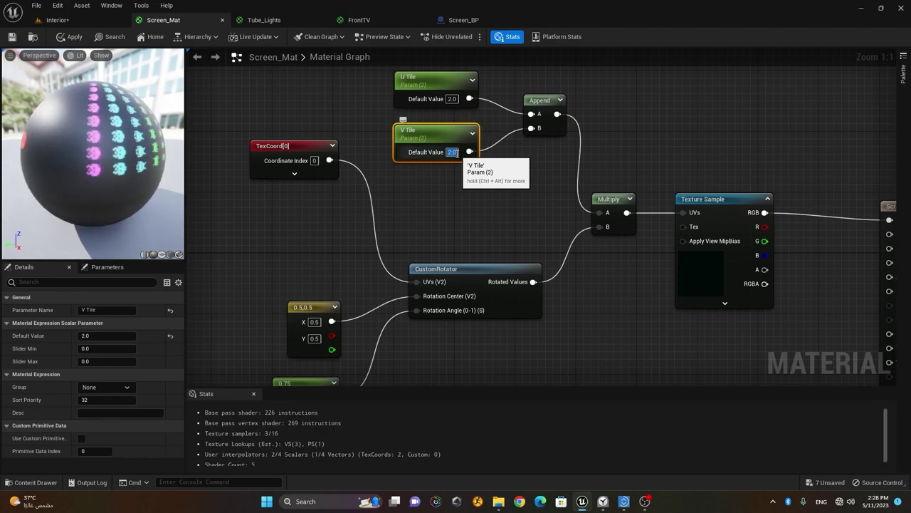
left_click(12, 39)
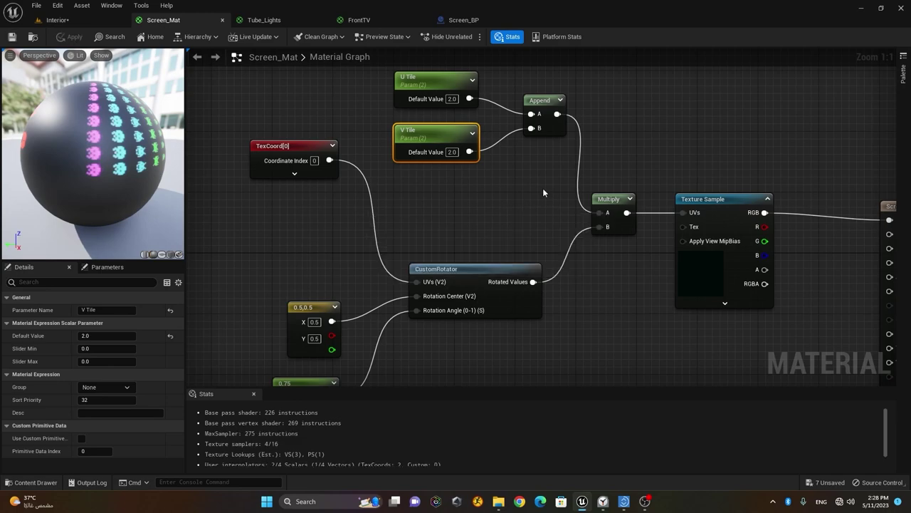
Step: Play the Interior level to check the tiled video on the TV screen
left_click(72, 20)
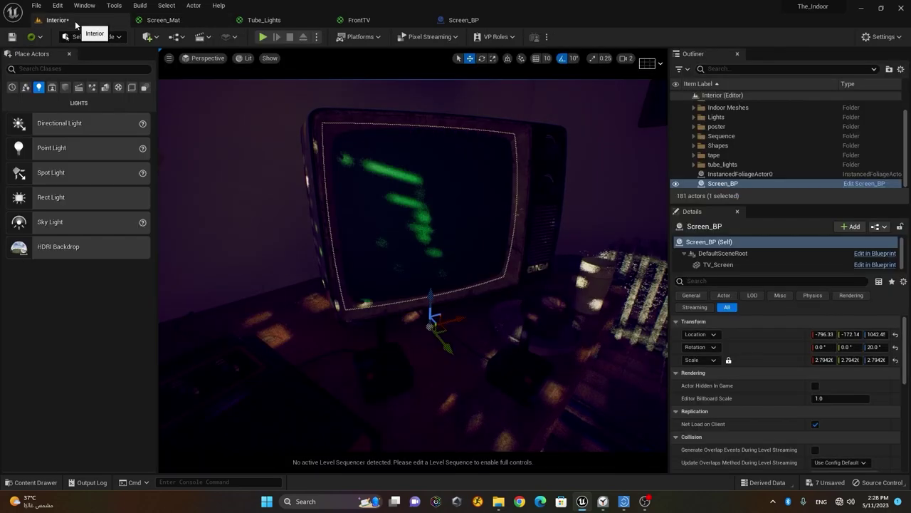
left_click(263, 37)
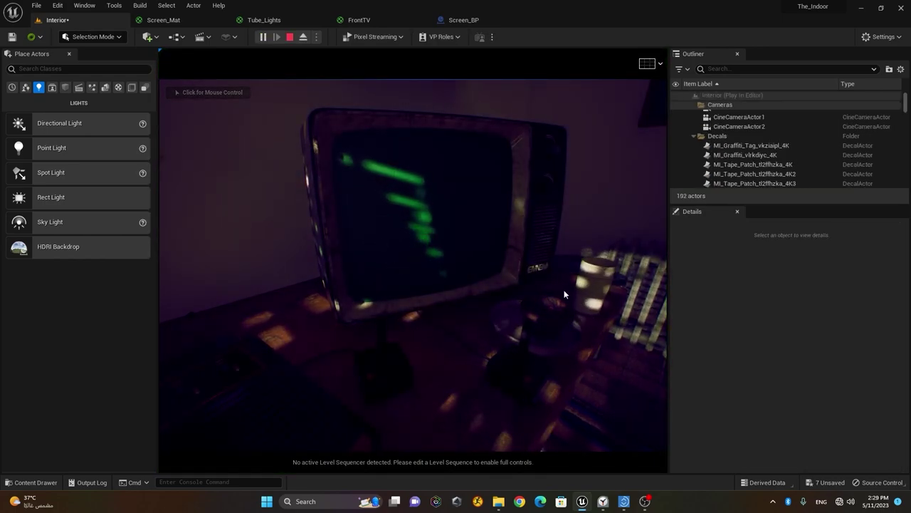
left_click(523, 196)
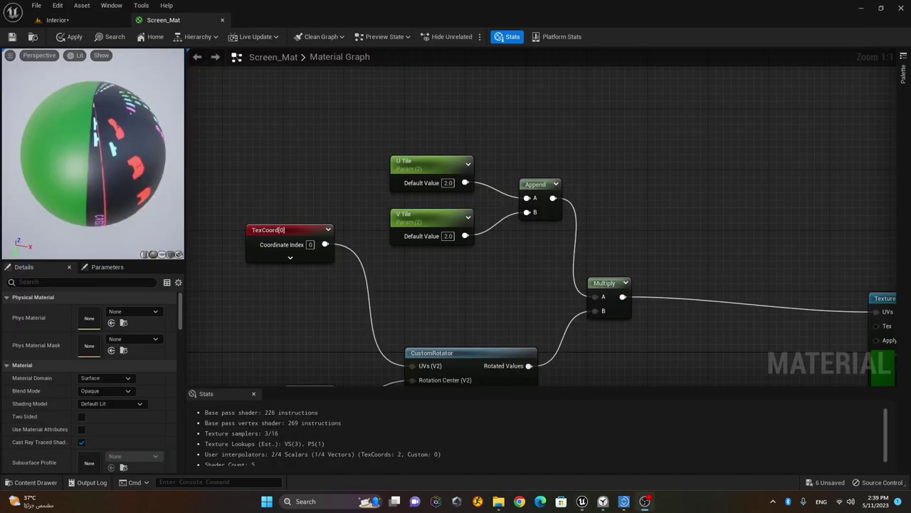
Step: Save the Screen_Mat material again and replay the Interior level to view the TV screen
right_click_drag(535, 273, 500, 219)
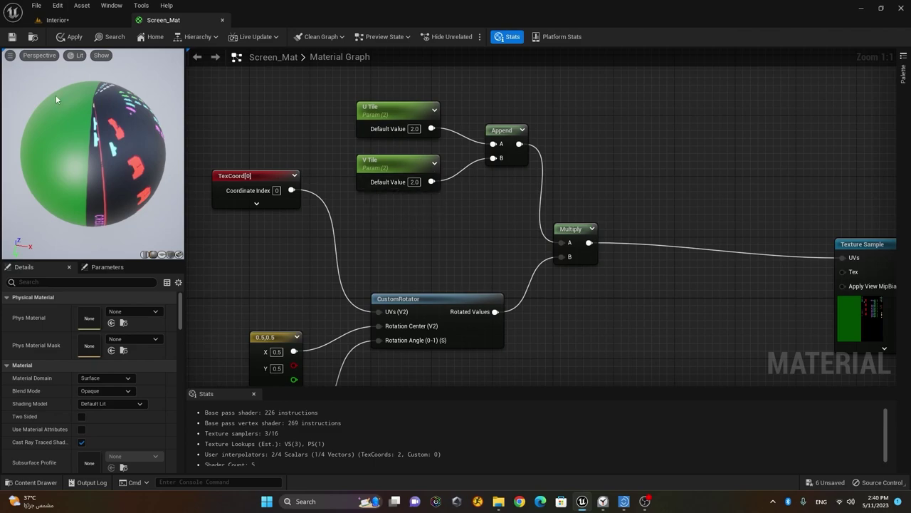
left_click(11, 37)
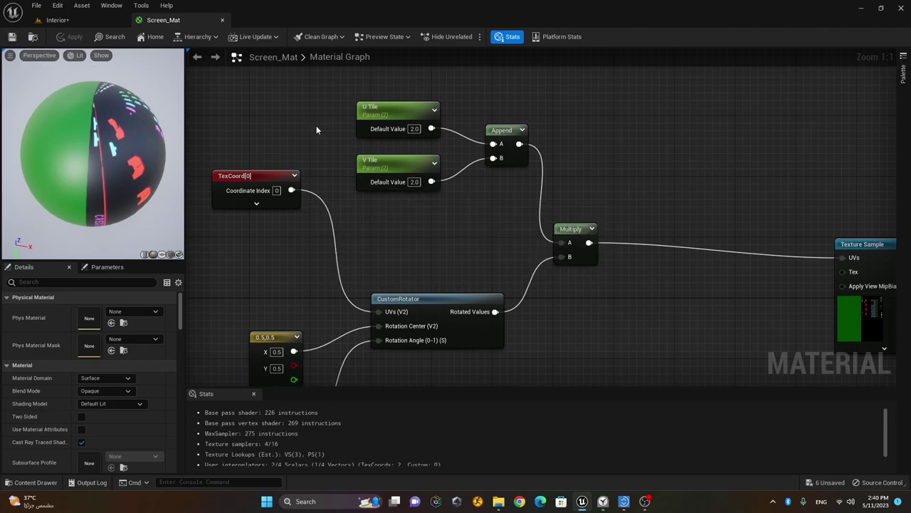
left_click(57, 20)
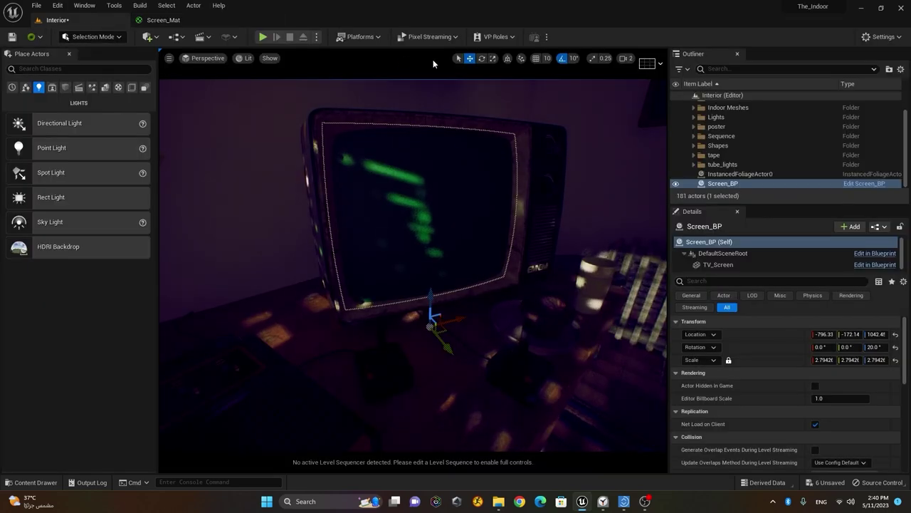
left_click(263, 37)
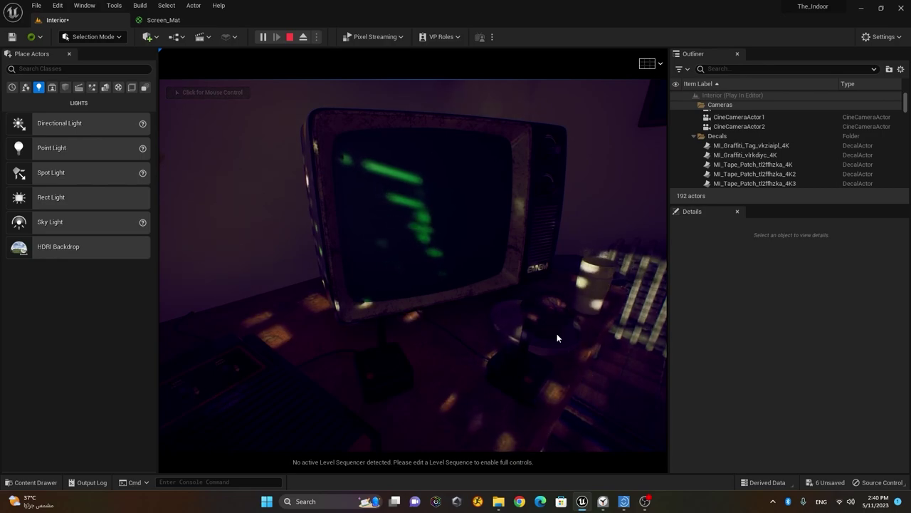
Step: Return to Screen_Mat and examine the tiled texture around the preview sphere along with the U Tile and V Tile parameters
left_click(164, 20)
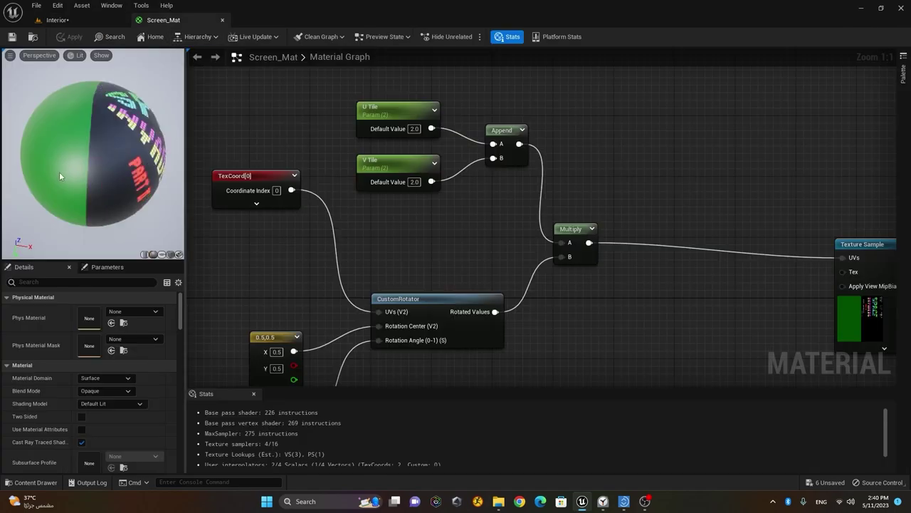
left_click_drag(92, 153, 8, 185)
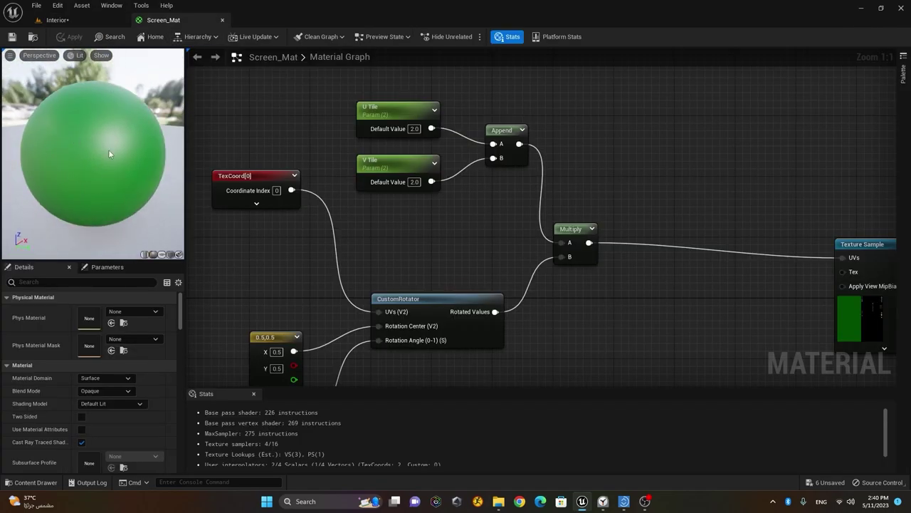
left_click_drag(109, 154, 283, 152)
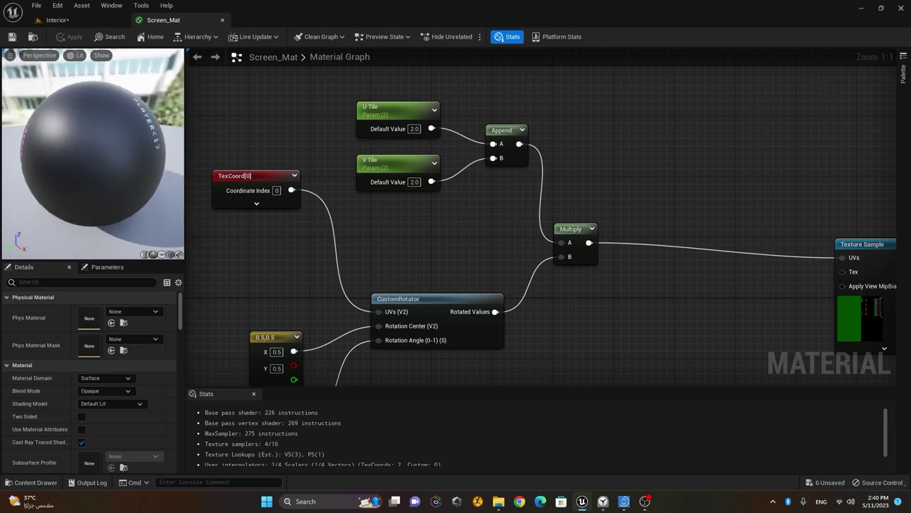
left_click_drag(143, 151, 6, 150)
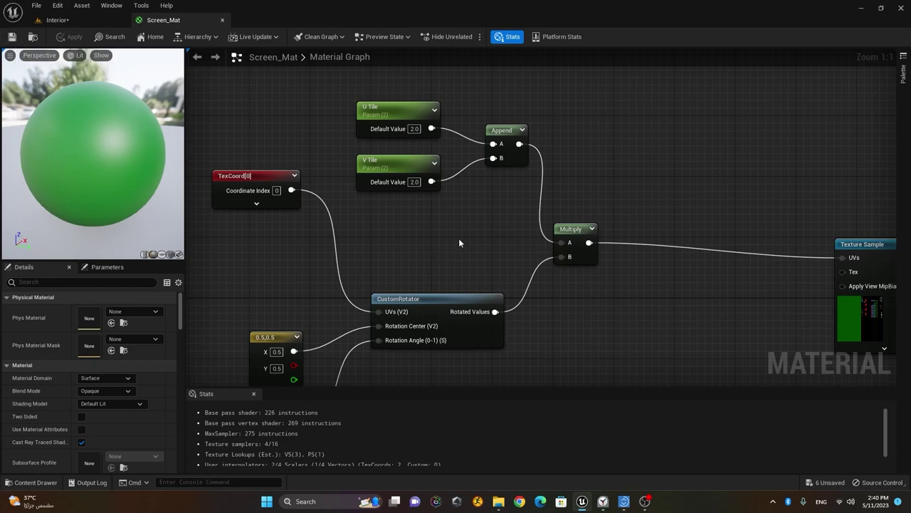
right_click_drag(459, 238, 490, 221)
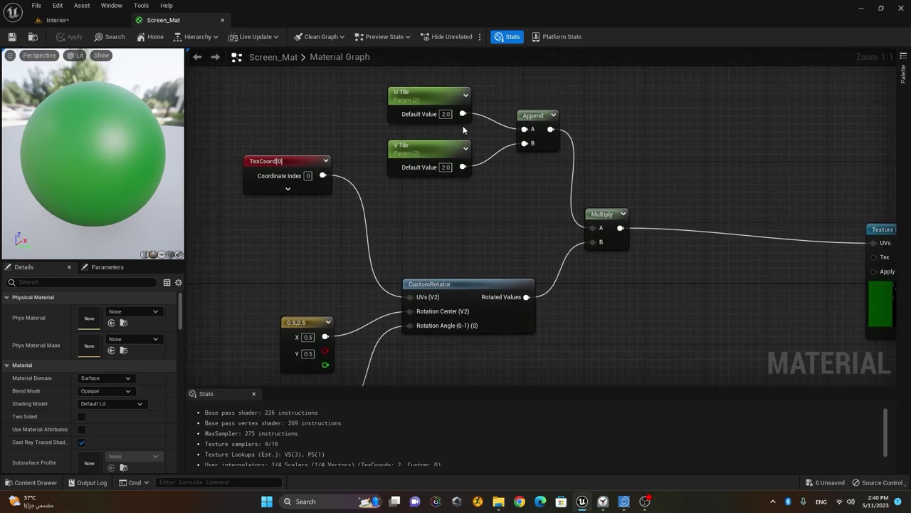
left_click(419, 92)
left_click(423, 149)
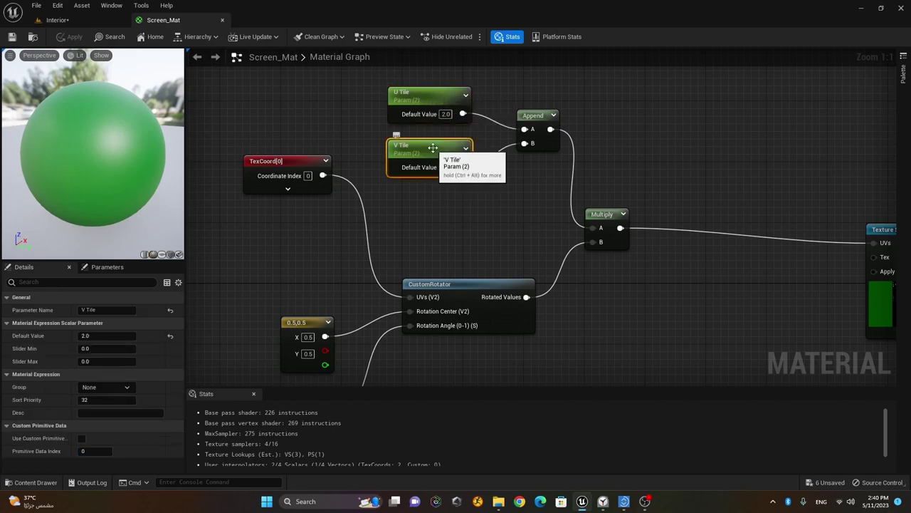
left_click(432, 93)
left_click(430, 148)
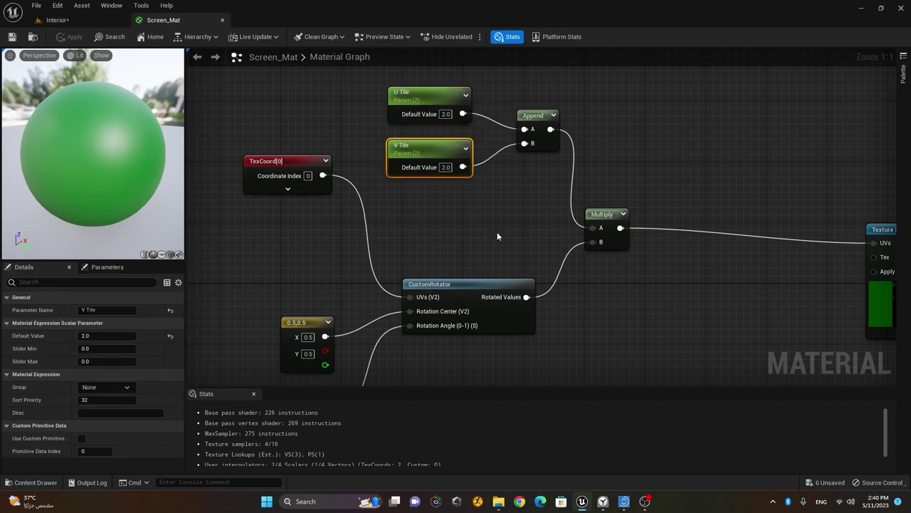
Step: Convert the 0.75 constant feeding the CustomRotator to a parameter named Rotation Angle
right_click_drag(308, 237, 313, 71)
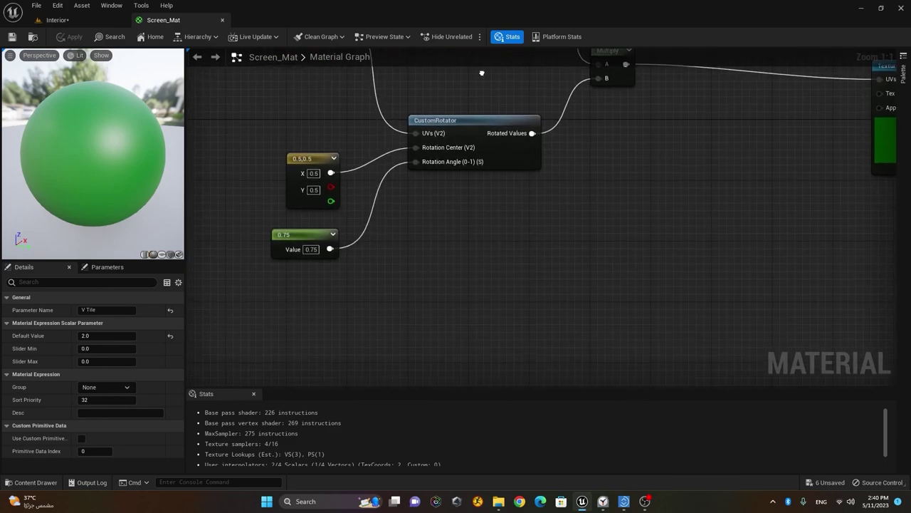
right_click(308, 237)
left_click(390, 257)
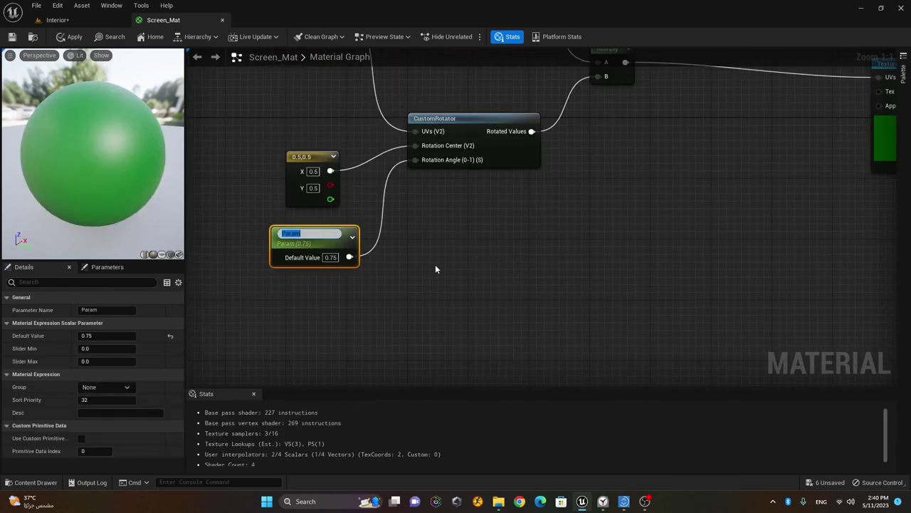
type("Rotation Angle")
key("Return")
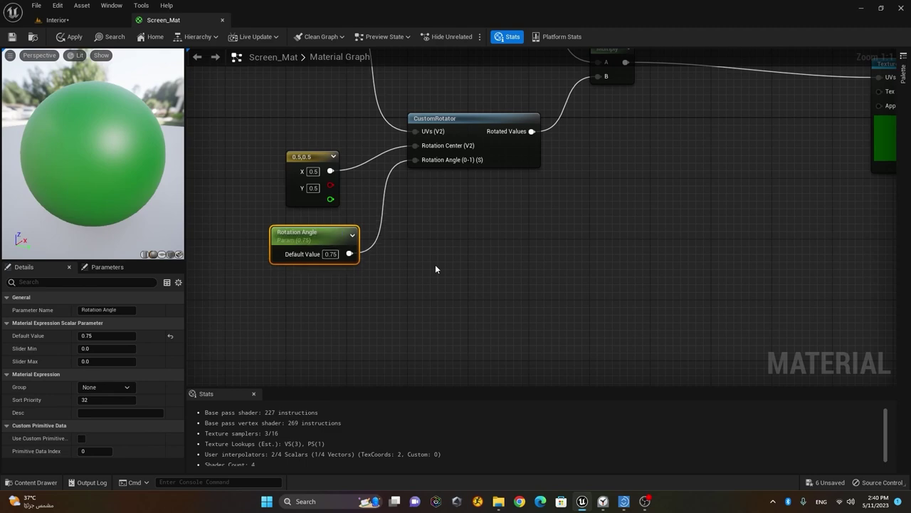
Step: Add two Constant nodes below the CustomRotator and line them up one above the other
left_click(469, 285)
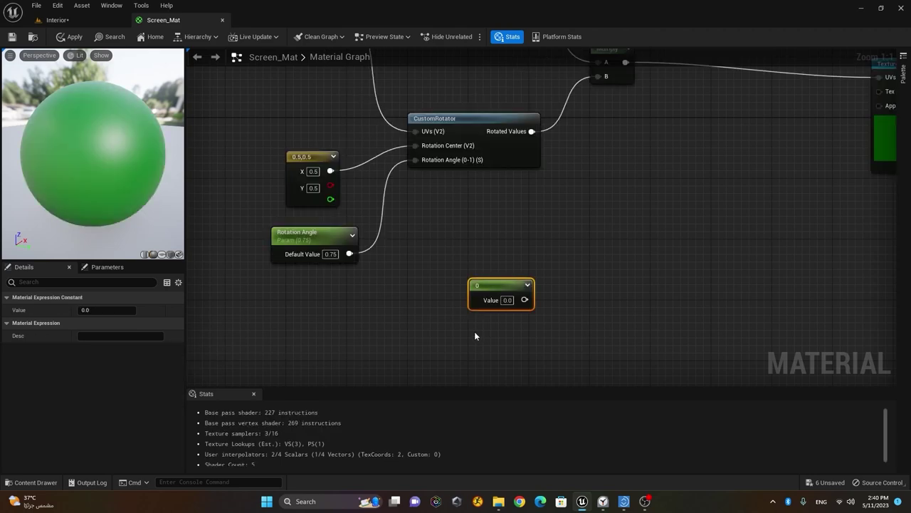
left_click(474, 331)
right_click_drag(599, 328, 565, 269)
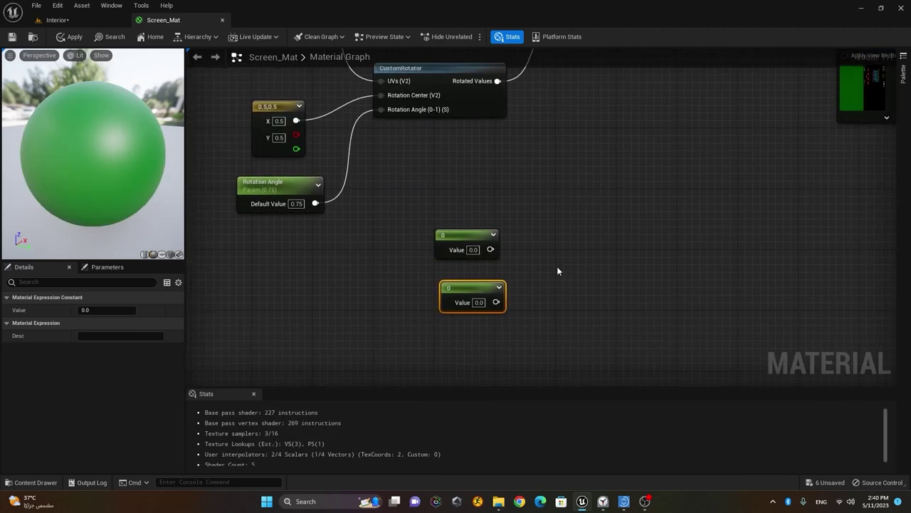
left_click_drag(470, 246, 477, 230)
left_click_drag(479, 295, 480, 287)
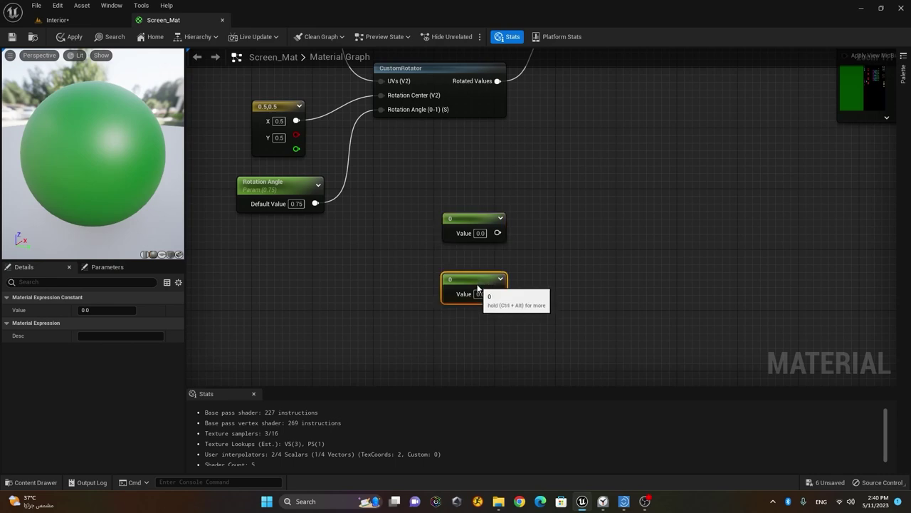
Step: Convert the upper new Constant node to a parameter named X Offset
left_click(466, 219)
right_click(467, 217)
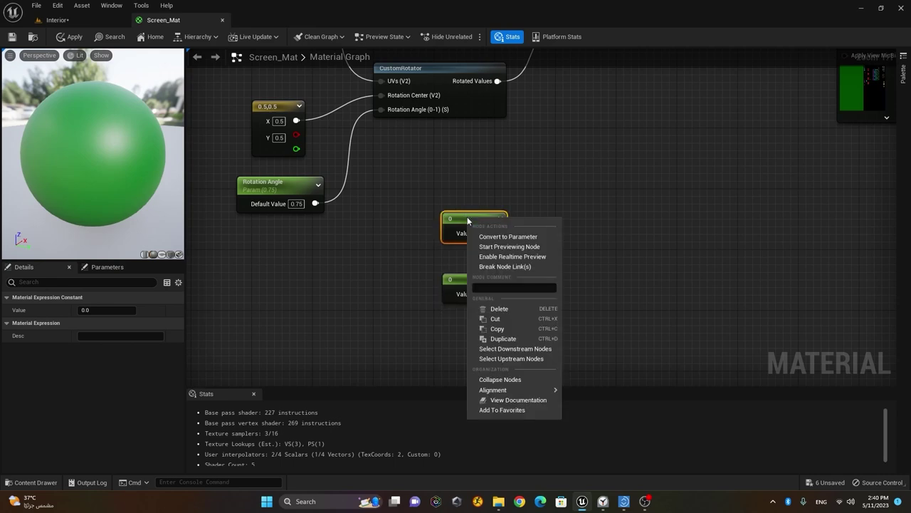
key("Escape")
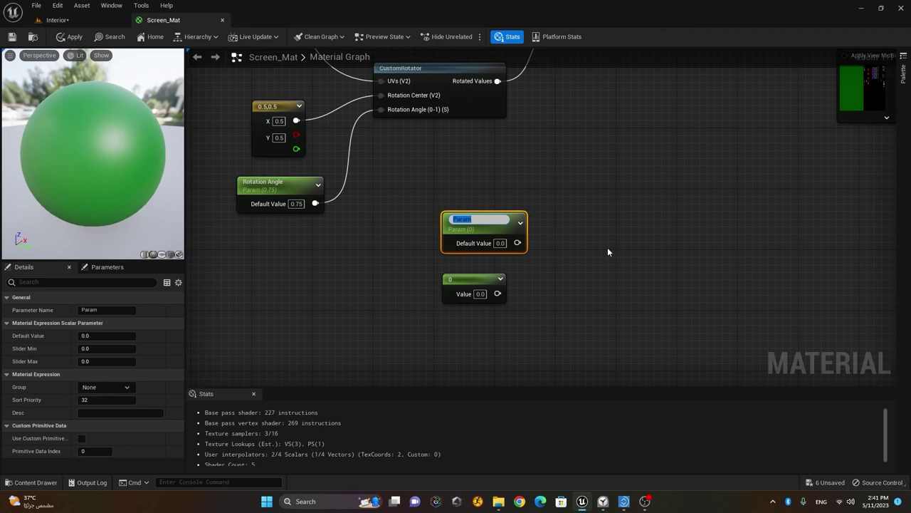
type("X Offset")
key("Return")
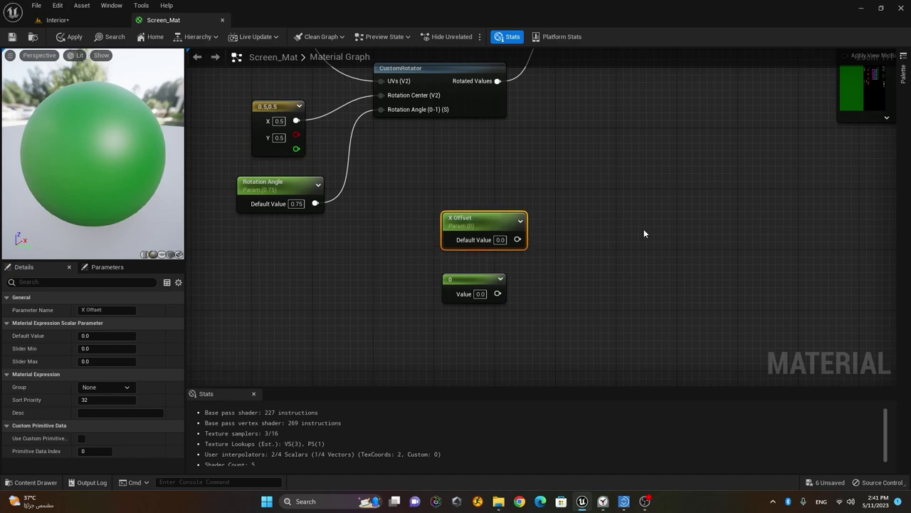
Step: Convert the lower new Constant node to a parameter named Y Offset
right_click(473, 275)
left_click(533, 294)
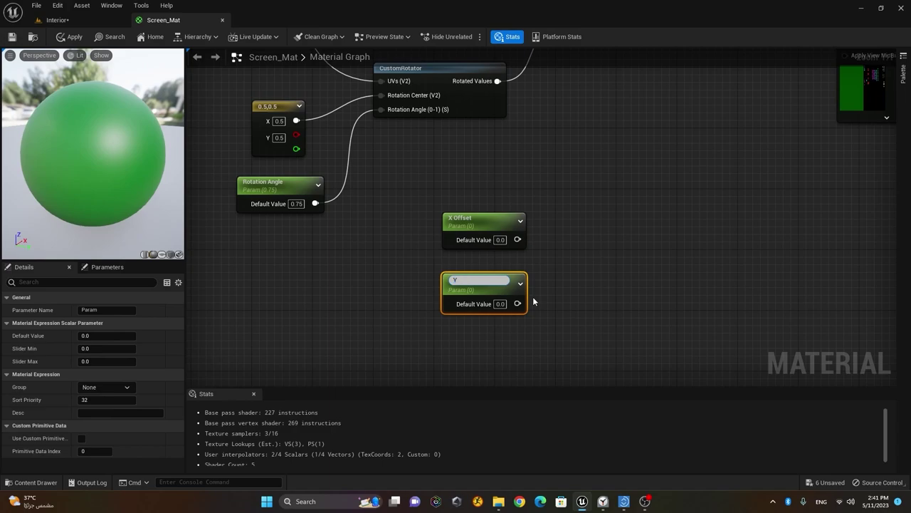
type("Y Offset")
key("Return")
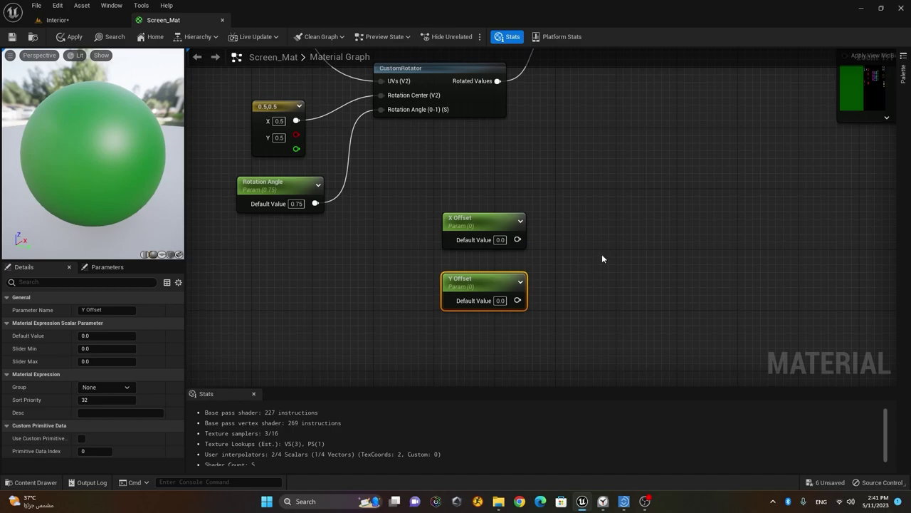
Step: Add an AppendVector node beside the offset parameters, connecting X Offset to A and Y Offset to B
scroll(580, 204, "down", 2)
right_click_drag(579, 203, 545, 372)
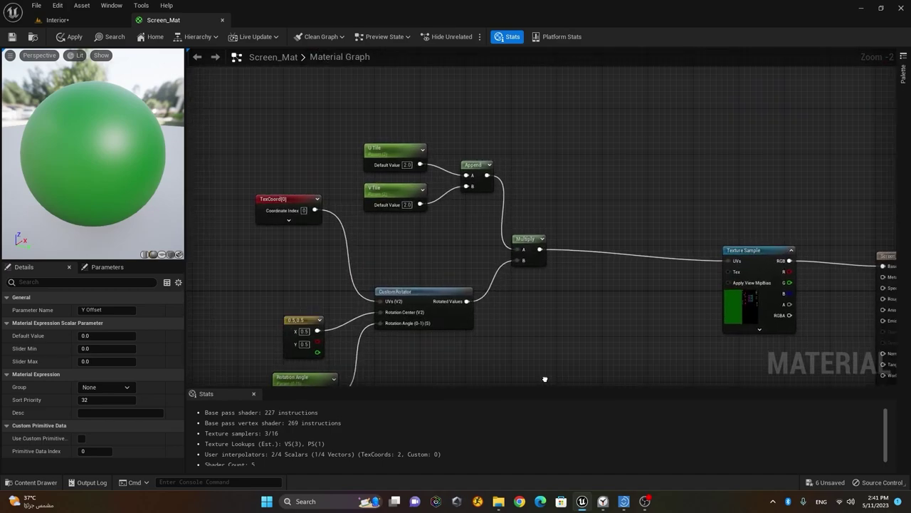
right_click_drag(531, 313, 494, 153)
right_click(490, 232)
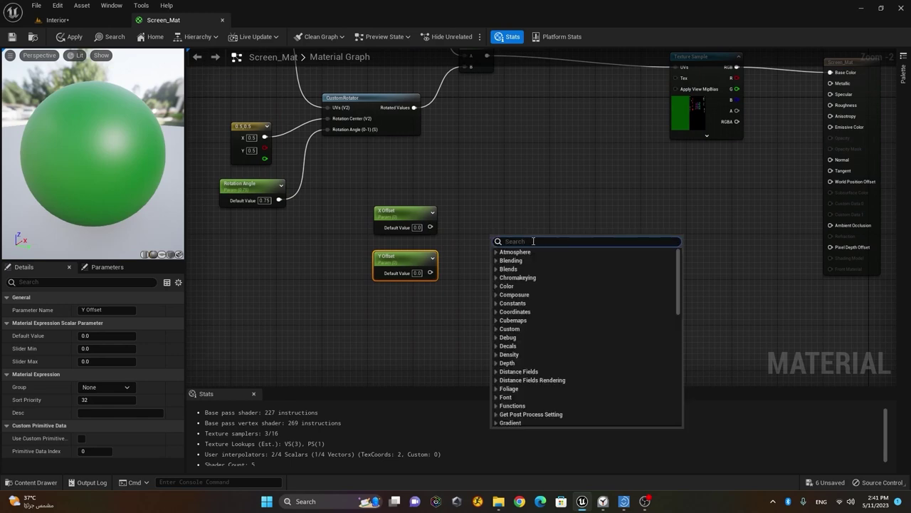
type("append")
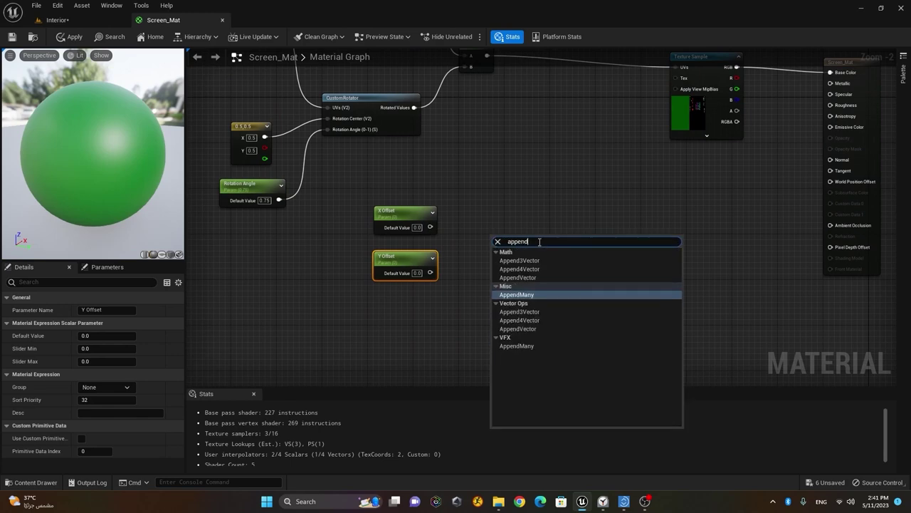
left_click(541, 277)
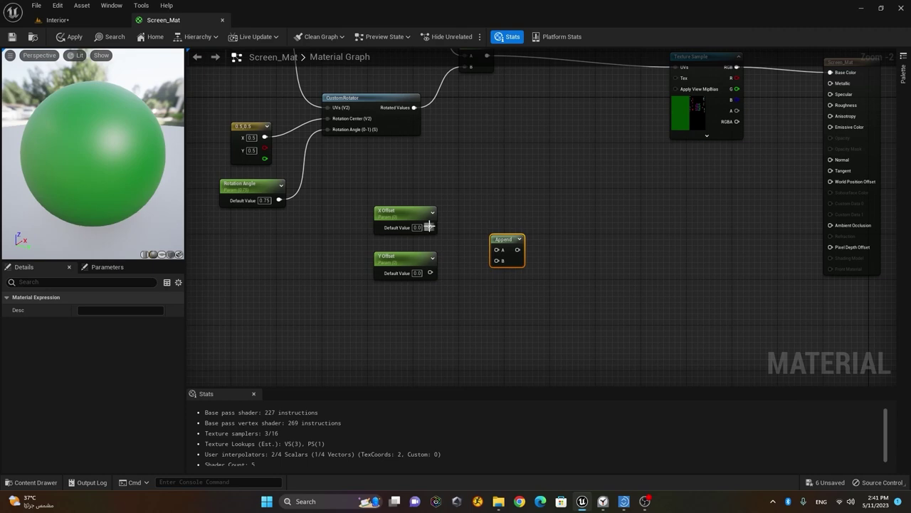
left_click_drag(430, 227, 497, 250)
left_click_drag(430, 273, 497, 260)
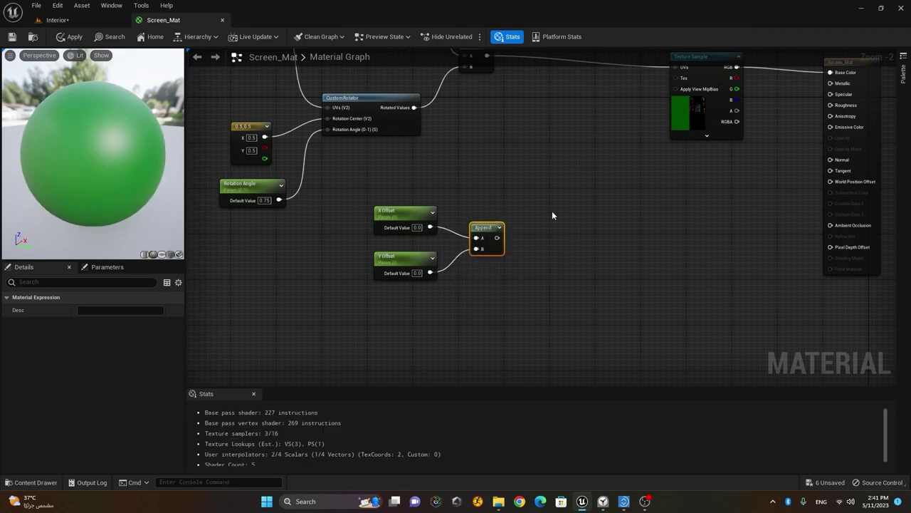
right_click_drag(551, 213, 528, 294)
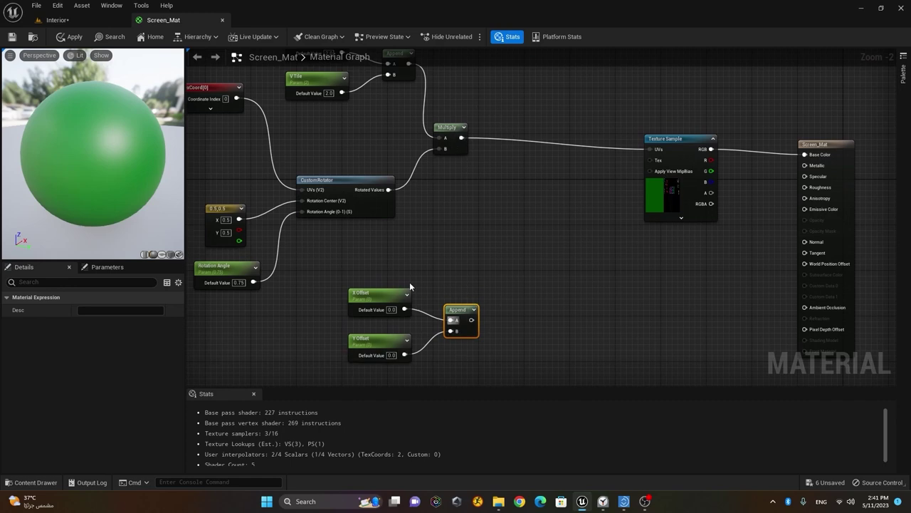
Step: Add an Add node taking the Multiply output as A and the offset Append as B, and connect it to the Texture Sample's UVs
right_click_drag(499, 233, 475, 233)
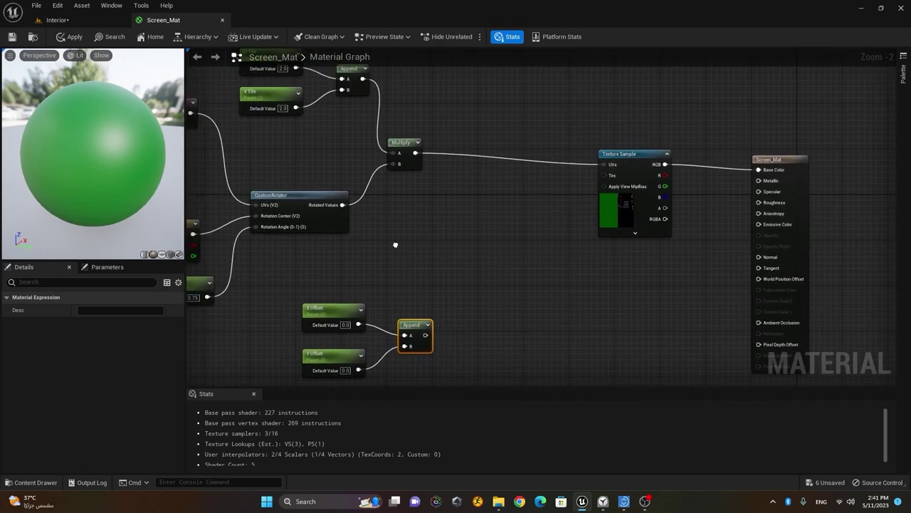
right_click(482, 250)
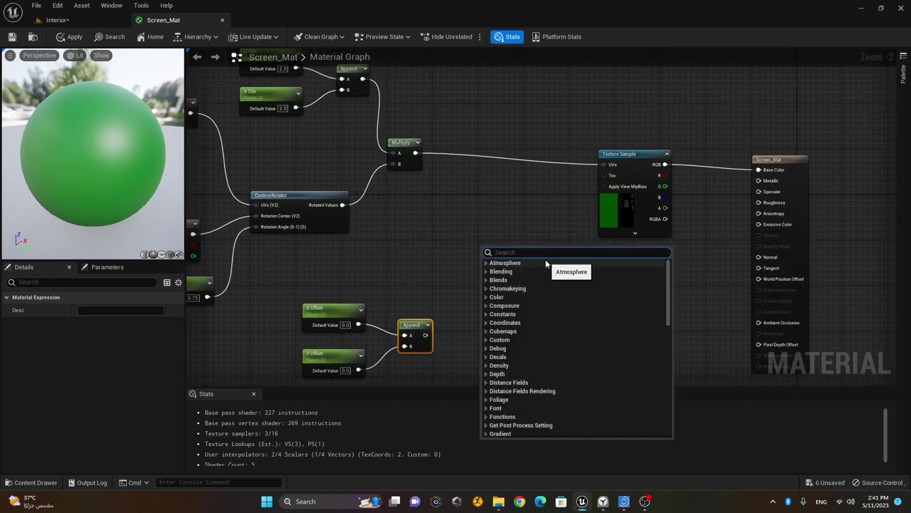
type("Add")
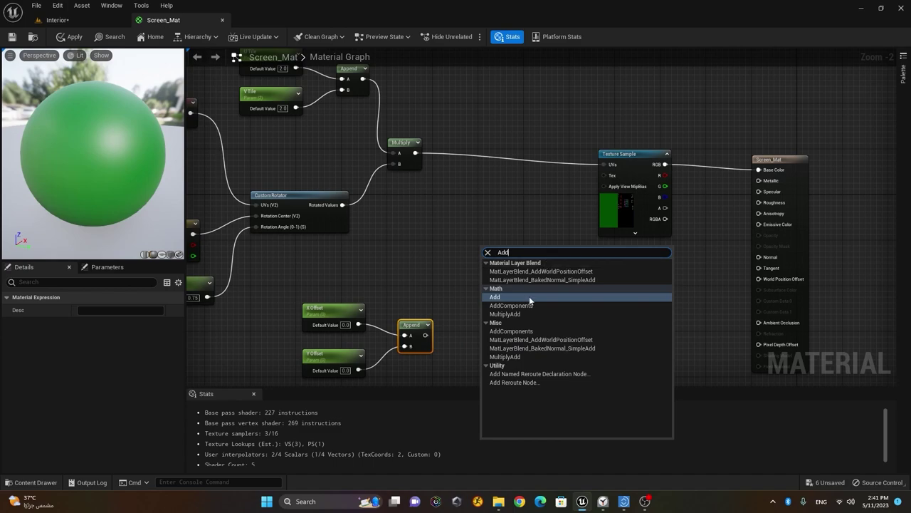
left_click(529, 296)
left_click_drag(498, 253, 512, 226)
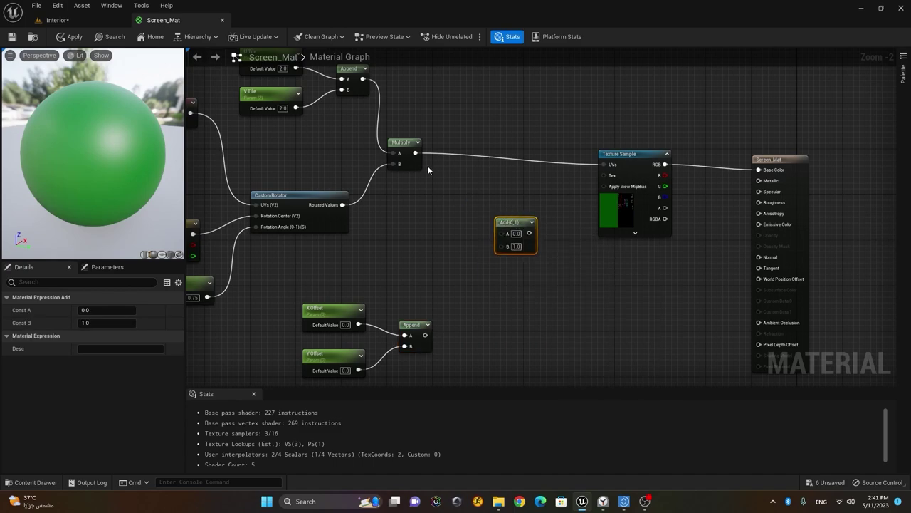
left_click_drag(416, 153, 499, 235)
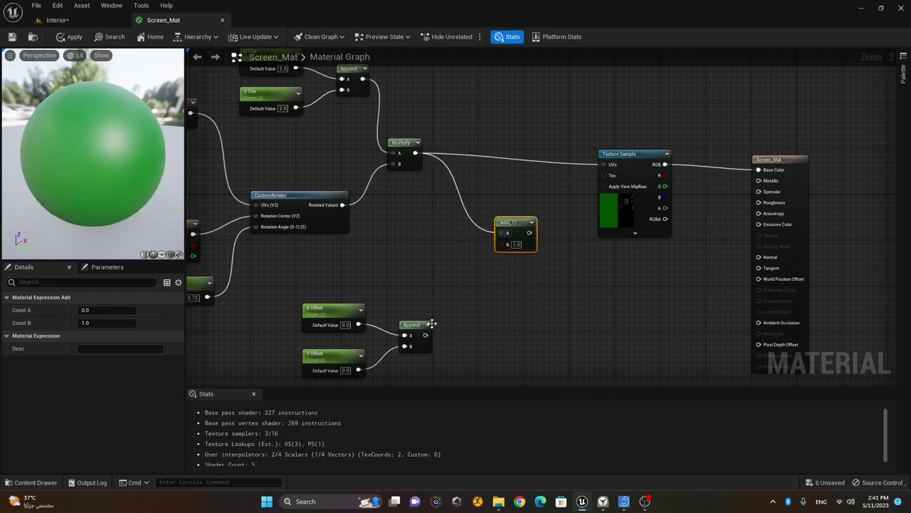
left_click_drag(425, 335, 604, 164)
right_click_drag(565, 289, 646, 273)
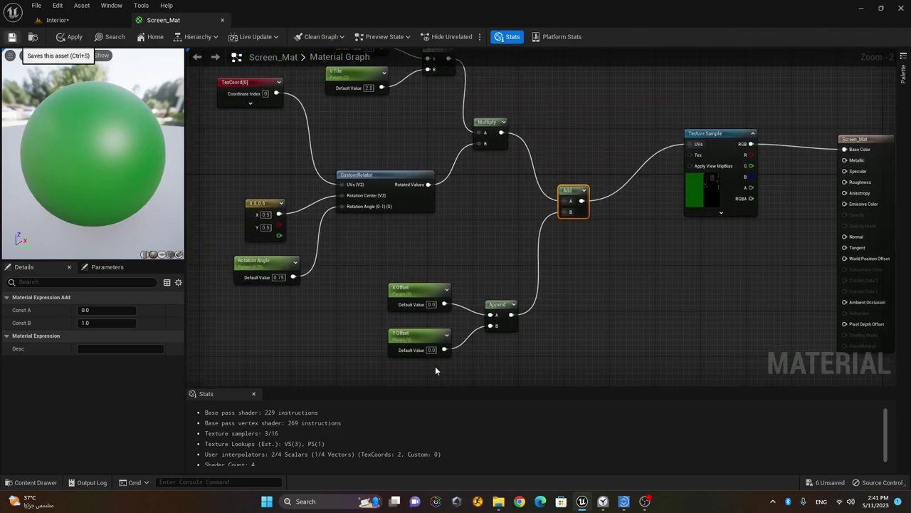
Step: Set the X Offset parameter's default value to -0.45 and rotate the preview sphere to inspect the texture
scroll(430, 316, "up", 2)
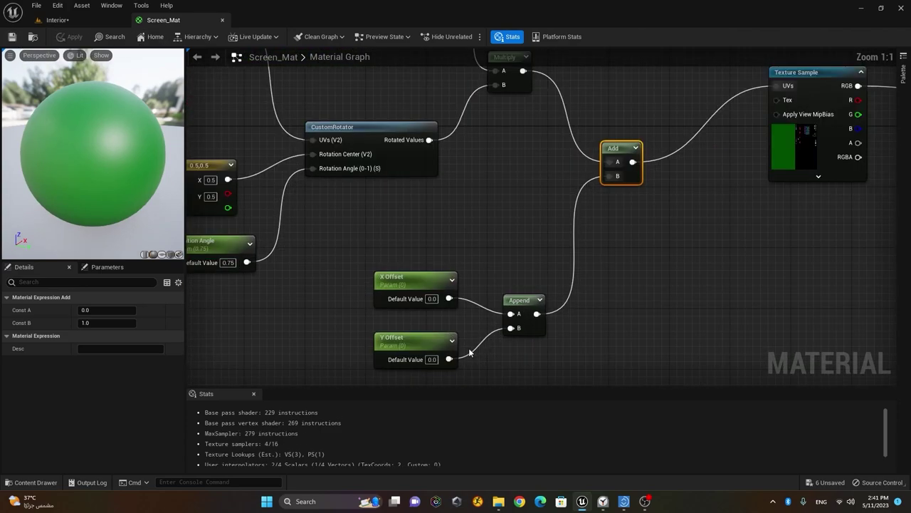
left_click(437, 320)
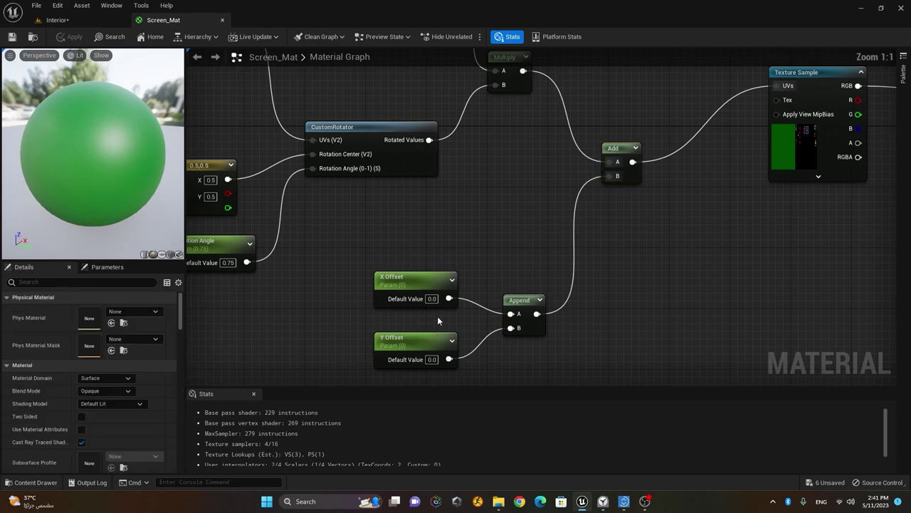
right_click_drag(439, 306, 456, 245)
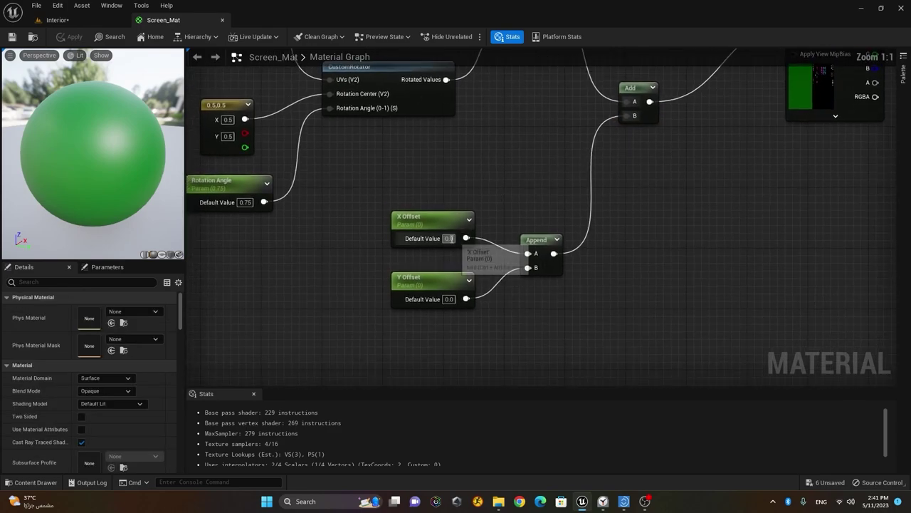
left_click(450, 239)
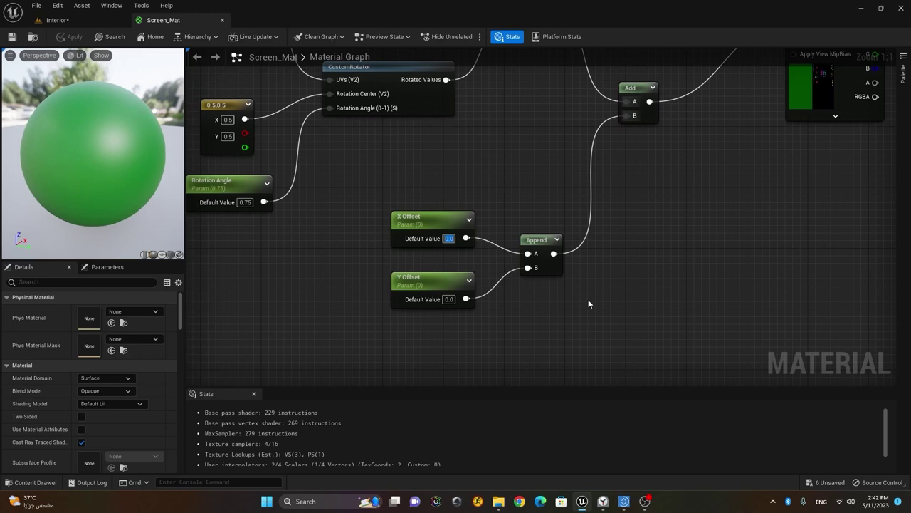
type("-")
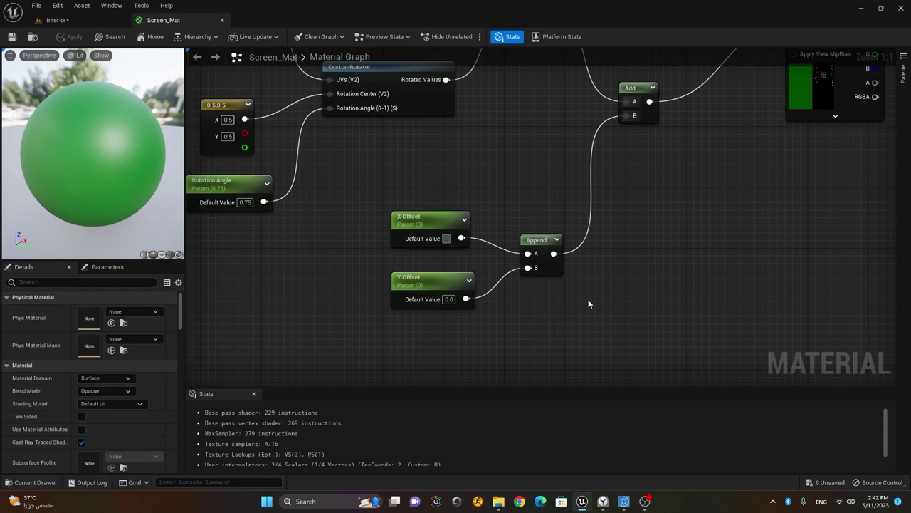
type("0.45")
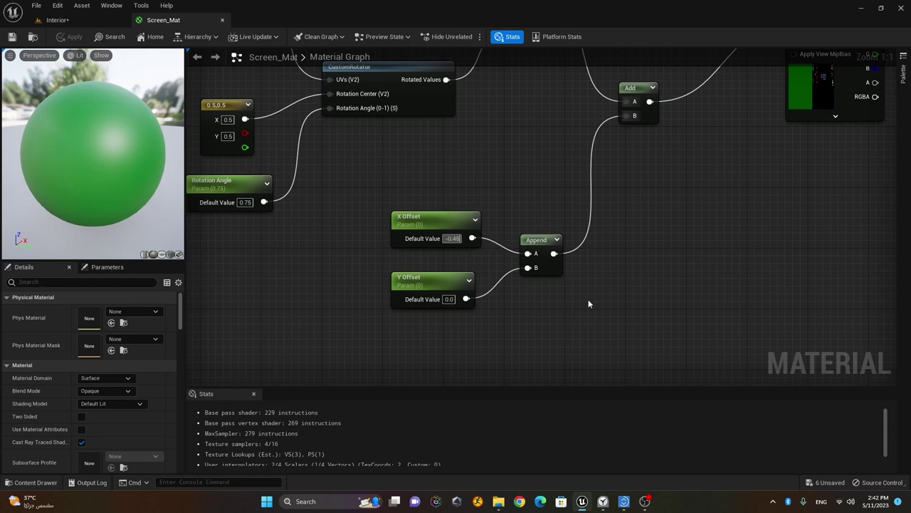
key("Return")
left_click_drag(100, 80, 53, 84)
Step: Set the Y Offset parameter's default value to -0.8
right_click_drag(500, 106, 509, 306)
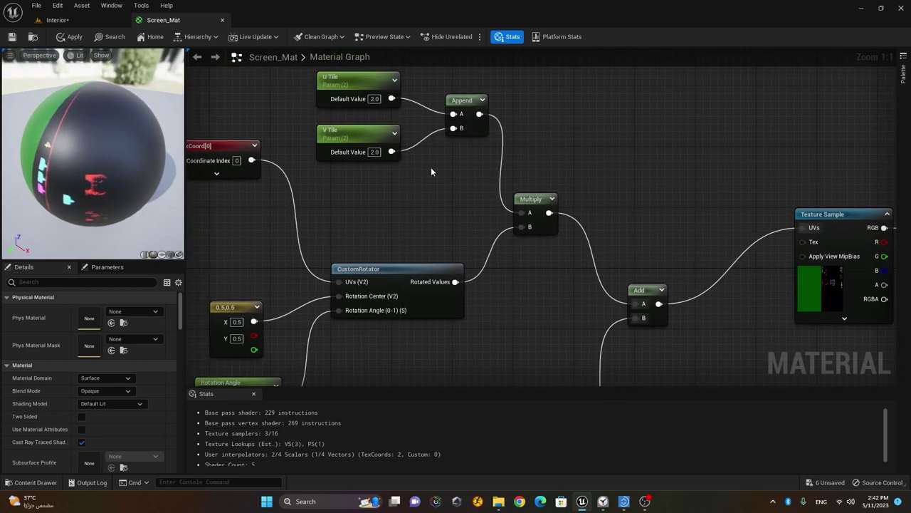
right_click_drag(448, 265, 421, 44)
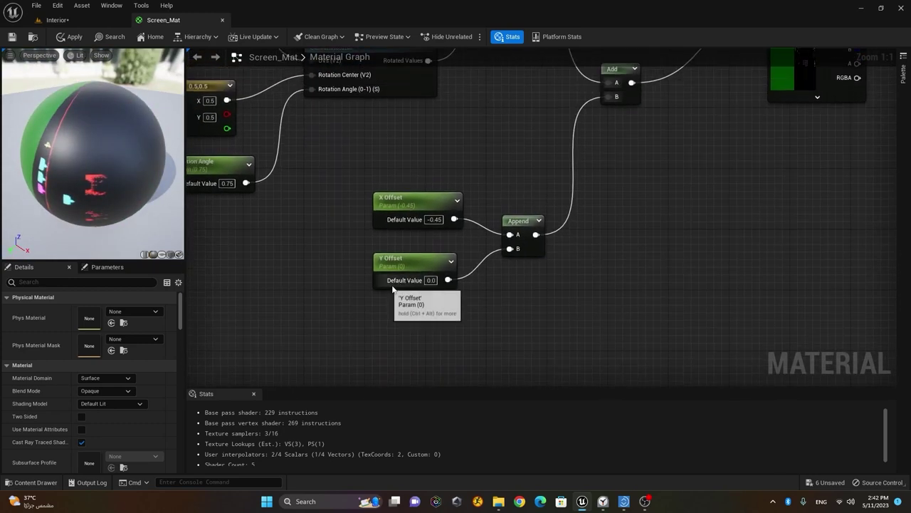
left_click(431, 280)
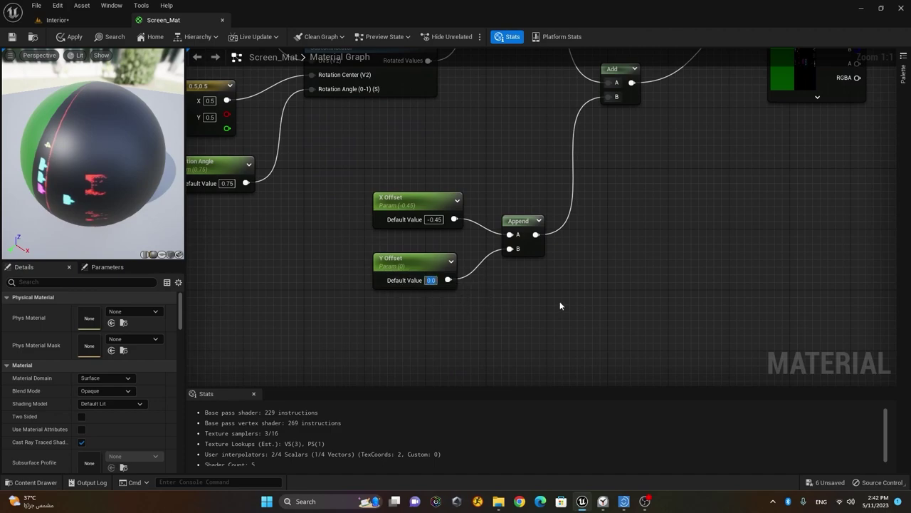
type("-0.8")
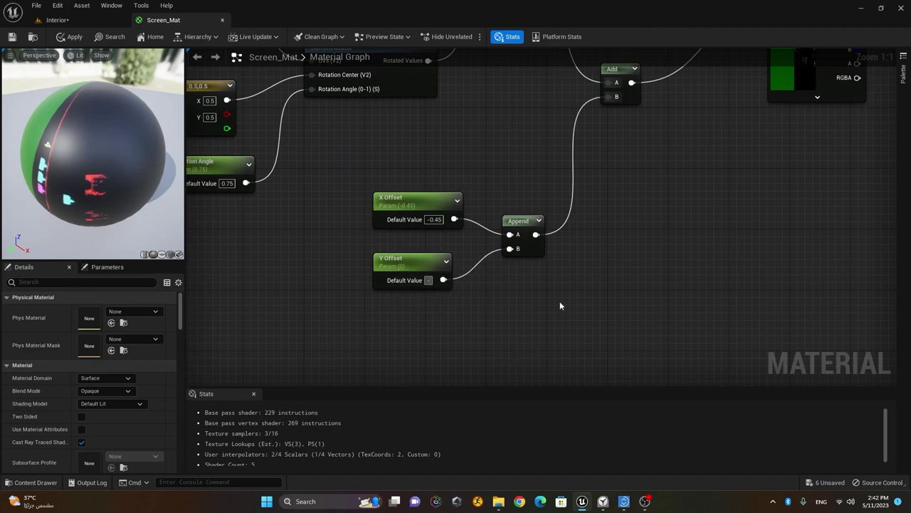
key("Return")
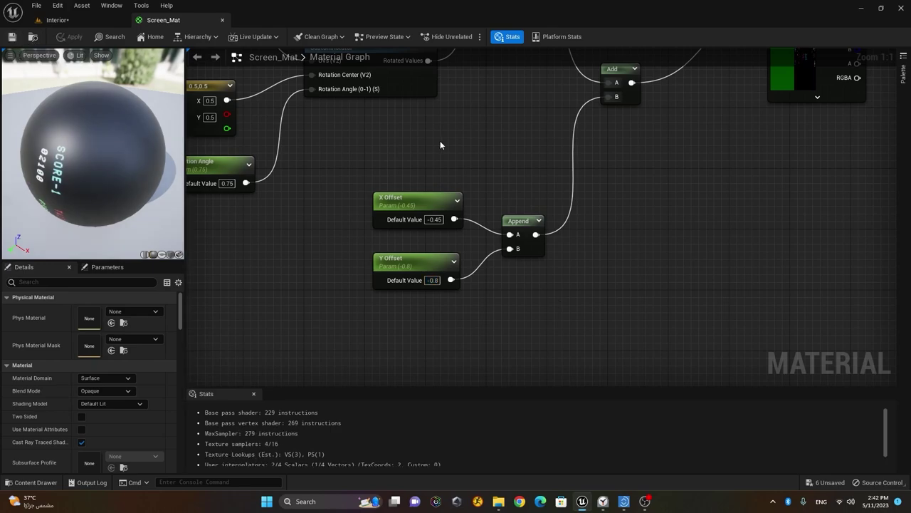
Step: Return to the Interior level and restart its play session to check the video's placement on the TV screen, ending with play stopped
scroll(577, 178, "down", 3)
right_click_drag(638, 196, 603, 325)
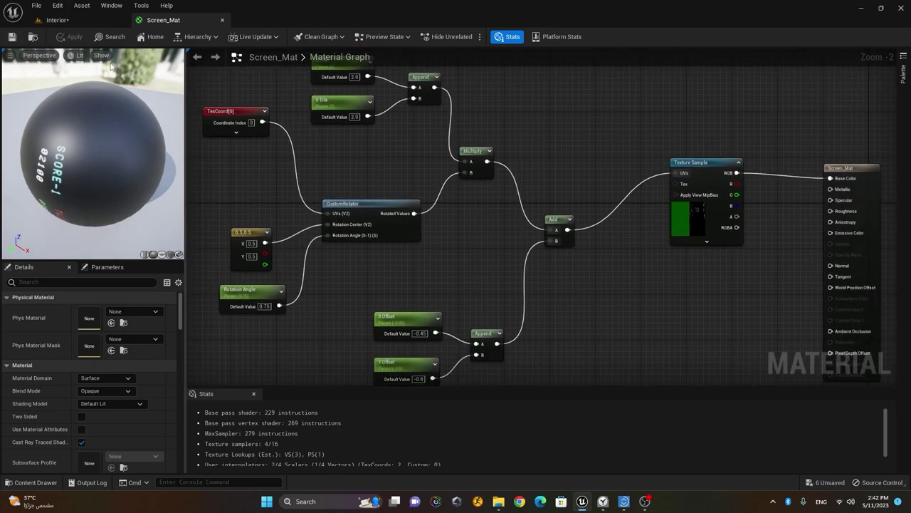
left_click(57, 20)
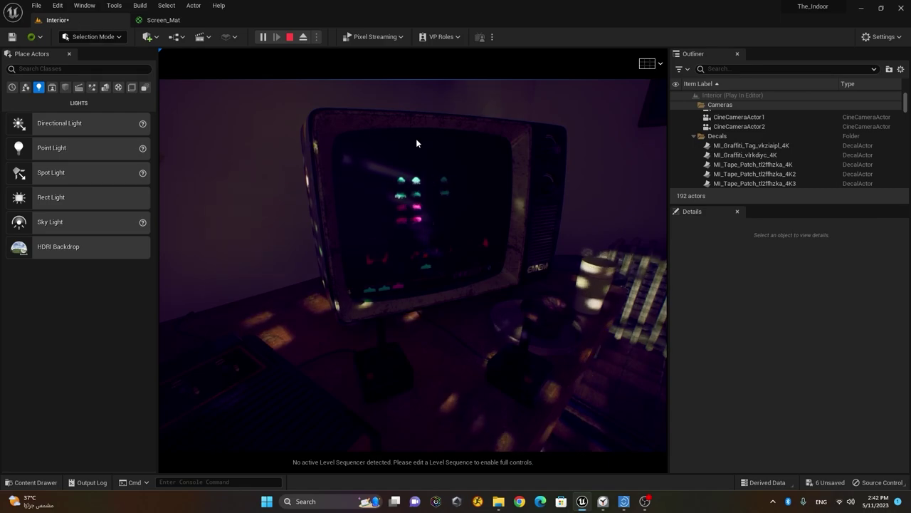
left_click(289, 36)
left_click(263, 37)
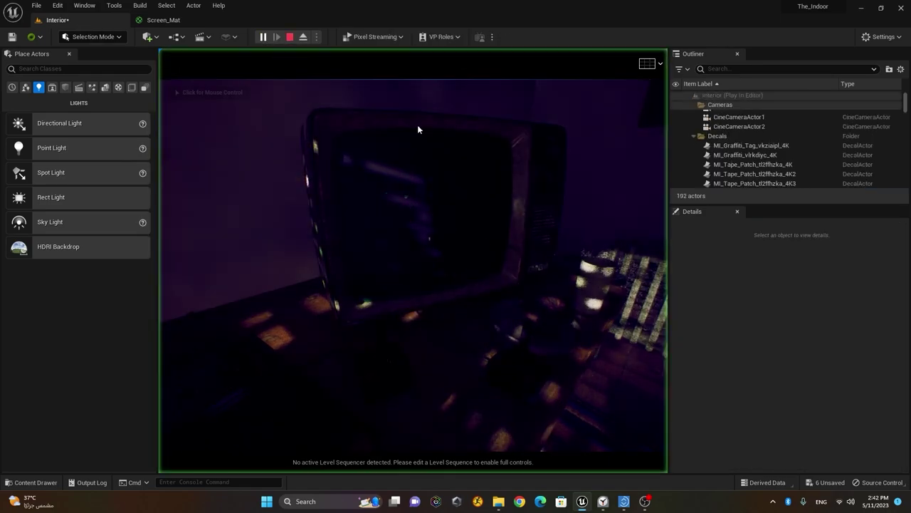
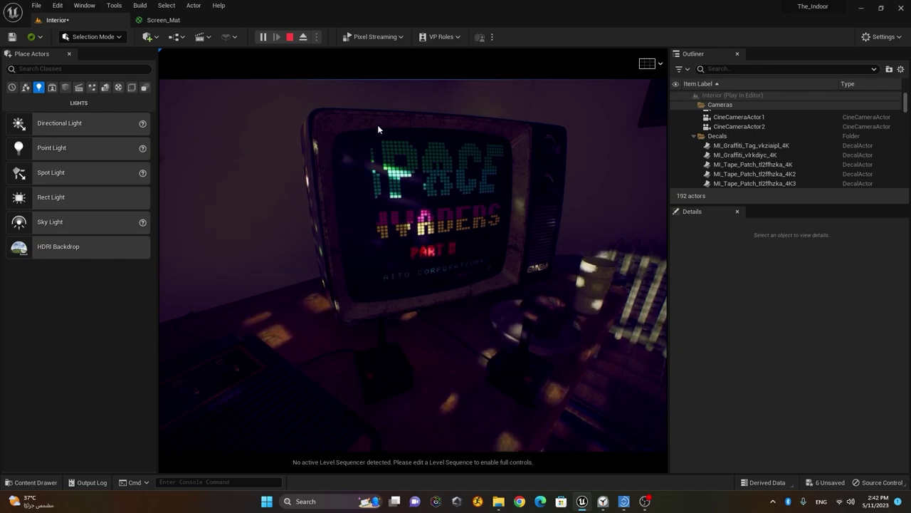
left_click(290, 37)
Step: Create a material instance from Screen_Mat in the Other_Meshes folder and name it Atari_Screen
left_click(48, 482)
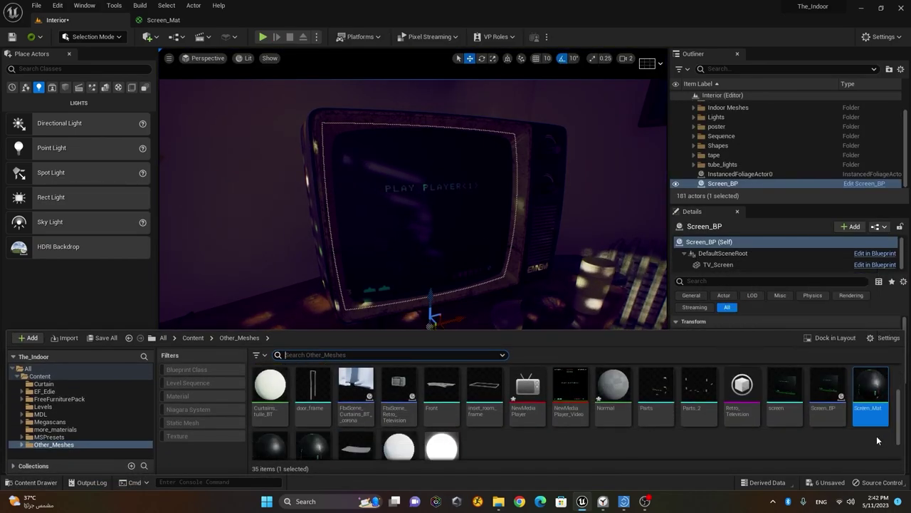
right_click(871, 396)
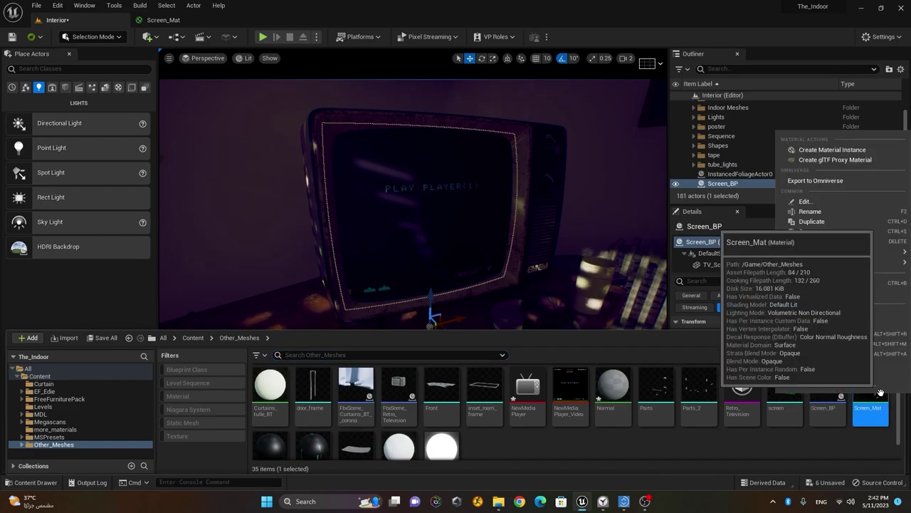
left_click(877, 149)
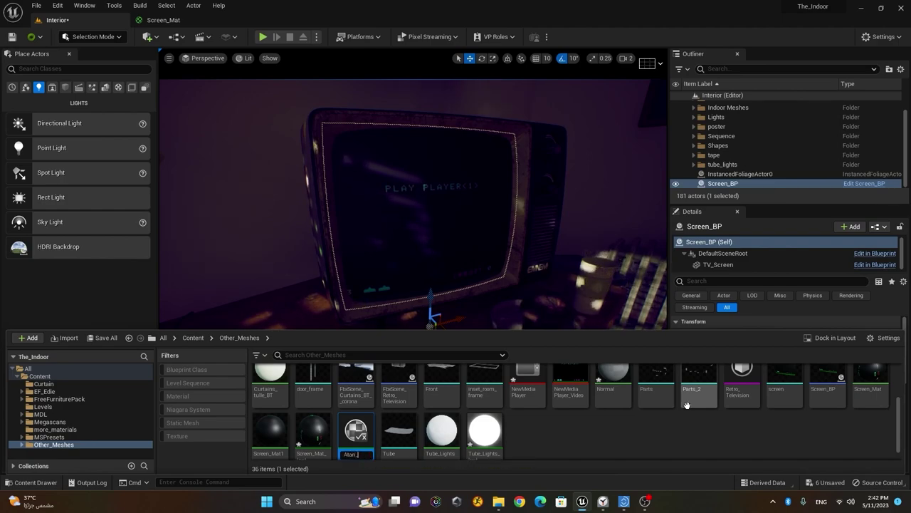
type("Atari_Scree")
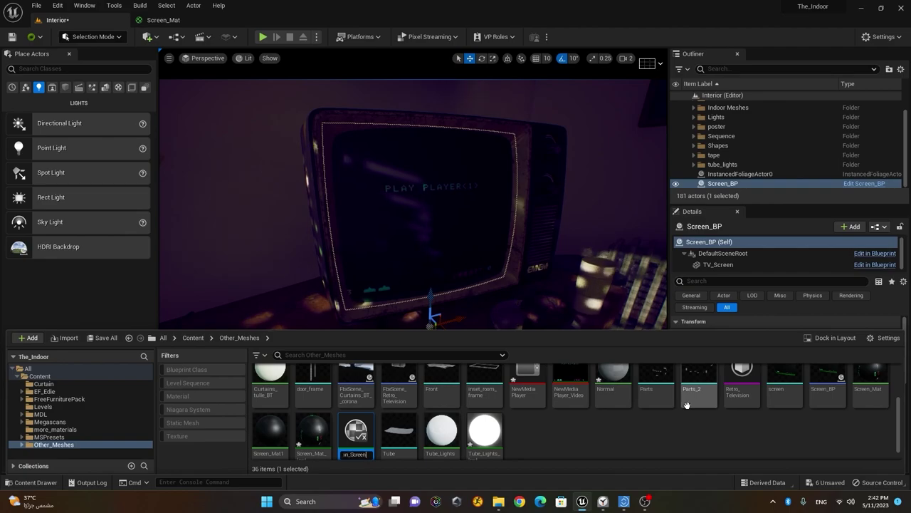
type("n")
key("Return")
Step: Open the Atari_Screen instance and enable overrides for Rotation Angle, U Tile, V Tile, X Offset and Y Offset
scroll(639, 430, "down", 3)
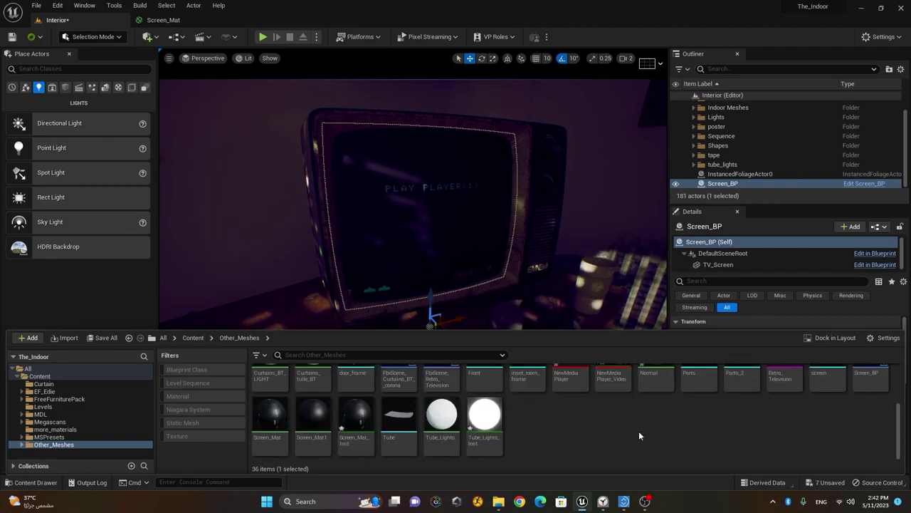
scroll(528, 445, "up", 3)
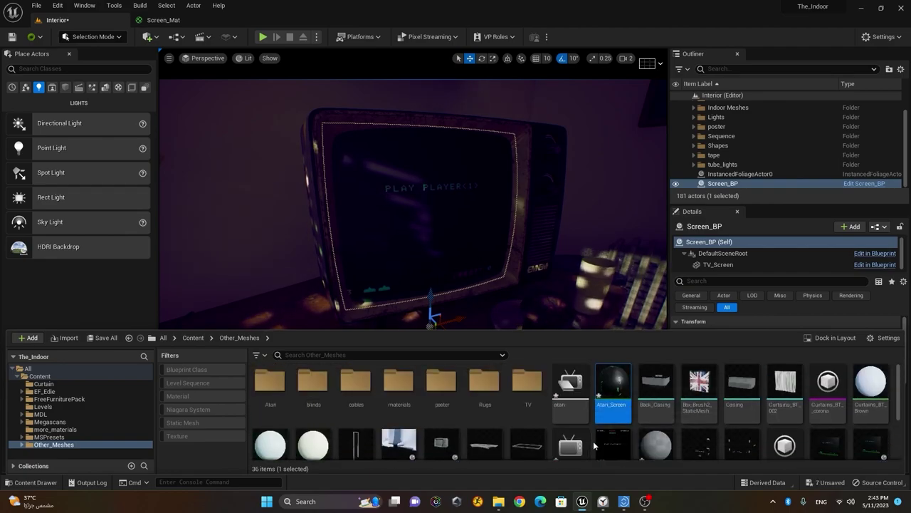
double_click(619, 391)
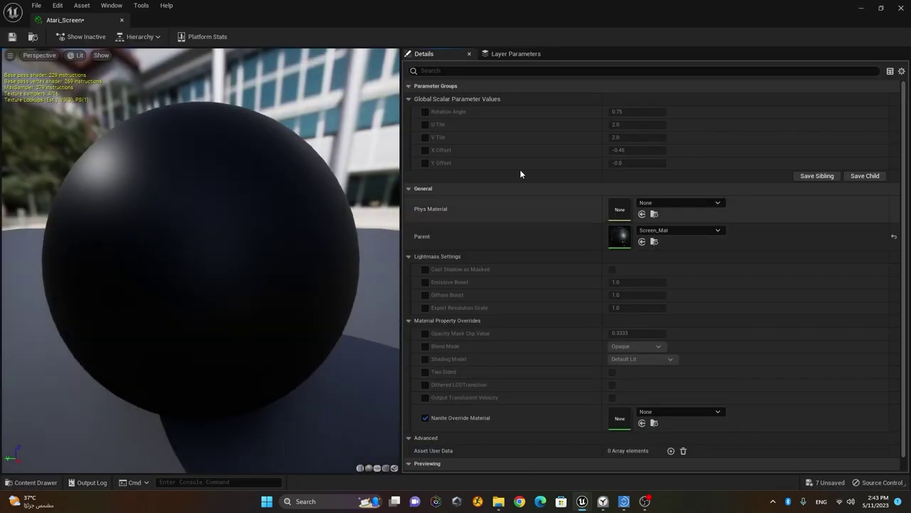
left_click(423, 111)
left_click(426, 124)
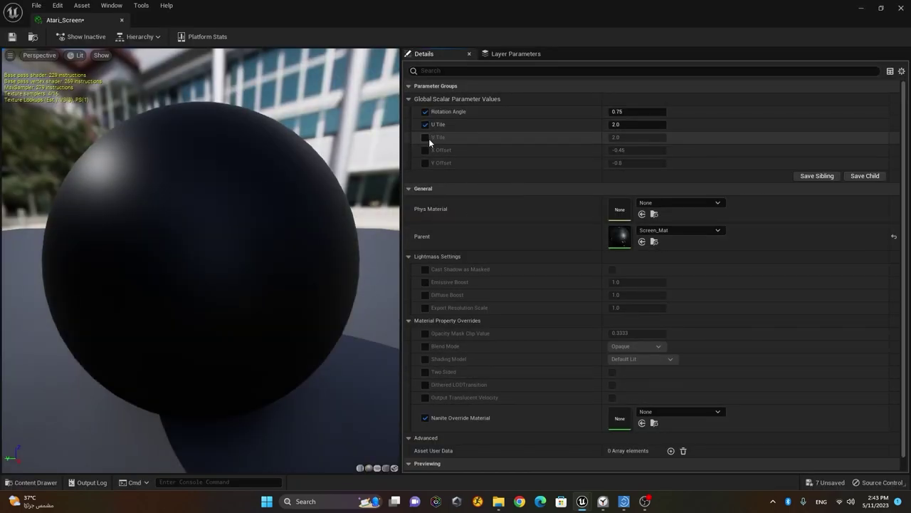
left_click(428, 137)
left_click(426, 151)
left_click(425, 163)
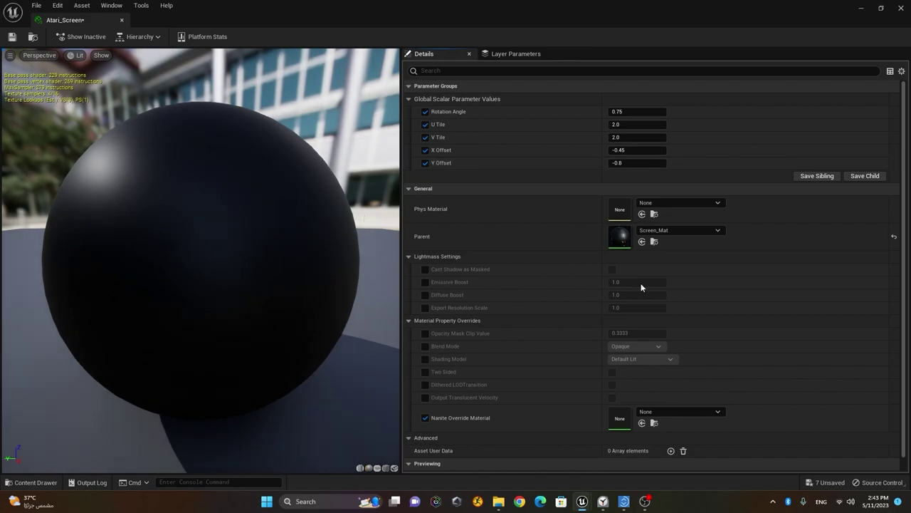
Step: Float the Atari_Screen editor over the level, try a Rotation Angle of about 2.64 and reset it to its default
left_click_drag(91, 29, 519, 236)
left_click_drag(665, 225, 771, 157)
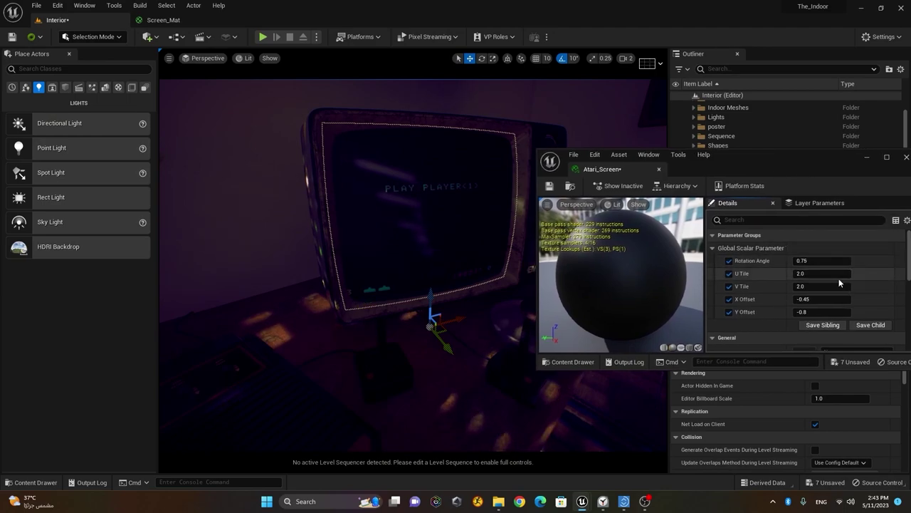
left_click_drag(818, 261, 901, 260)
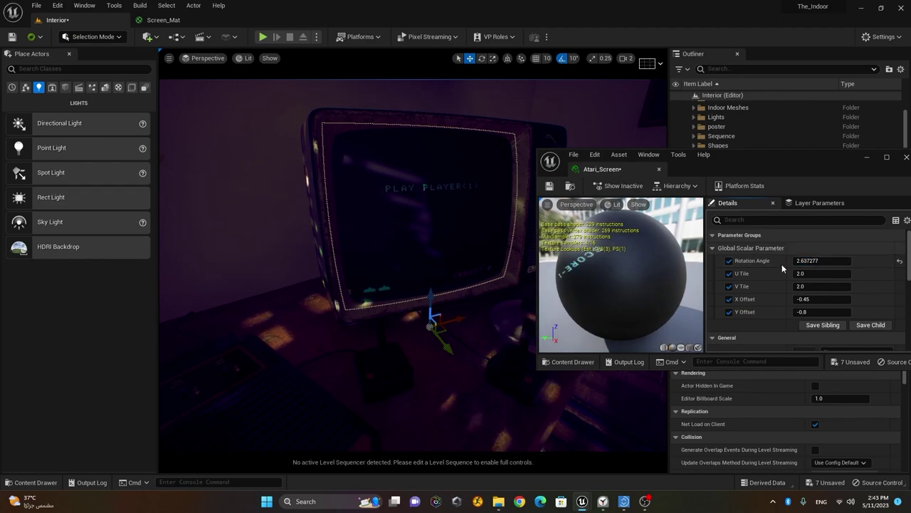
left_click(900, 261)
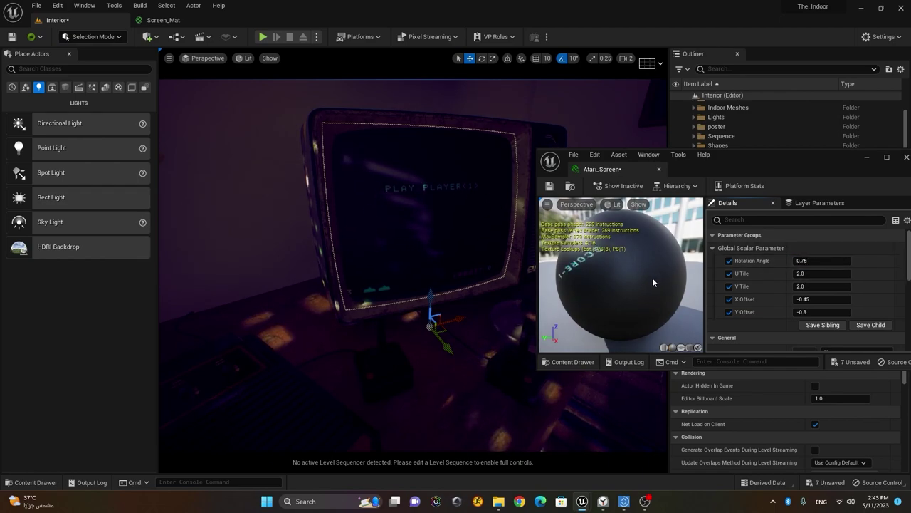
Step: Open the screen static mesh from the Other_Meshes folder in its mesh editor
left_click_drag(803, 166, 261, 225)
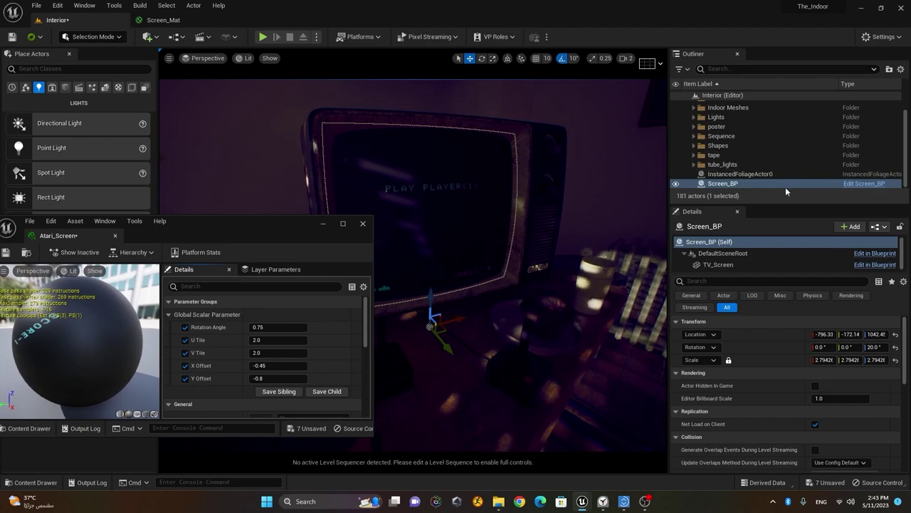
left_click(30, 482)
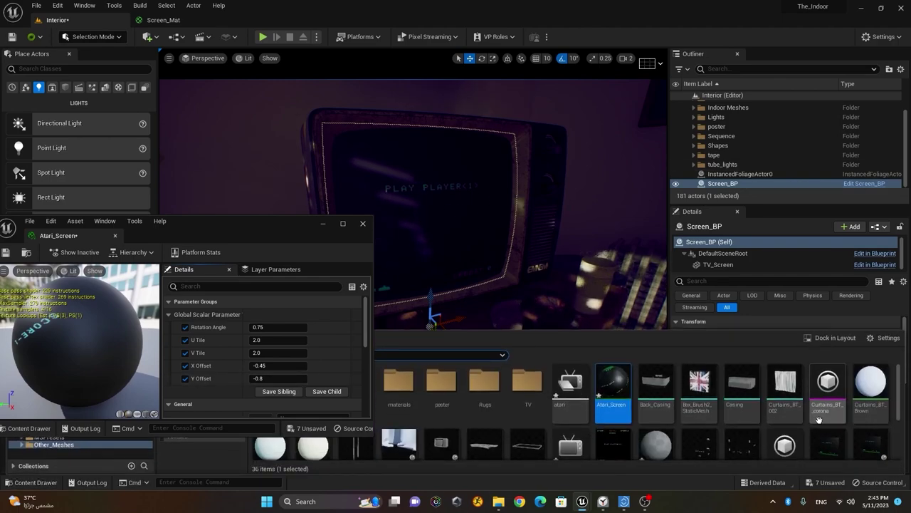
scroll(826, 419, "down", 3)
left_click(829, 389)
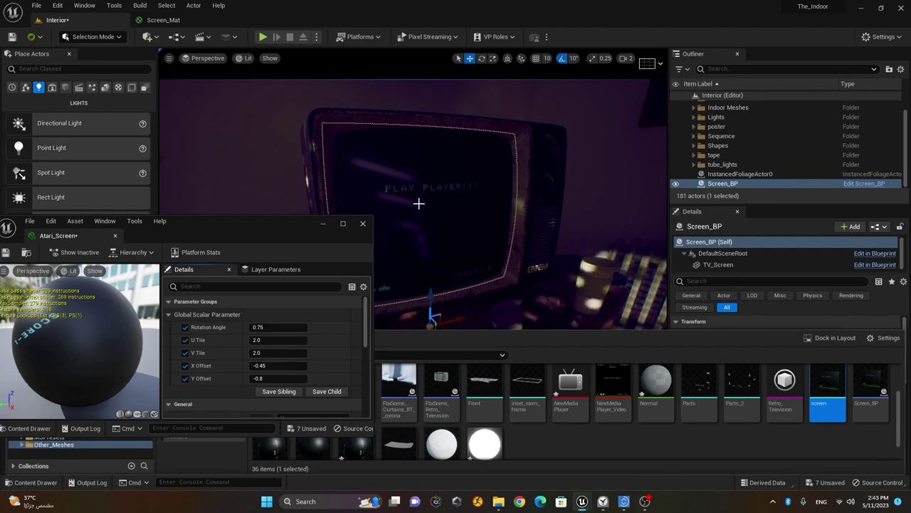
mouse_move(879, 412)
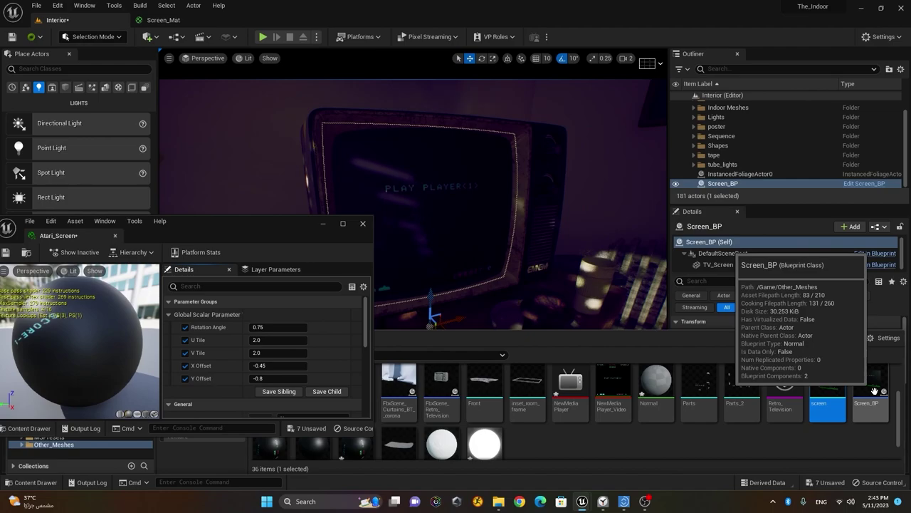
mouse_move(866, 385)
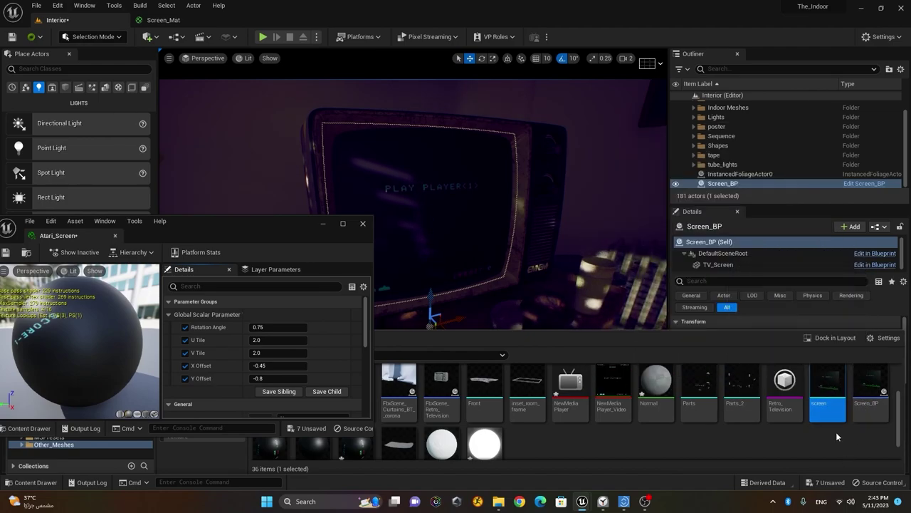
double_click(833, 389)
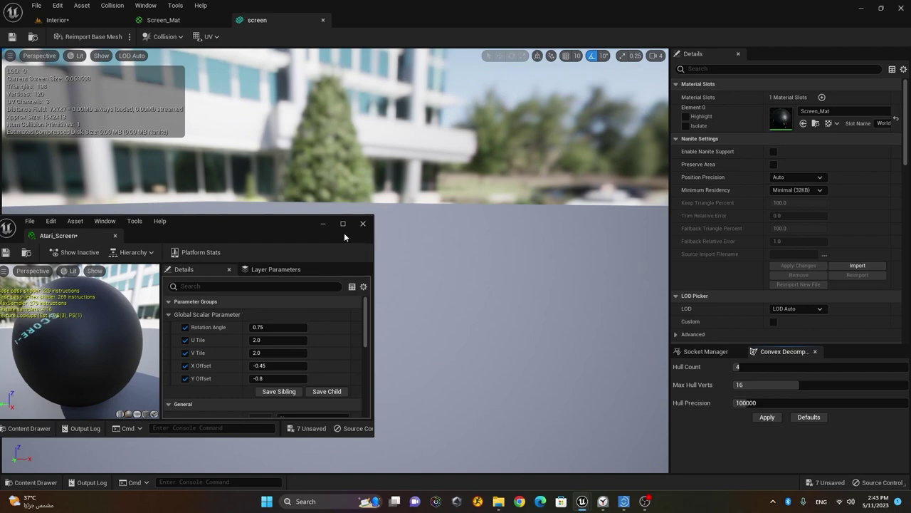
Step: Assign the Atari_Screen instance to the screen mesh's Element 0 material slot and save the mesh, ending back in the Interior level
left_click_drag(289, 221, 356, 335)
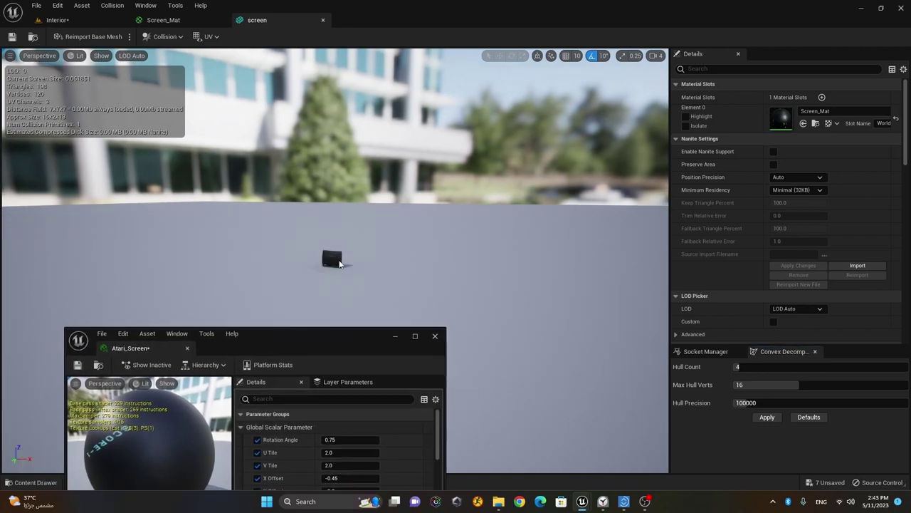
left_click(35, 483)
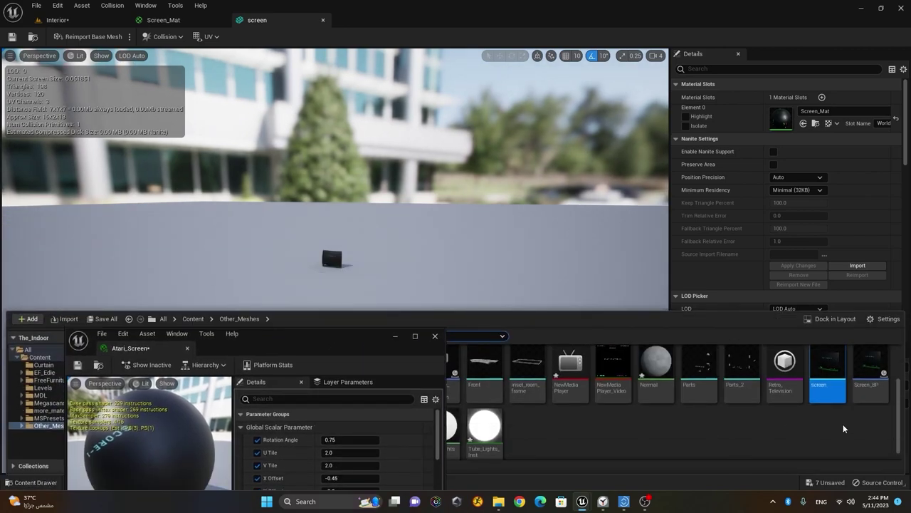
scroll(843, 428, "up", 1)
left_click_drag(613, 367, 780, 118)
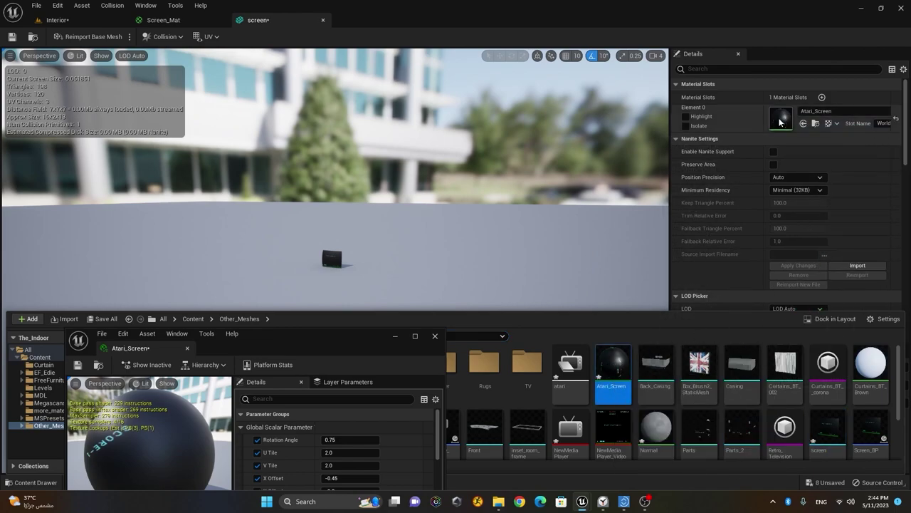
left_click(7, 41)
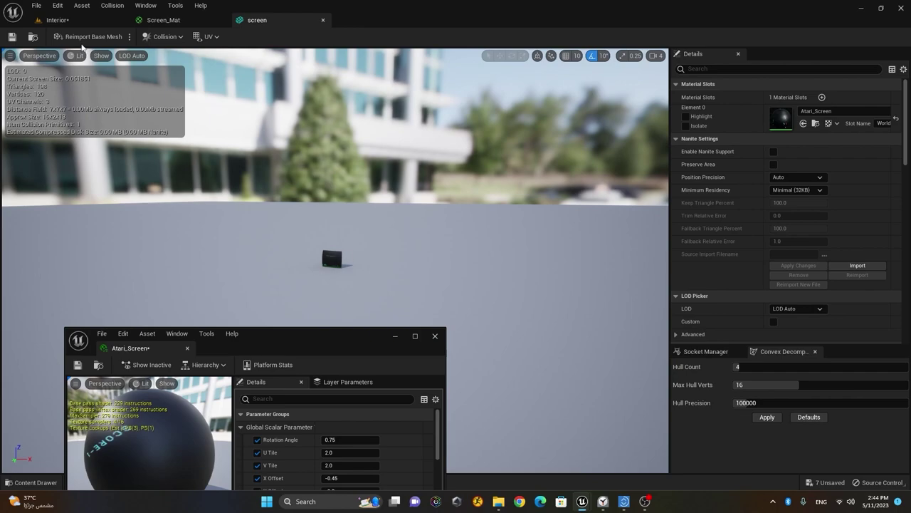
left_click(57, 20)
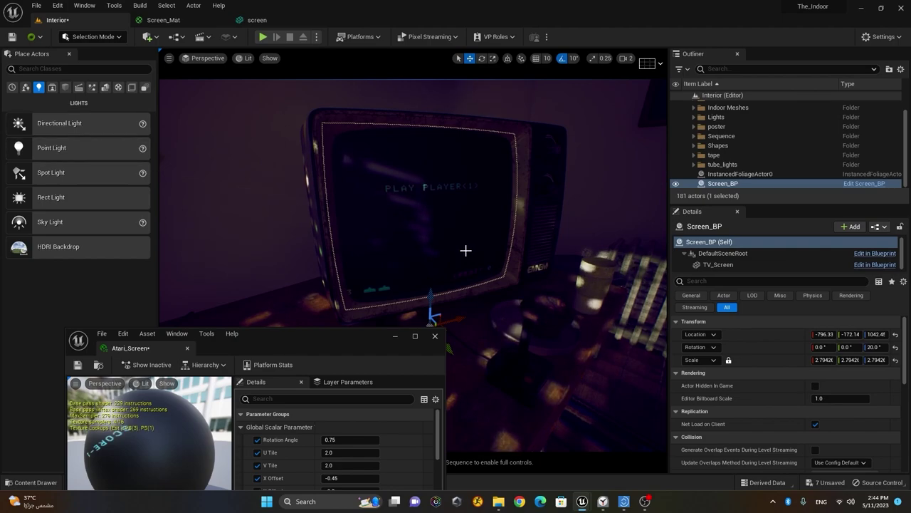
Step: Try a Rotation Angle of about 0.53 and a U Tile of about 2.36 in Atari_Screen and reset both to their defaults
left_click_drag(307, 334, 727, 218)
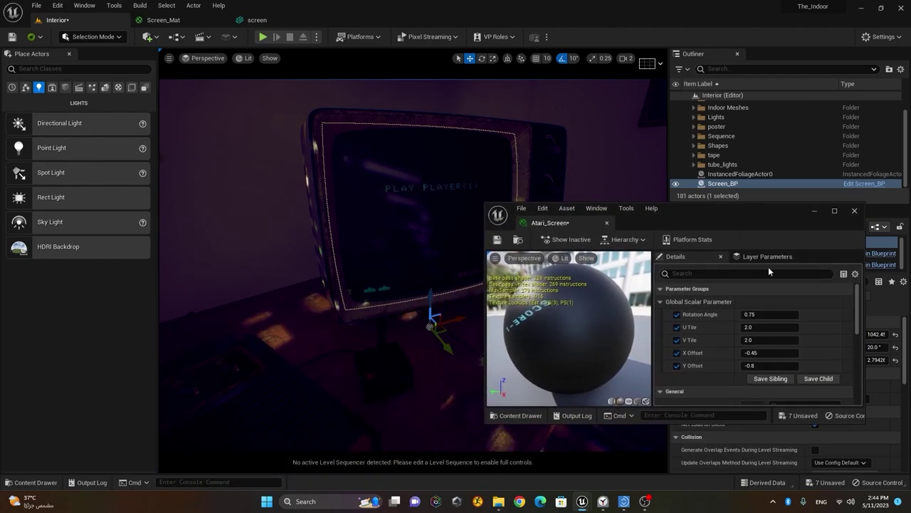
left_click_drag(769, 314, 783, 327)
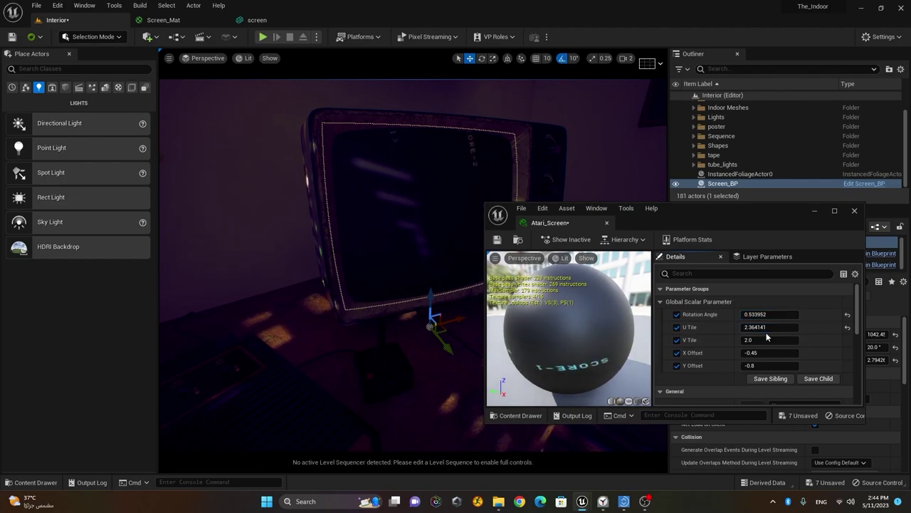
left_click(847, 314)
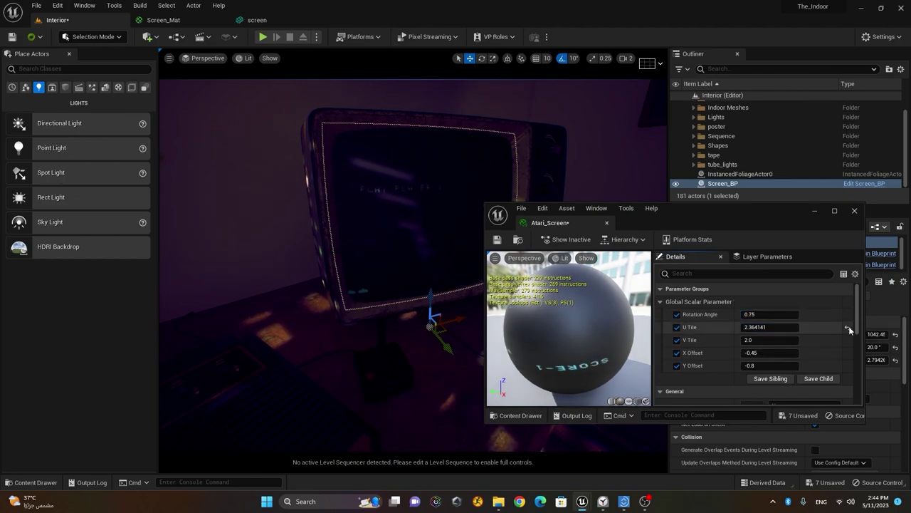
left_click(848, 326)
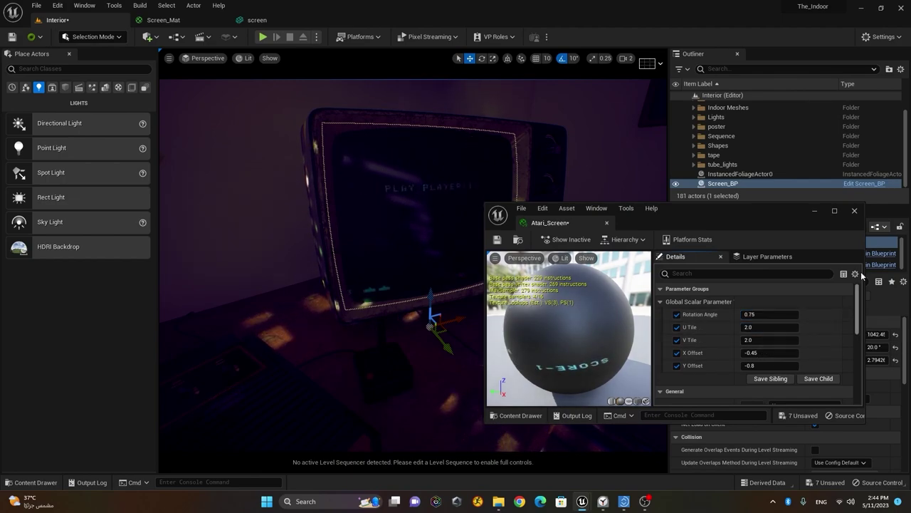
Step: Close the Atari_Screen editor and briefly play the Interior level to check the video on the TV, ending with play stopped
left_click(855, 211)
left_click(262, 38)
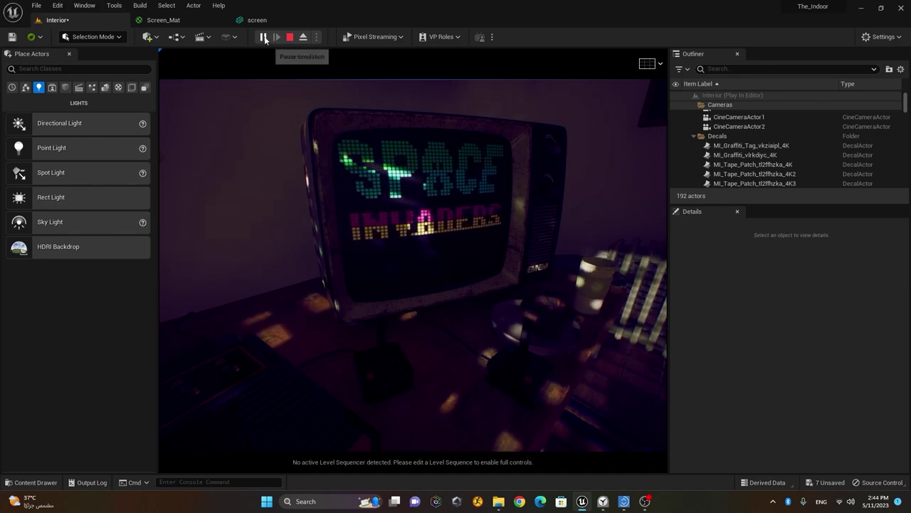
left_click(290, 37)
Step: Open the Screen_Mat material from the Other_Meshes folder
left_click(56, 484)
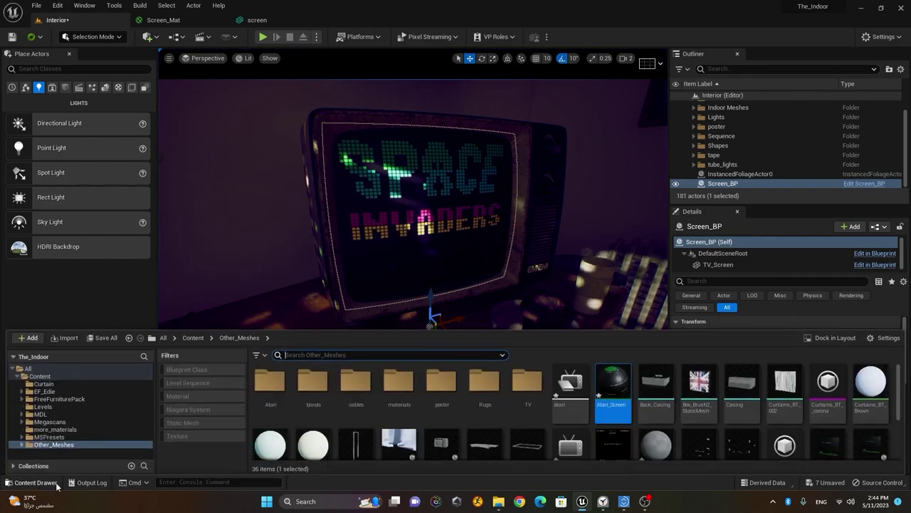
left_click_drag(565, 330, 554, 271)
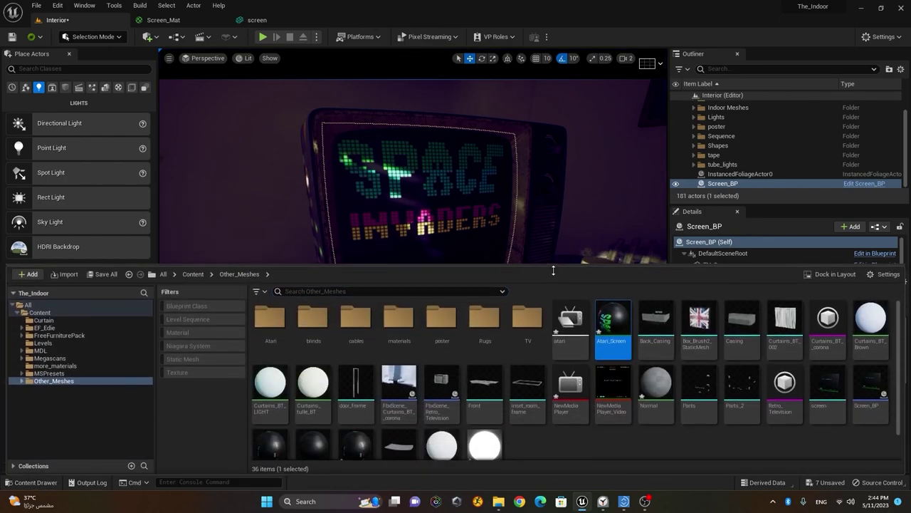
scroll(643, 443, "down", 1)
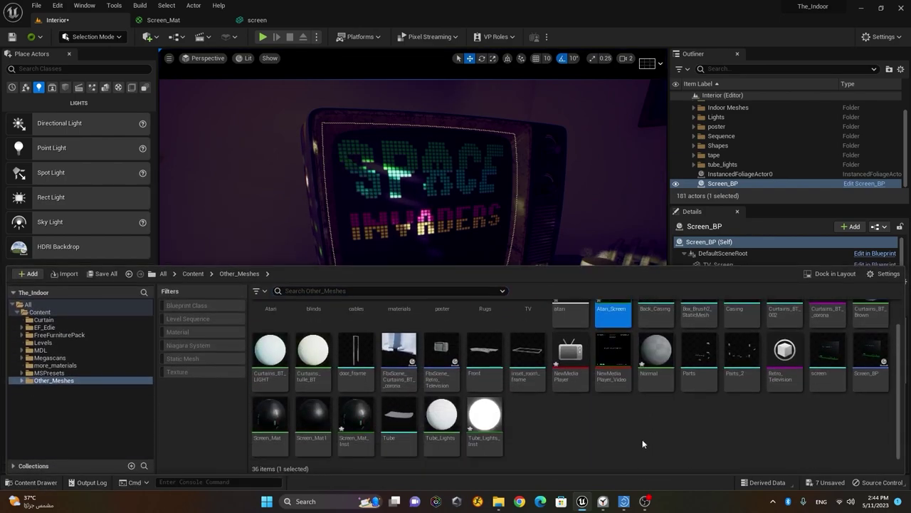
left_click(595, 434)
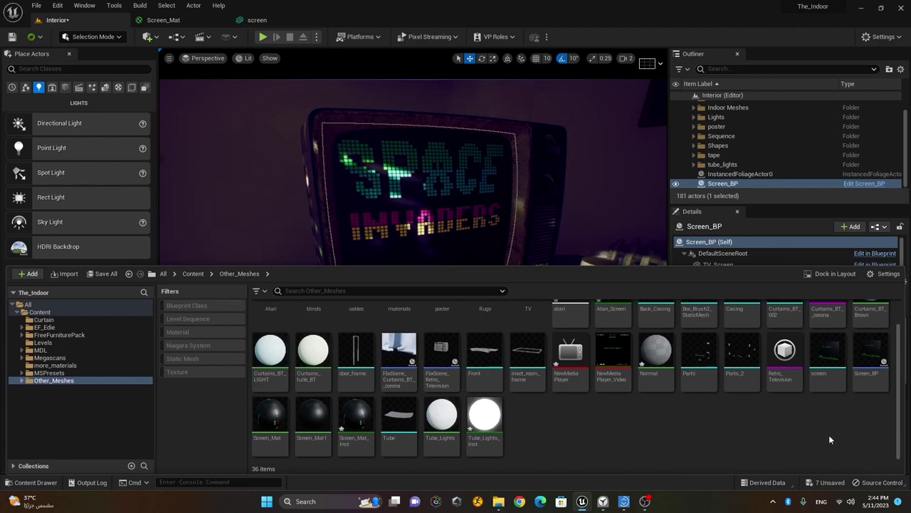
double_click(267, 420)
Step: Add a Multiply node to the Screen_Mat graph and place it below the Texture Sample, beside the material output node
scroll(496, 256, "down", 2)
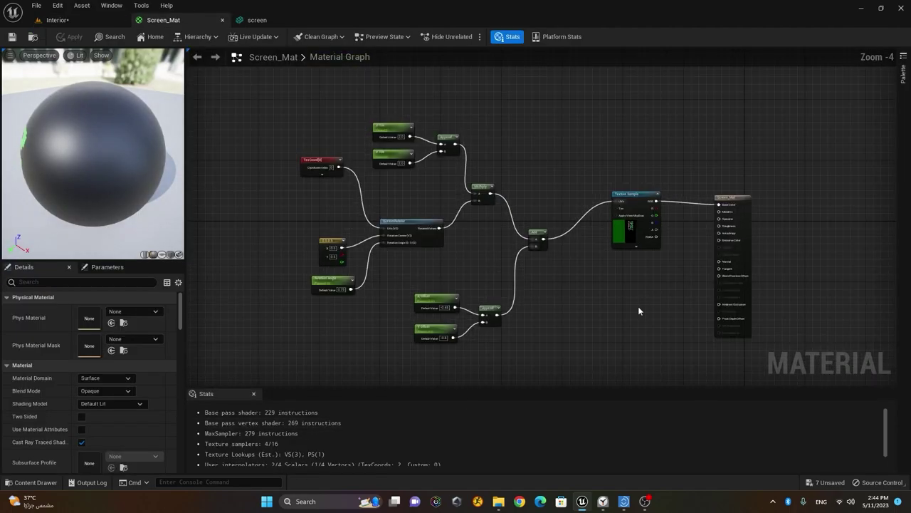
right_click_drag(638, 306, 534, 292)
scroll(531, 270, "up", 1)
scroll(531, 275, "up", 2)
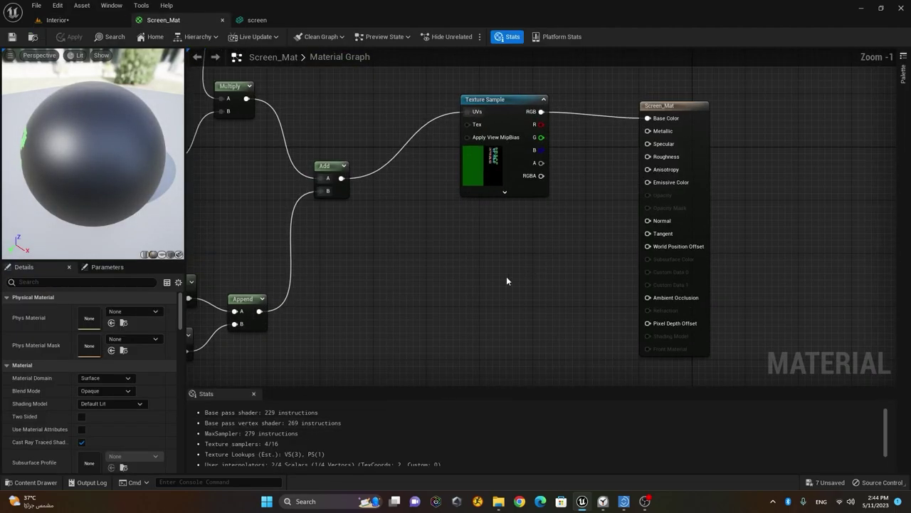
right_click(465, 295)
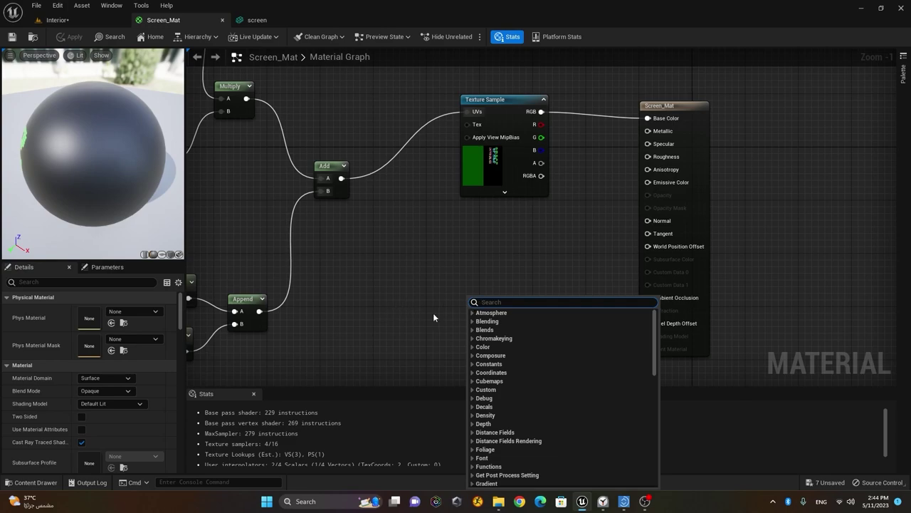
type("multi")
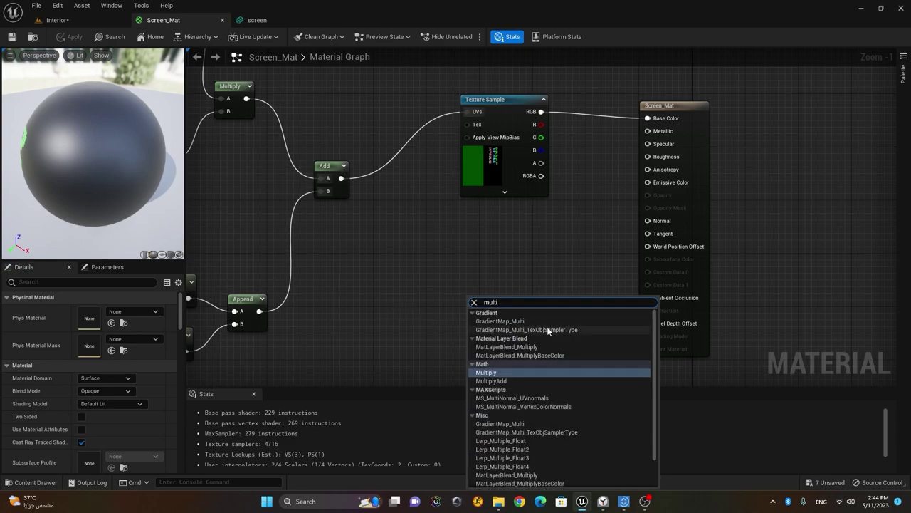
left_click(532, 373)
left_click_drag(471, 326, 531, 311)
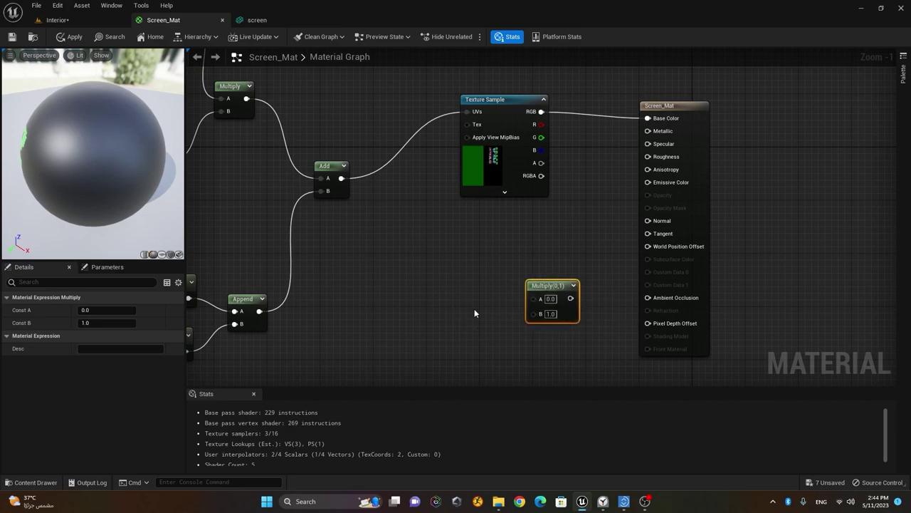
Step: Add a Constant node near the new Multiply node and convert it to a parameter named Screen Light Intensity
left_click(439, 289)
left_click_drag(466, 301, 468, 342)
left_click_drag(527, 107, 473, 107)
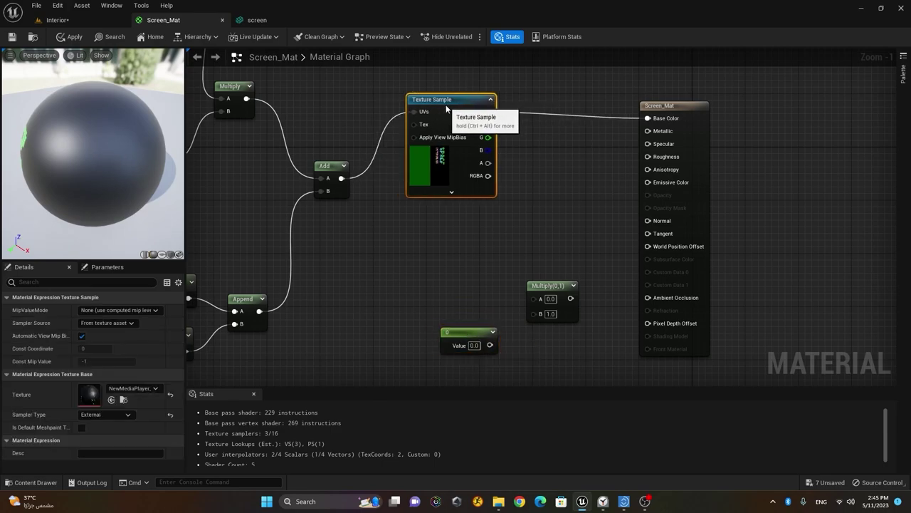
right_click(471, 333)
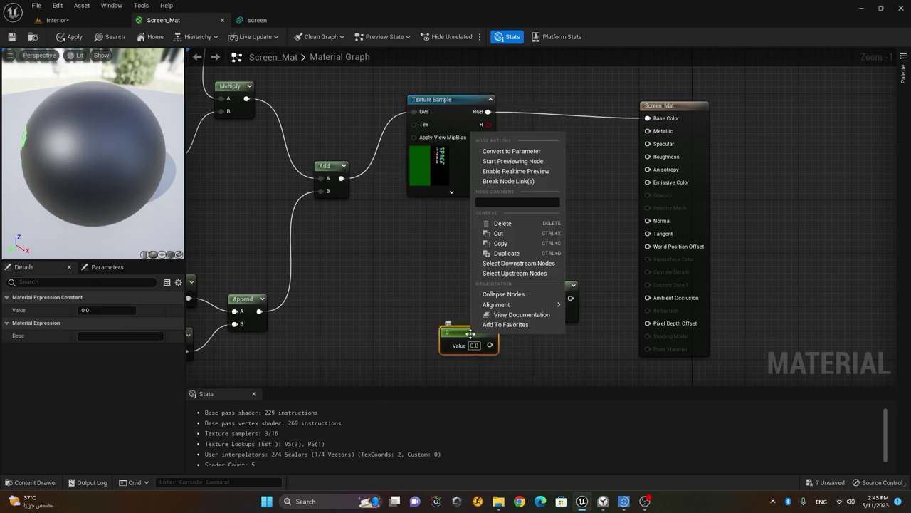
left_click(516, 150)
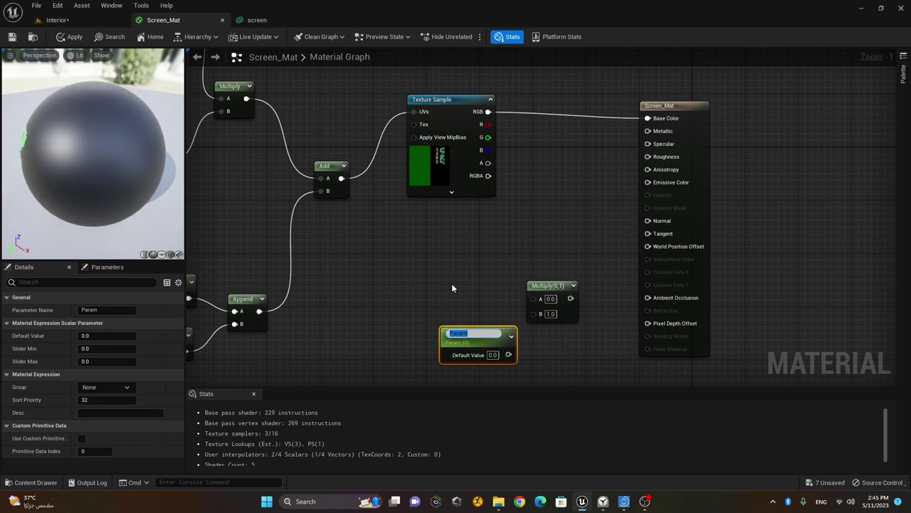
type("Screen Light Intensity")
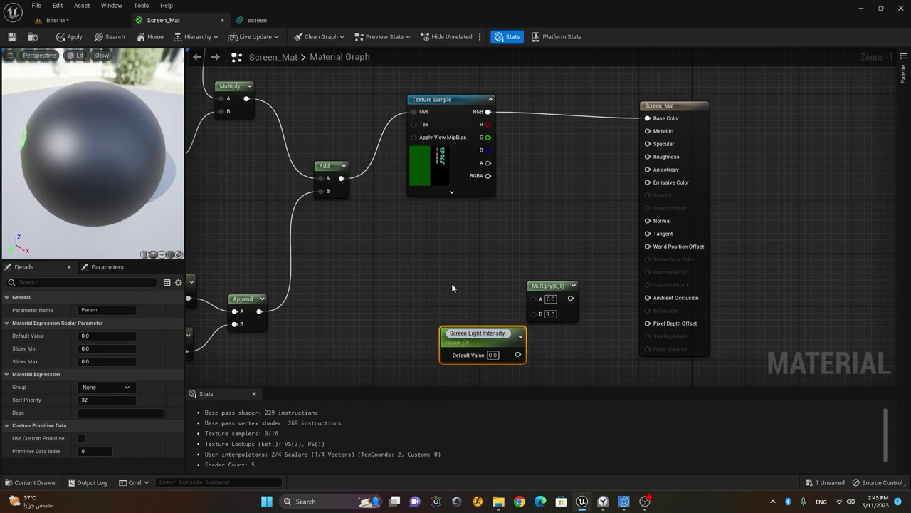
key("Return")
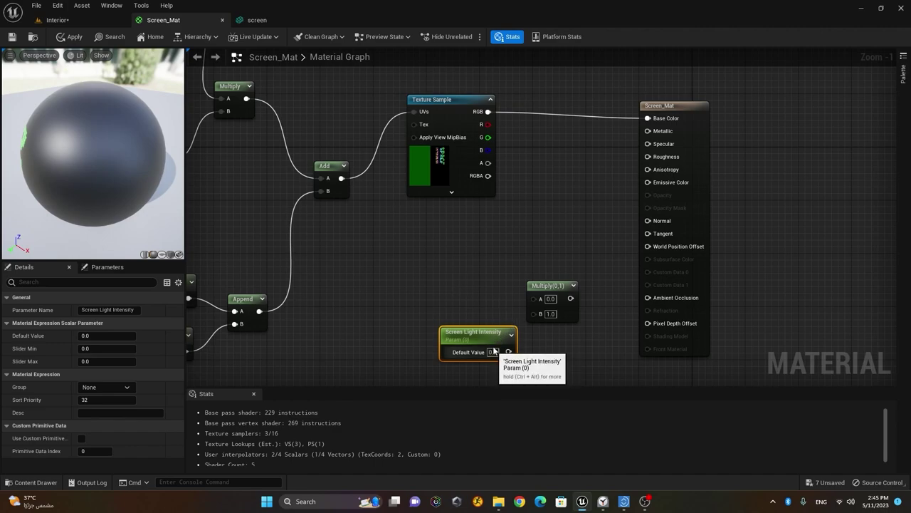
Step: Move the Screen Light Intensity parameter away from the Multiply node and set its default value to 1.0
left_click_drag(509, 355, 464, 357)
key("Return")
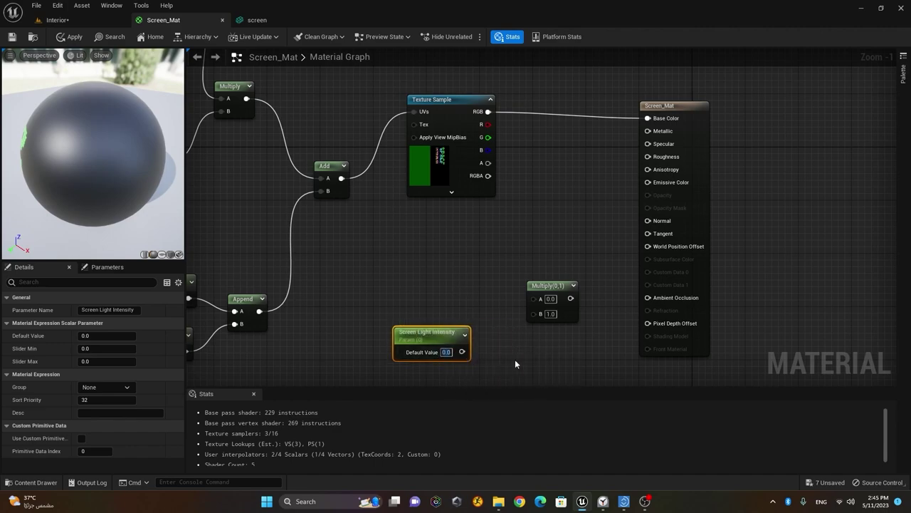
left_click(447, 352)
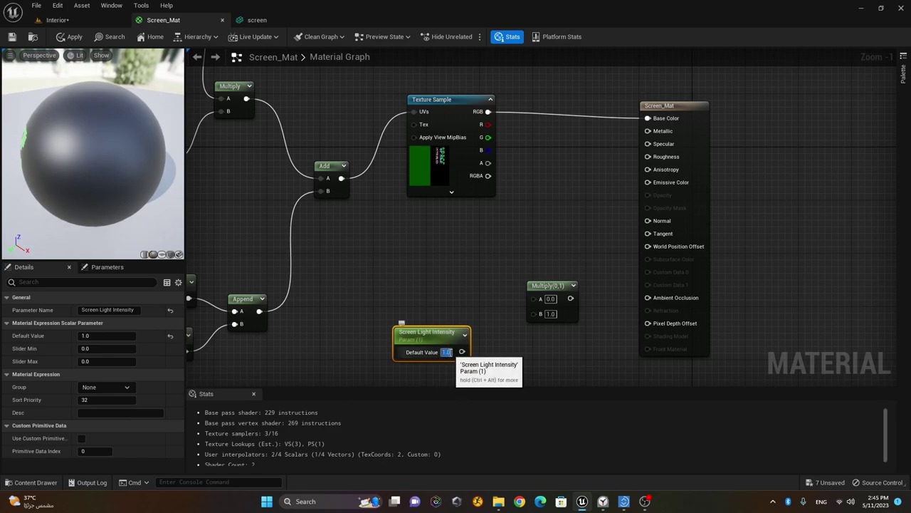
Step: Multiply the Texture Sample's RGB (A) by Screen Light Intensity (B), feed the result into Emissive Color, and save the material
left_click_drag(462, 352, 537, 315)
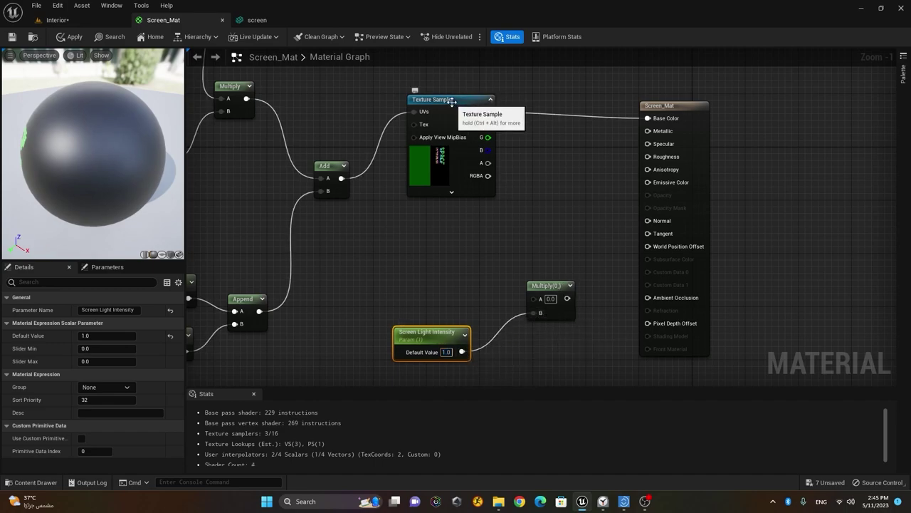
left_click_drag(457, 107, 648, 183)
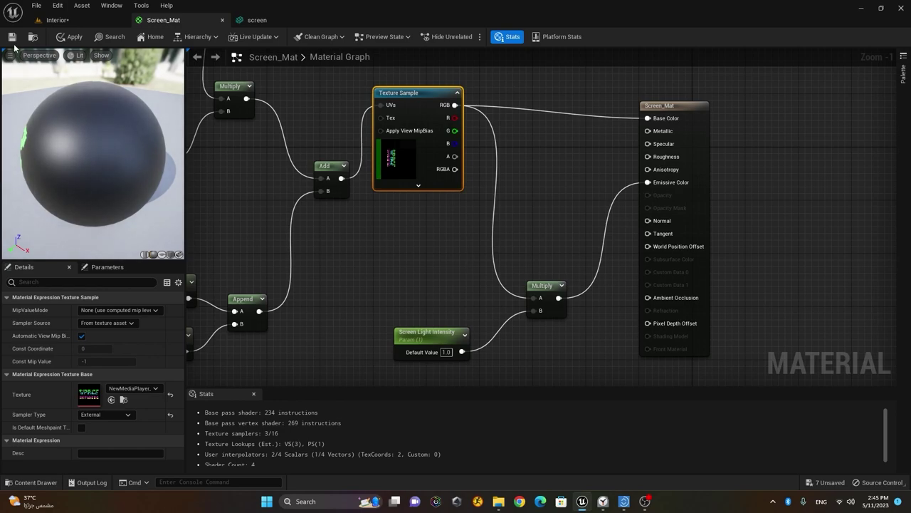
key("ctrl+s")
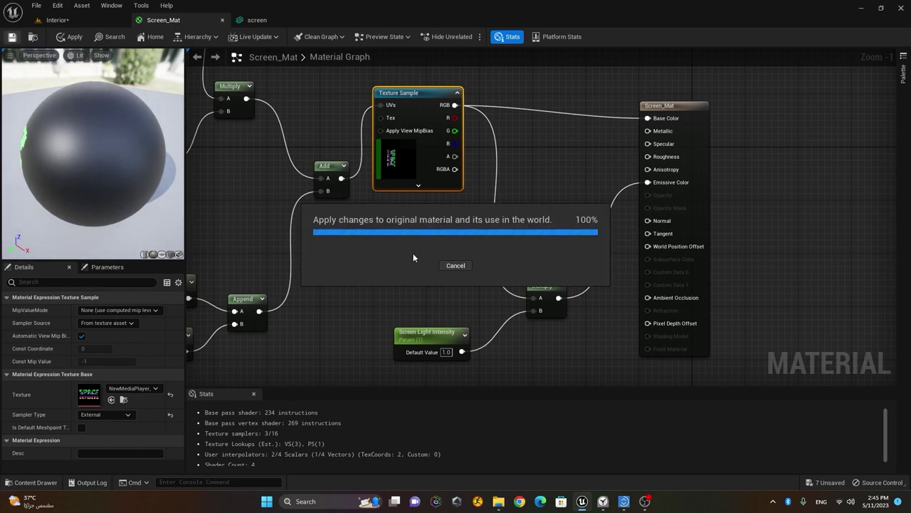
Step: Open the Atari_Screen material instance from the Other_Meshes folder in a small floating window over the Interior level's viewport
left_click(87, 20)
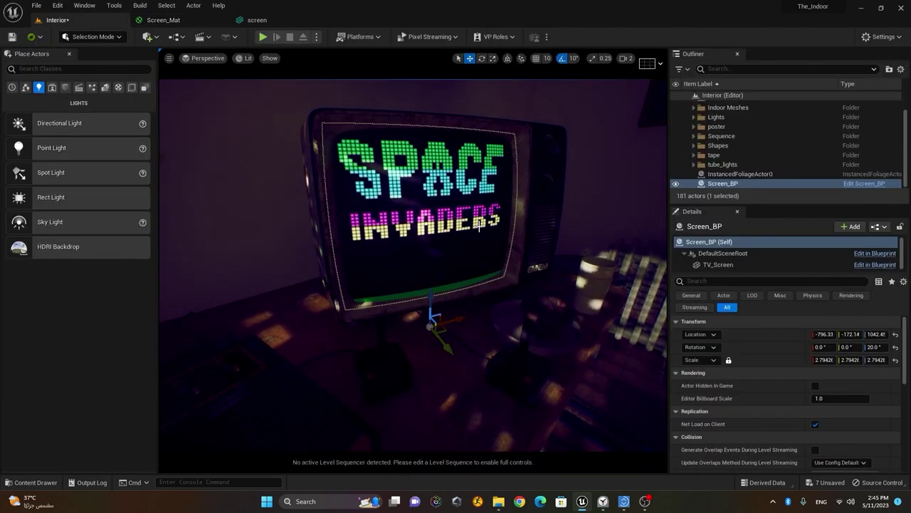
left_click(44, 483)
scroll(570, 405, "up", 1)
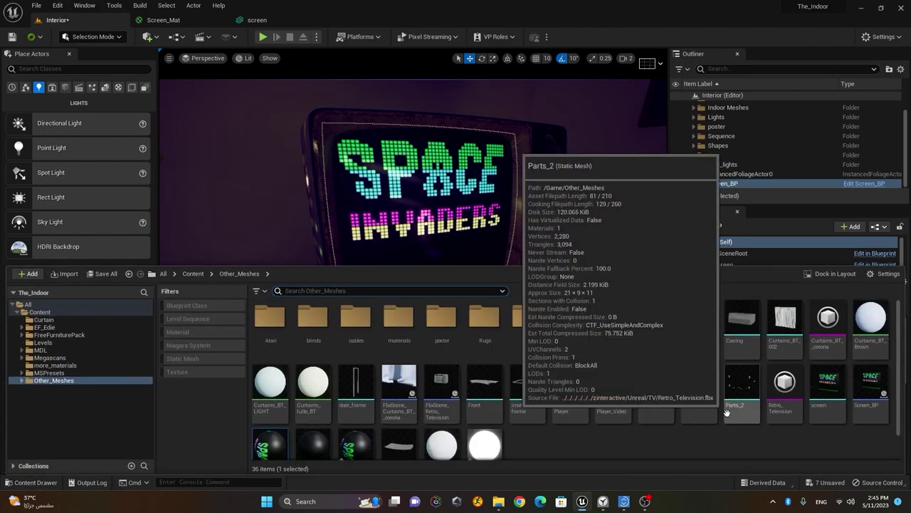
double_click(614, 324)
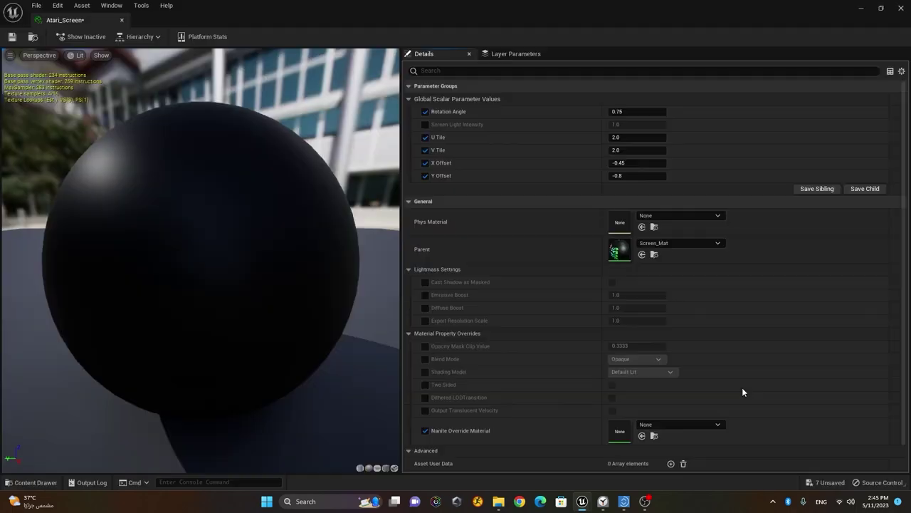
double_click(84, 20)
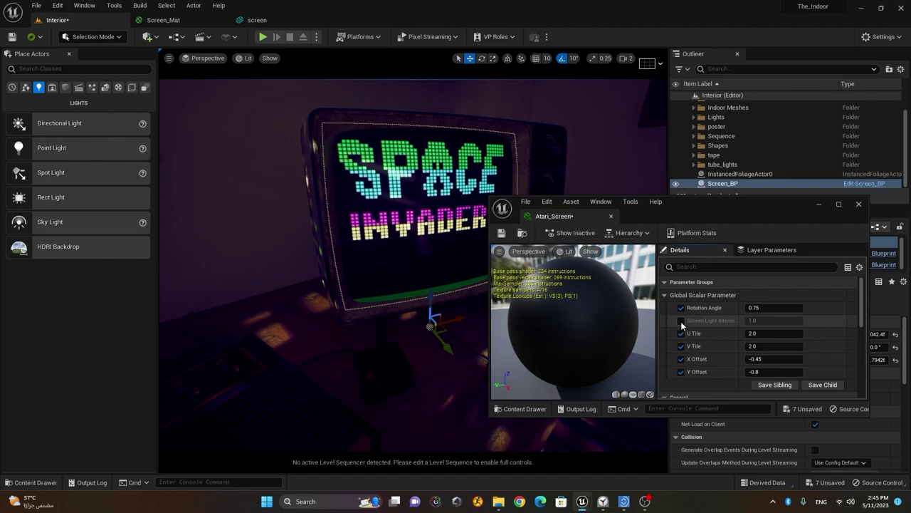
Step: Enable the Screen Light Intensity override in Atari_Screen, raise it for a strong glow on the TV screen, and minimize the window
left_click(681, 321)
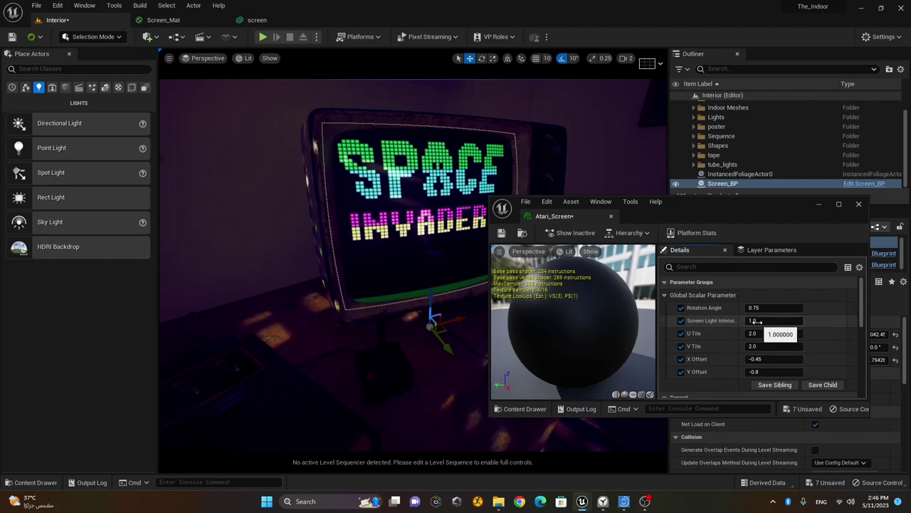
left_click_drag(775, 320, 829, 321)
left_click(819, 206)
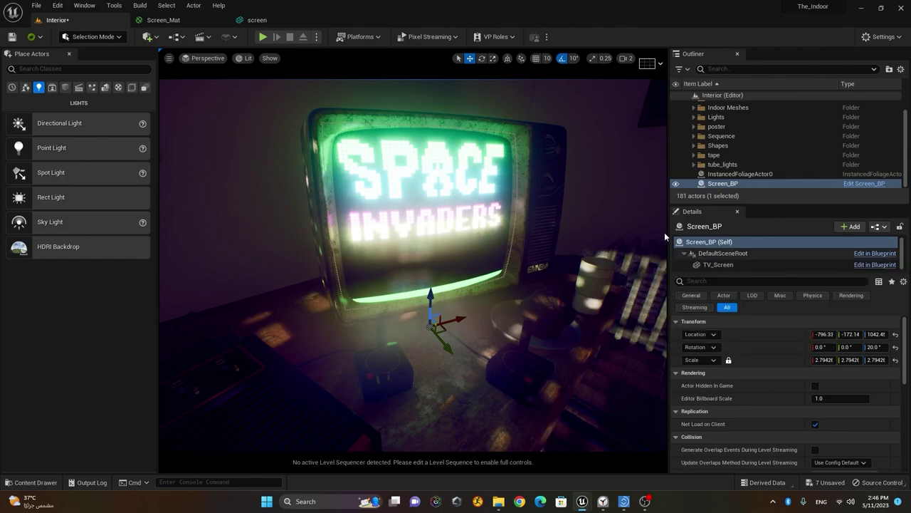
Step: Play the Interior level in the viewport to check the brighter video on the TV screen
left_click(264, 38)
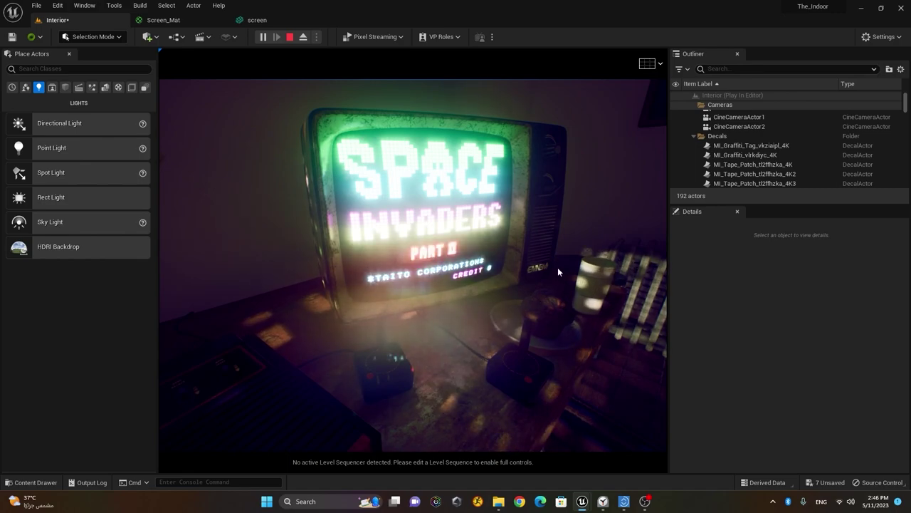
key("5")
key("1")
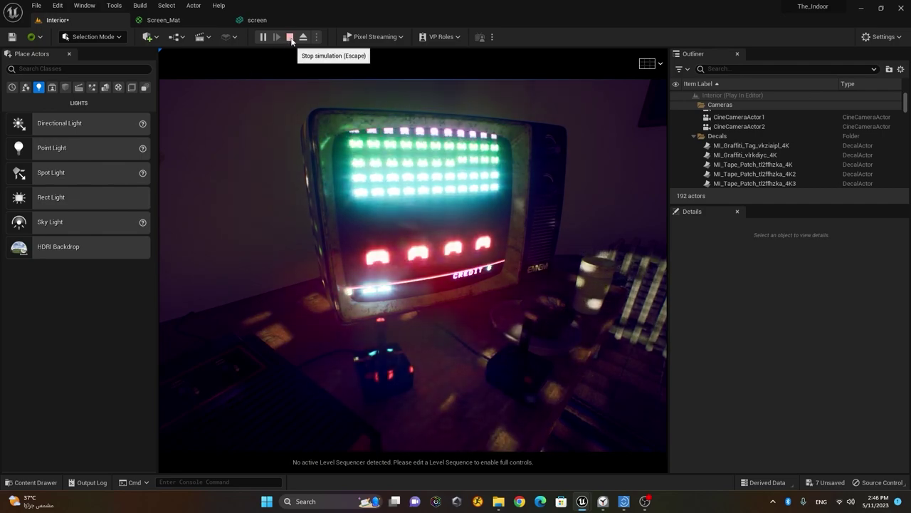
Step: Add a Constant node with value 0.5 to the Screen_Mat graph and connect it to the Metallic input
left_click(179, 21)
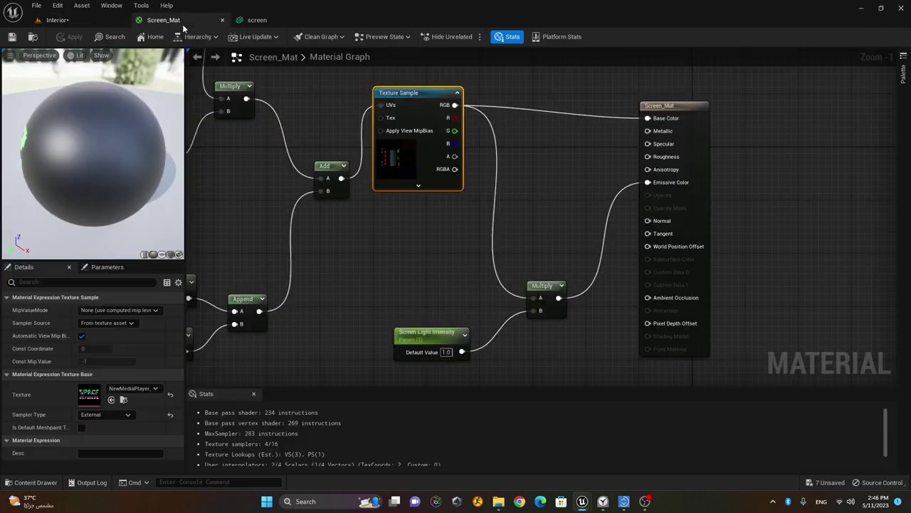
left_click(539, 155)
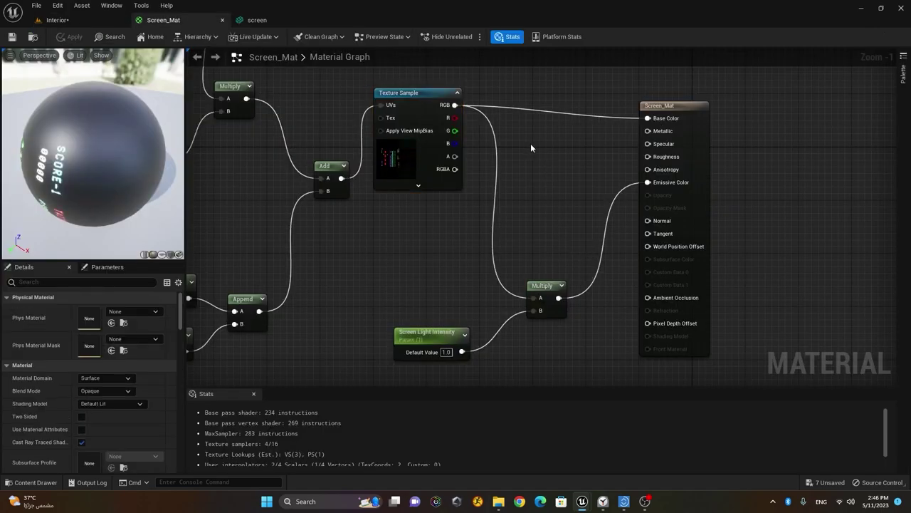
left_click(531, 149)
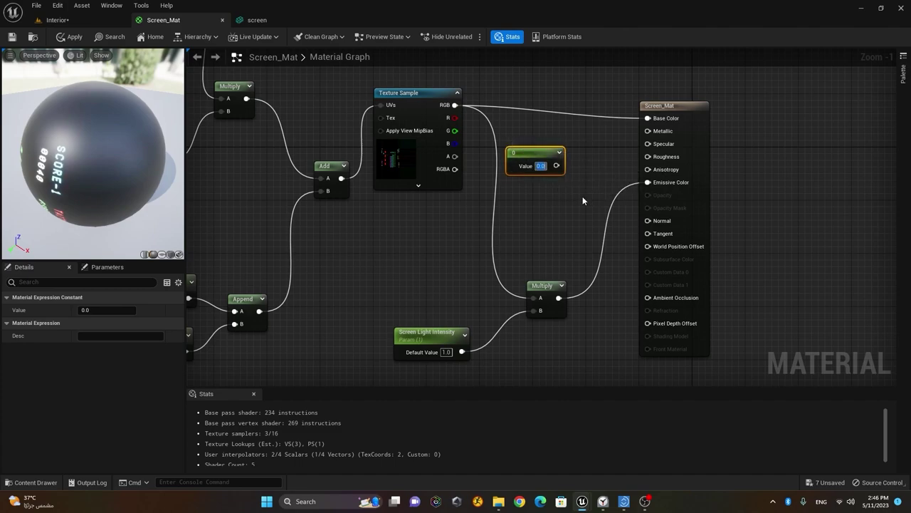
type("0.7")
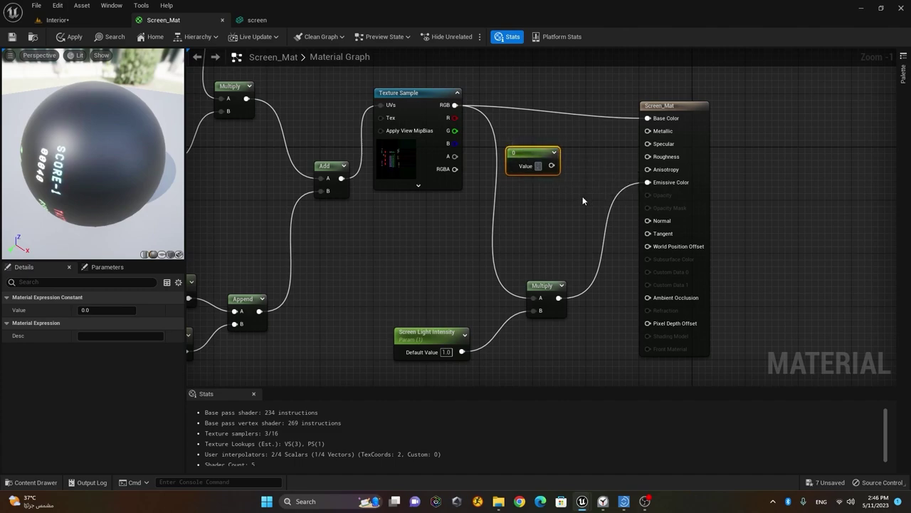
key("Return")
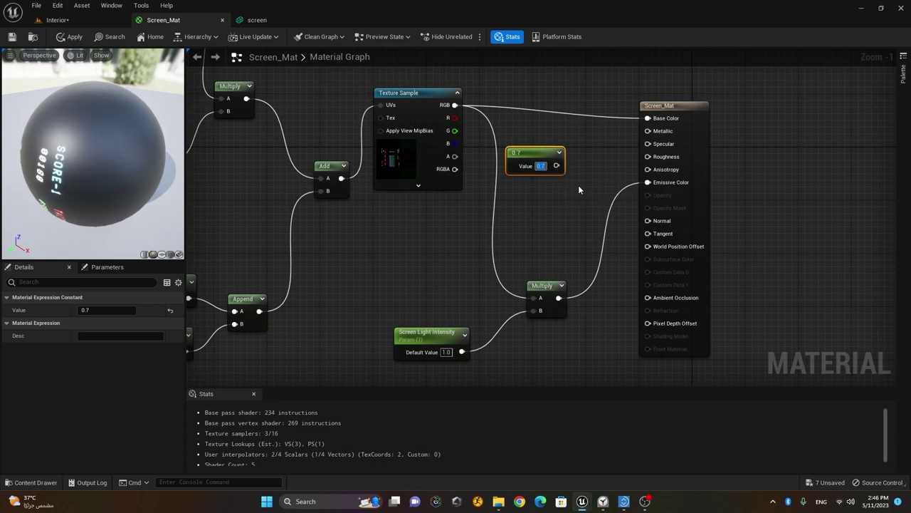
type("0.5")
key("Return")
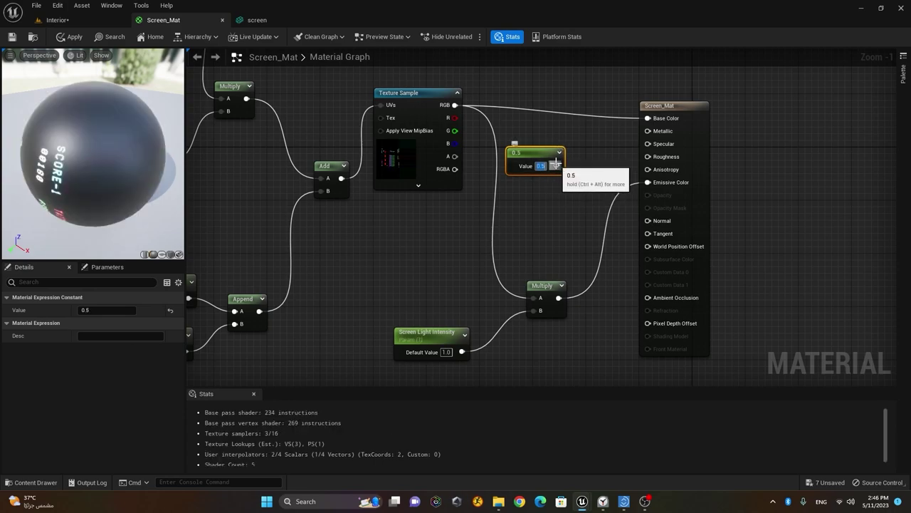
left_click_drag(555, 165, 649, 132)
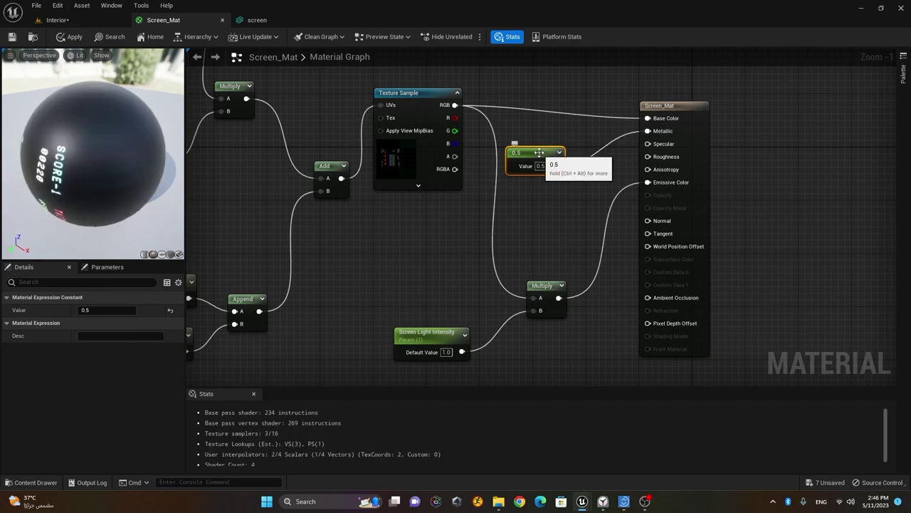
Step: Move the Metallic constant slightly up beside the material output node and set its value to 0.75
left_click_drag(539, 155, 553, 142)
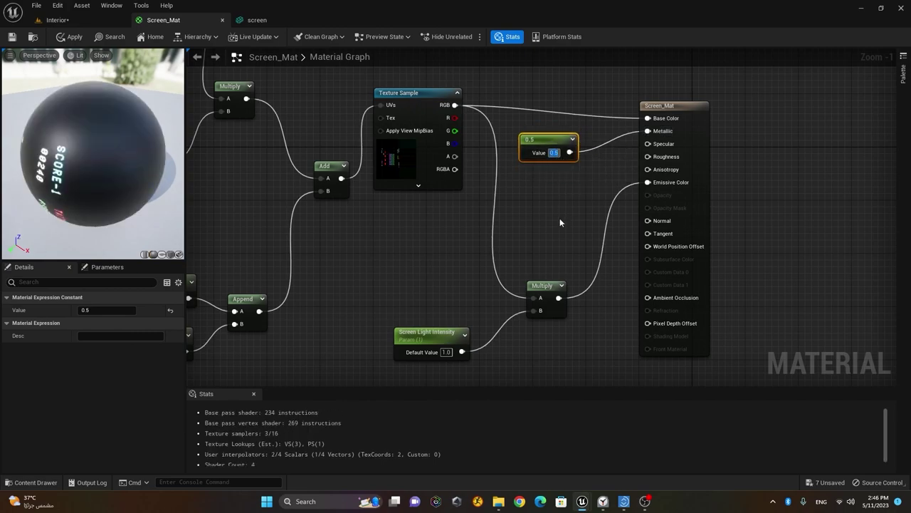
key("BackSpace")
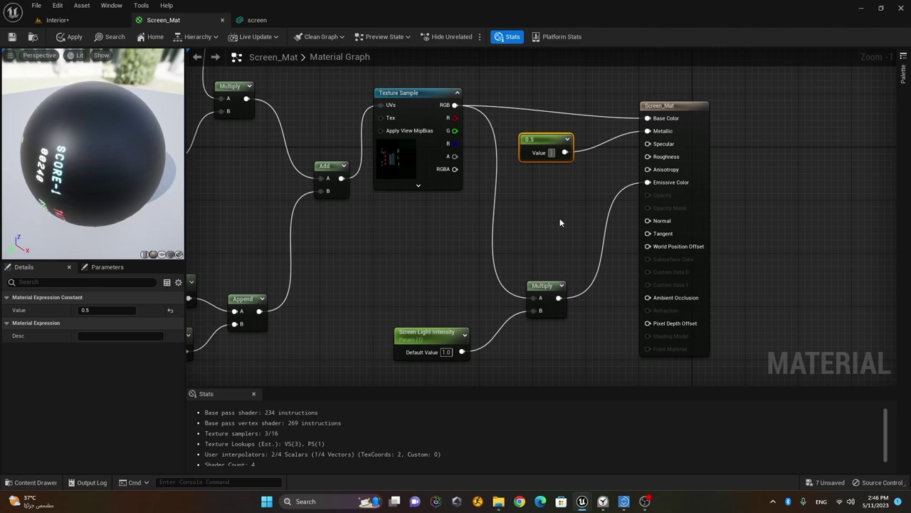
type("0.75")
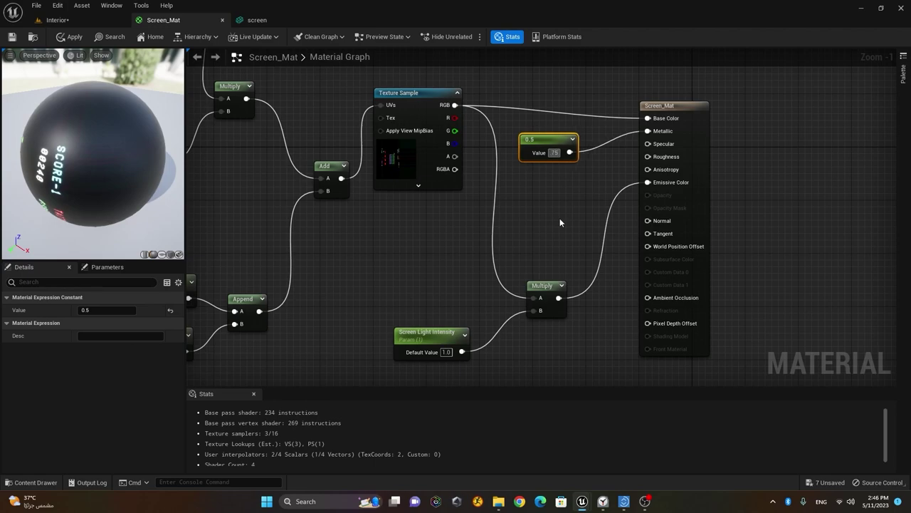
key("Return")
left_click(548, 196)
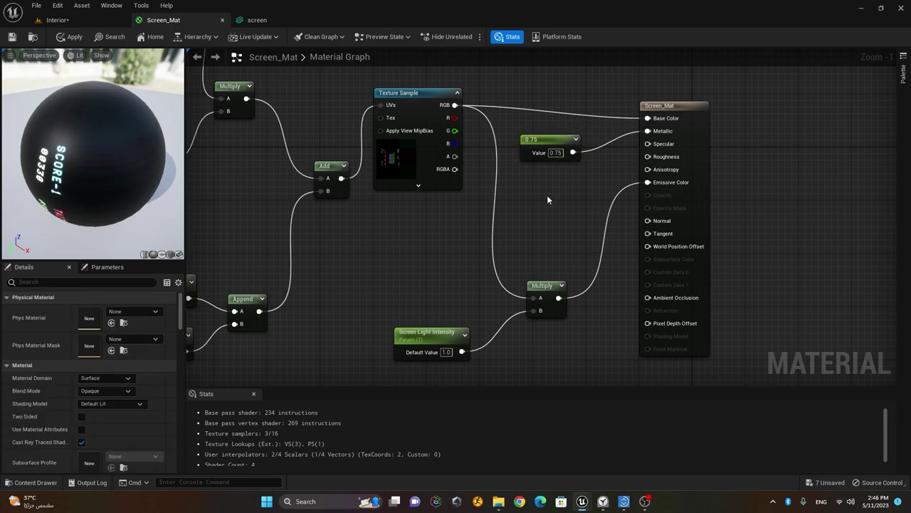
Step: Add a second Constant node with value 0 below the Metallic one, connect it to Roughness, and save the material
right_click(544, 194)
left_click(529, 185)
left_click(529, 191)
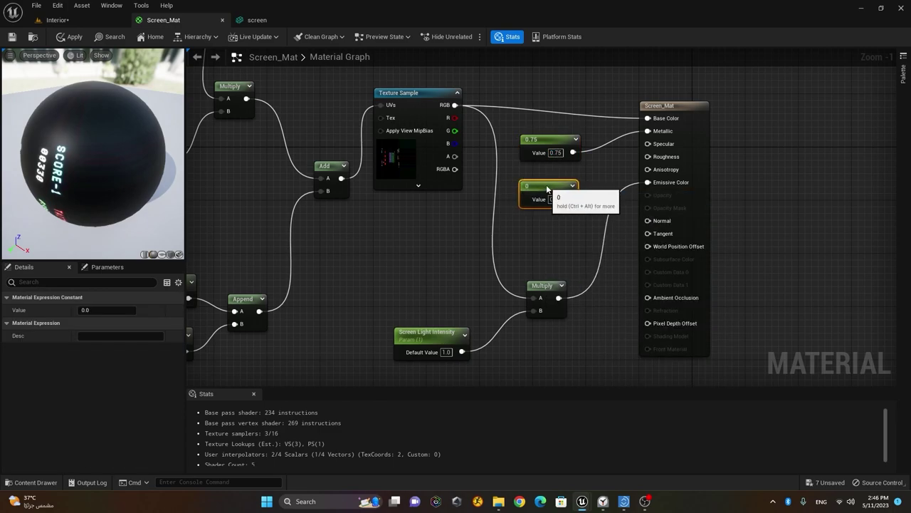
left_click_drag(574, 198, 582, 203)
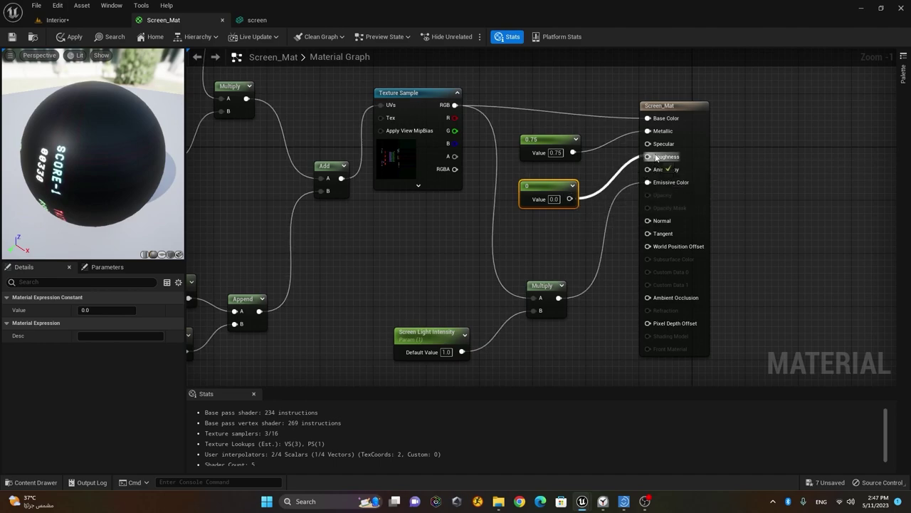
left_click_drag(657, 158, 658, 158)
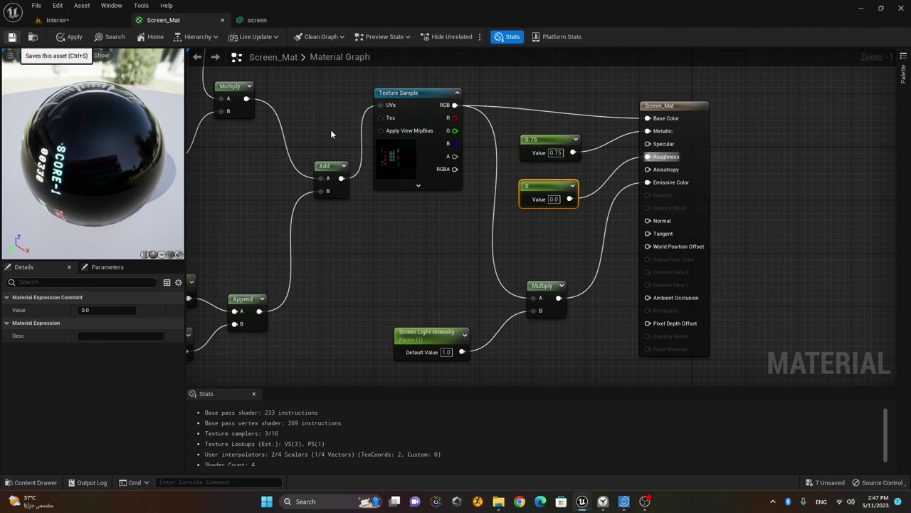
left_click(12, 39)
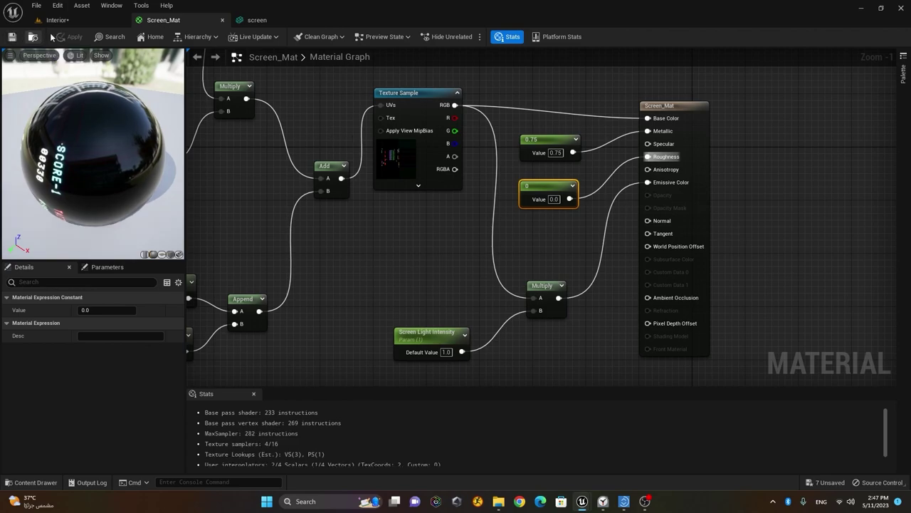
Step: Restart play in the Interior level, move around to inspect the TV screen's reflective surface, and stop playing
left_click(70, 22)
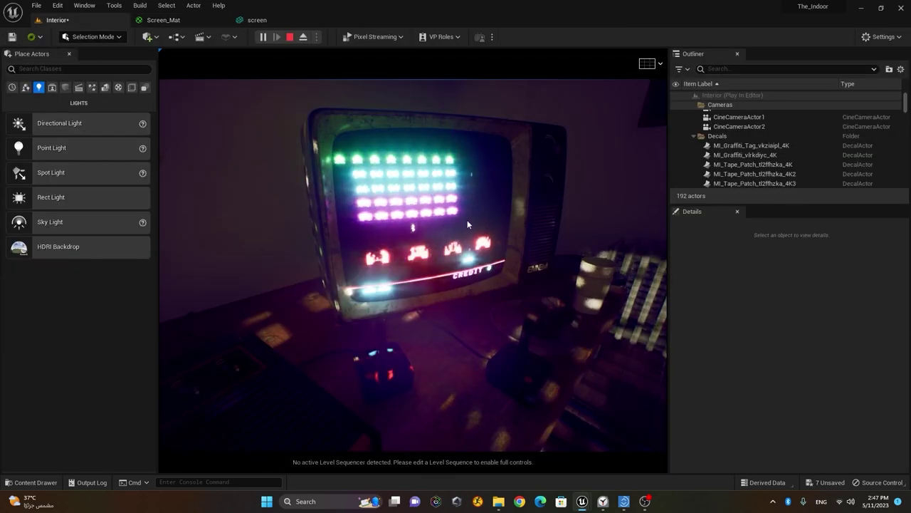
left_click(289, 37)
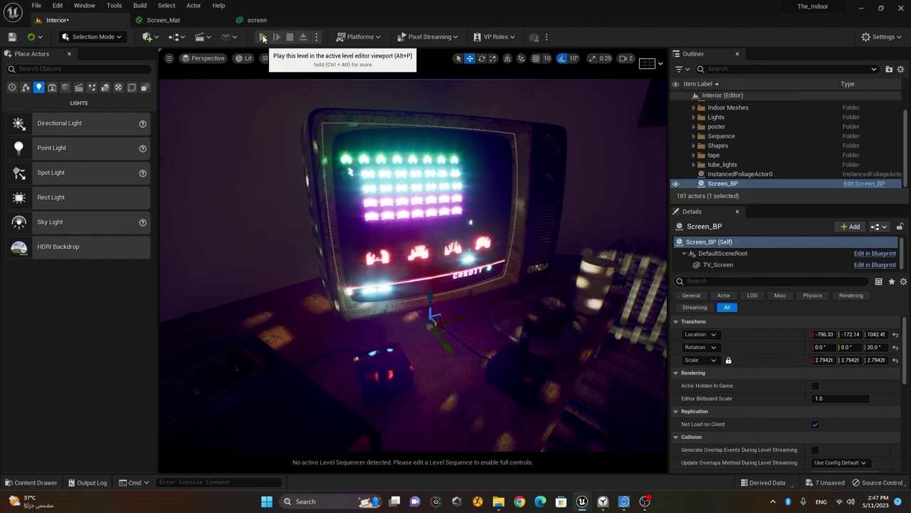
left_click(263, 37)
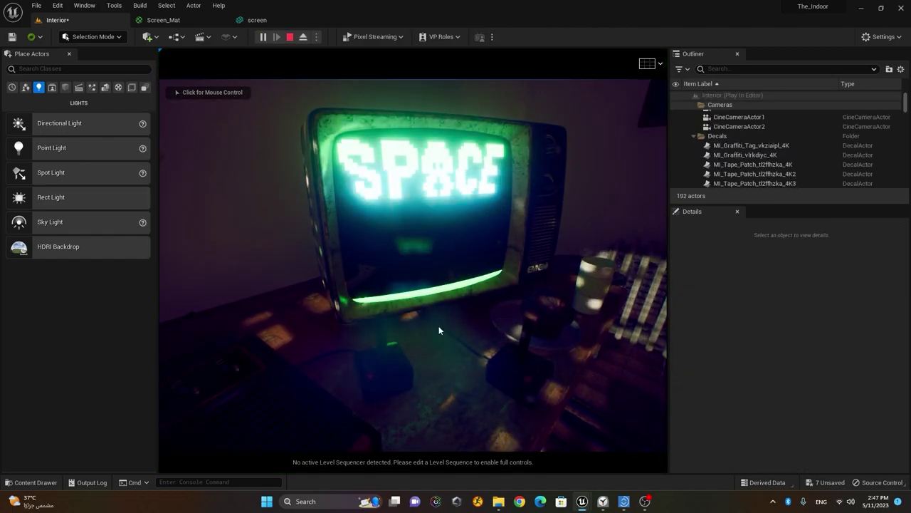
left_click(468, 351)
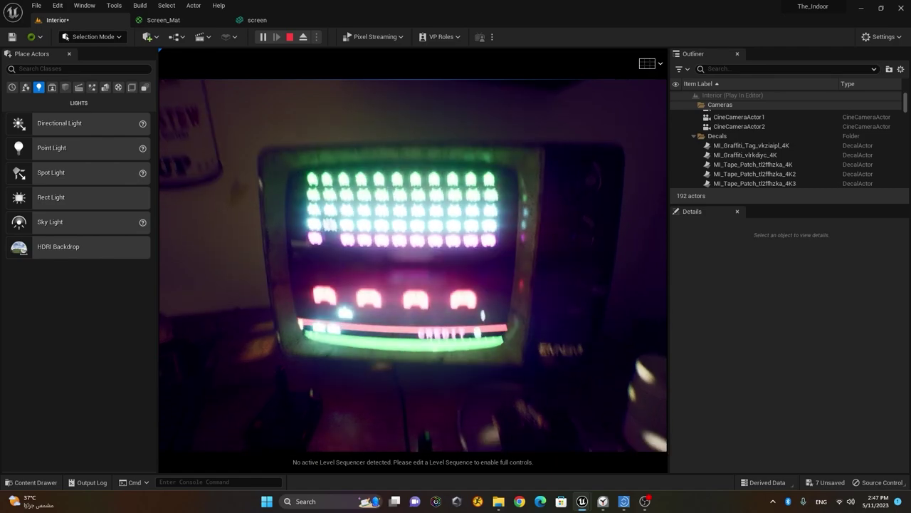
key("Escape")
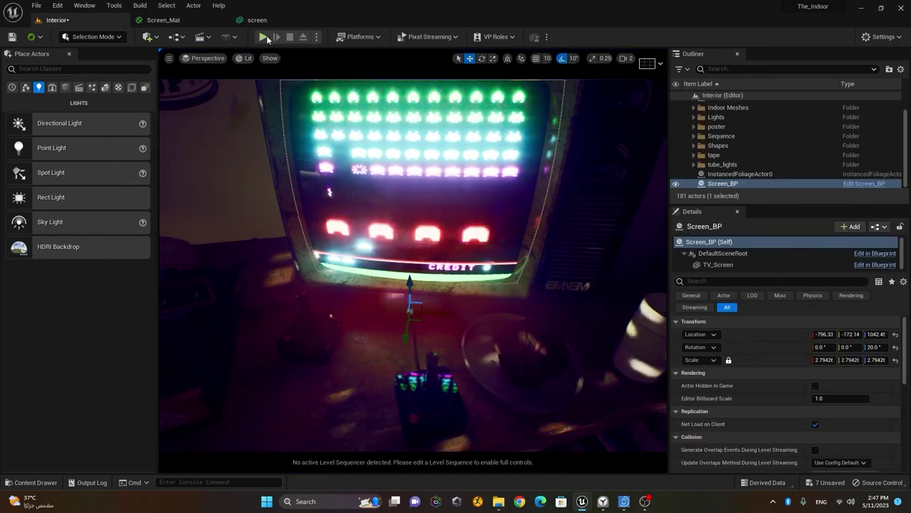
Step: Reframe the TV, play the level again to inspect the screen from several angles, and end the session
right_click_drag(451, 300, 449, 277)
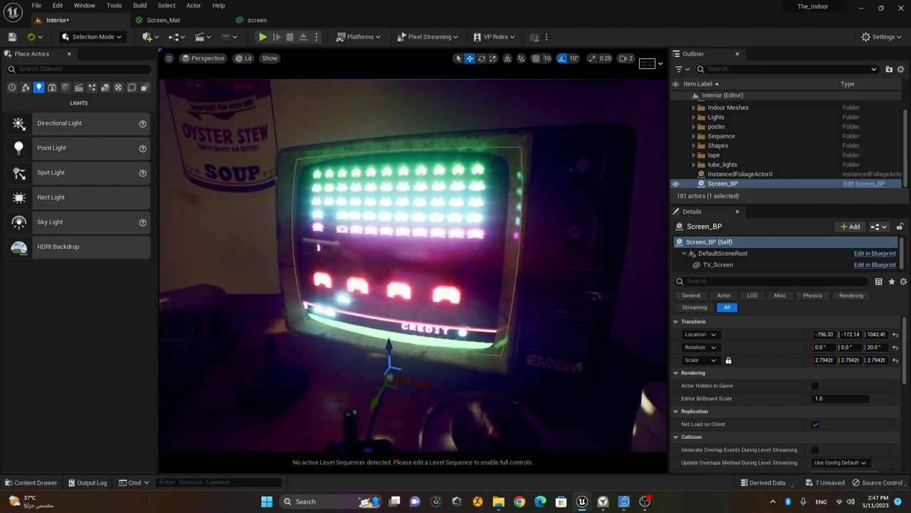
left_click(263, 37)
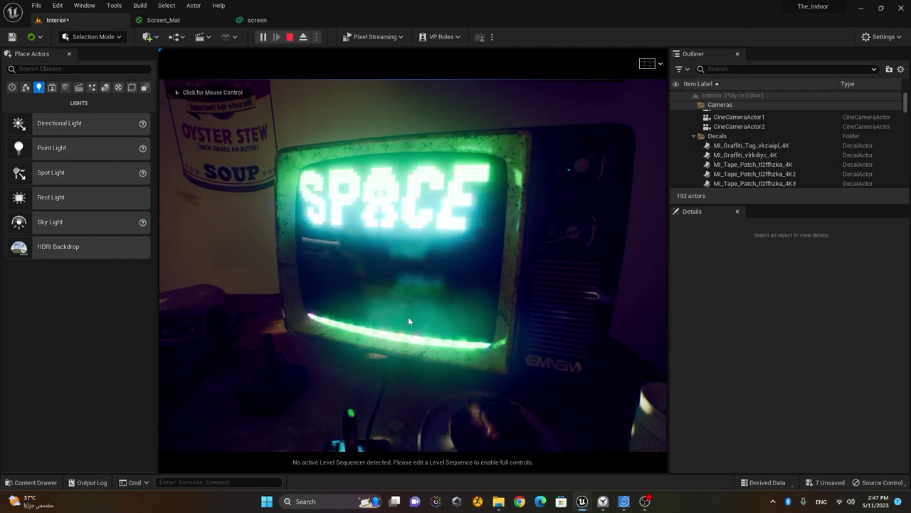
left_click(402, 295)
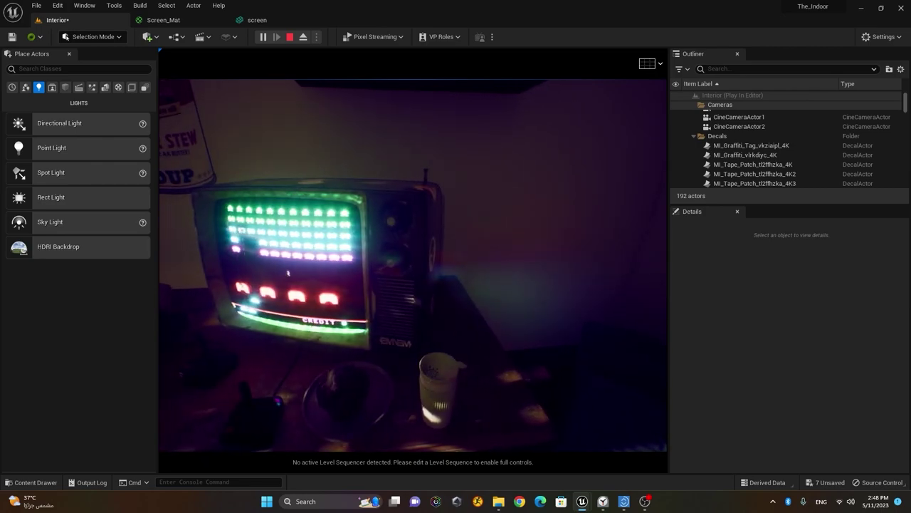
key("Escape")
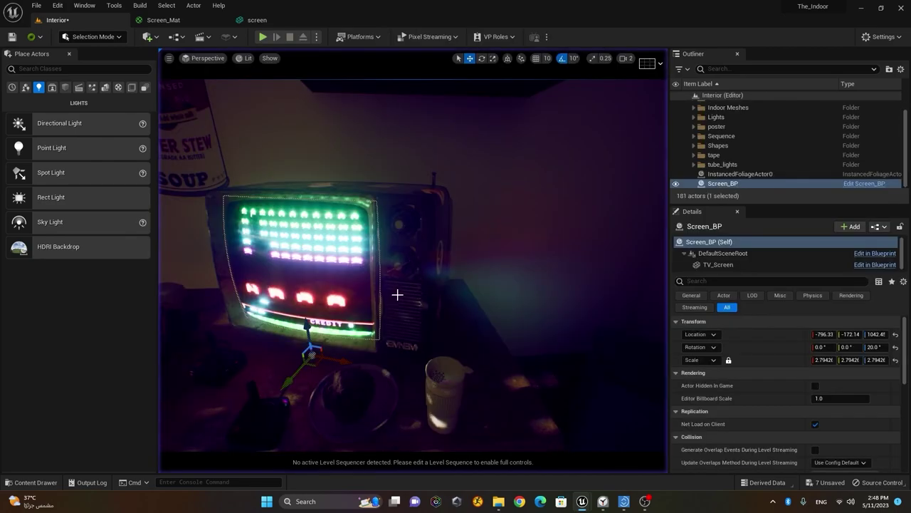
right_click_drag(440, 299, 481, 323)
mouse_move(593, 309)
right_mouse_down()
mouse_move(591, 329)
mouse_move(449, 434)
mouse_move(453, 443)
right_mouse_up()
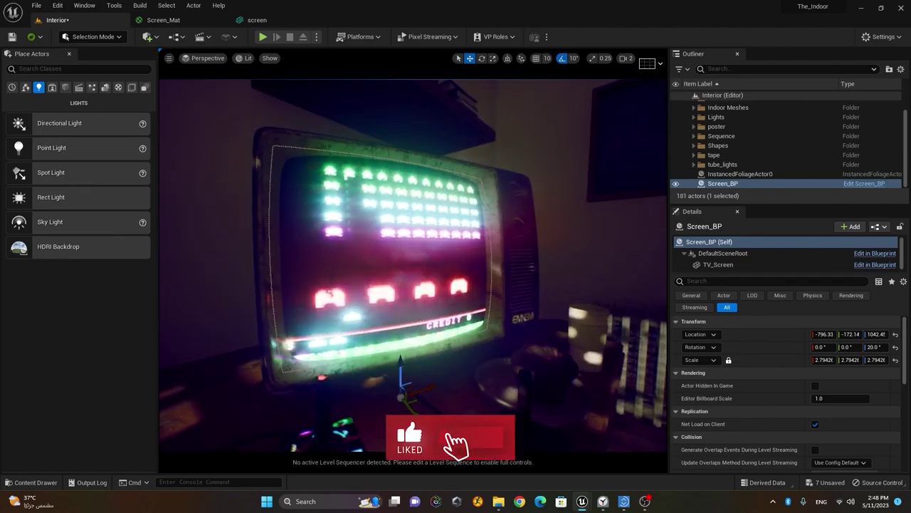
Step: Run the Interior level in Simulate mode and stop the simulation
left_click(316, 36)
left_click(390, 117)
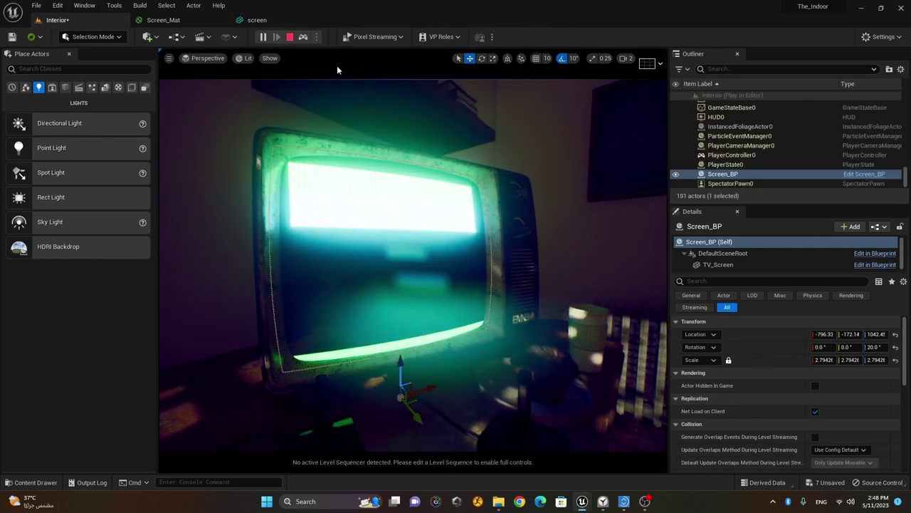
left_click(289, 37)
Step: Return the play mode to Selected Viewport, play the level, and take control of the camera to view the TV
left_click(317, 37)
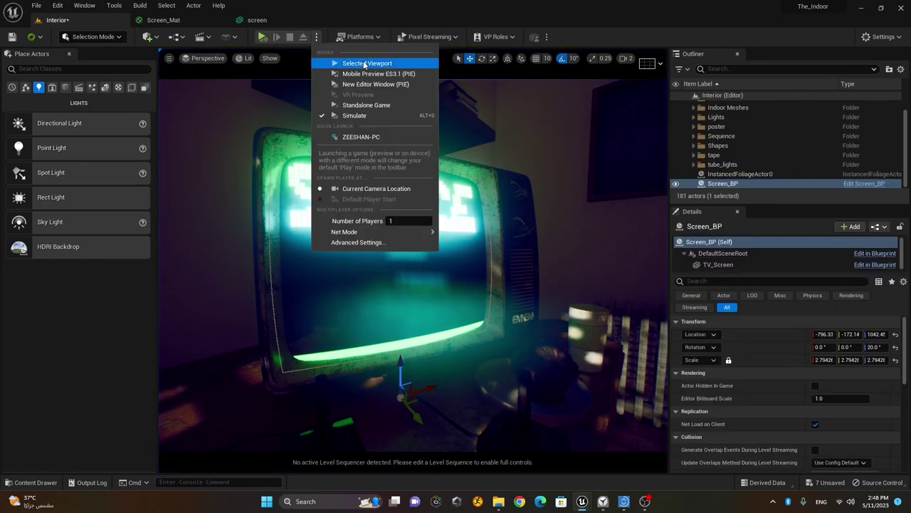
key("Escape")
key("alt+p")
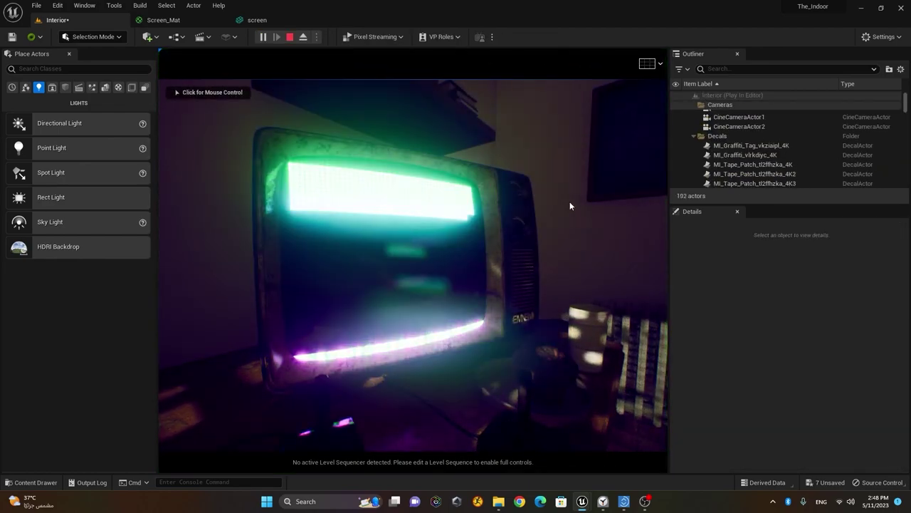
left_click(570, 202)
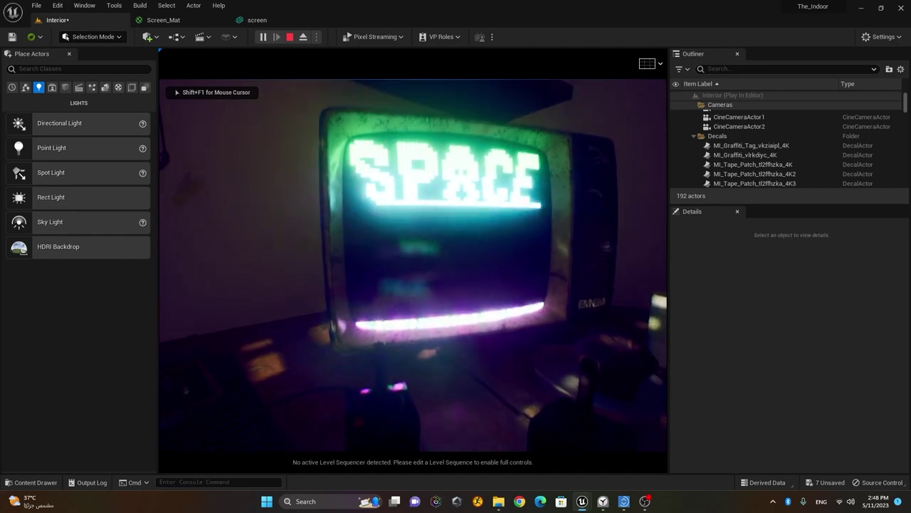